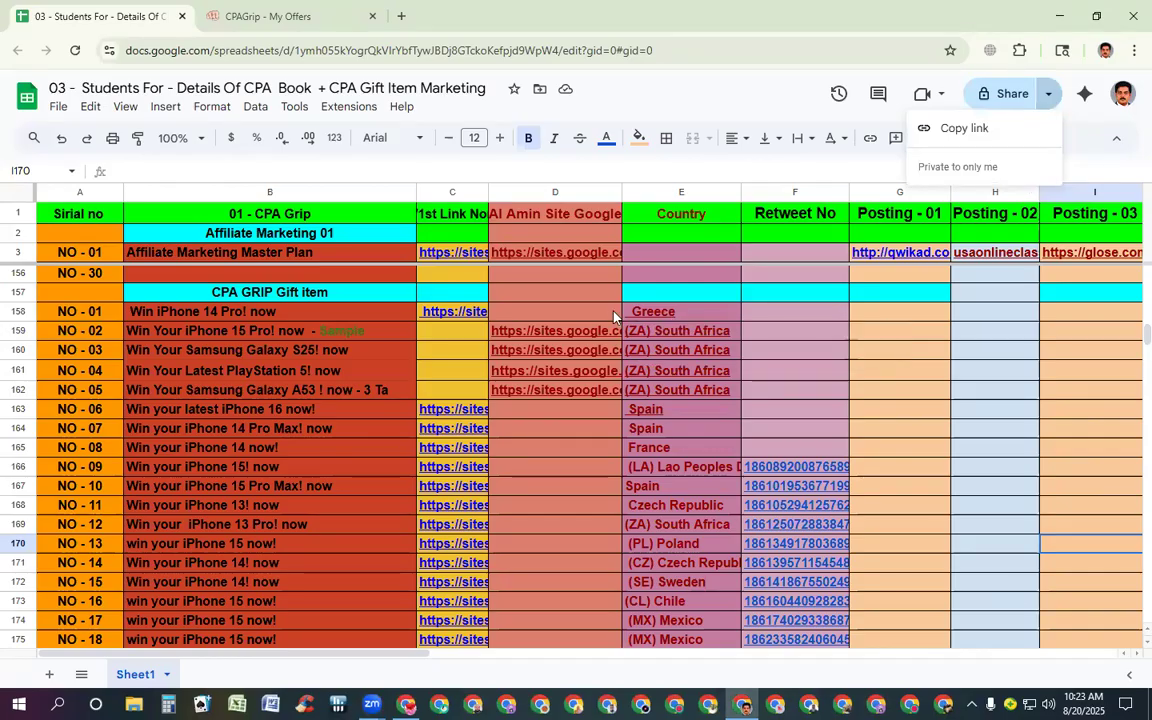
Switch to the CPAGrip offers page and close the Samsung A53 offer details.
left_click(296, 14)
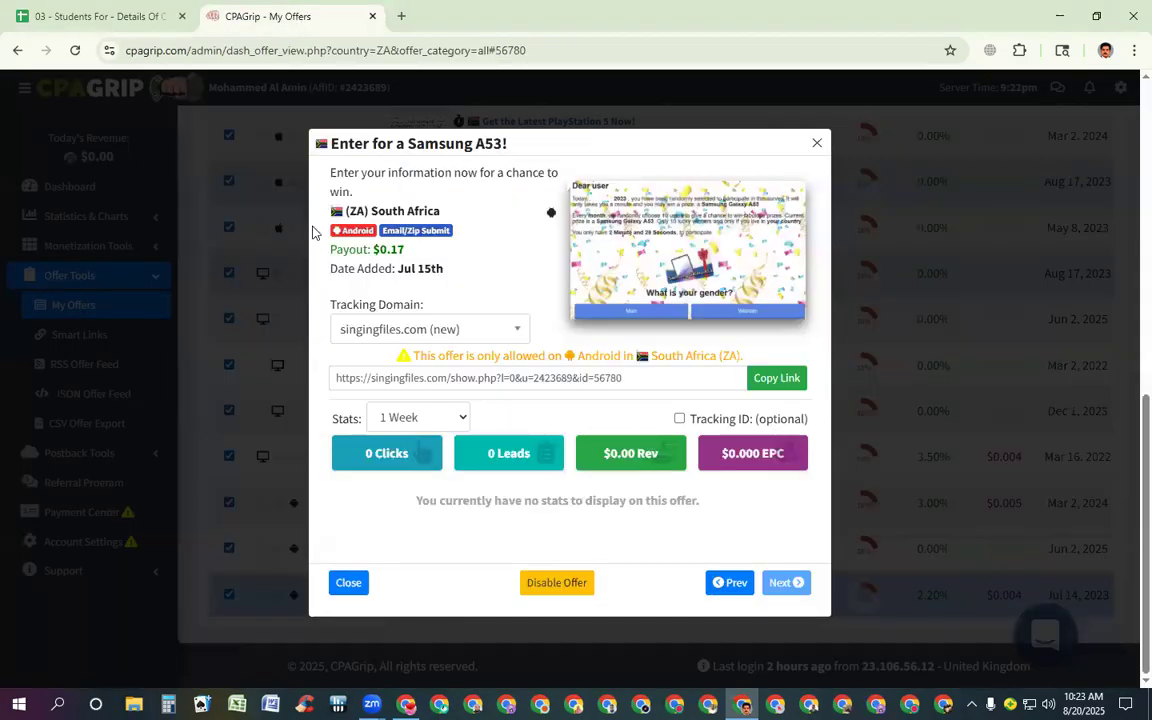
left_click(817, 143)
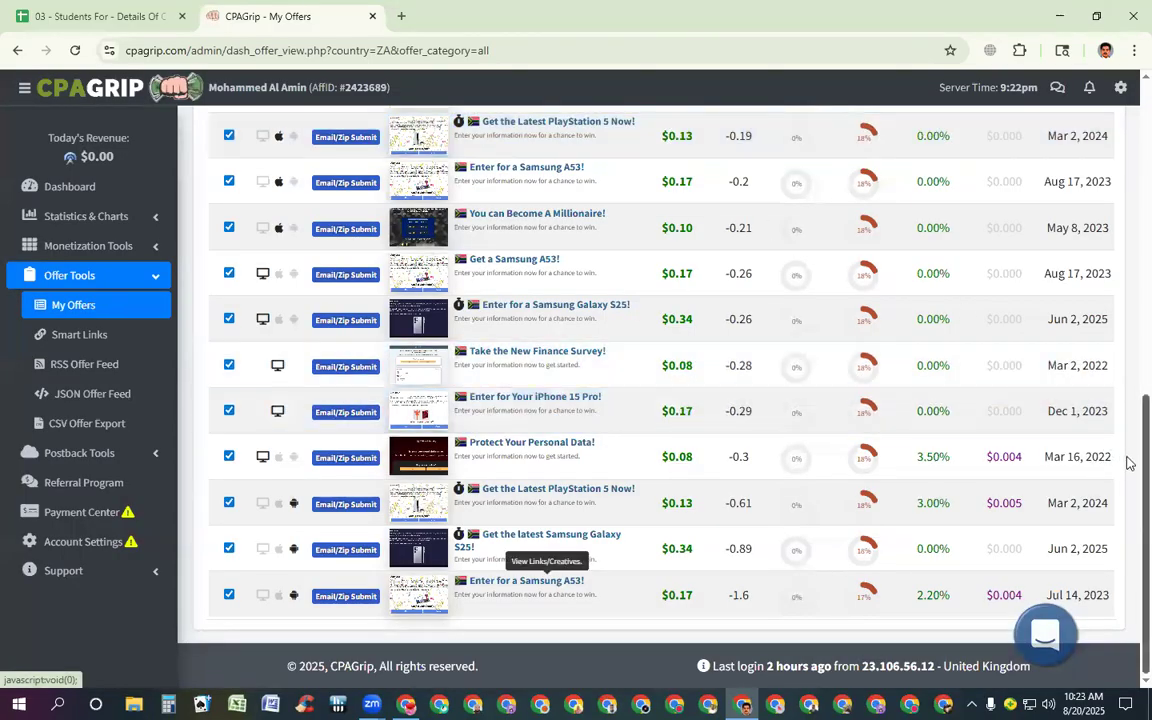
scroll(1130, 462, "up", 15)
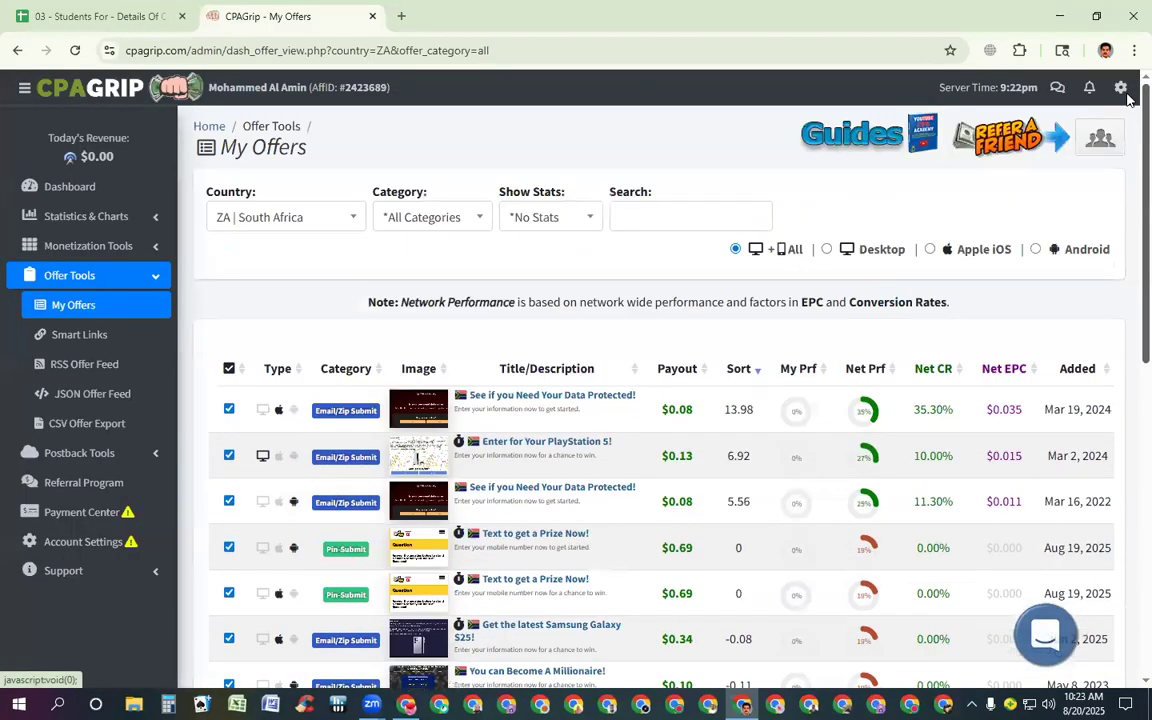
Filter the My Offers list to the country Greece.
left_click(290, 218)
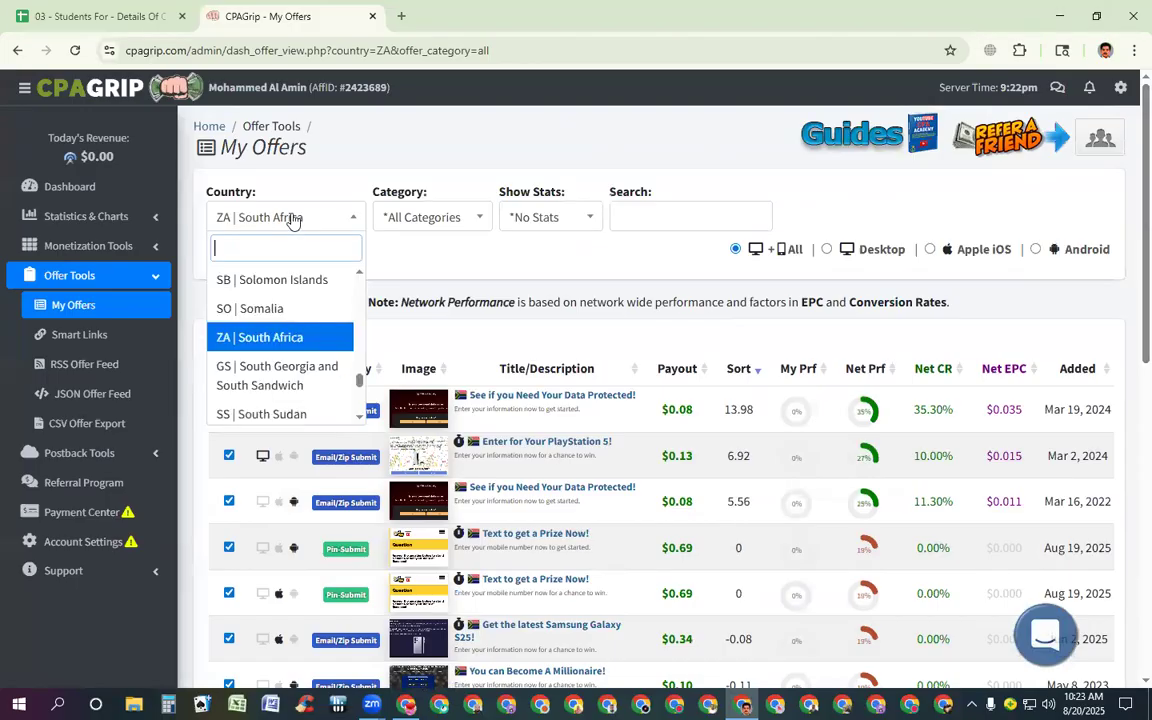
type("gr")
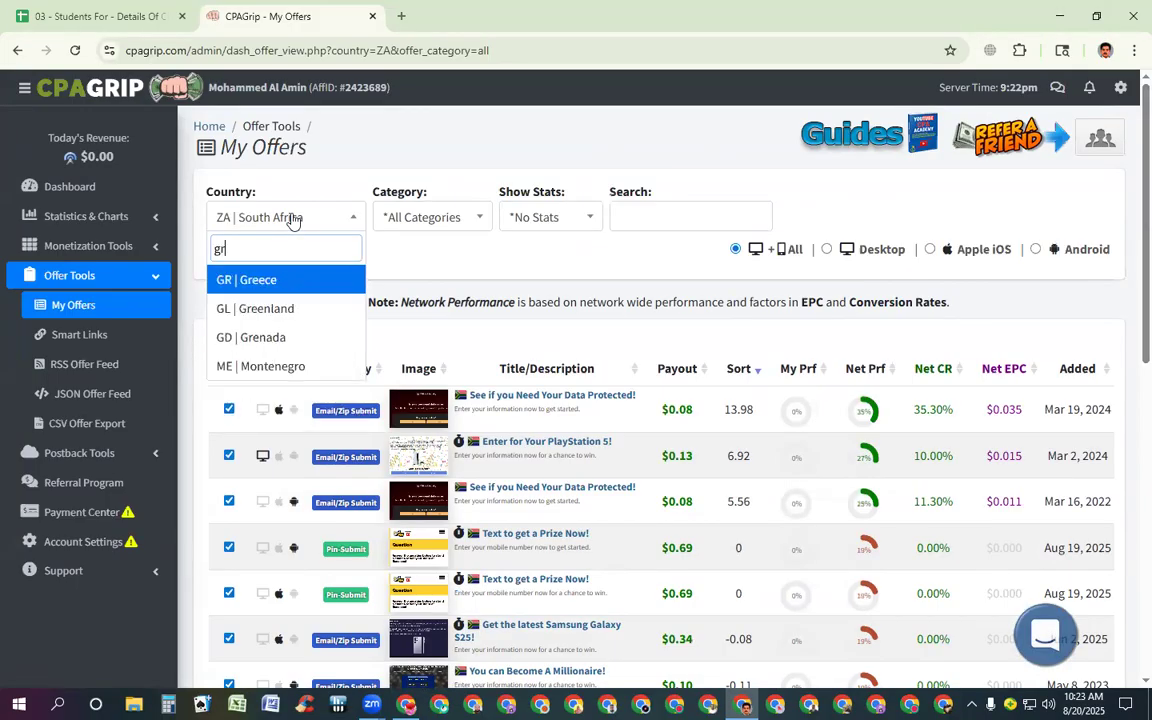
type("ee")
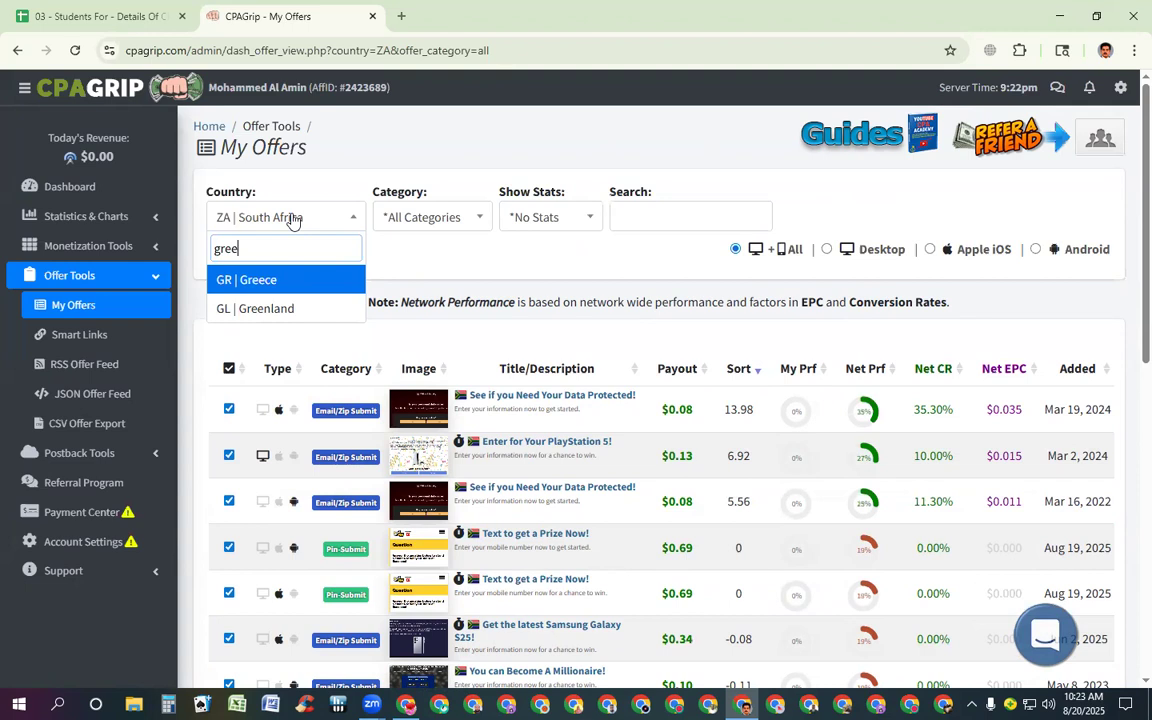
left_click(280, 281)
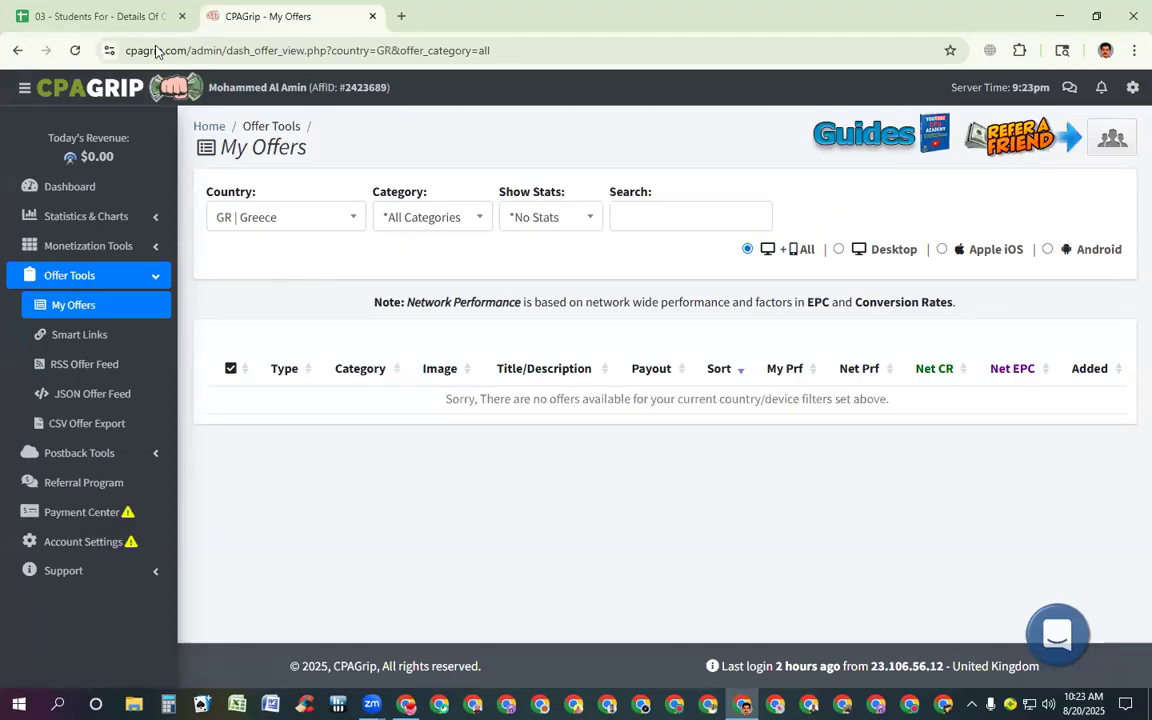
Switch to the Google Sheets offer list and examine the CPA GRIP gift item rows and their countries.
left_click(137, 18)
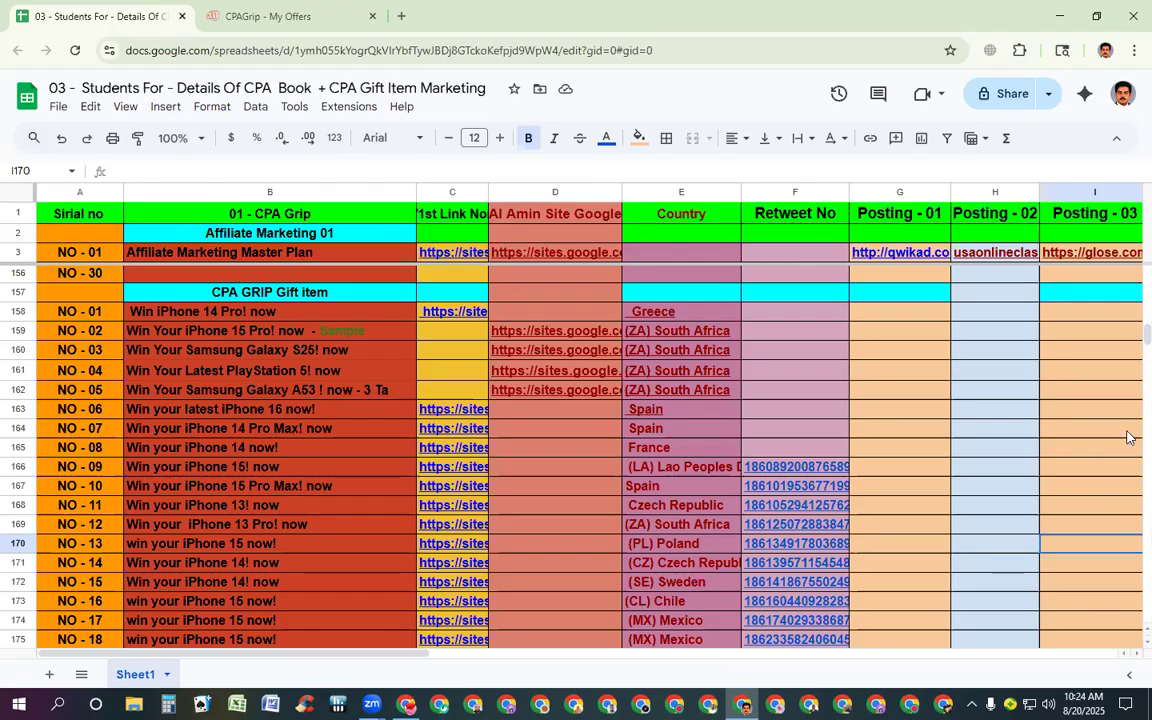
scroll(1127, 335, "down", 5)
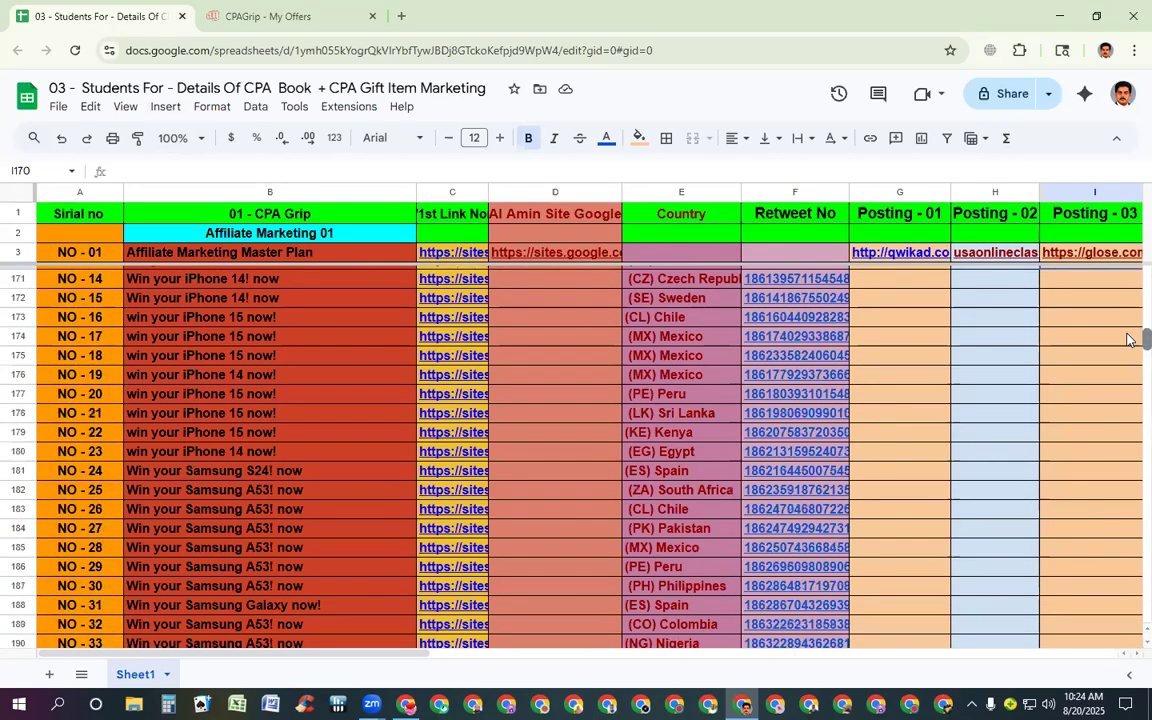
scroll(1127, 340, "down", 7)
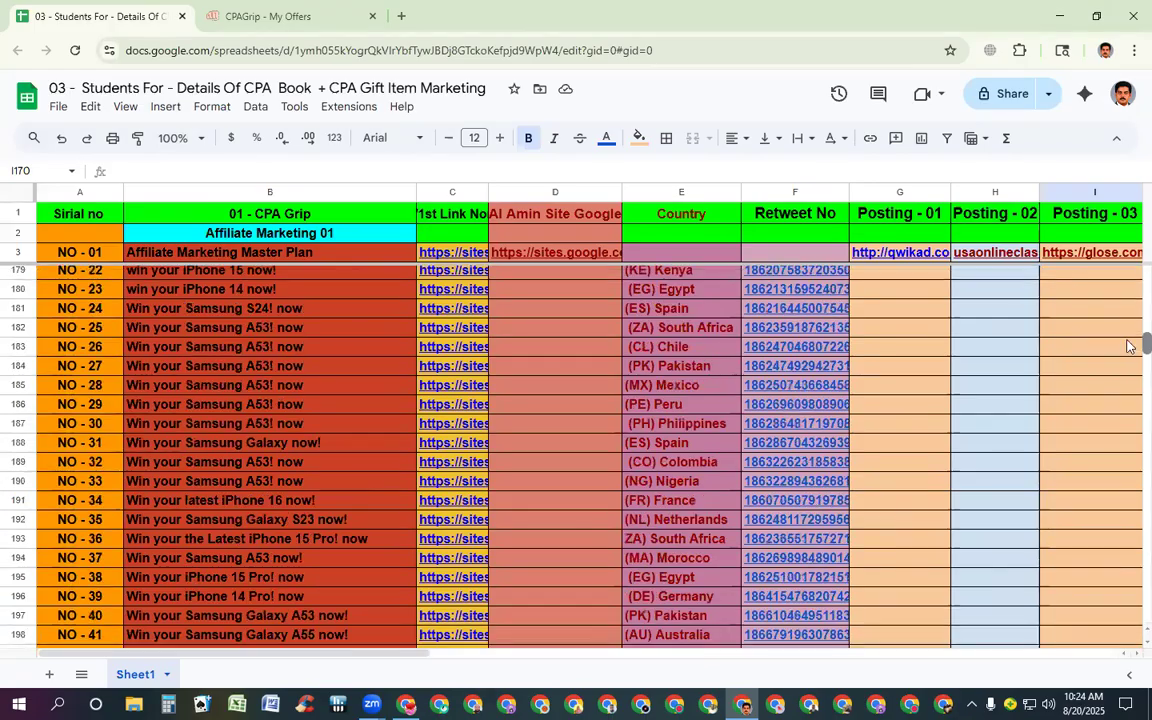
scroll(1127, 340, "up", 8)
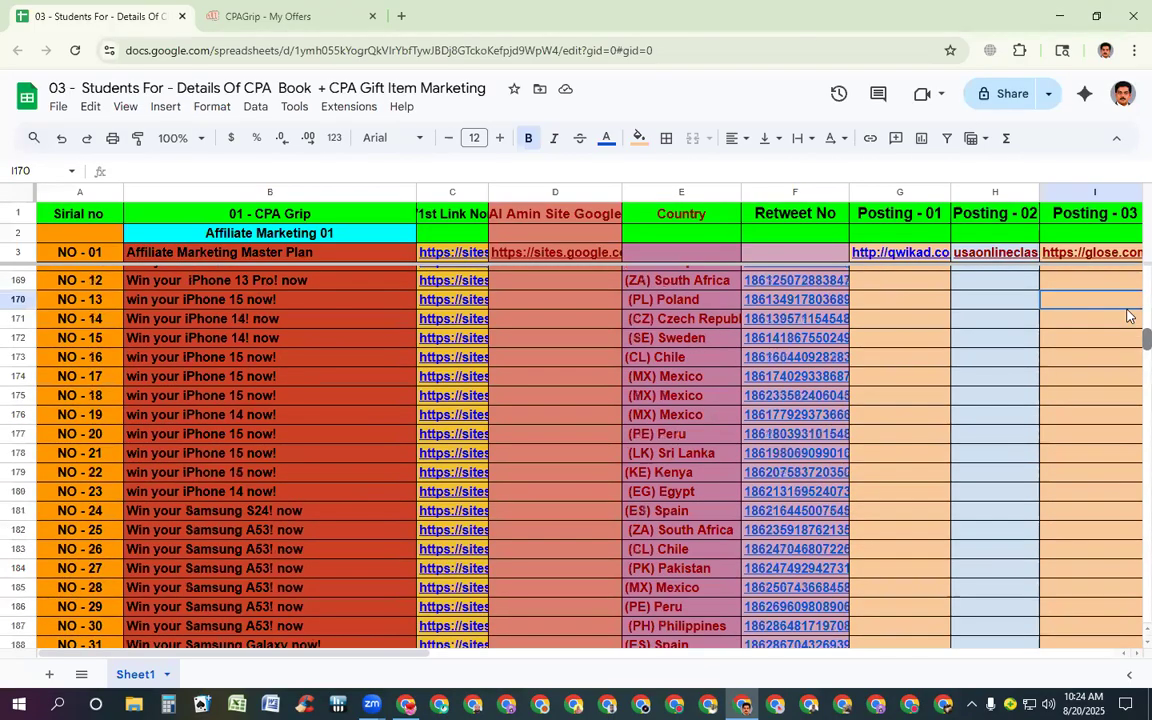
scroll(1127, 318, "up", 12)
scroll(1127, 325, "down", 13)
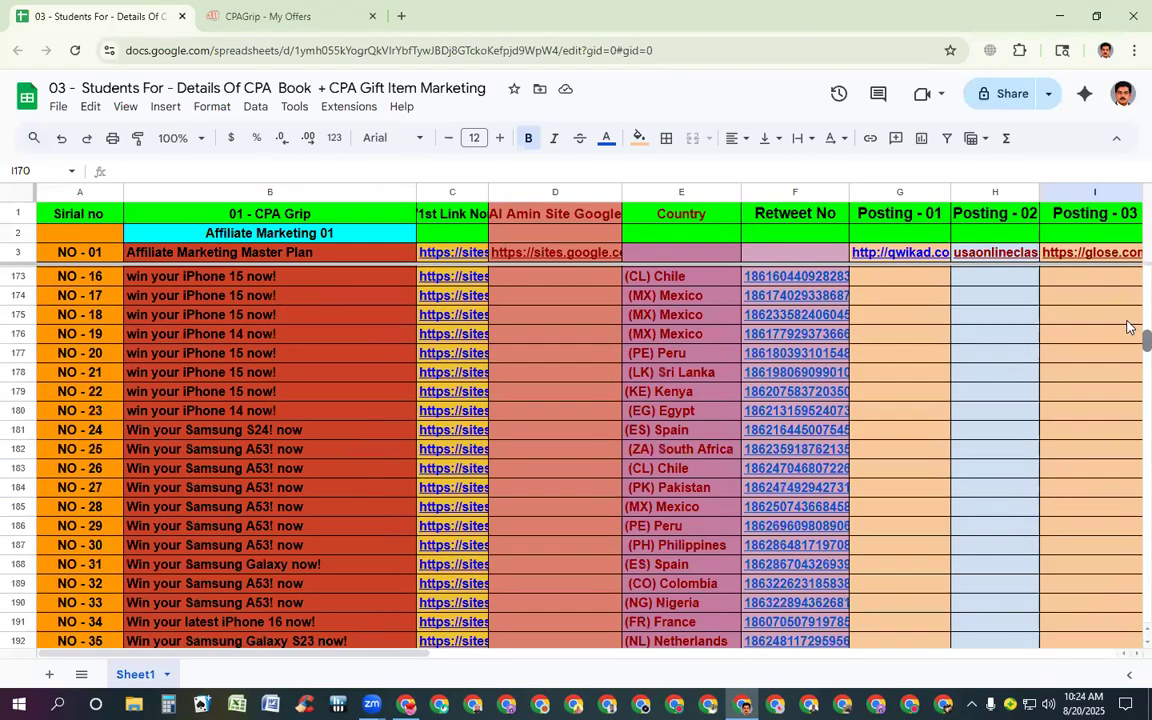
scroll(1127, 333, "up", 7)
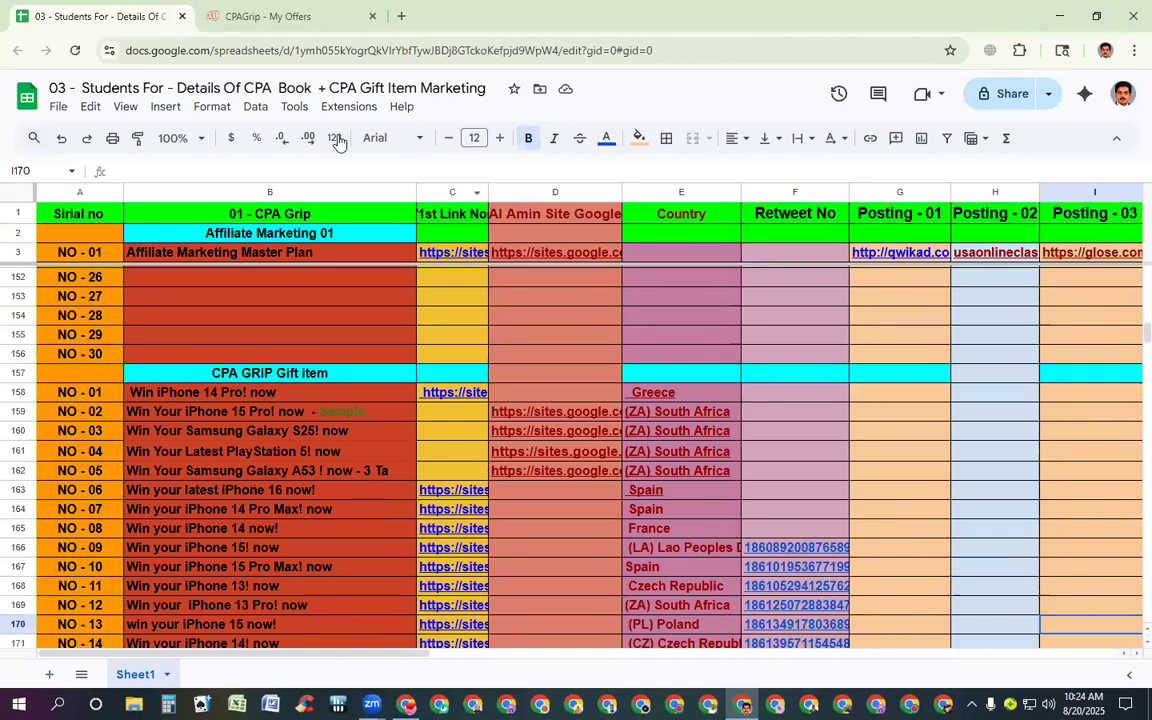
Return to CPAGrip and filter the My Offers list to the country Malaysia.
left_click(230, 16)
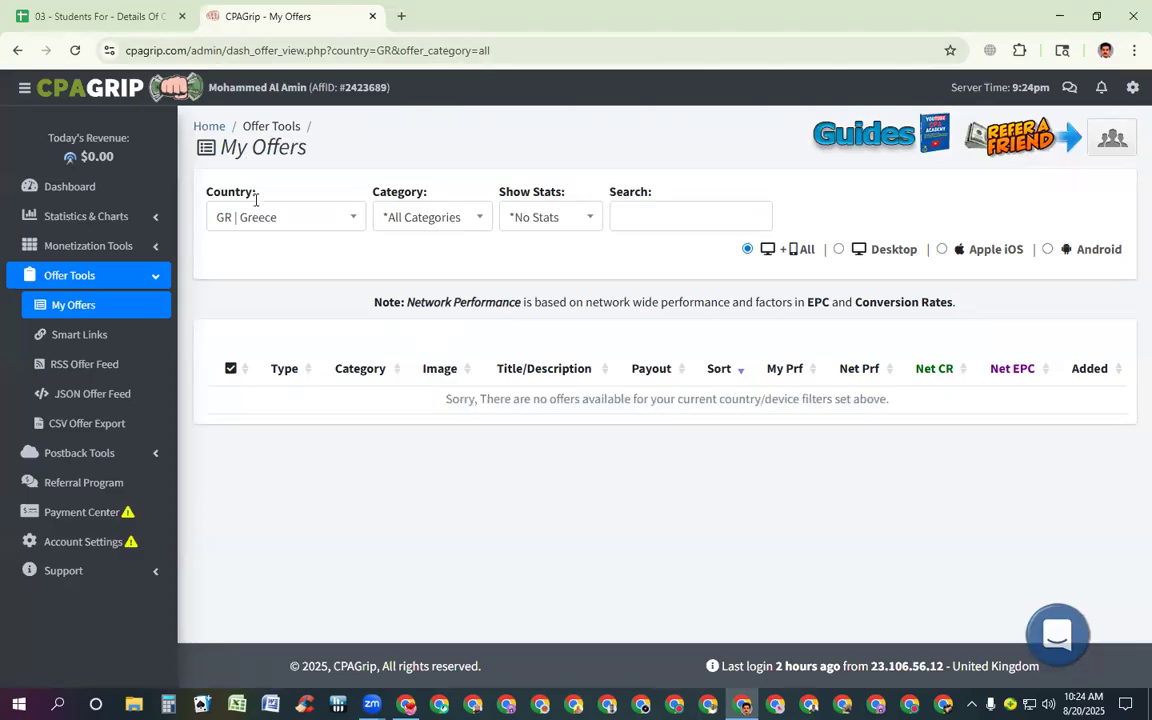
left_click(355, 218)
left_click(267, 240)
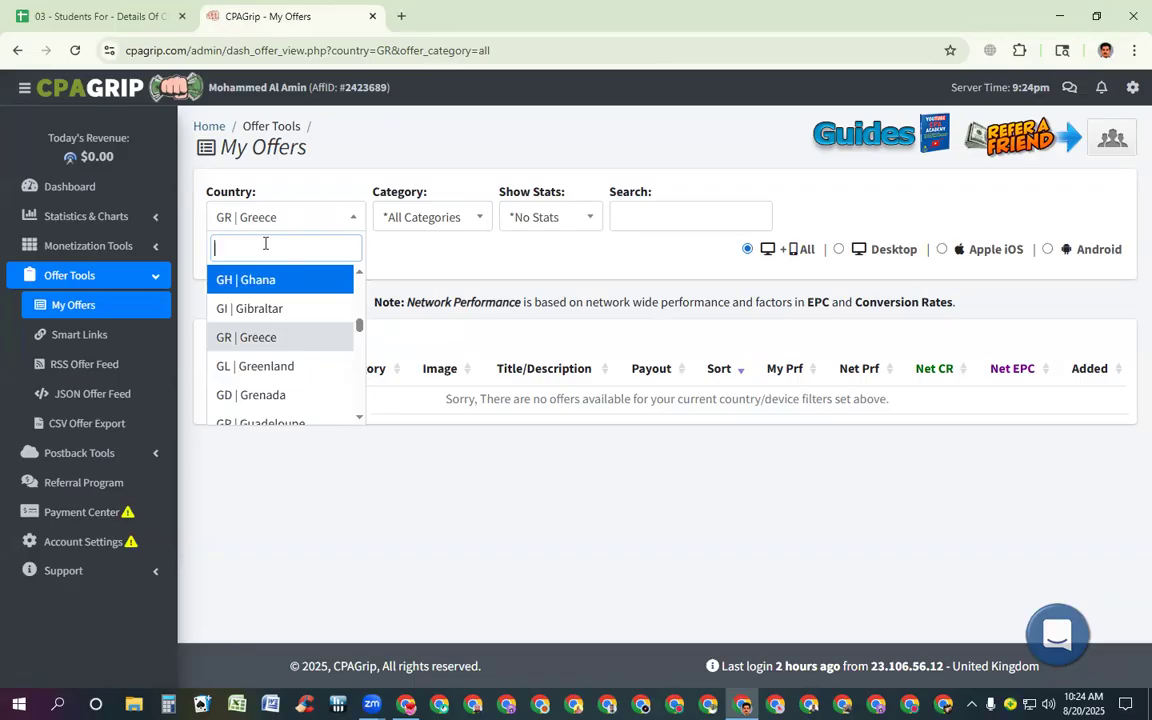
type("mala")
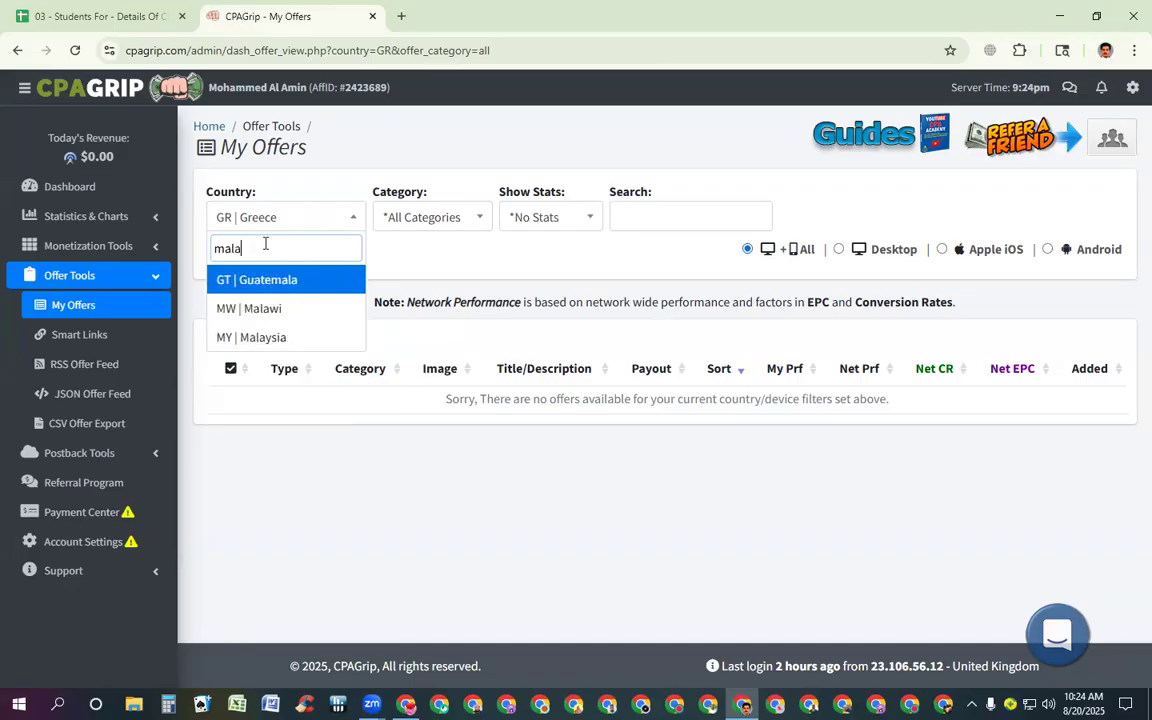
left_click(258, 337)
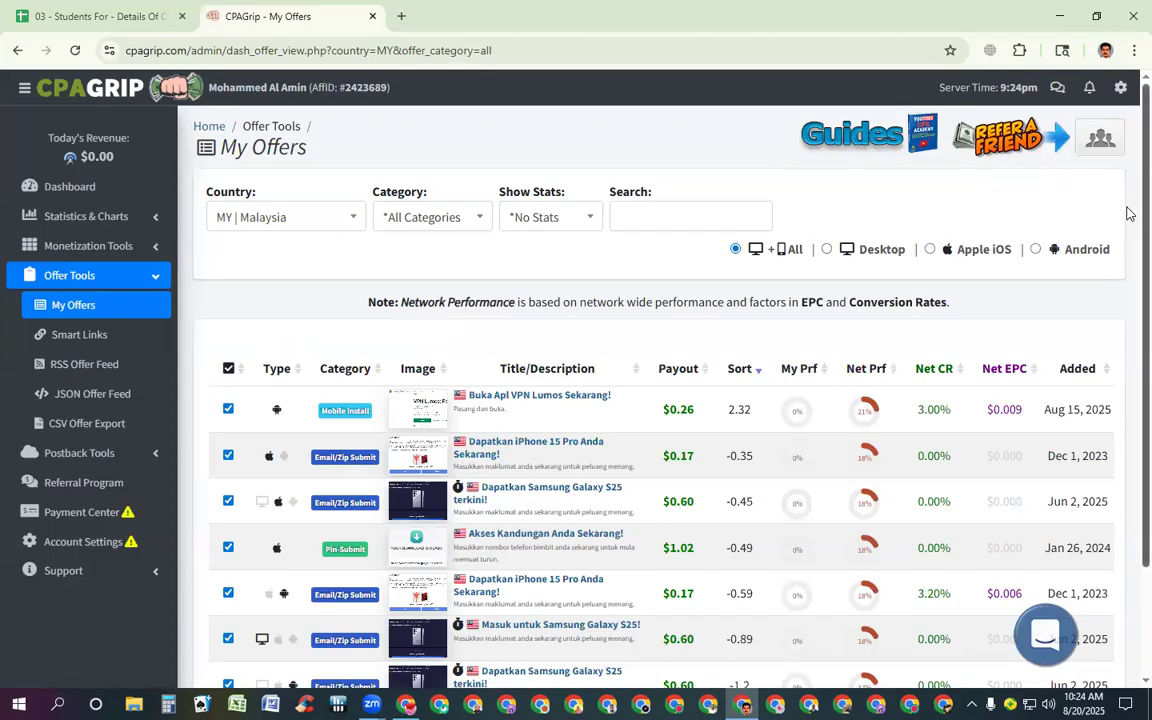
Look over the Malaysian offers and set their displayed statistics period to YTD.
scroll(1128, 191, "down", 2)
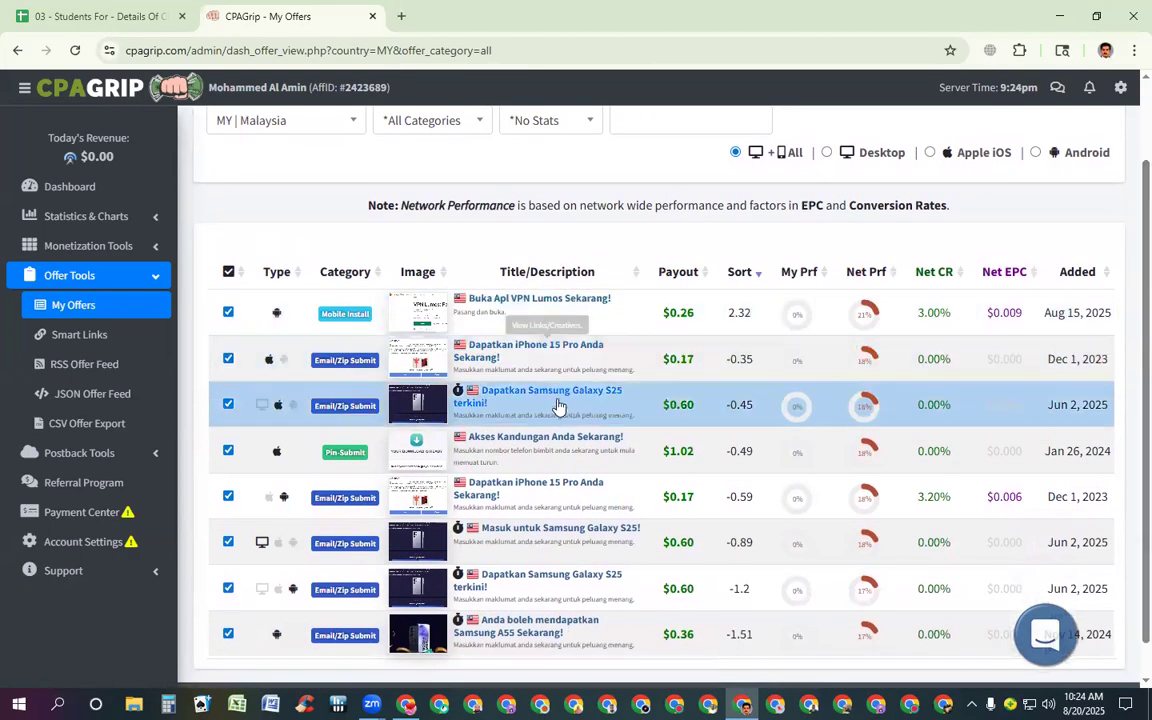
left_click(554, 362)
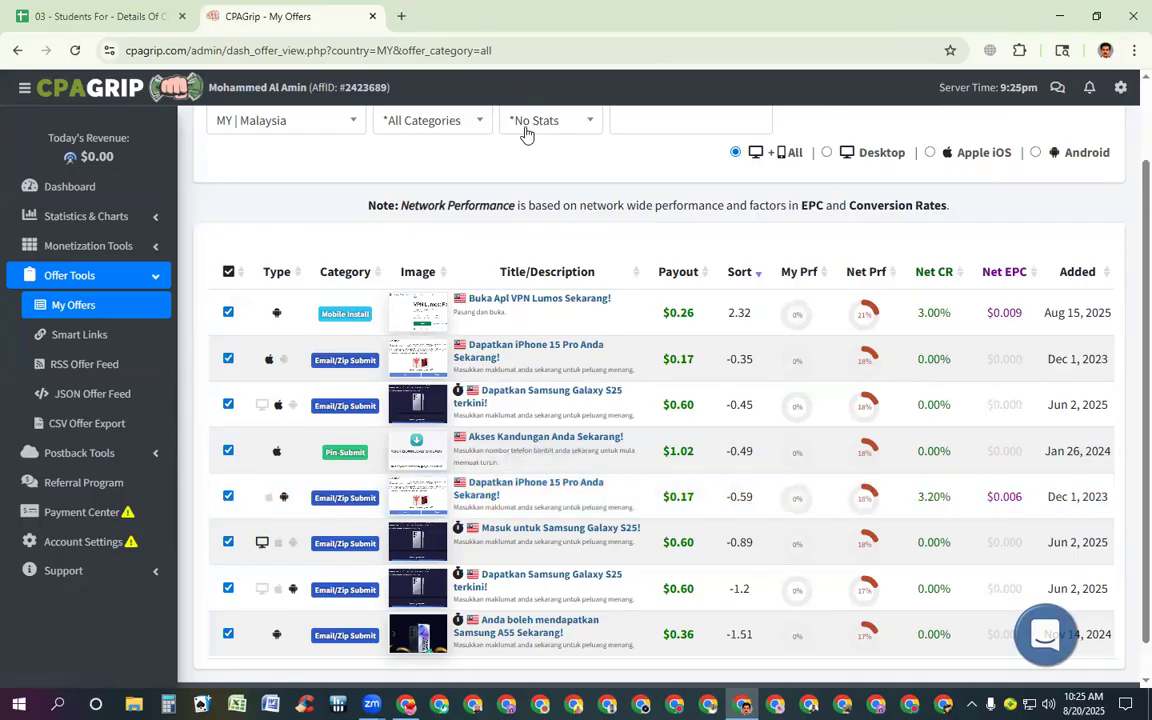
left_click(589, 121)
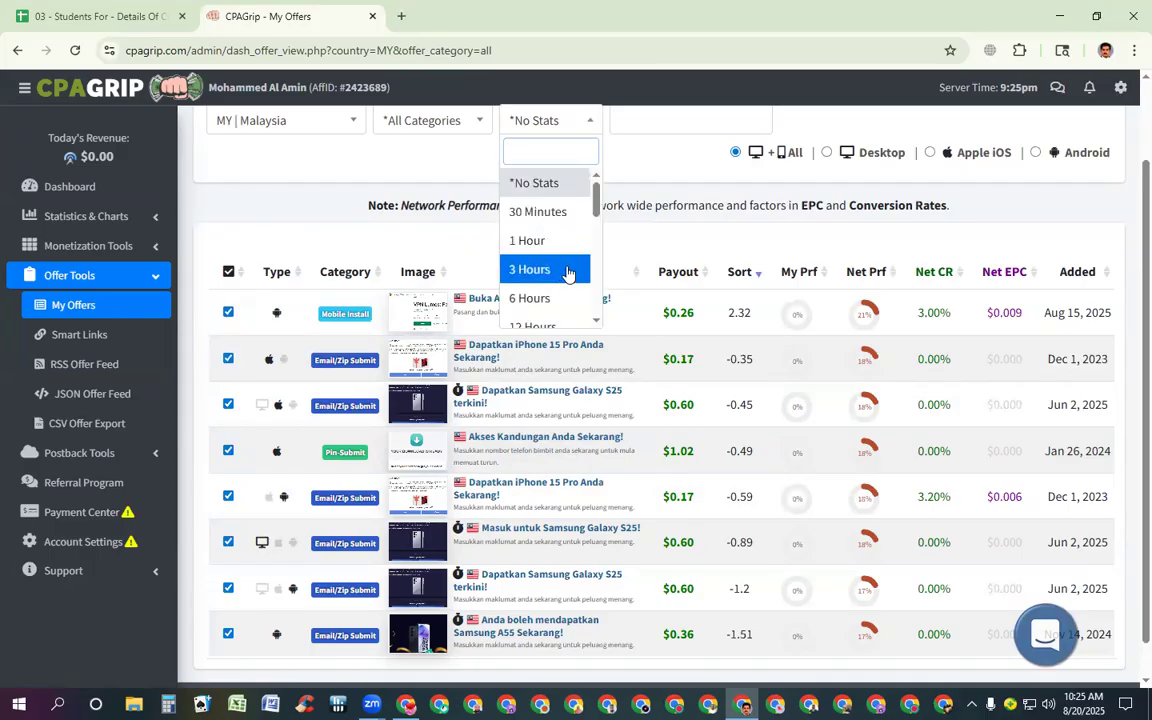
left_click_drag(594, 193, 591, 305)
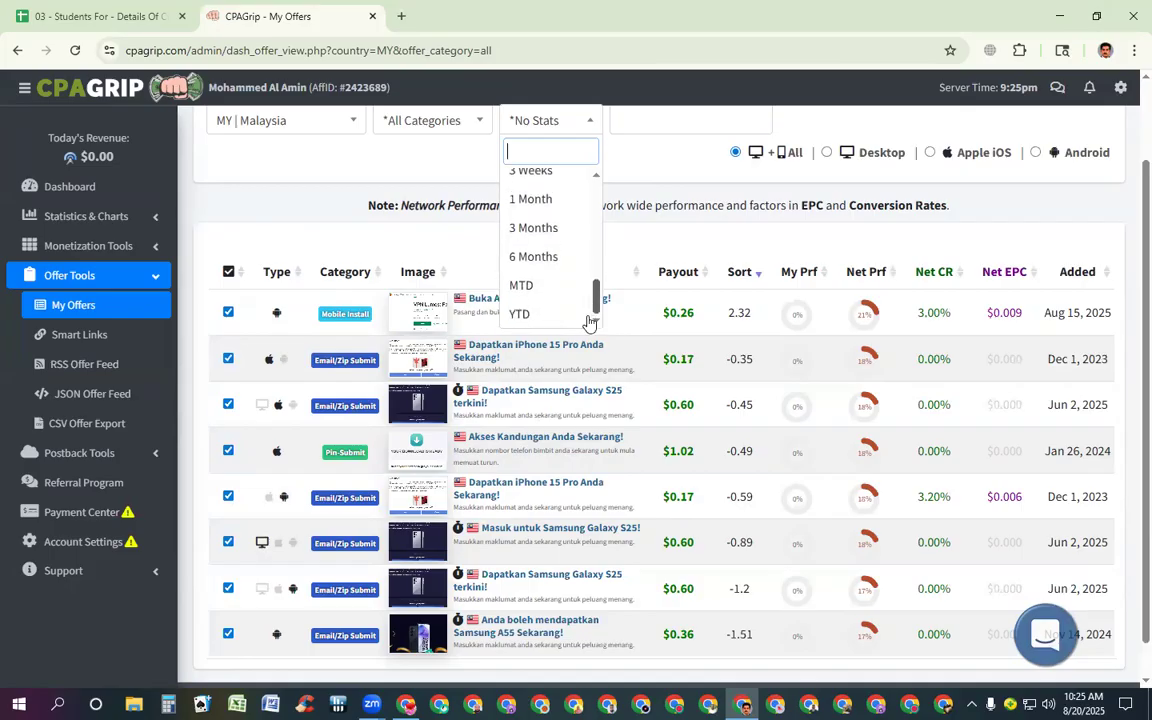
left_click(510, 316)
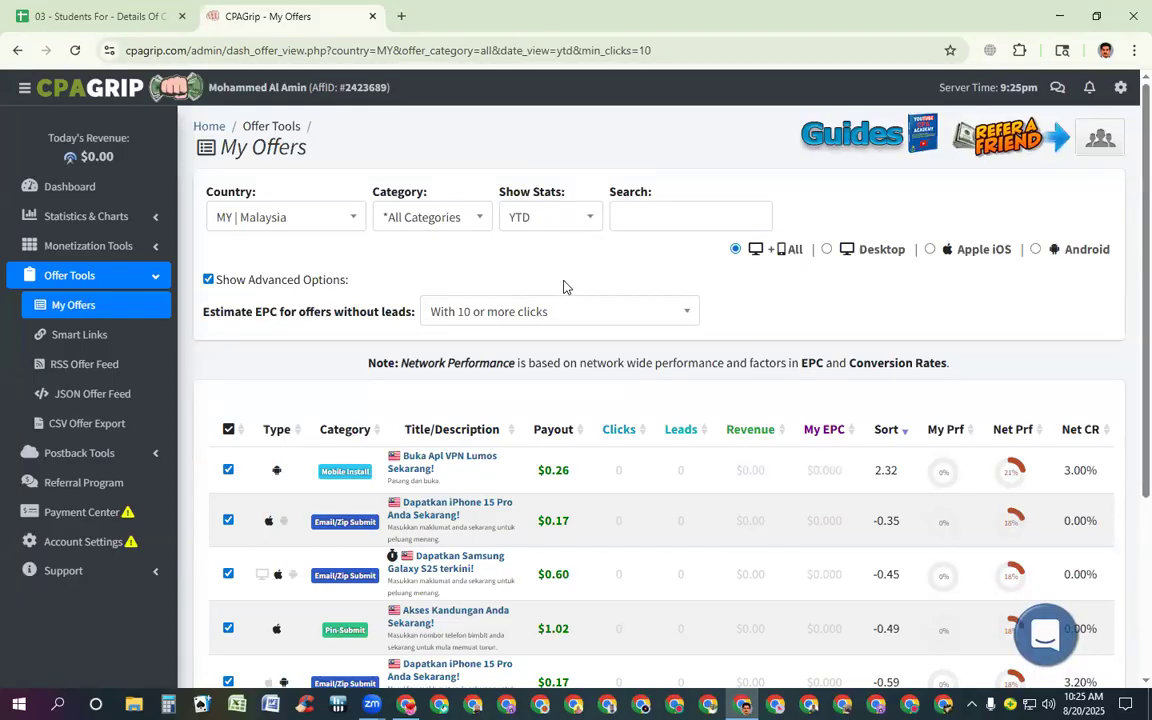
Open the details of the Android "Dapatkan iPhone 15 Pro Anda Sekarang!" offer.
left_click_drag(1129, 208, 1129, 306)
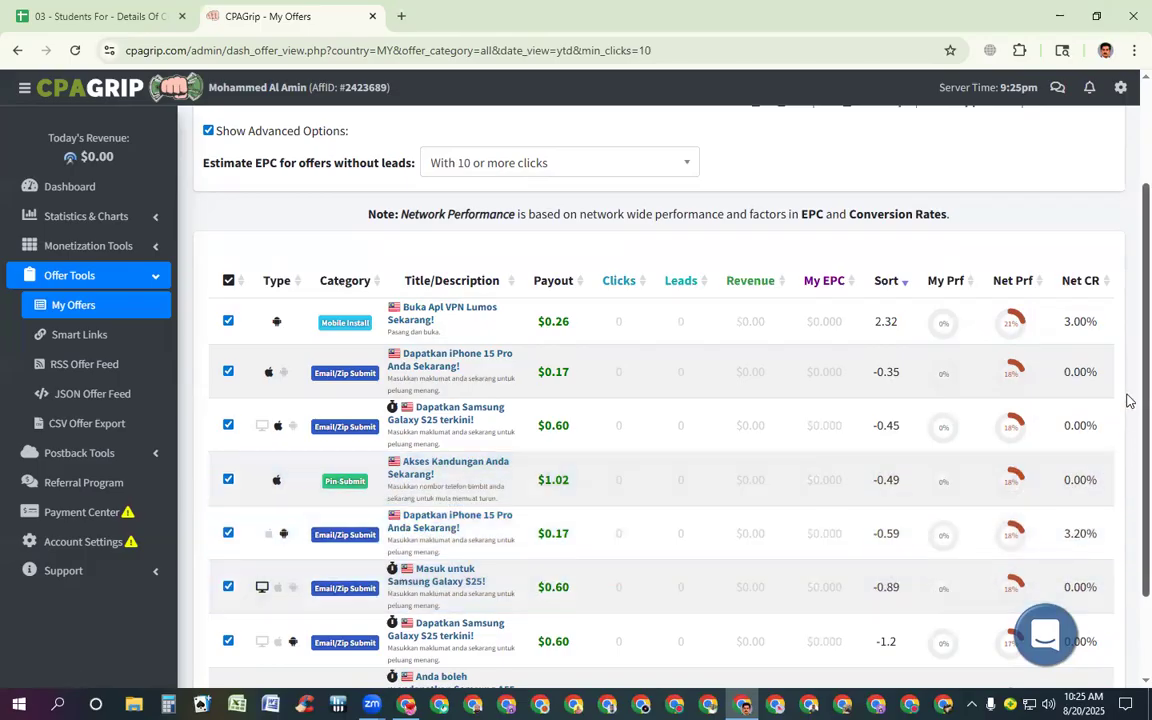
scroll(1127, 393, "down", 2)
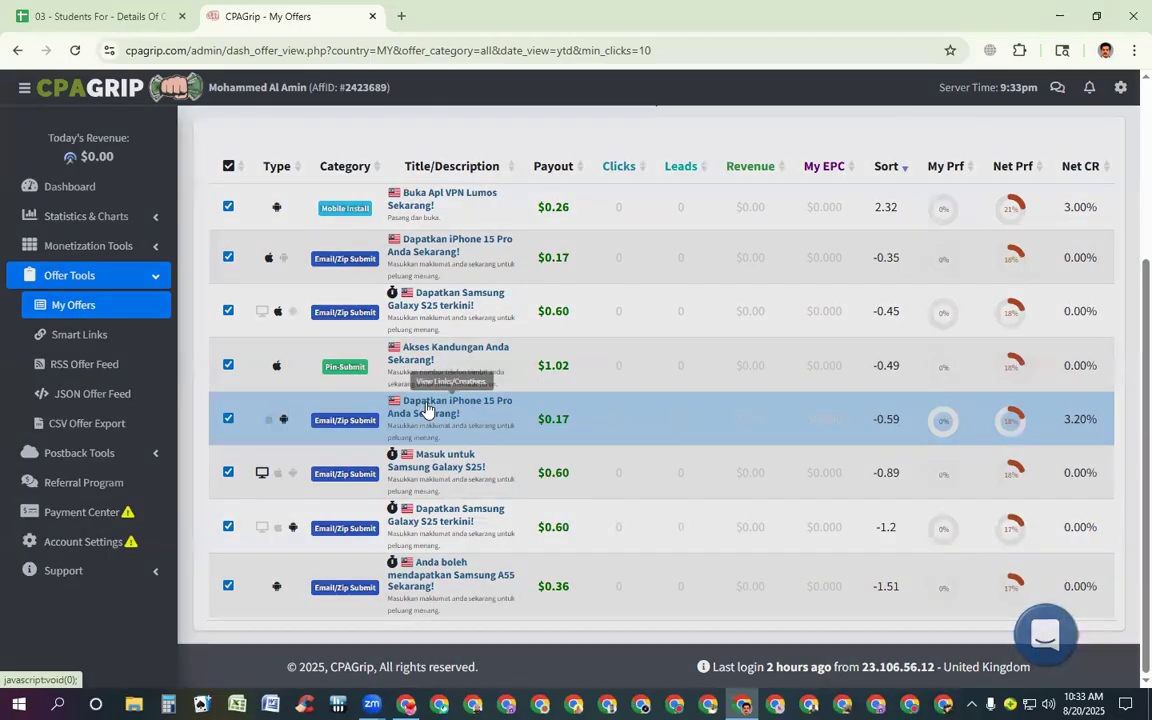
left_click(427, 408)
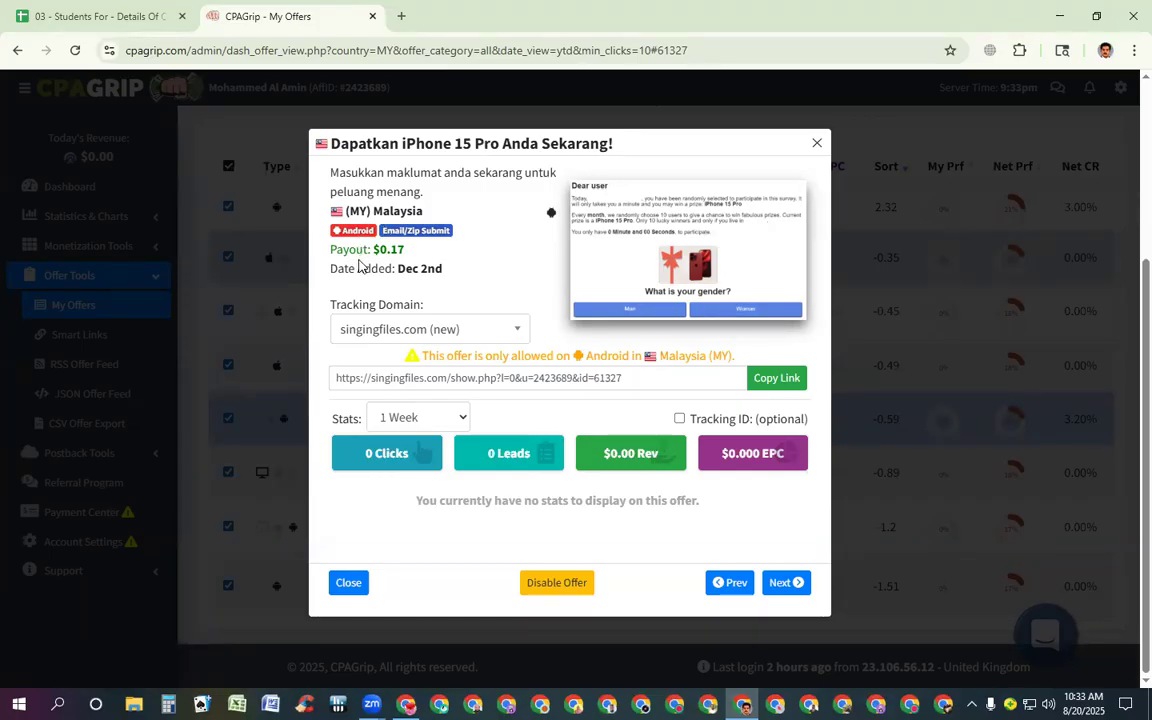
Open Google Sites in a new browser tab and create a blank site.
left_click(401, 18)
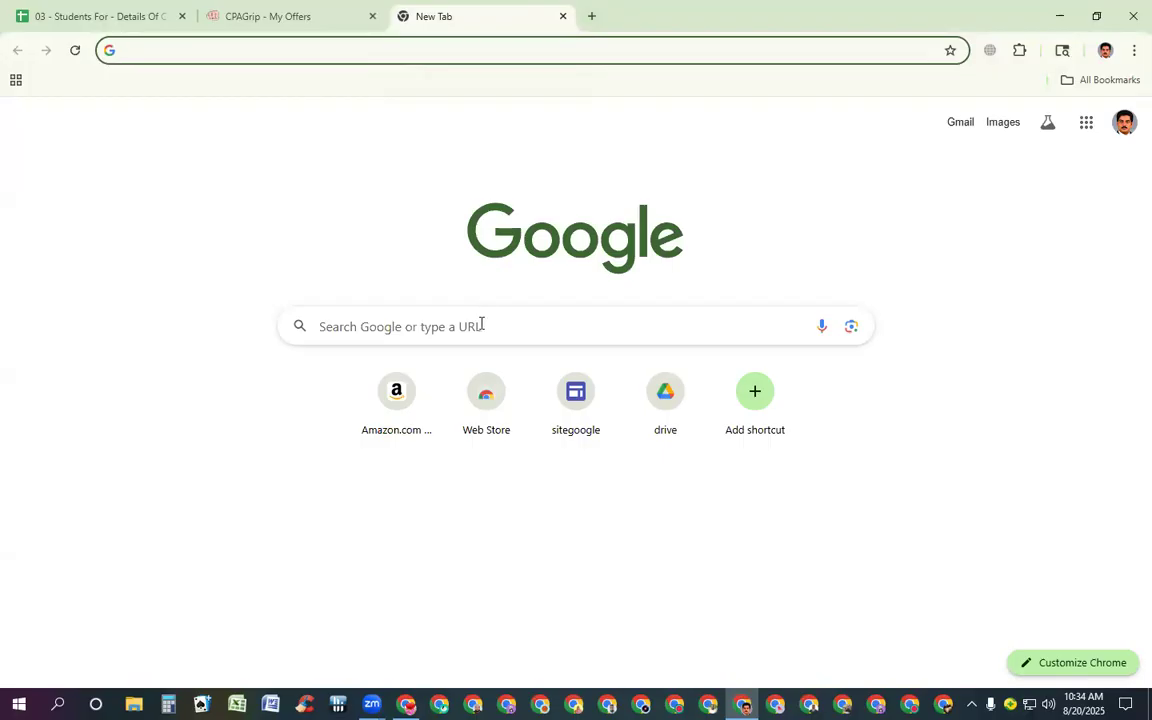
left_click(272, 16)
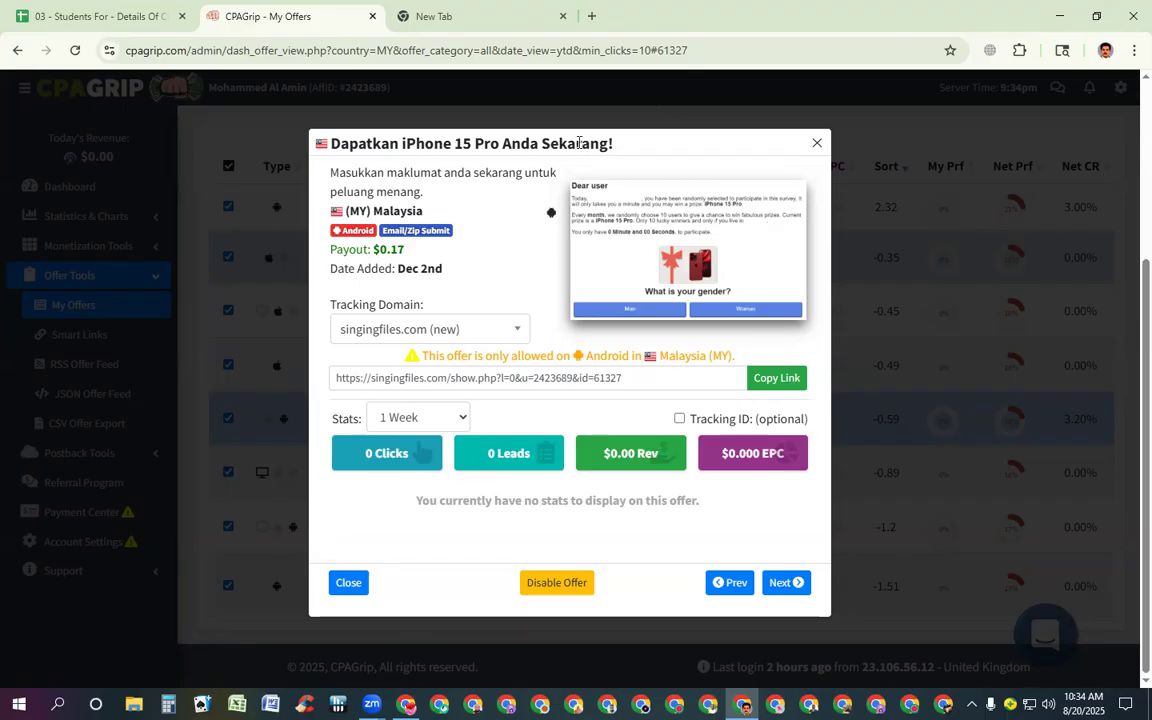
left_click(446, 12)
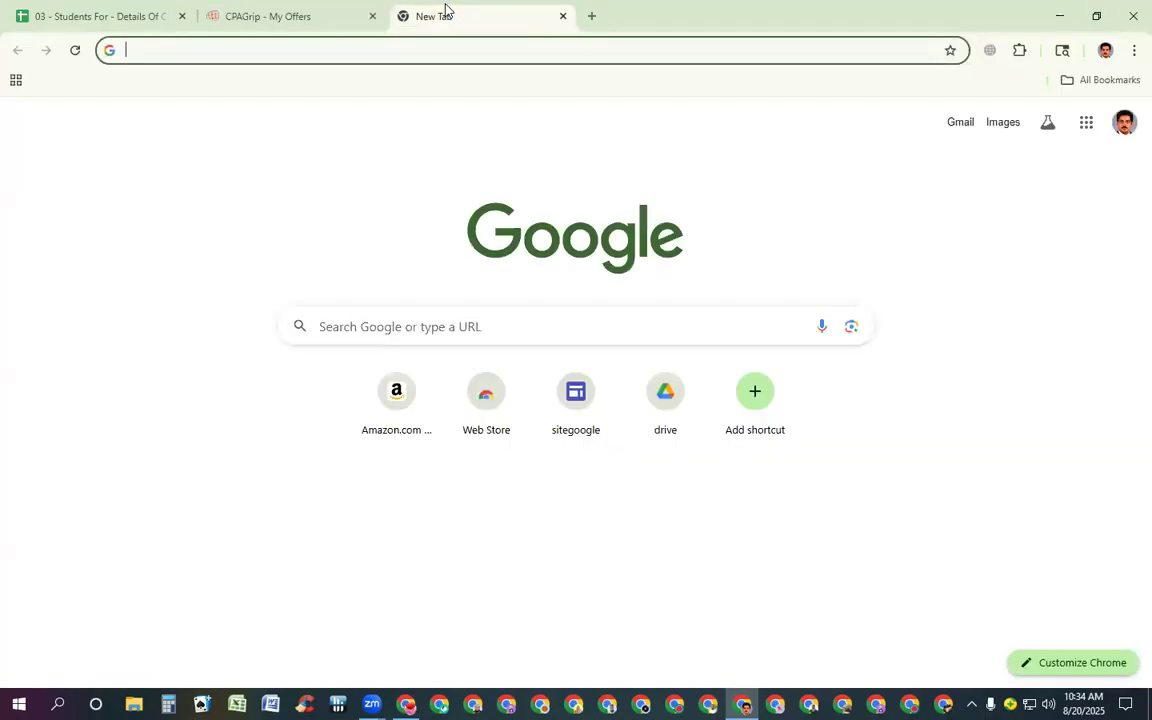
left_click(572, 396)
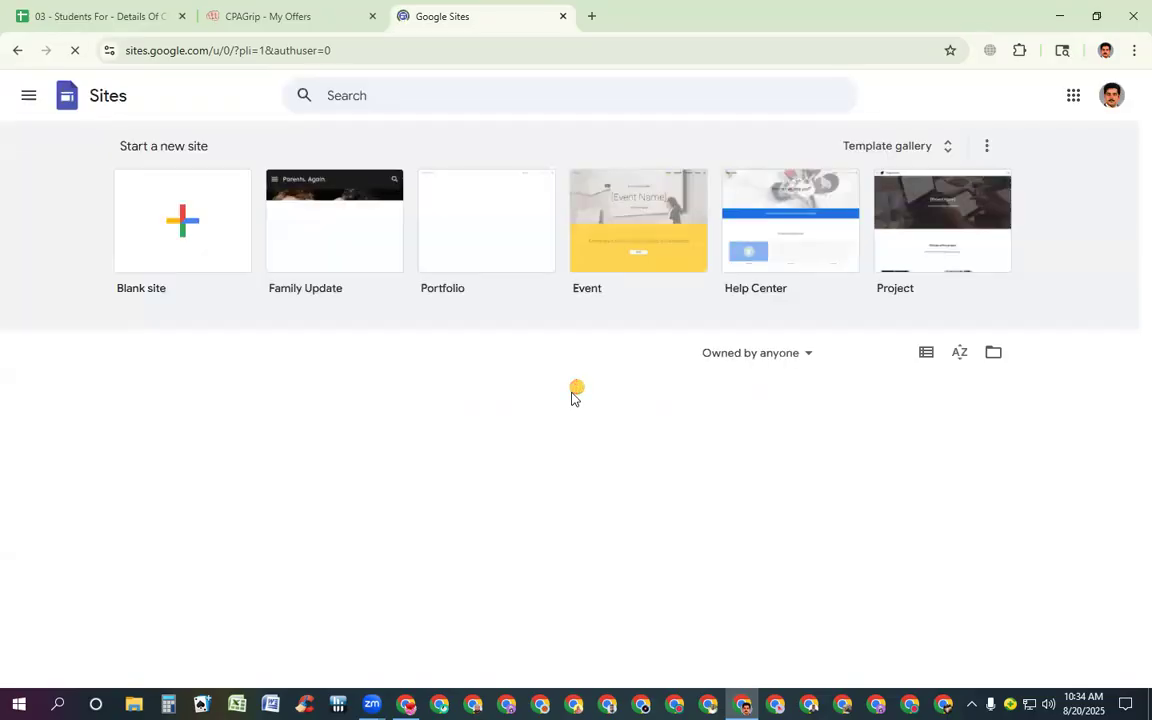
left_click(193, 227)
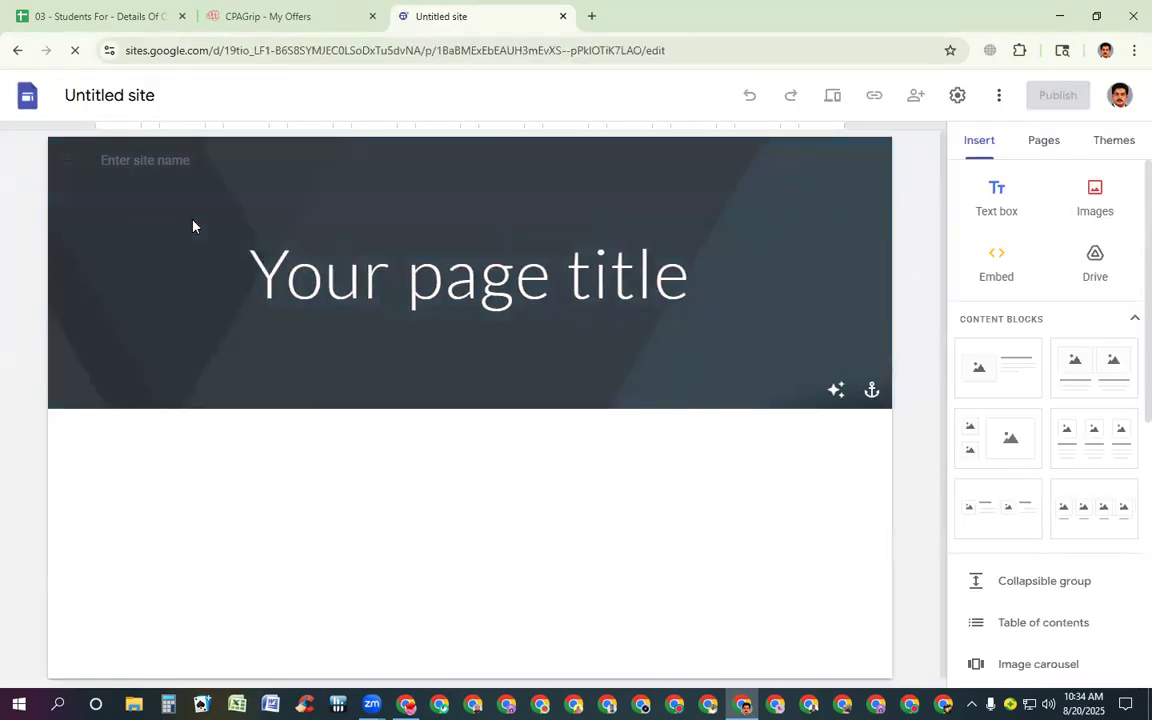
Clear the placeholder page title in the site header and widen its text box on both sides.
left_click(687, 274)
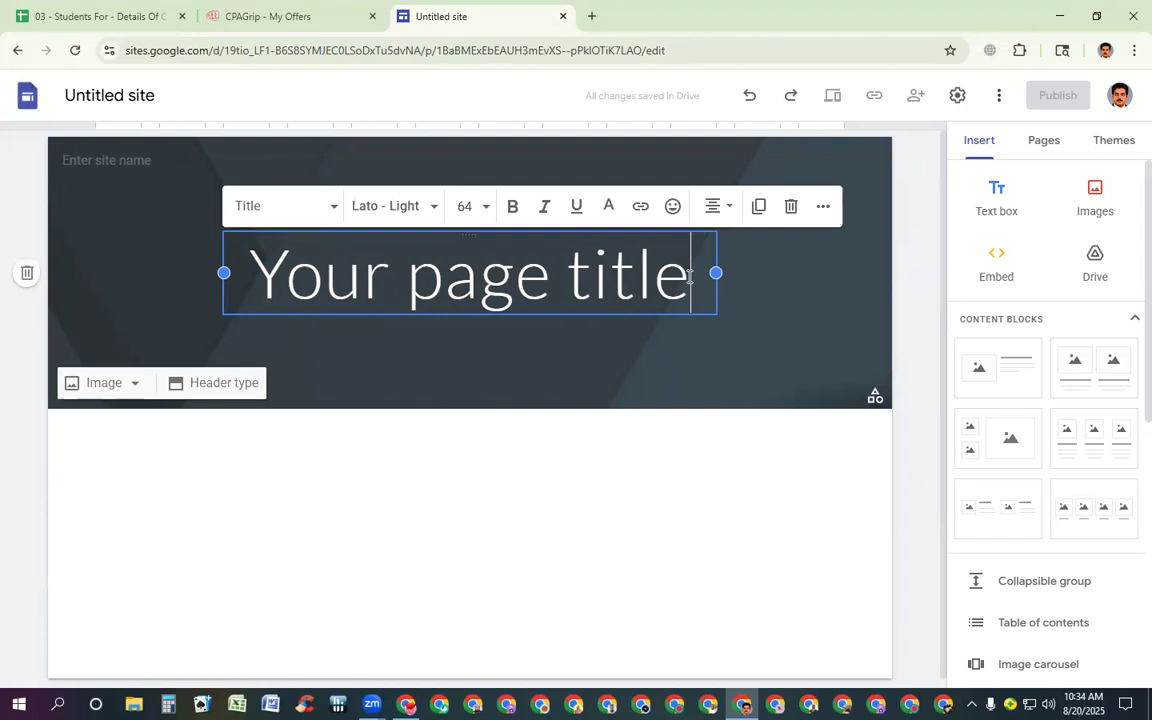
key("BackSpace")
key("BackSpace")
key("BackSpace")
key("BackSpace")
key("BackSpace")
key("BackSpace")
key("BackSpace")
key("BackSpace")
key("BackSpace")
key("BackSpace")
key("BackSpace")
key("BackSpace")
key("BackSpace")
key("BackSpace")
key("BackSpace")
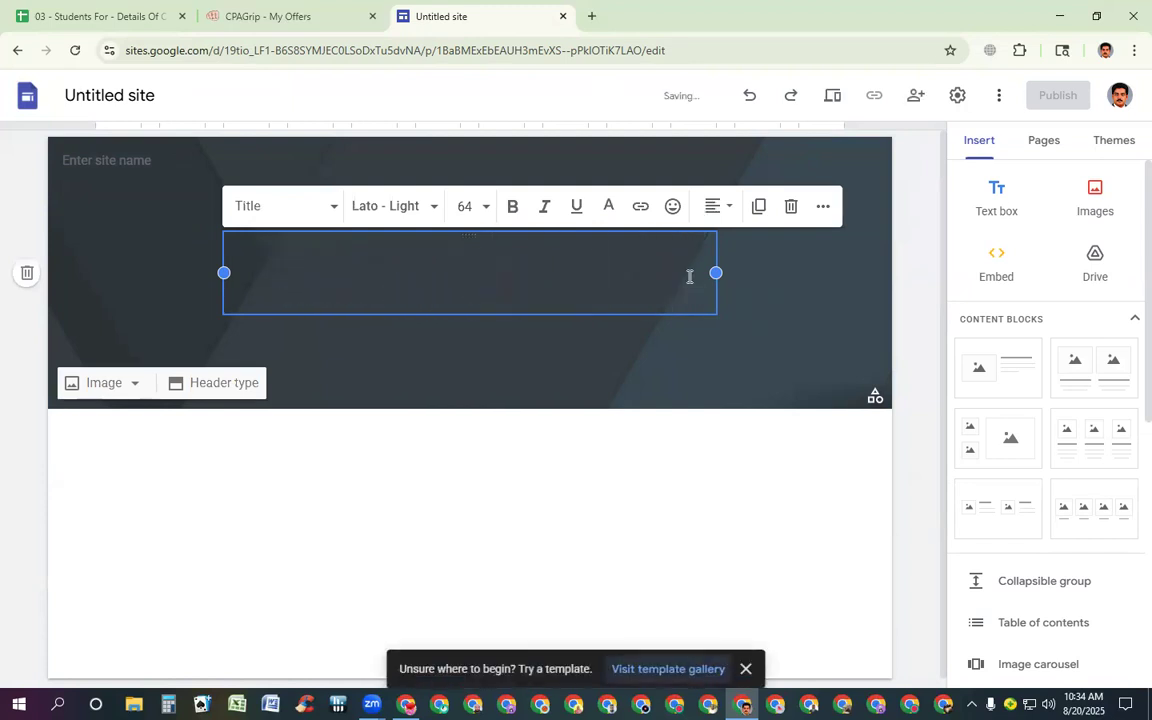
left_click_drag(715, 272, 845, 273)
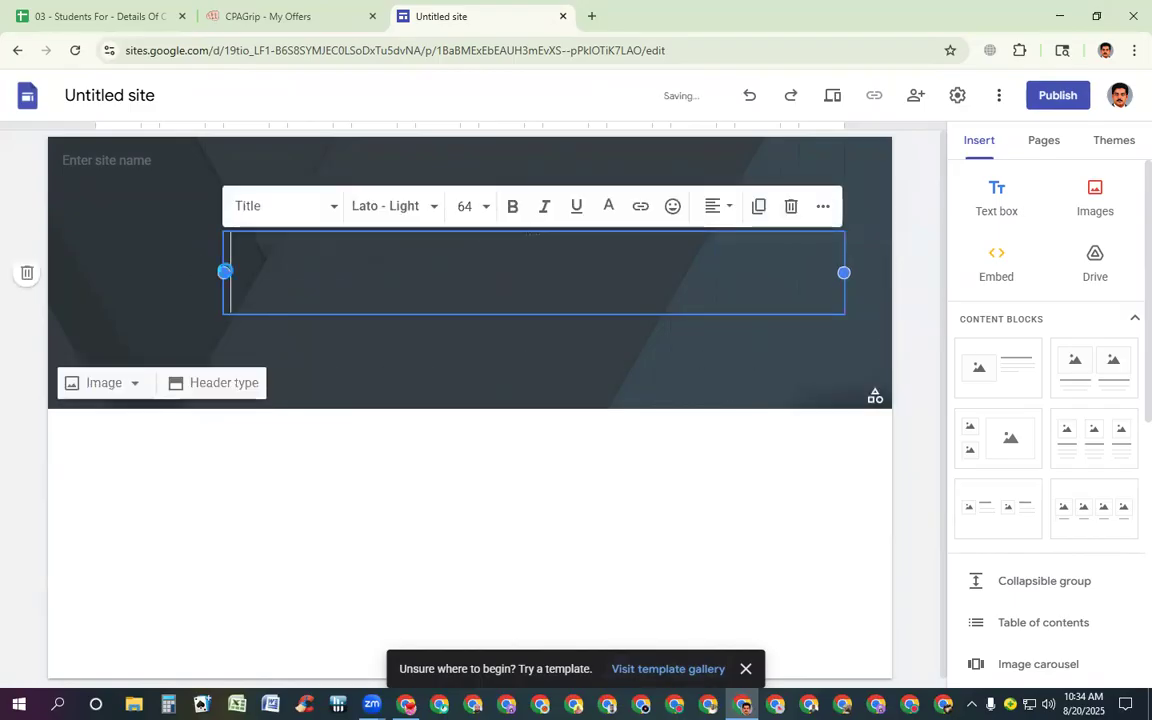
left_click_drag(224, 272, 51, 288)
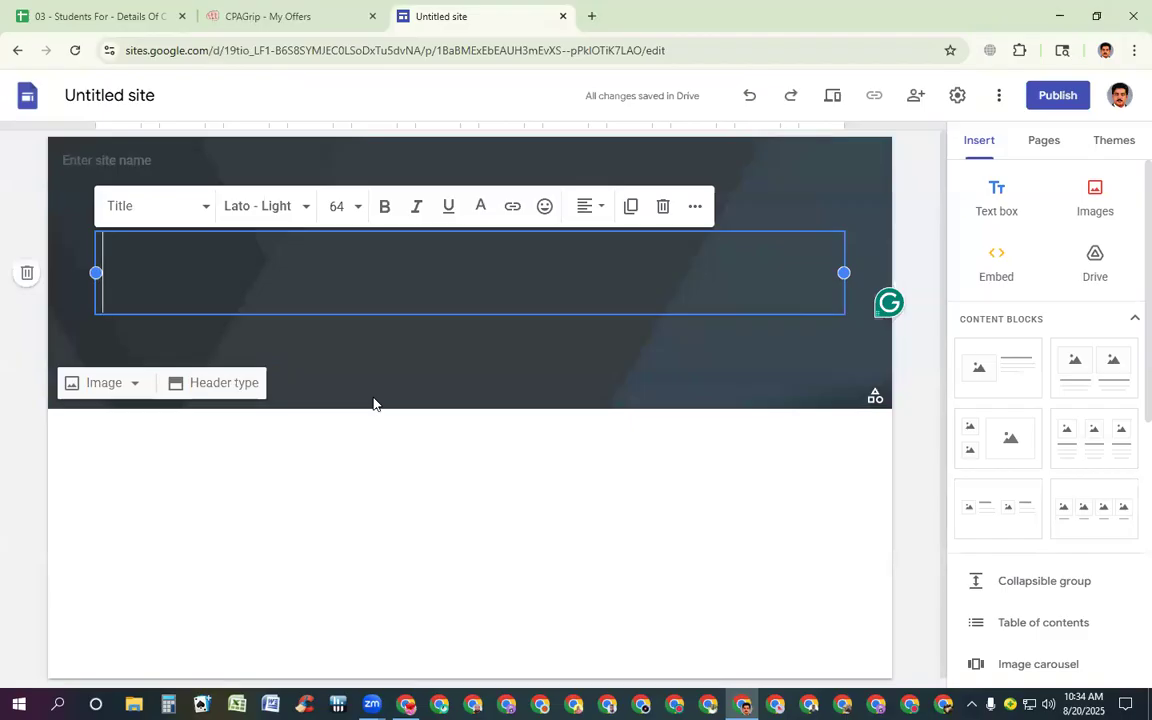
Open the sample "Win Your iPhone 15 Pro! now" site from its Google Sites link in the spreadsheet's CPA GRIP Gift item section.
left_click(280, 16)
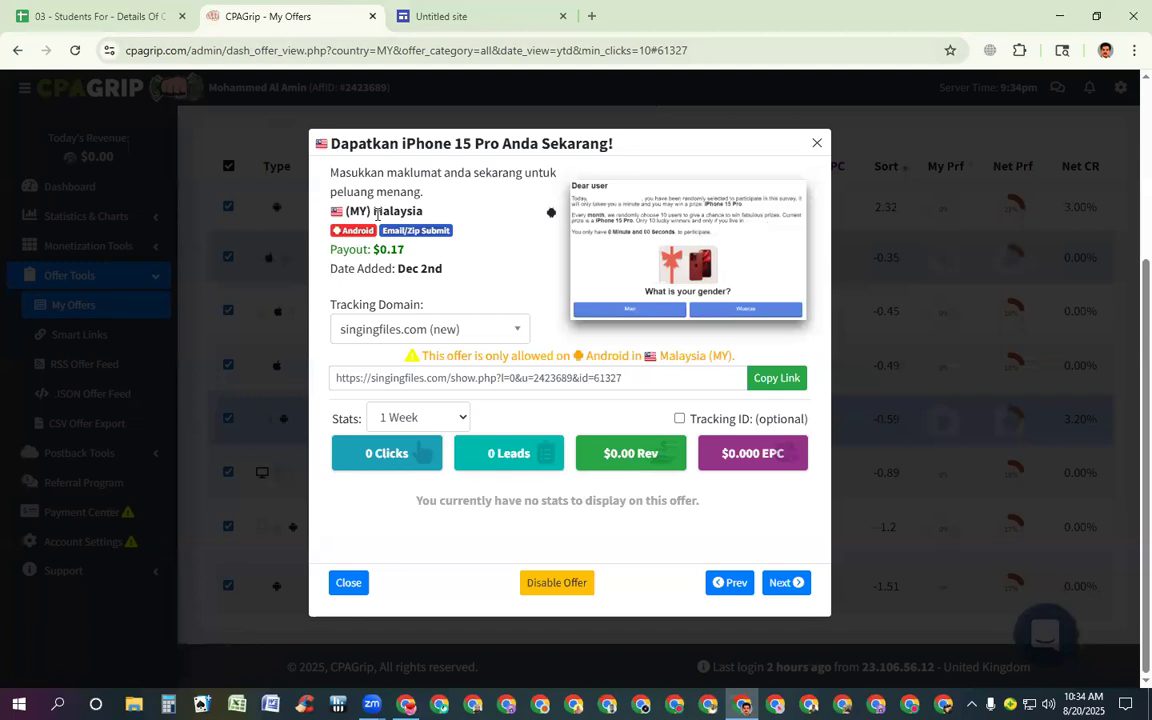
left_click(445, 16)
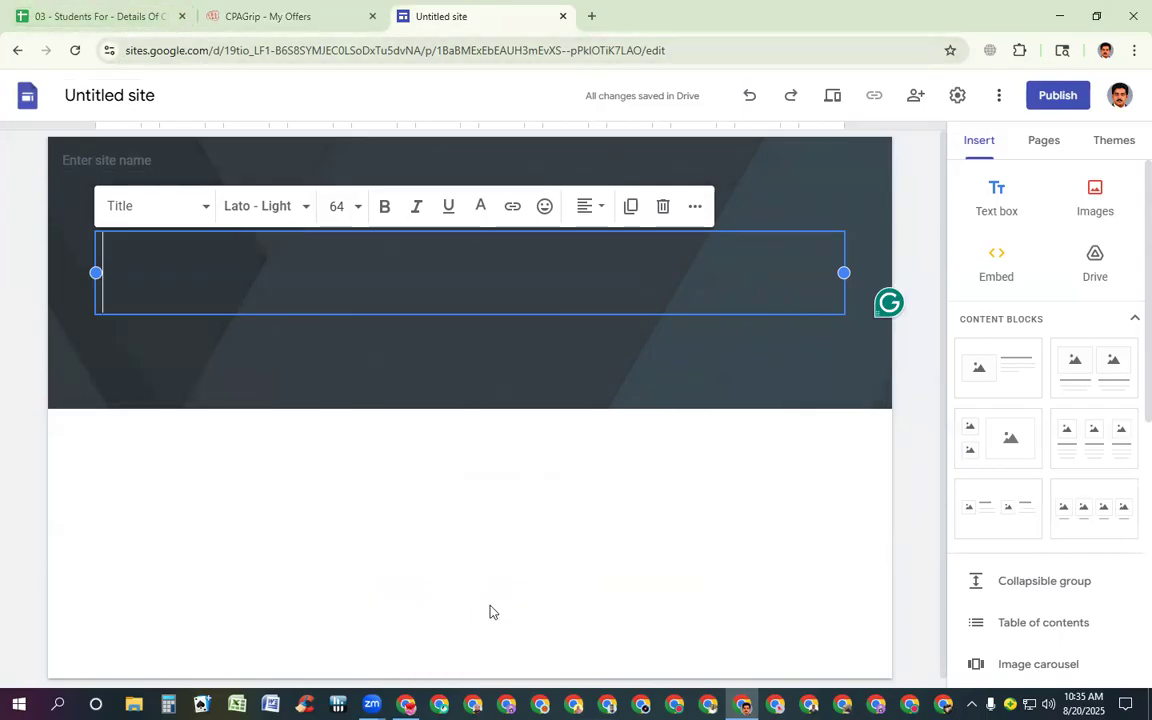
left_click(77, 17)
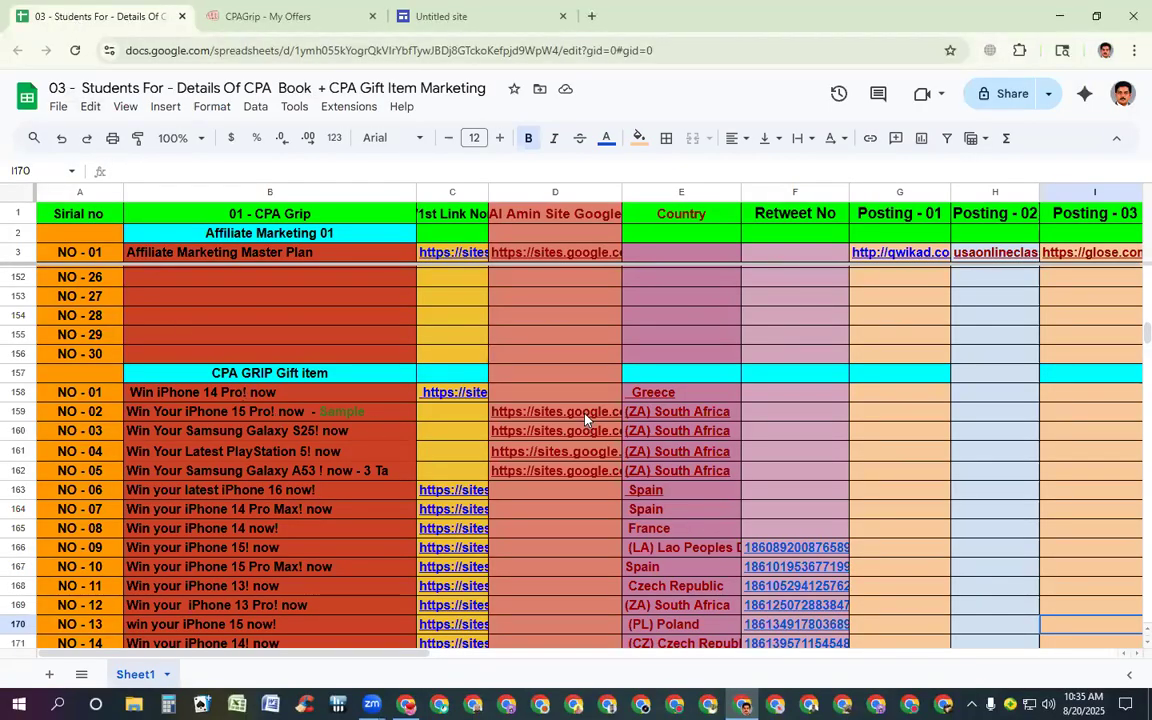
mouse_move(585, 417)
left_click(584, 443)
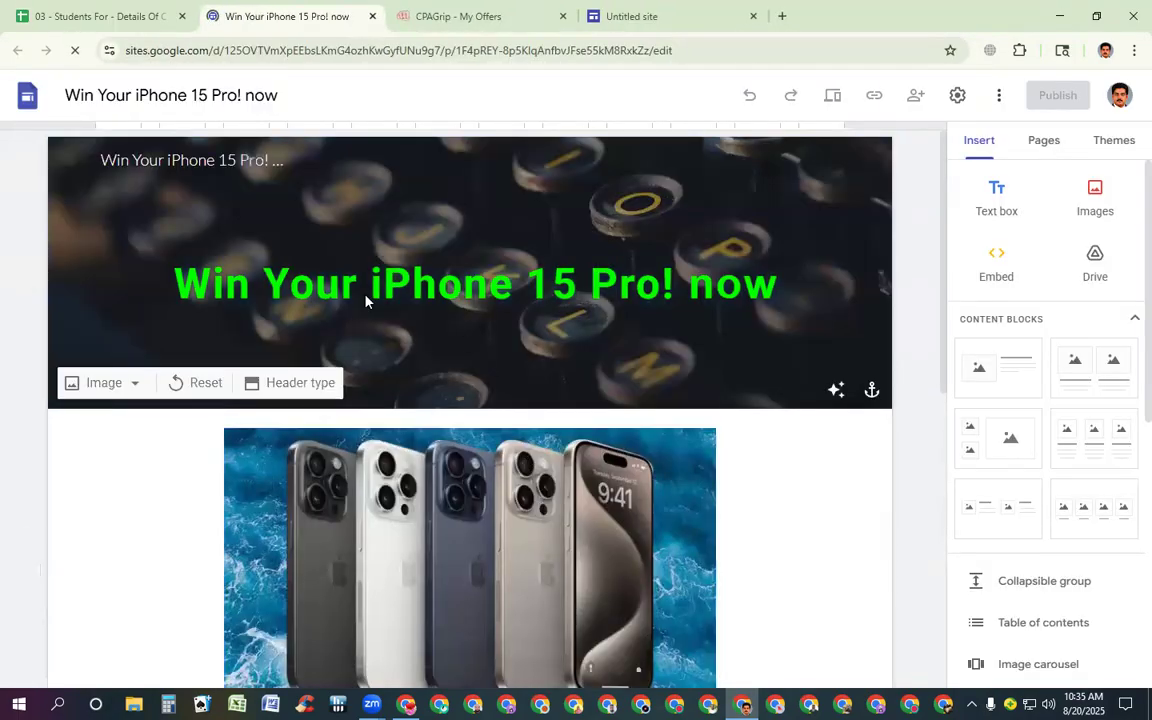
Copy the sample site's "Win Your iPhone 15 Pro! now" heading into the untitled site's header title and remove the extra blank line.
left_click(420, 290)
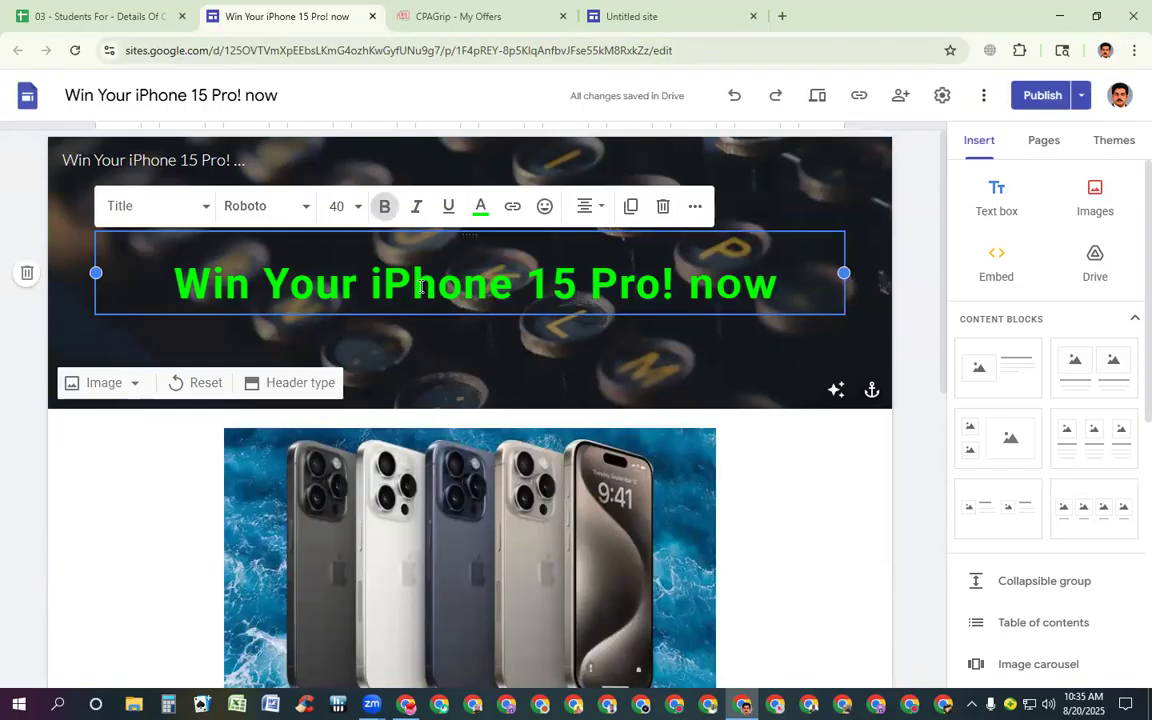
key("ctrl+a")
key("ctrl+c")
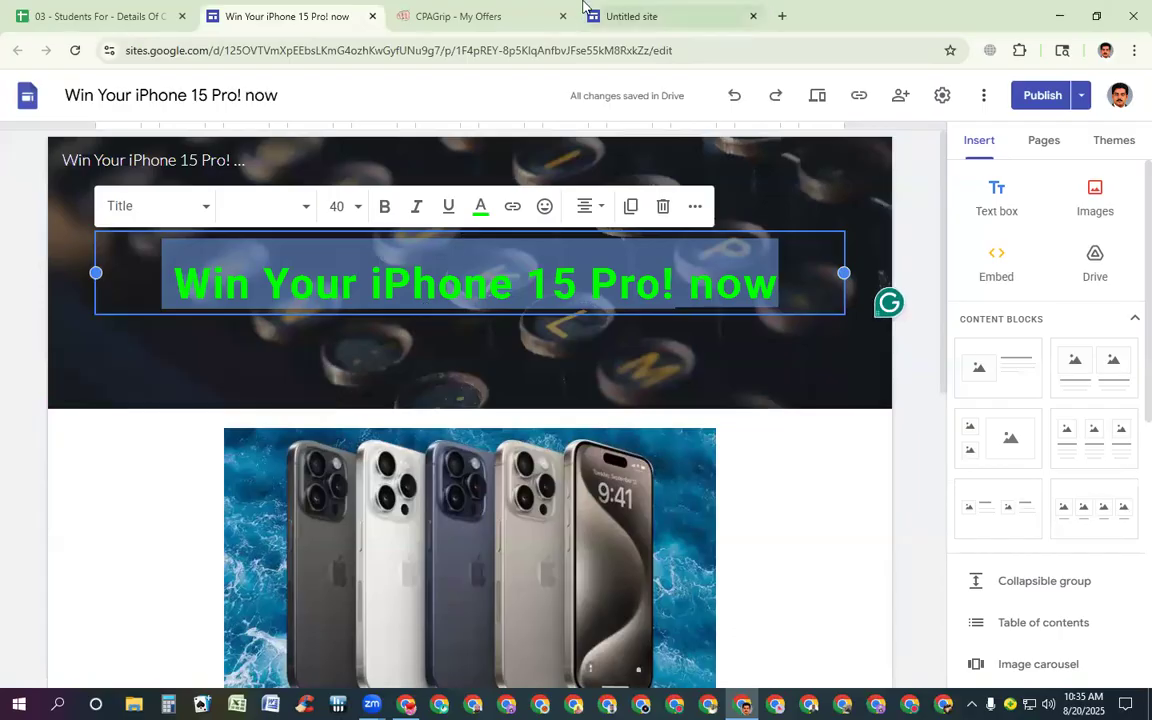
left_click(648, 16)
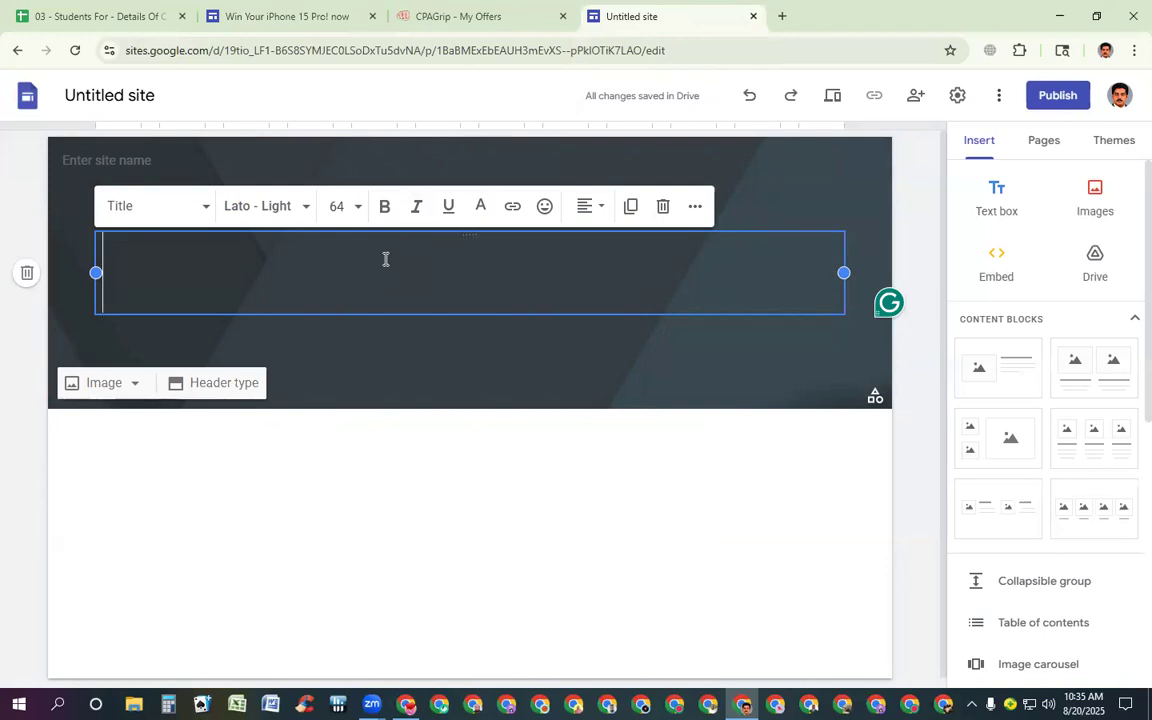
left_click(255, 18)
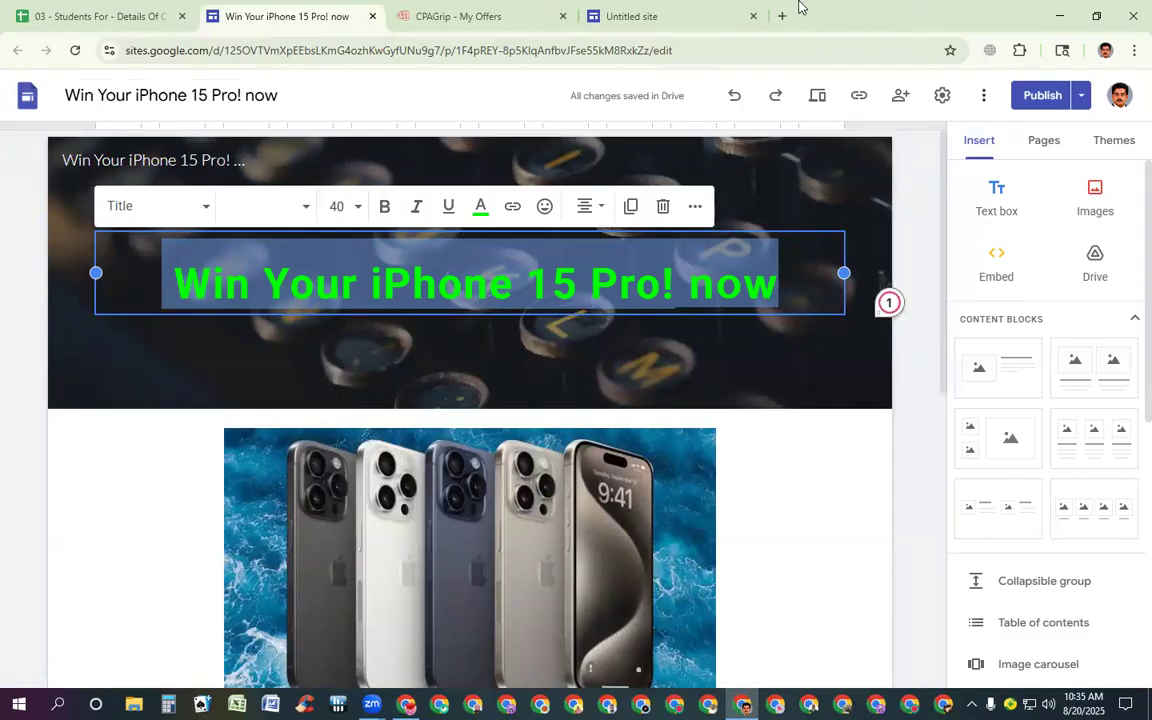
left_click(710, 16)
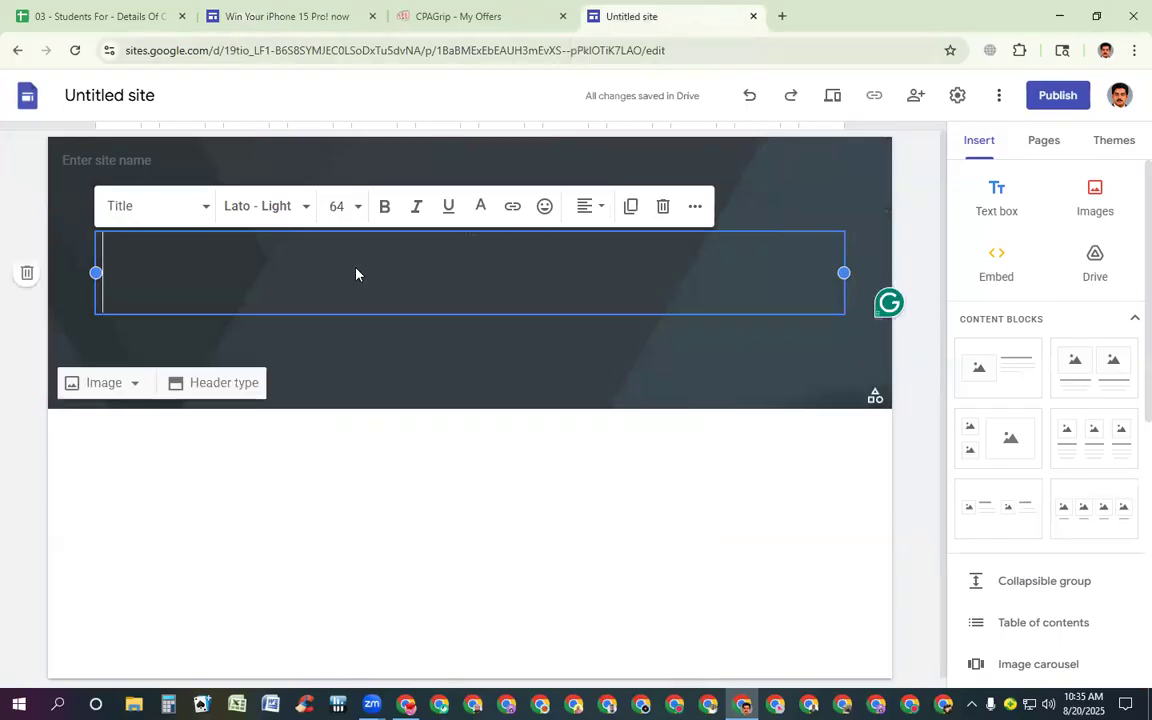
key("ctrl+v")
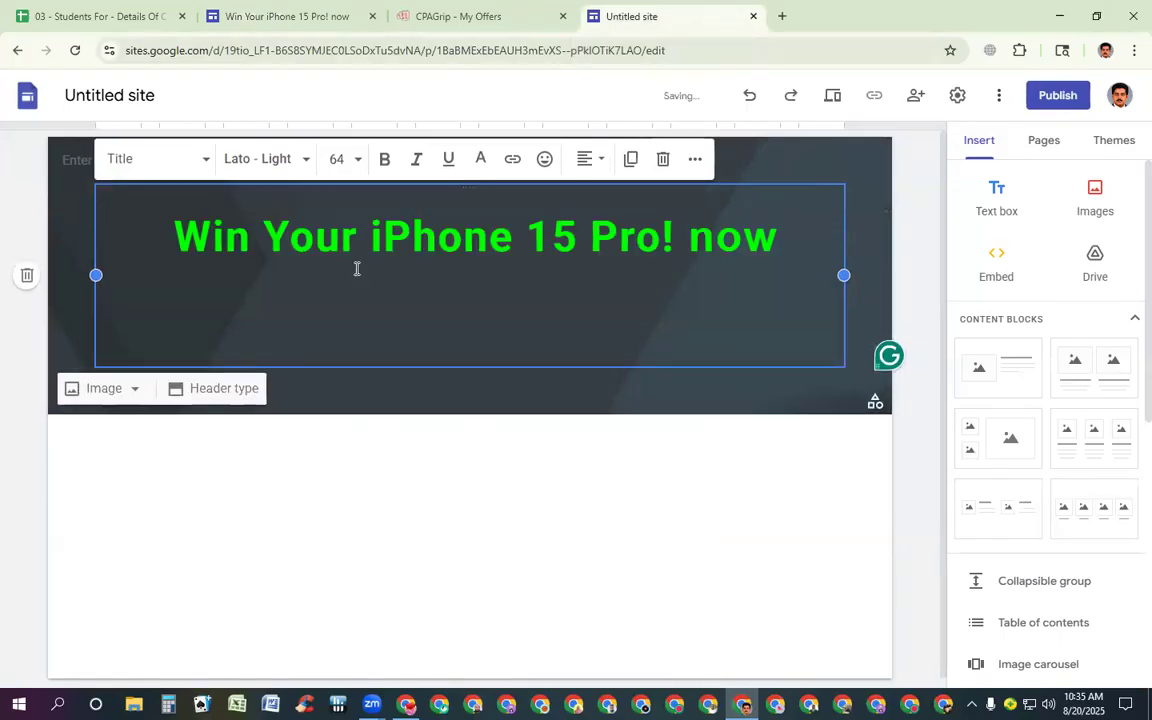
key("BackSpace")
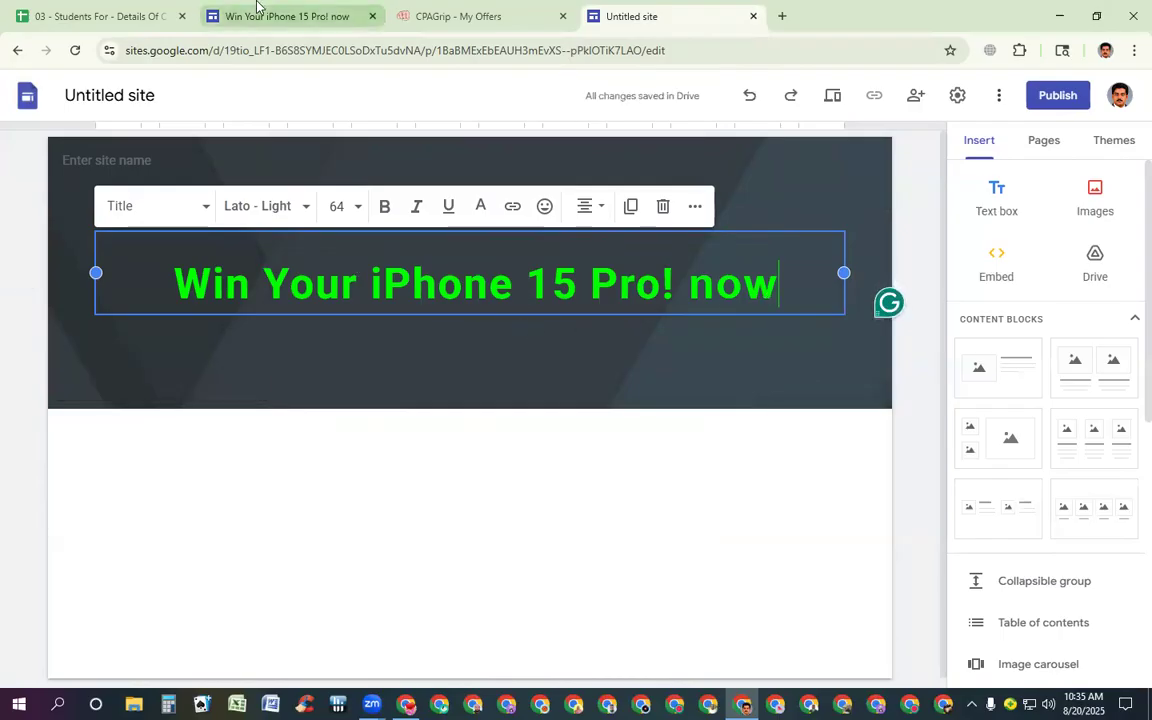
Copy the Malaysian offer's title "Dapatkan iPhone 15 Pro Anda Sekarang!" in CPAGrip and open Google's translate tool in a new tab.
left_click(469, 18)
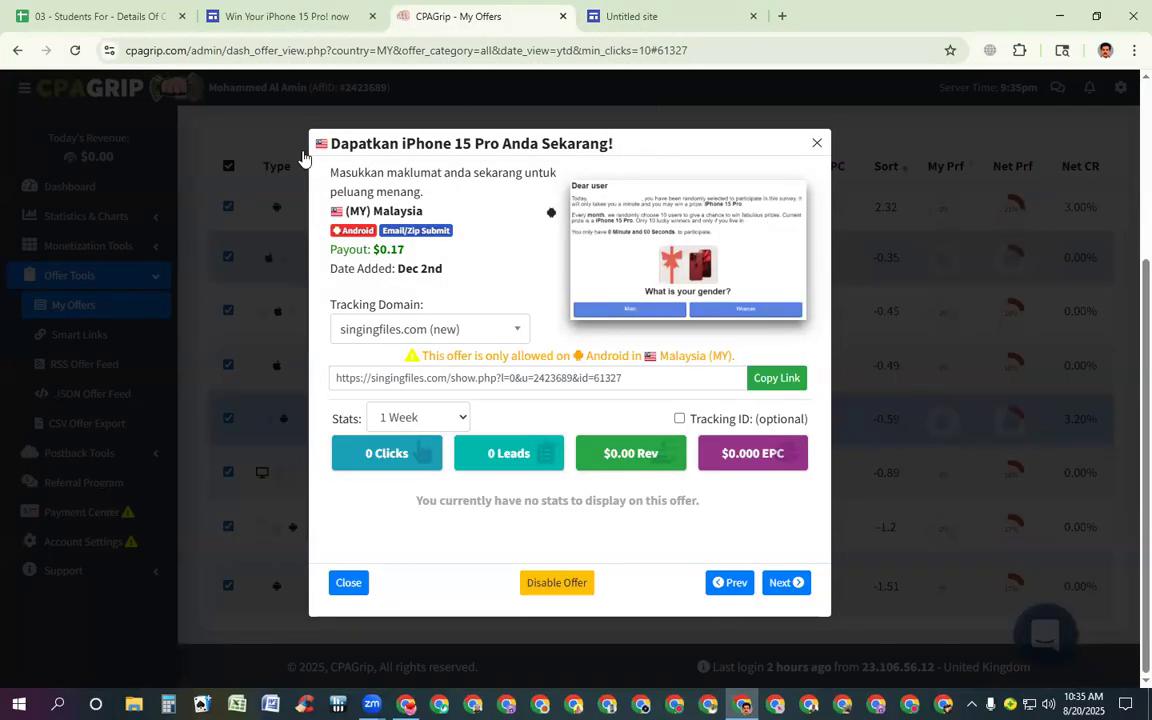
left_click_drag(332, 143, 620, 151)
key("ctrl+c")
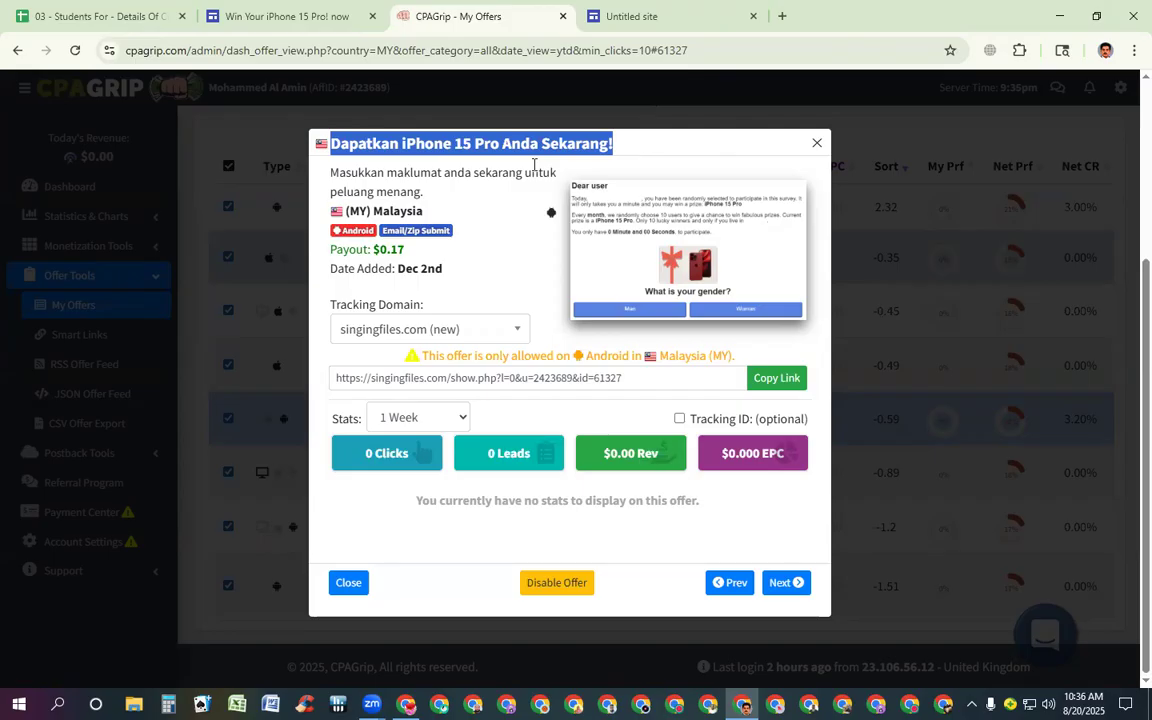
left_click(783, 16)
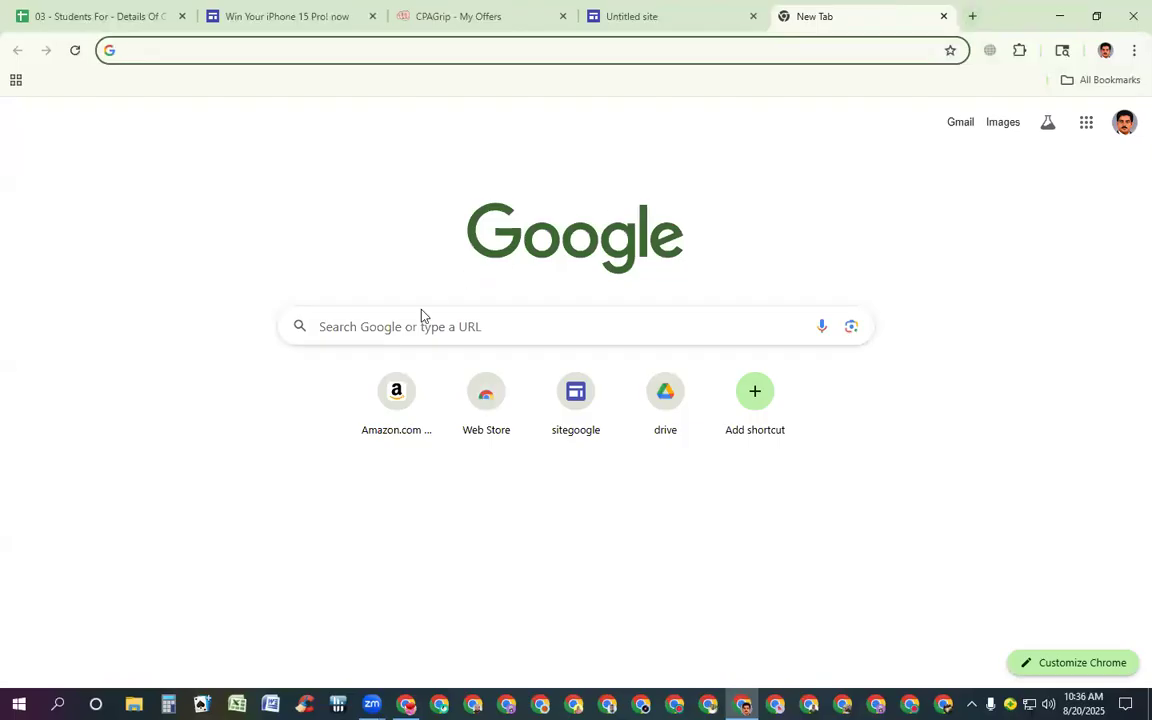
left_click(413, 326)
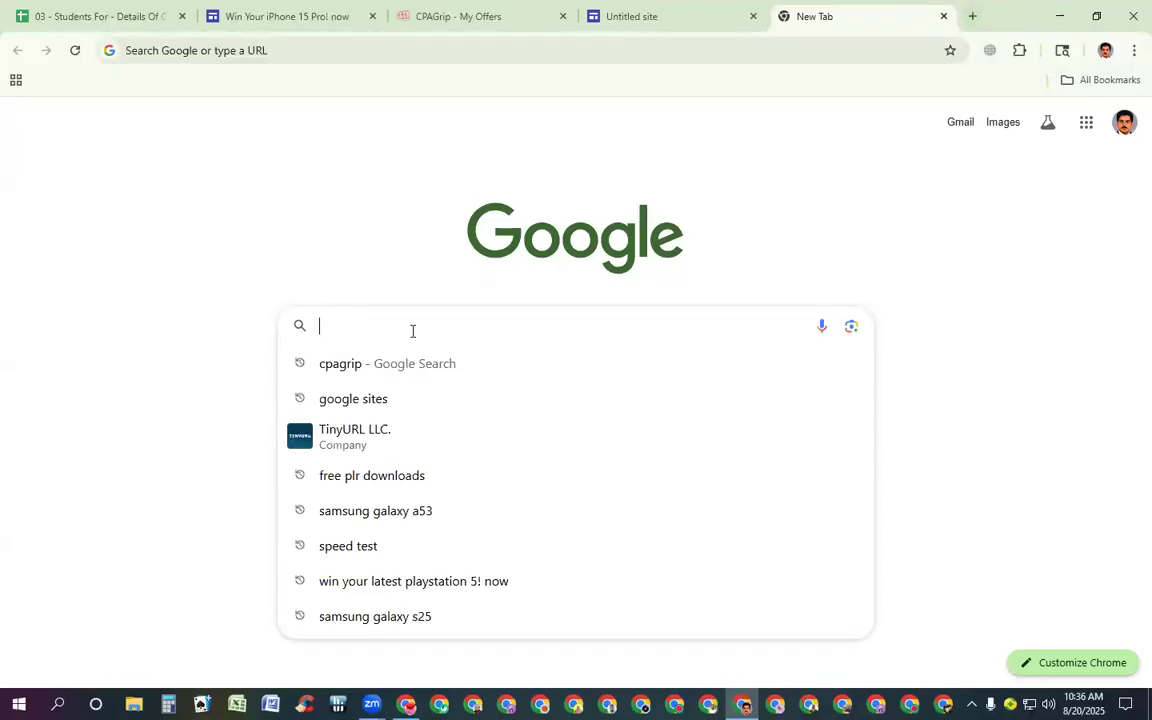
type("tr")
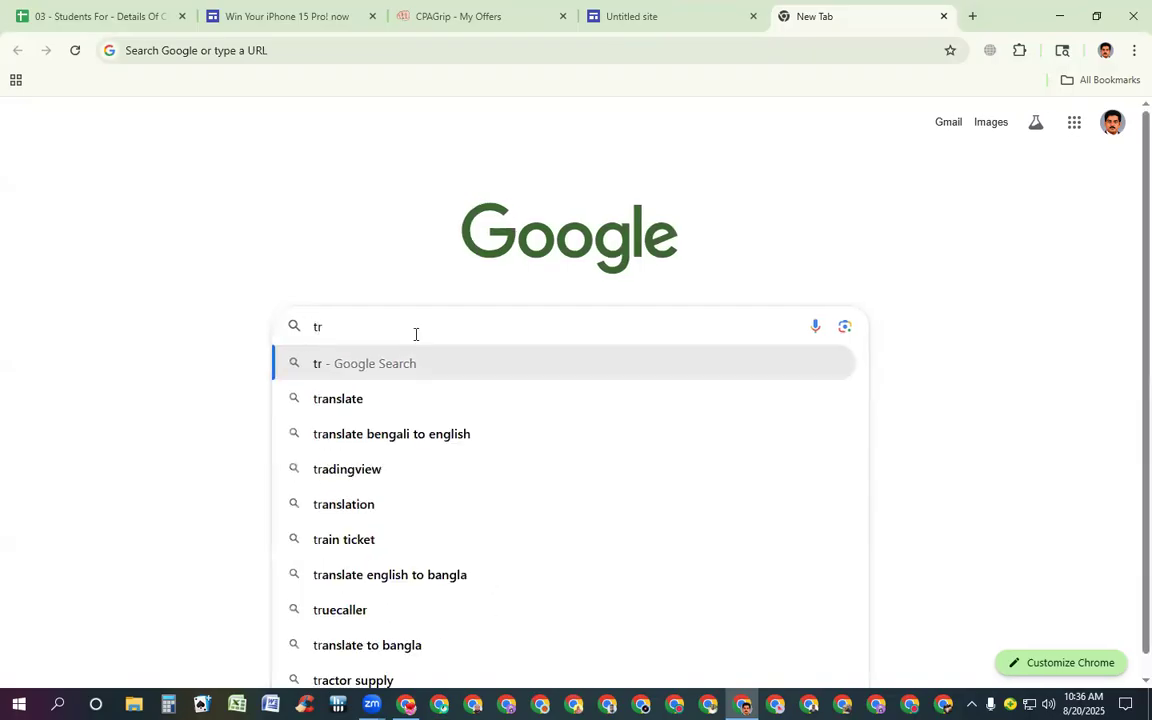
left_click(347, 401)
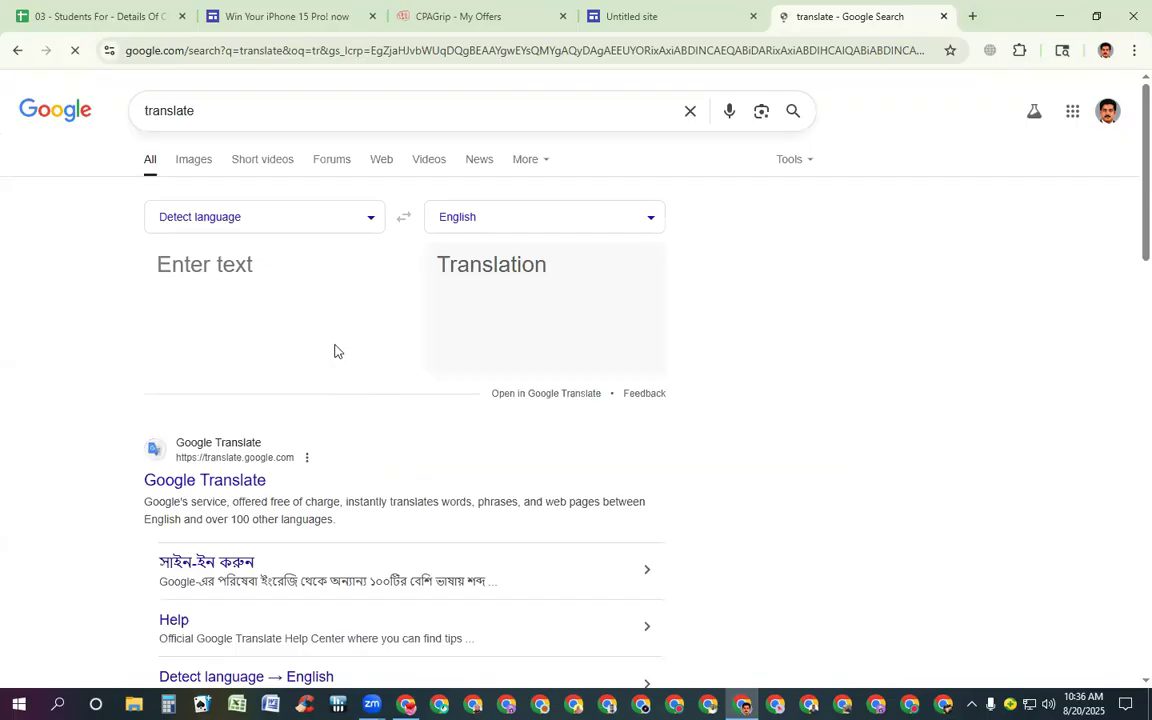
Translate the copied offer title into English with the source language set to Detect language.
left_click(374, 218)
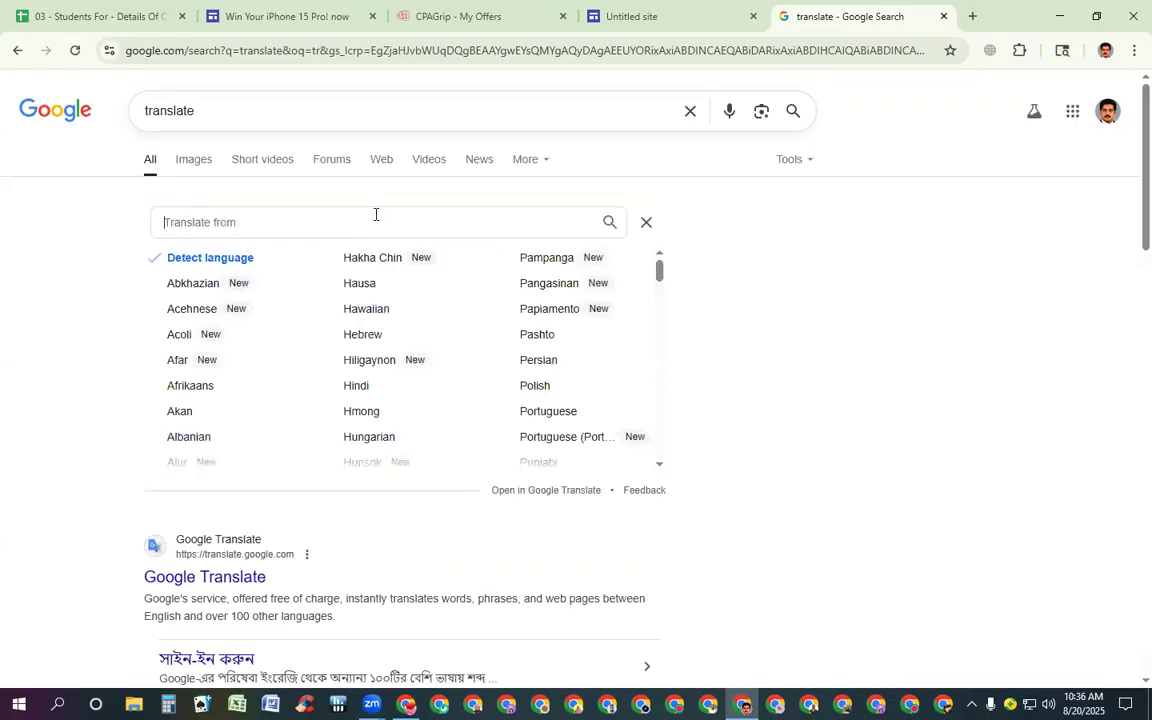
left_click(218, 266)
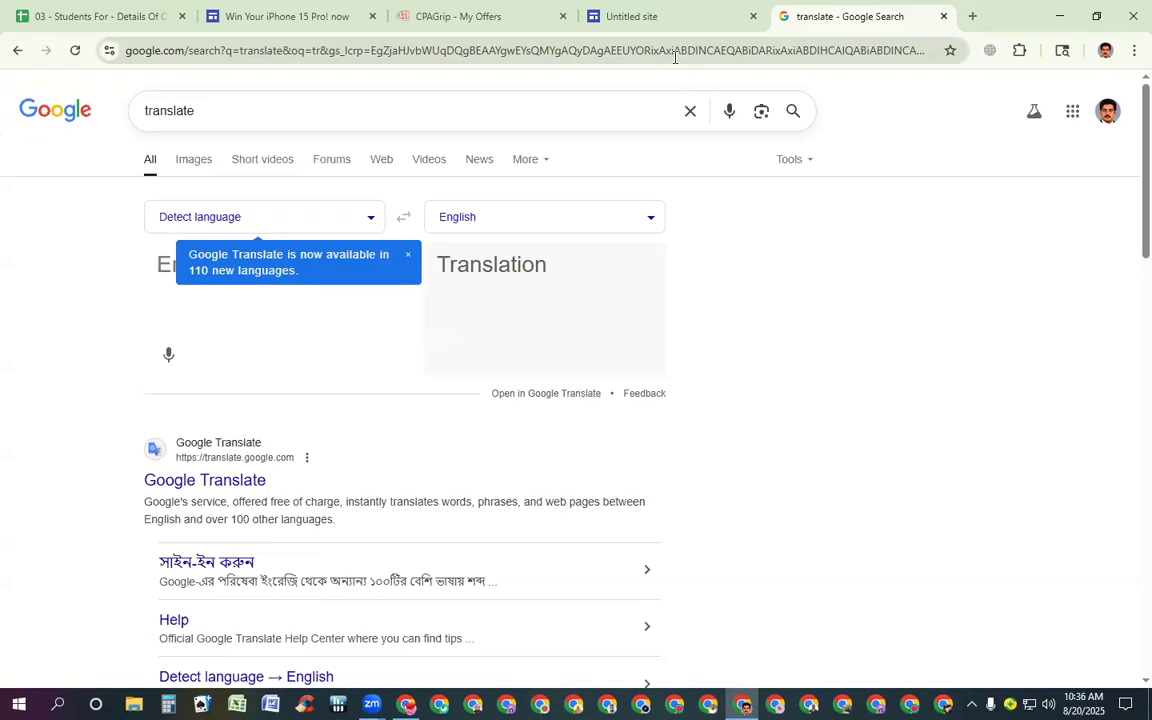
left_click(408, 258)
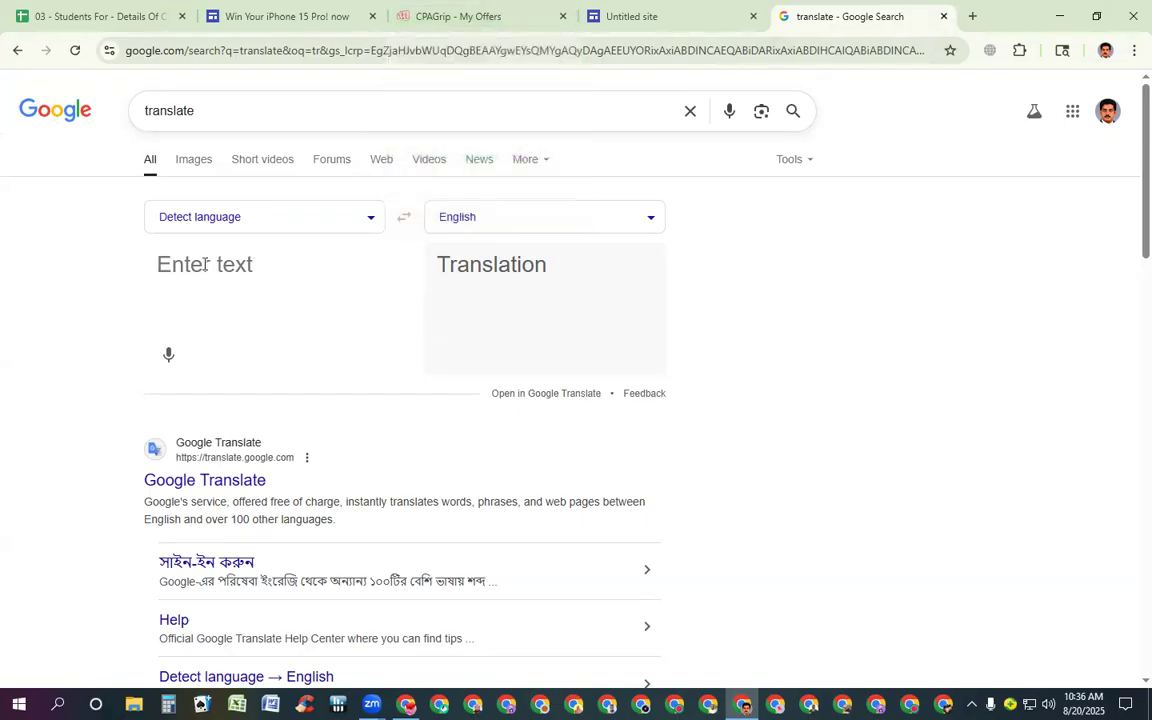
key("ctrl+v")
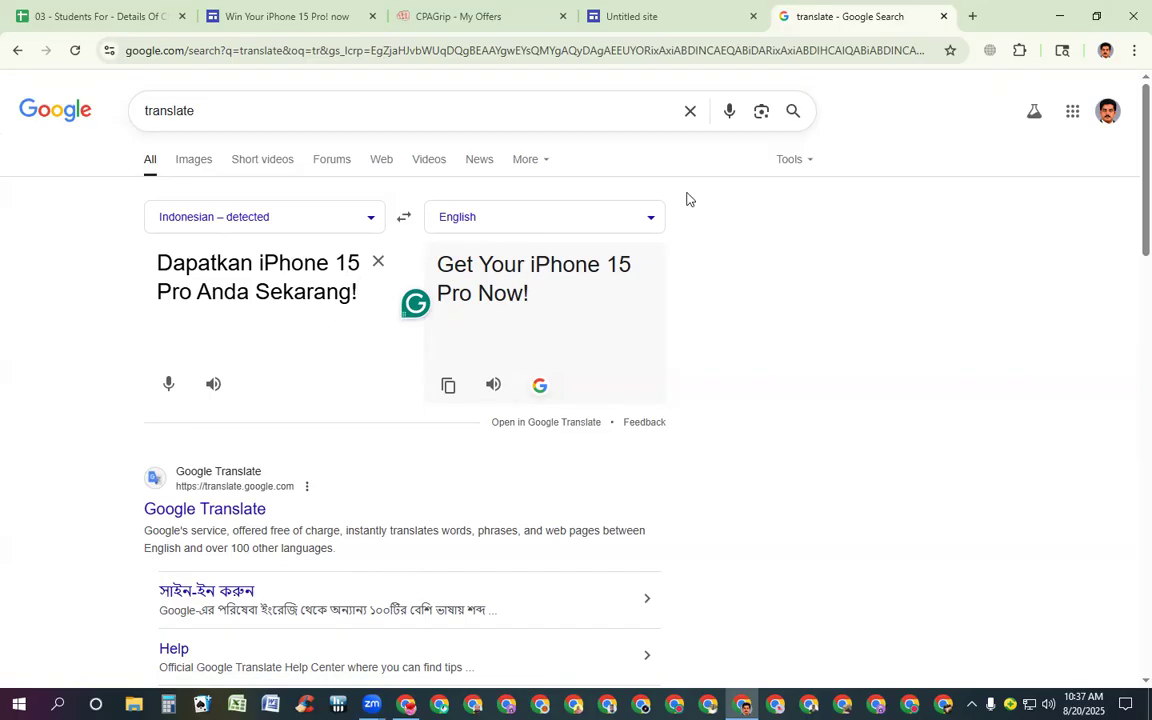
Open a second Google translate tool in a separate new tab.
left_click(975, 19)
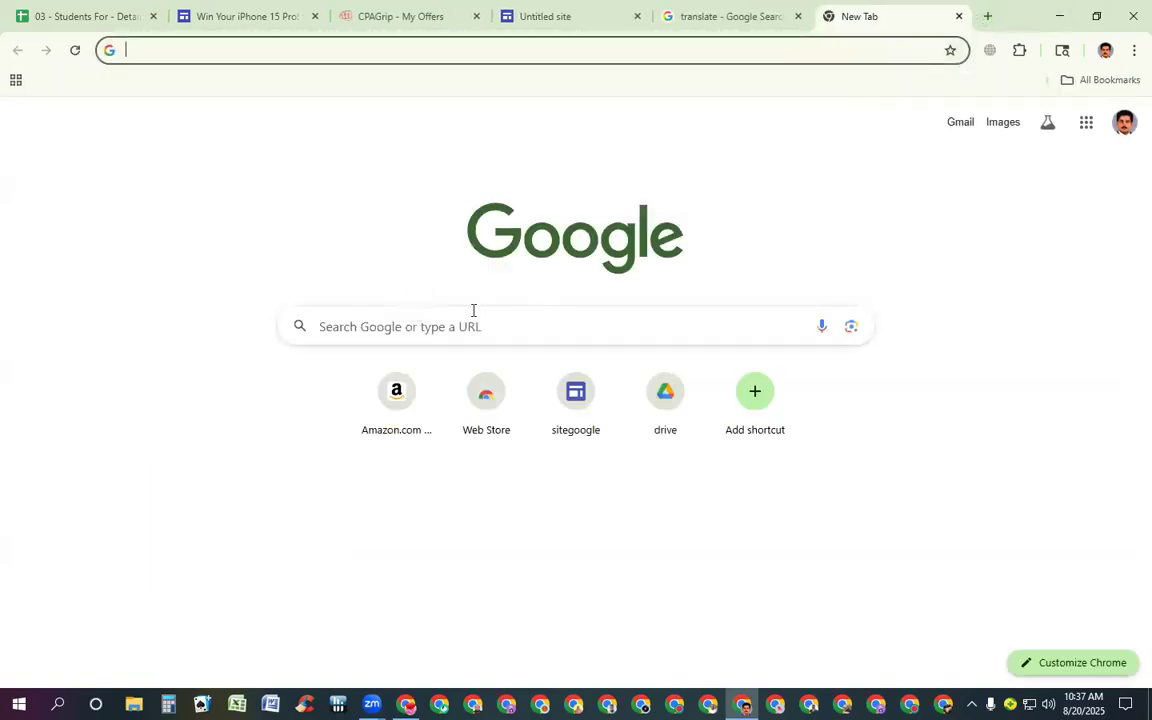
left_click(455, 329)
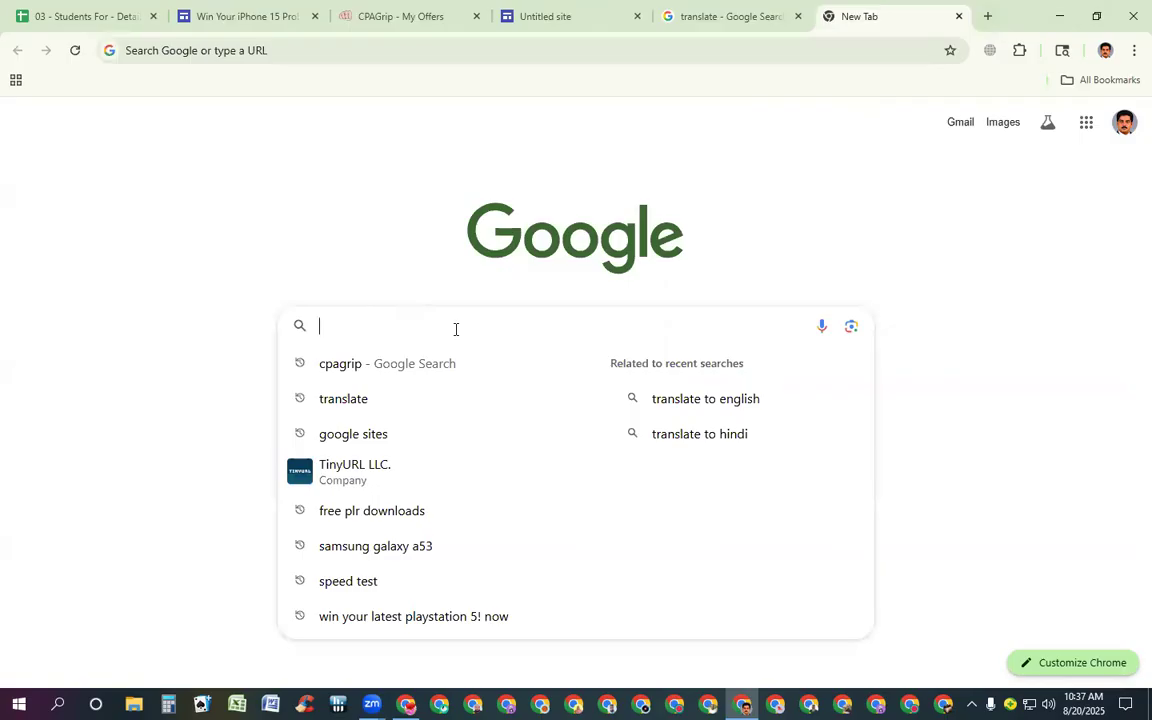
key("ctrl+t")
type("r")
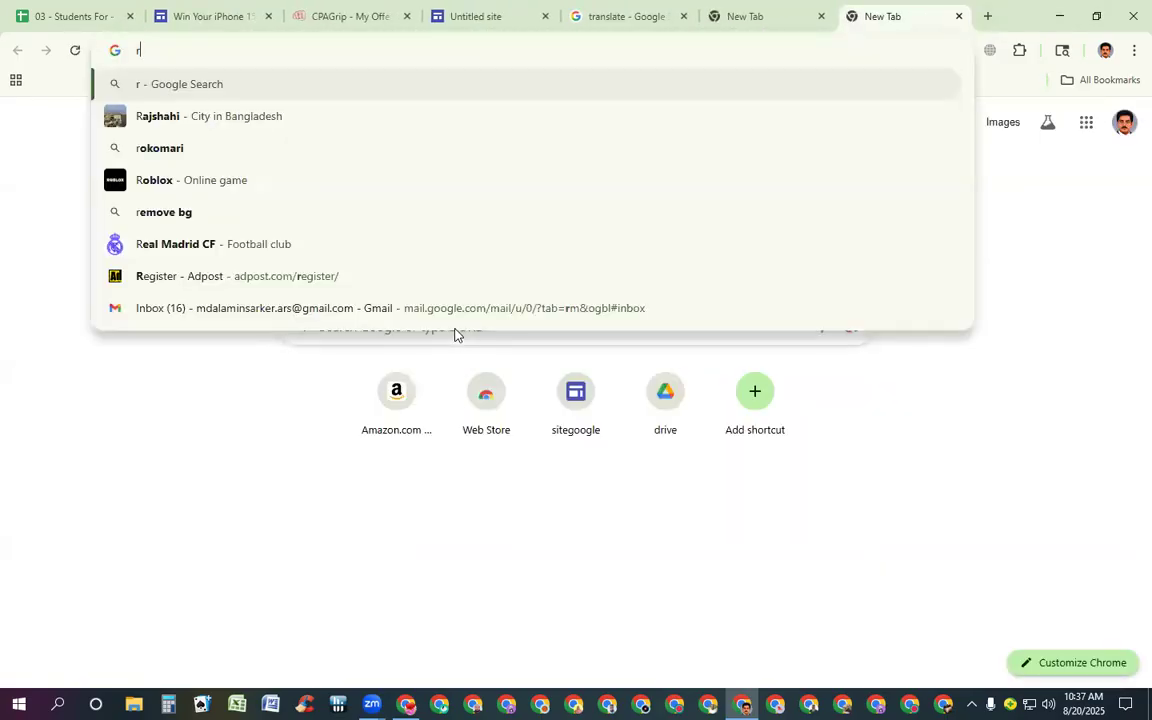
key("BackSpace")
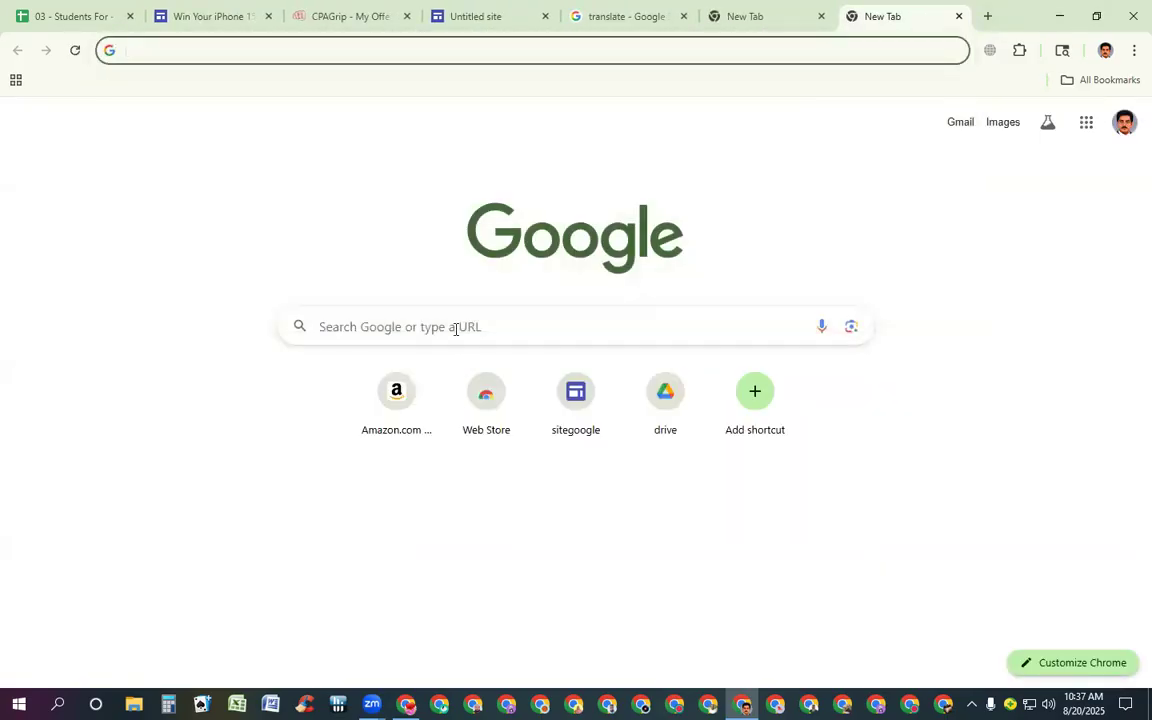
type("tr")
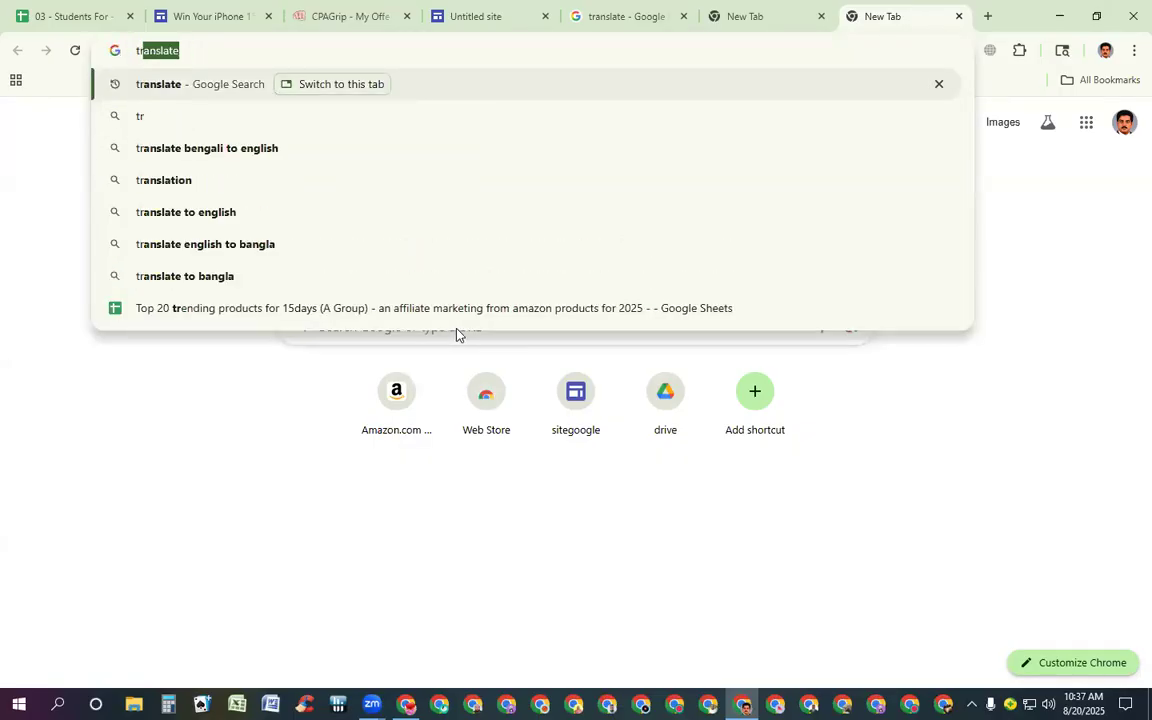
left_click(182, 88)
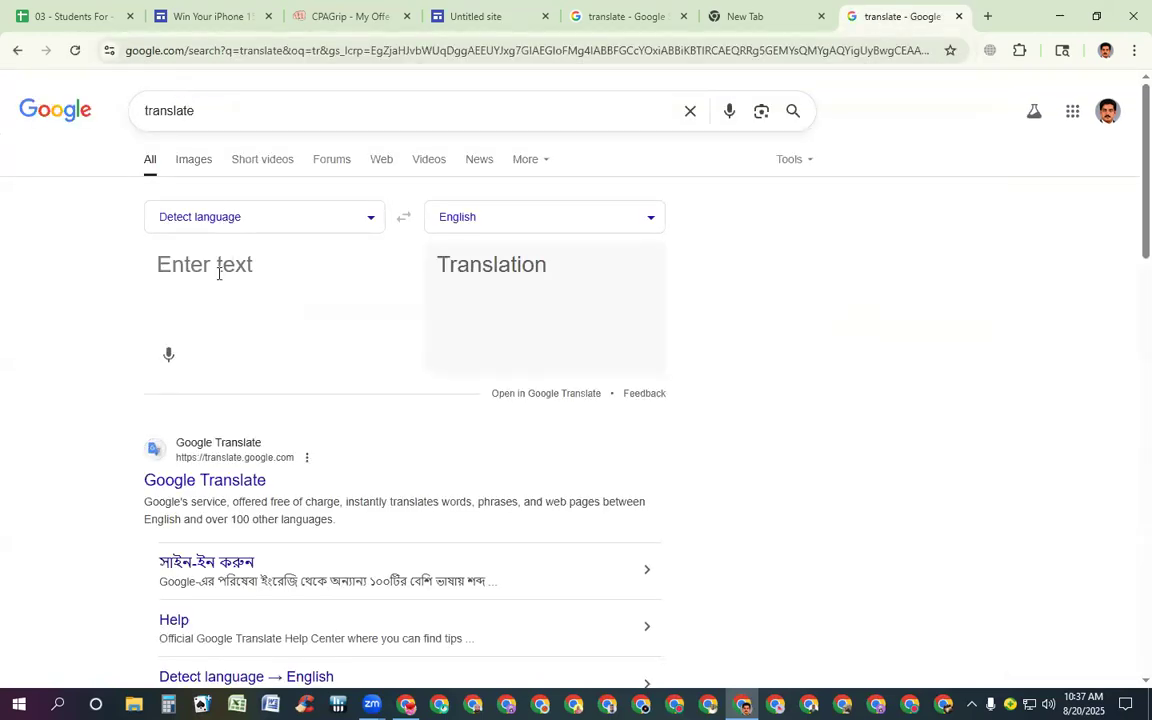
Copy the English text "Get Your iPhone 15 Pro Now!", close the spare blank tab, and translate the text into Indonesian in the second translator.
left_click(613, 20)
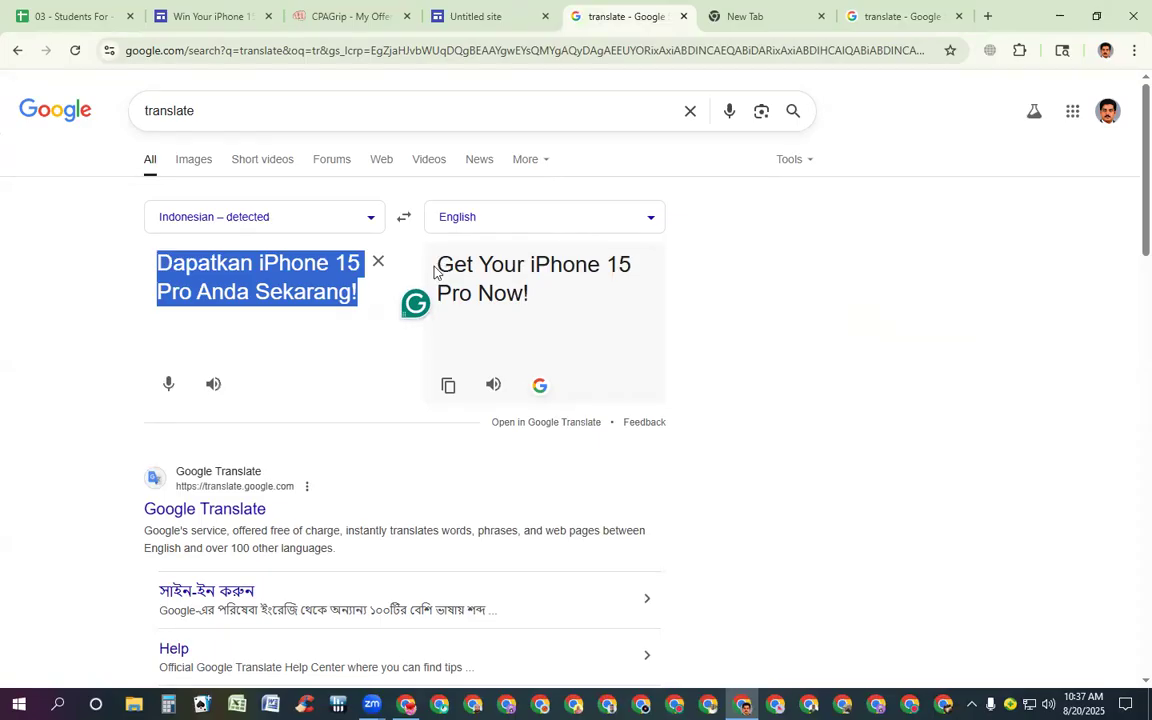
left_click_drag(438, 261, 555, 309)
key("ctrl+c")
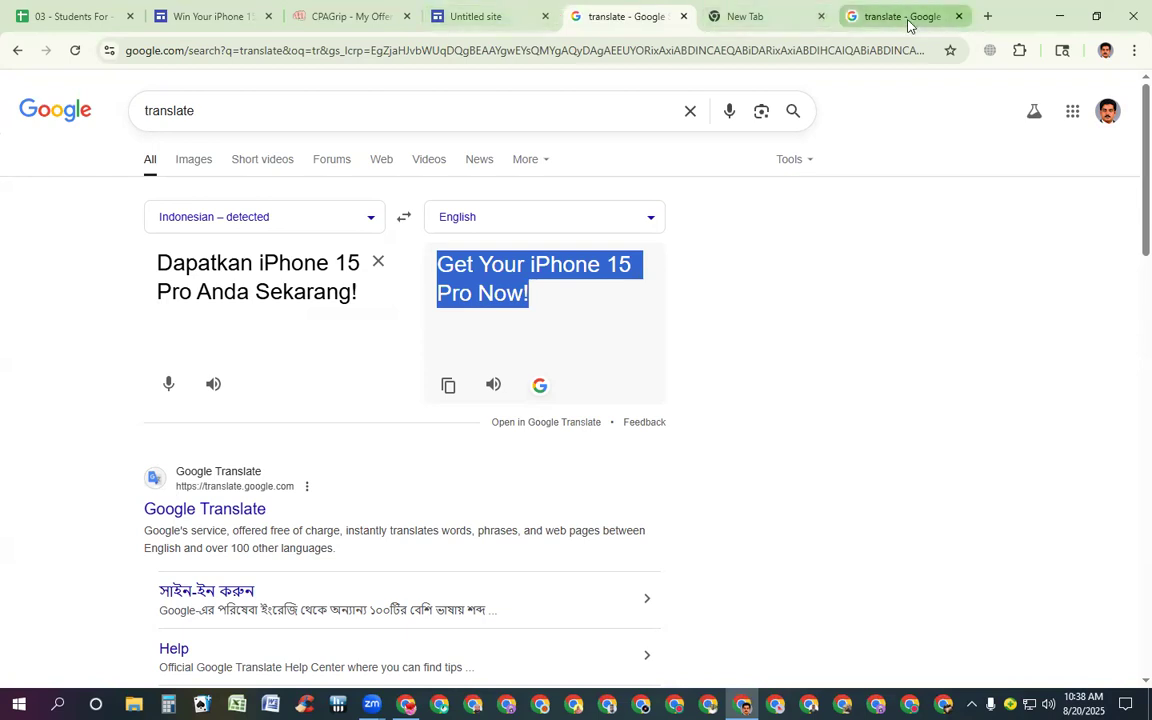
left_click(820, 17)
left_click(776, 17)
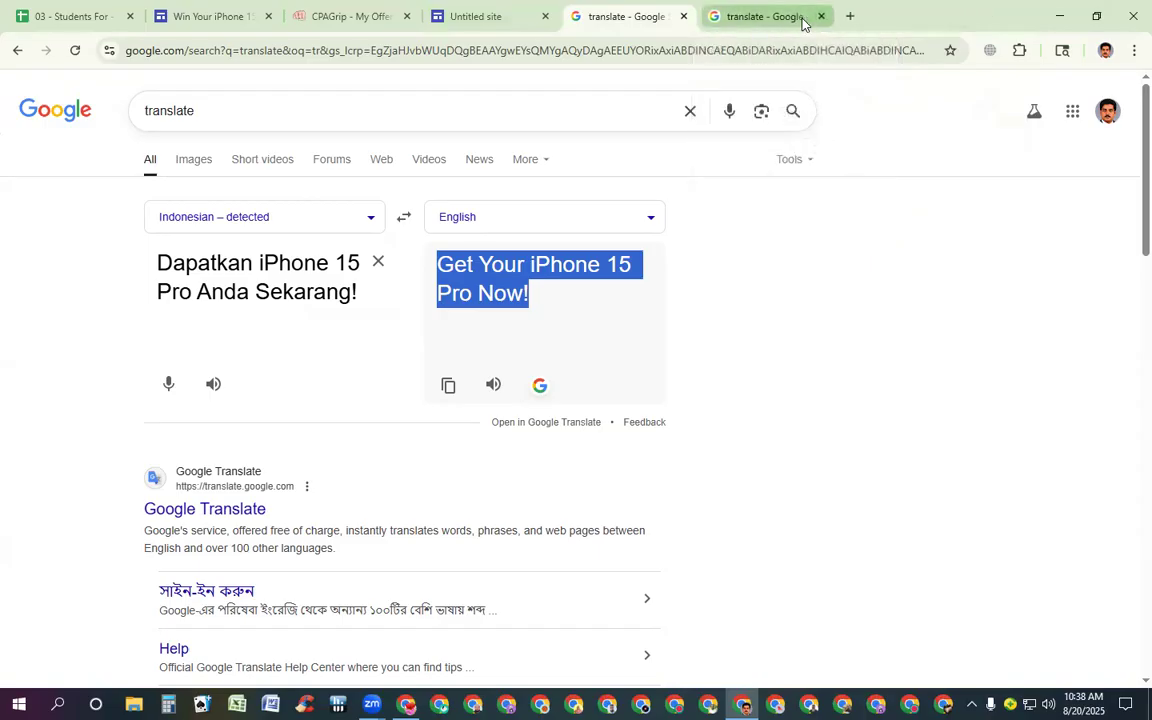
left_click(203, 265)
key("ctrl+v")
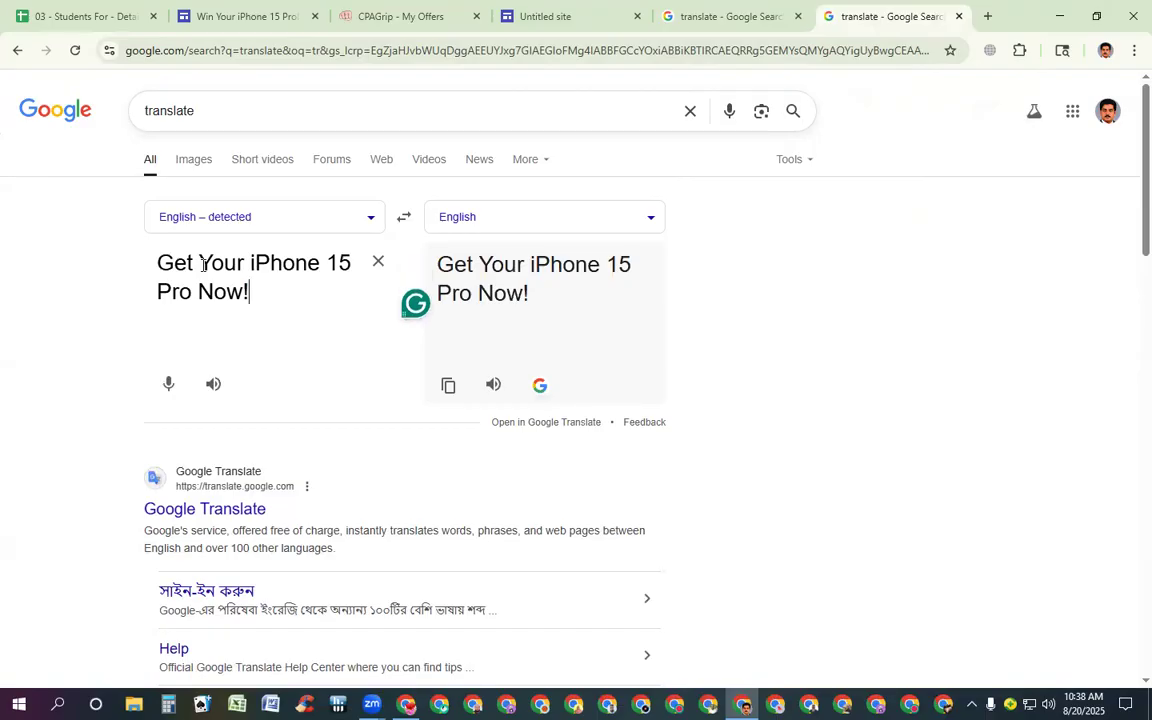
left_click(470, 220)
type("in")
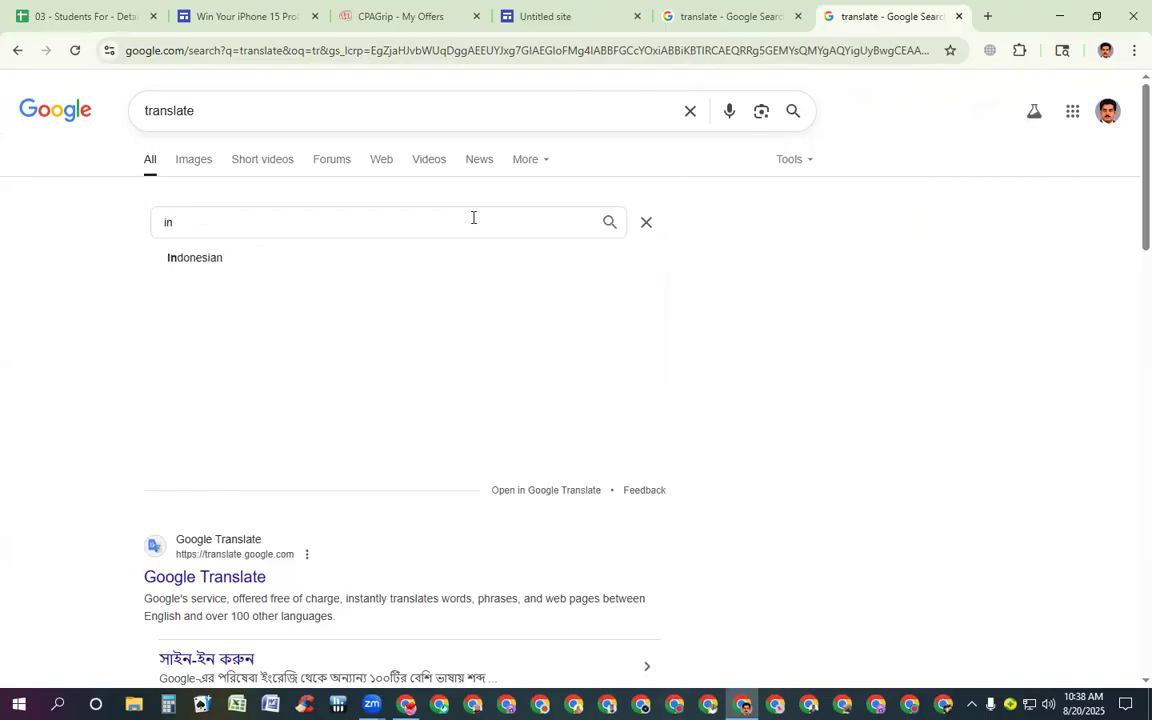
left_click(237, 260)
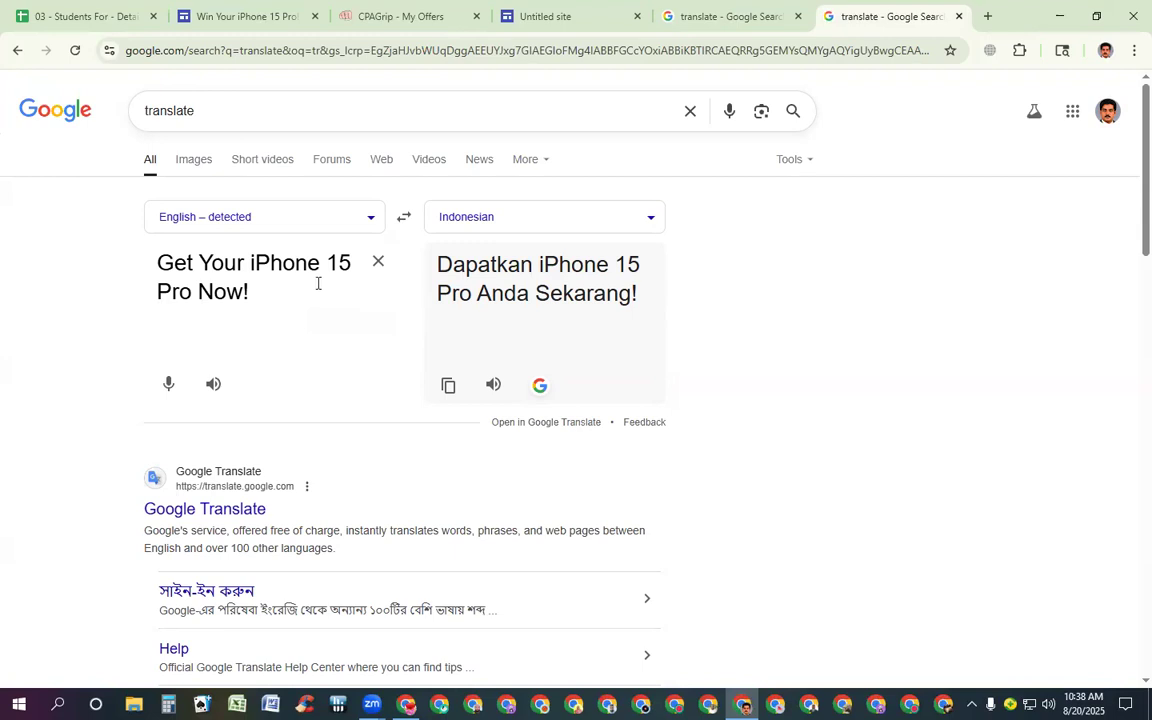
left_click(219, 20)
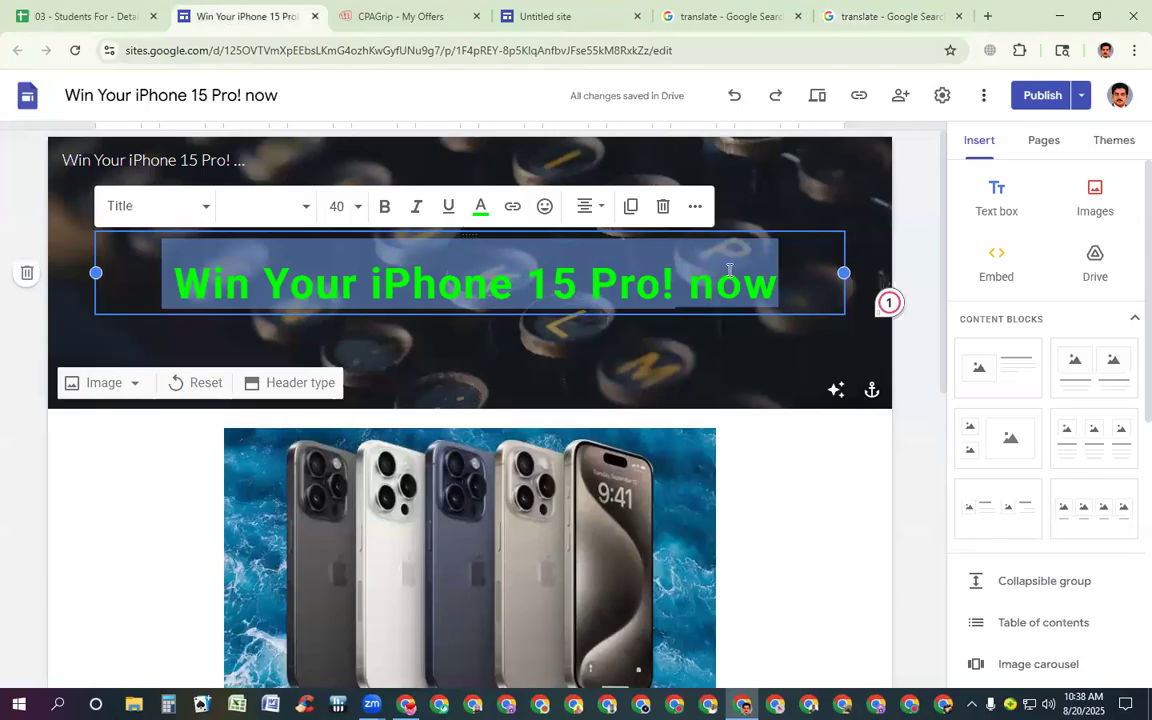
left_click(566, 18)
left_click(869, 16)
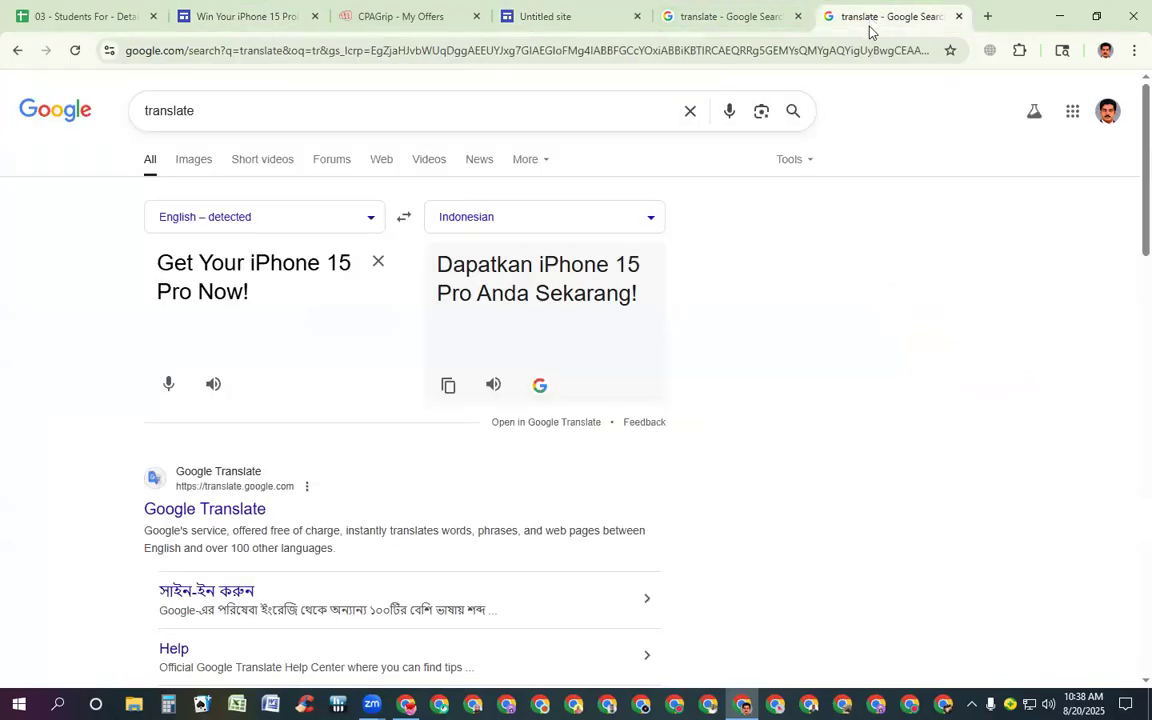
Change the English source text in the Indonesian translator to "Win Your iPhone 15 Pro Now!".
triple_click(198, 288)
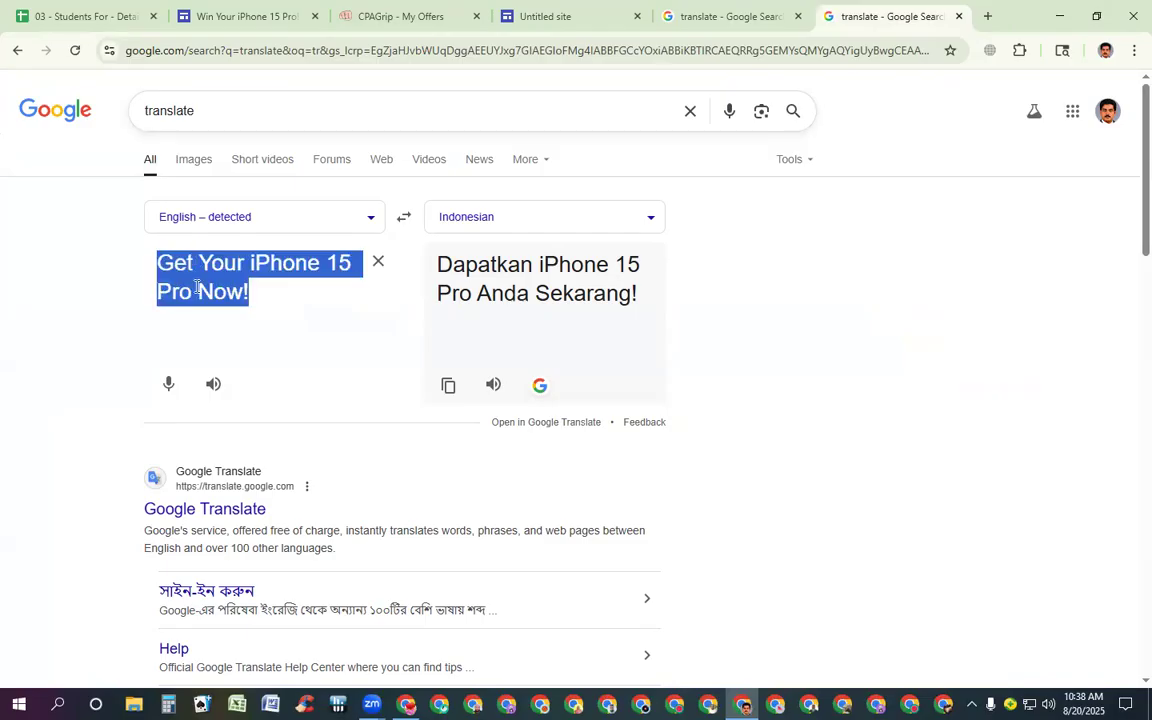
left_click(283, 300)
left_click(198, 264)
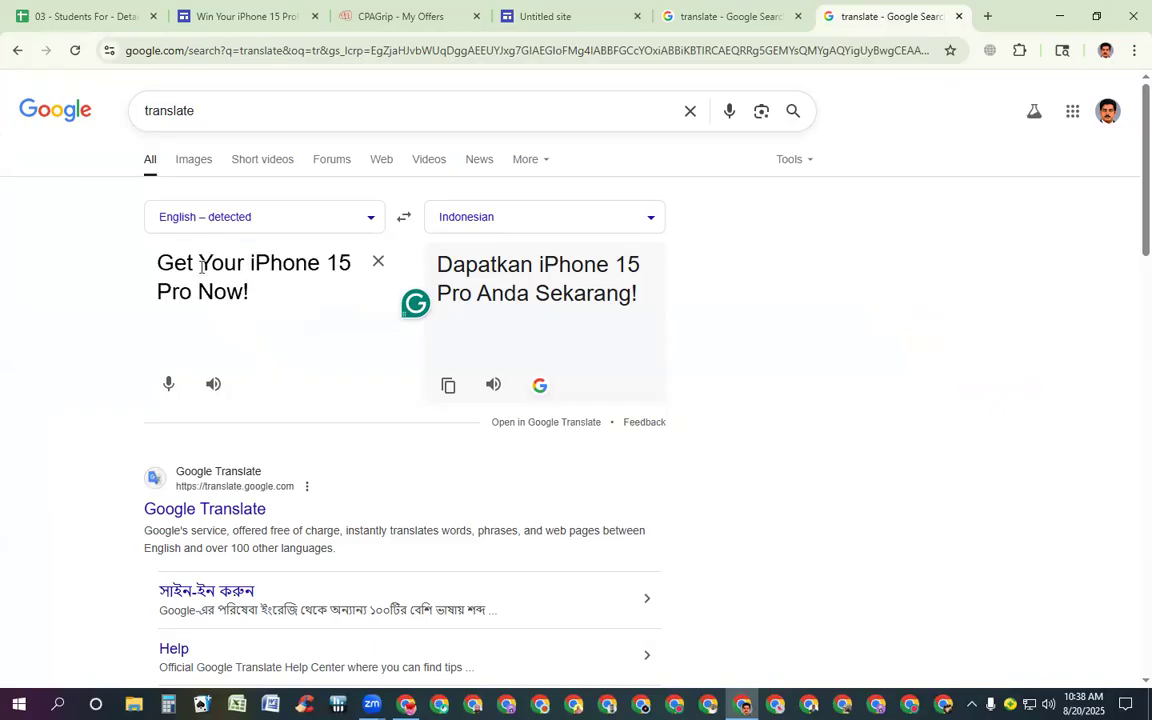
key("BackSpace")
key("BackSpace")
key("BackSpace")
key("BackSpace")
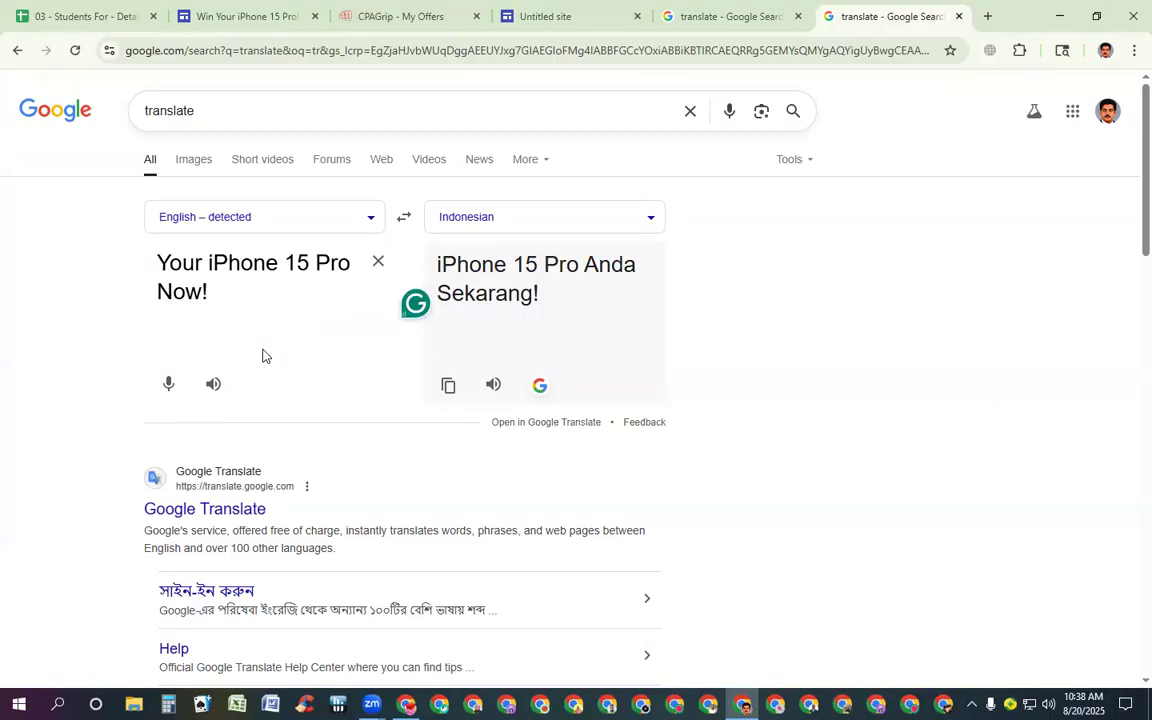
type("Win")
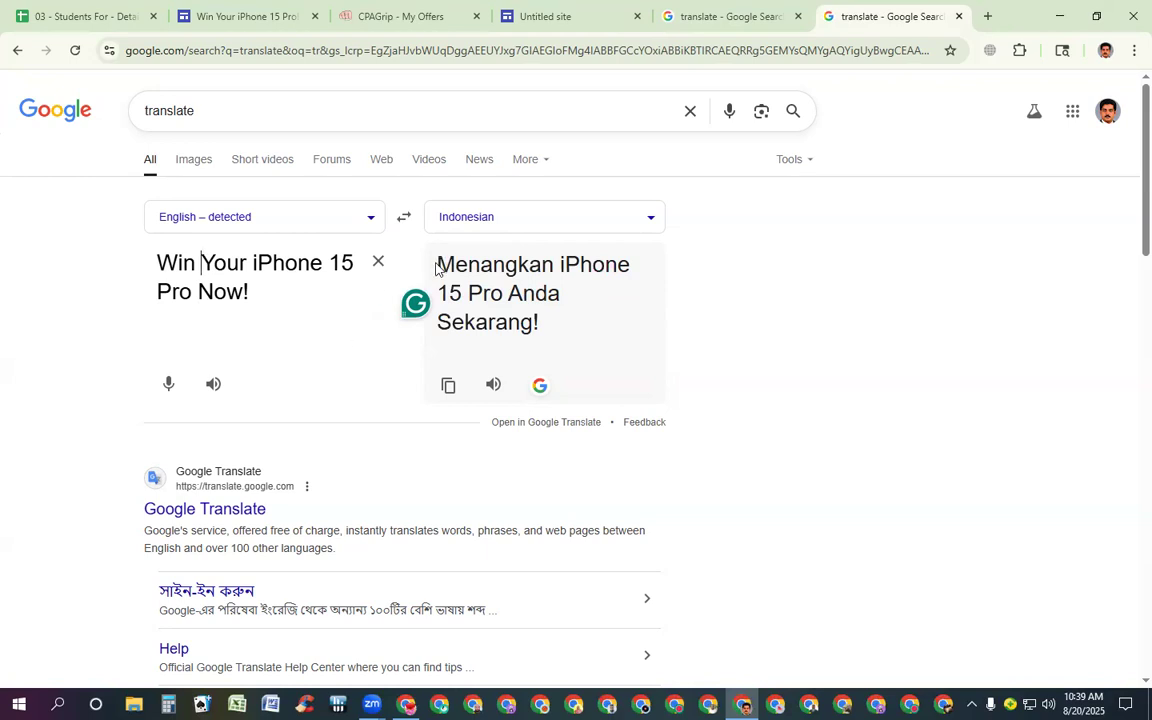
Copy the Indonesian translation "Menangkan iPhone 15 Pro Anda Sekarang!" and replace the untitled site's header title with it.
left_click_drag(437, 265, 559, 337)
key("ctrl+c")
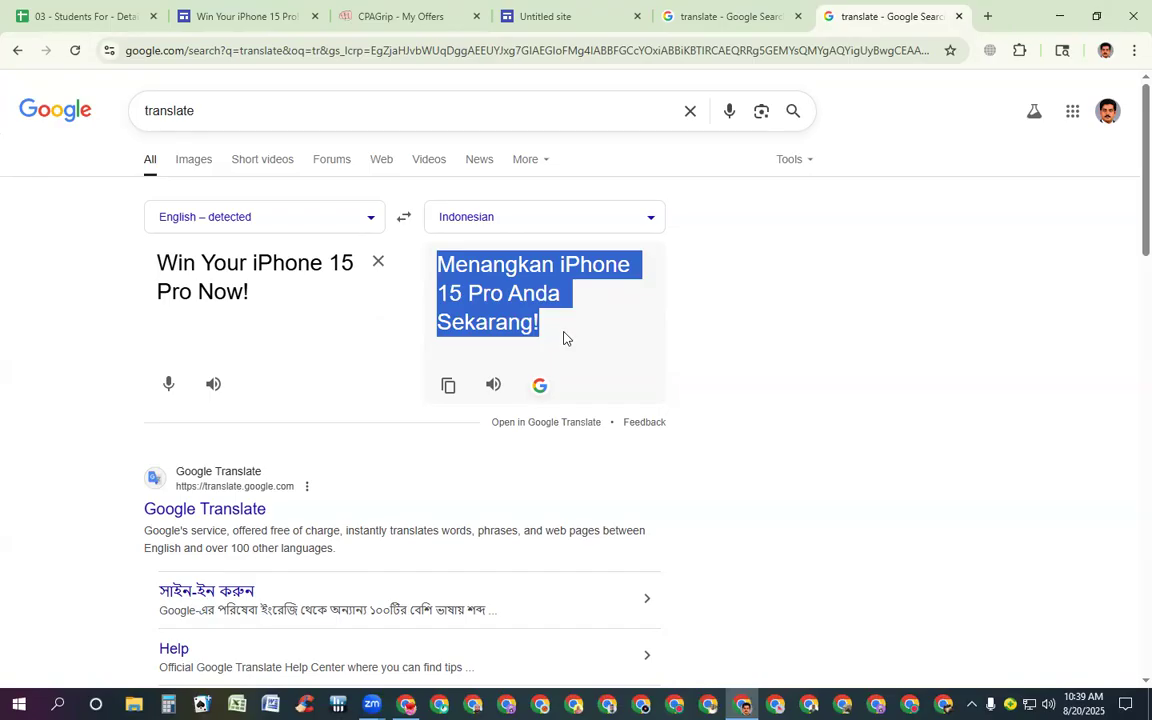
left_click(543, 14)
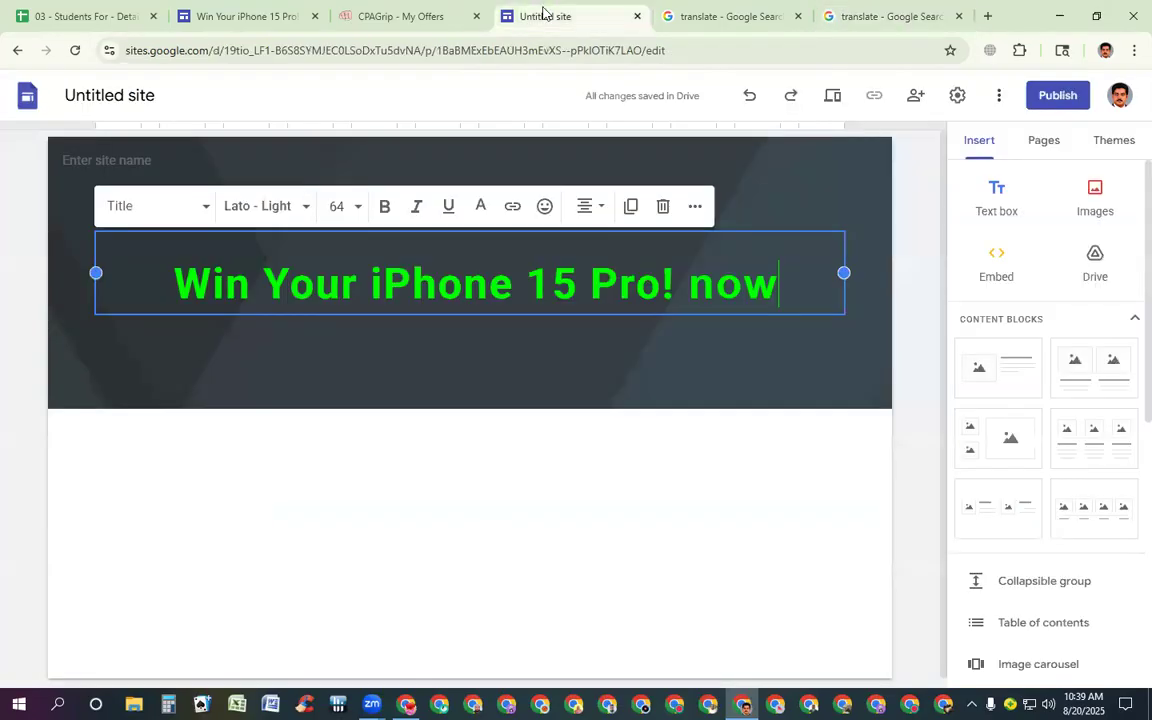
triple_click(443, 280)
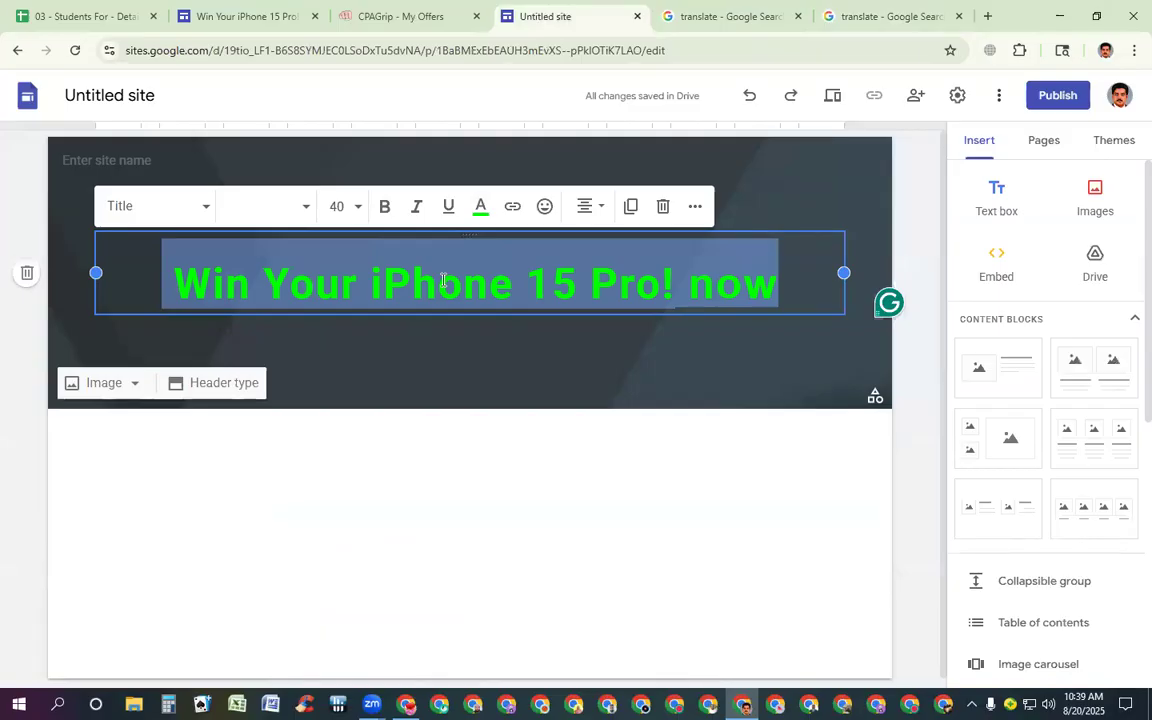
key("ctrl+v")
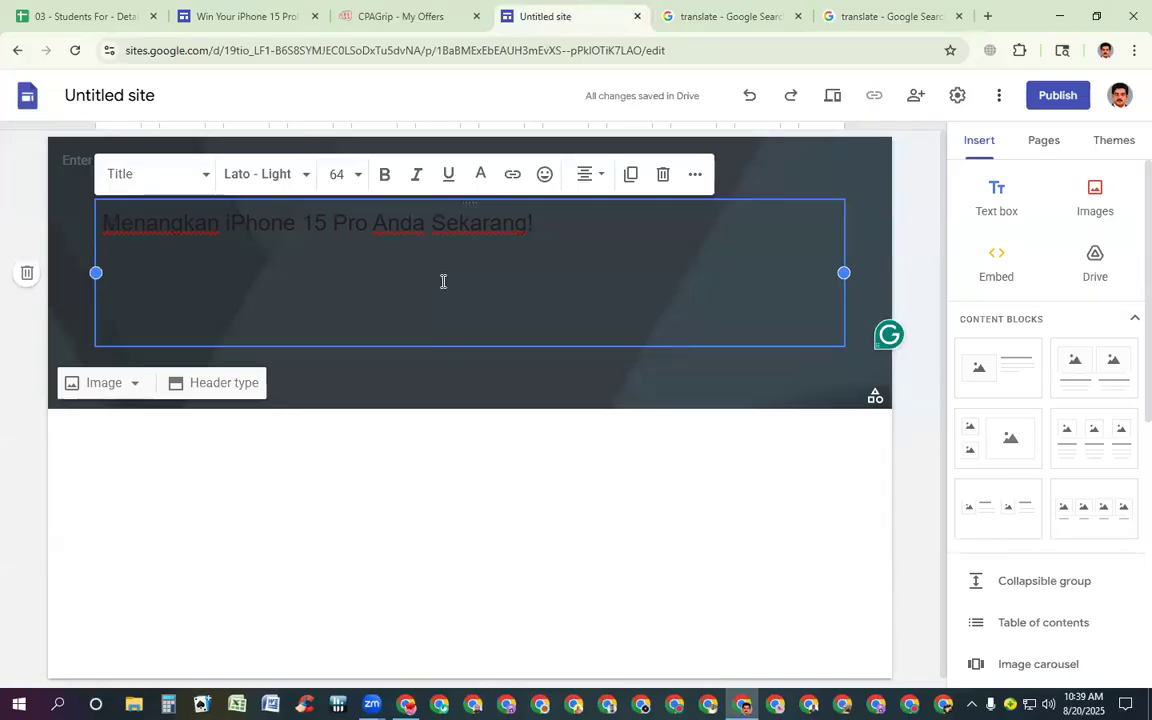
Try font sizes 24 and 36 on the whole pasted header title.
key("ctrl+a")
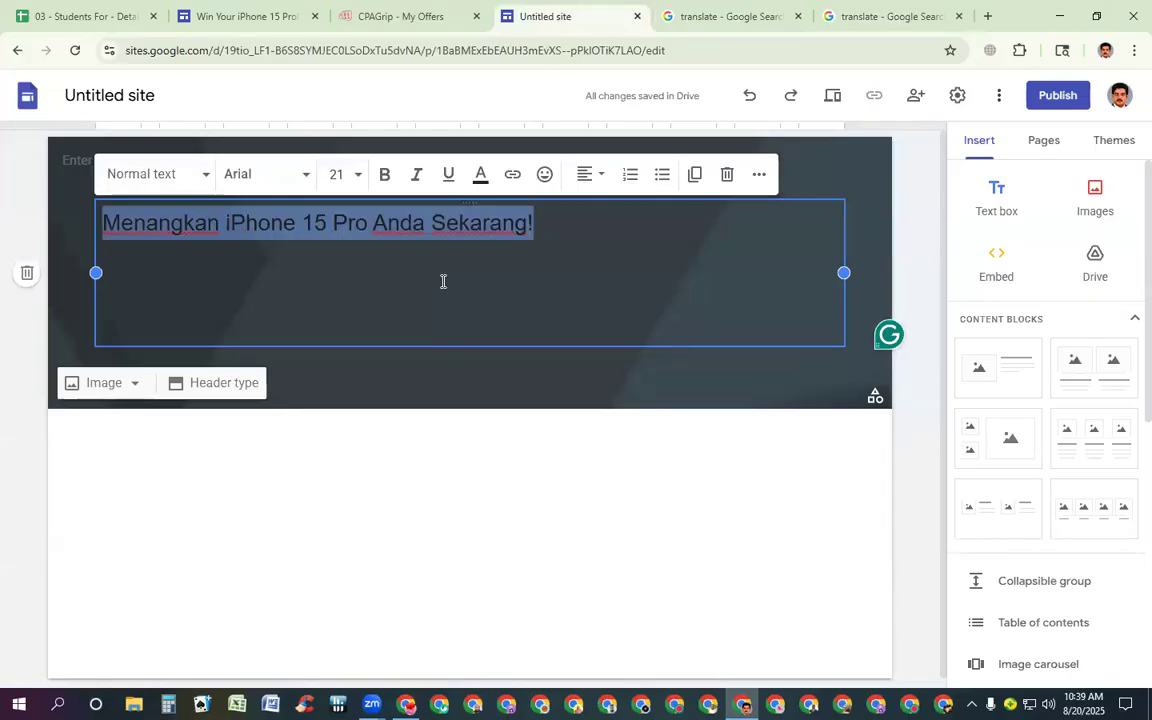
left_click(359, 175)
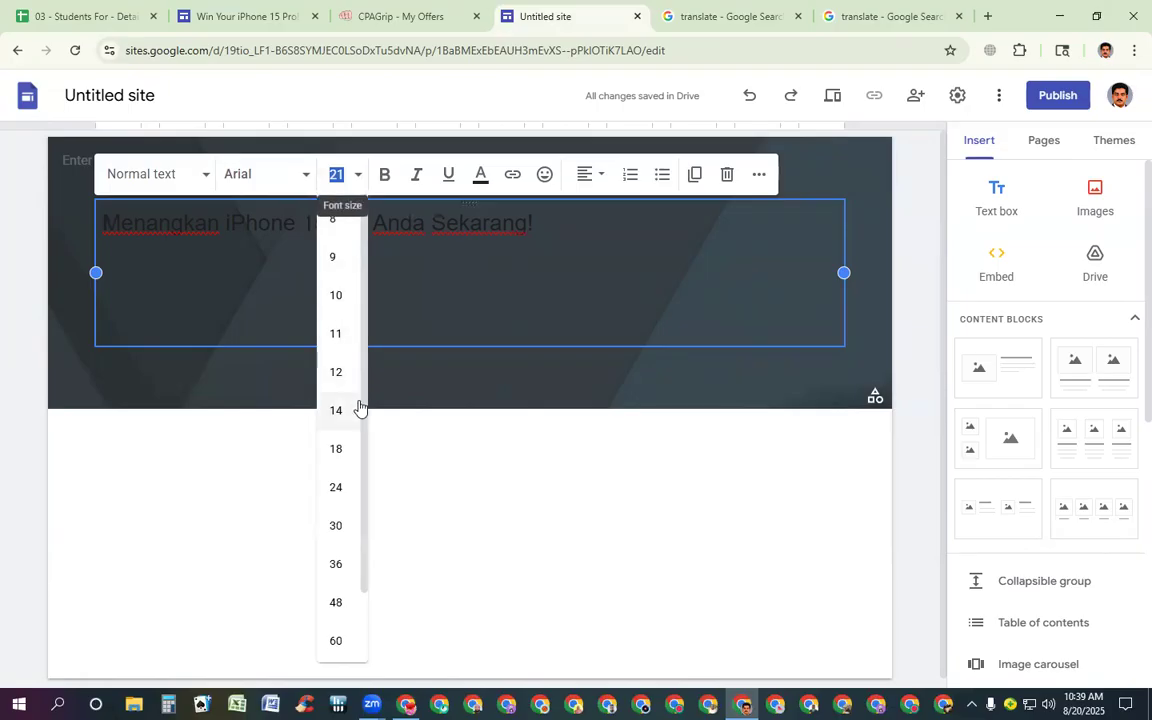
left_click(339, 489)
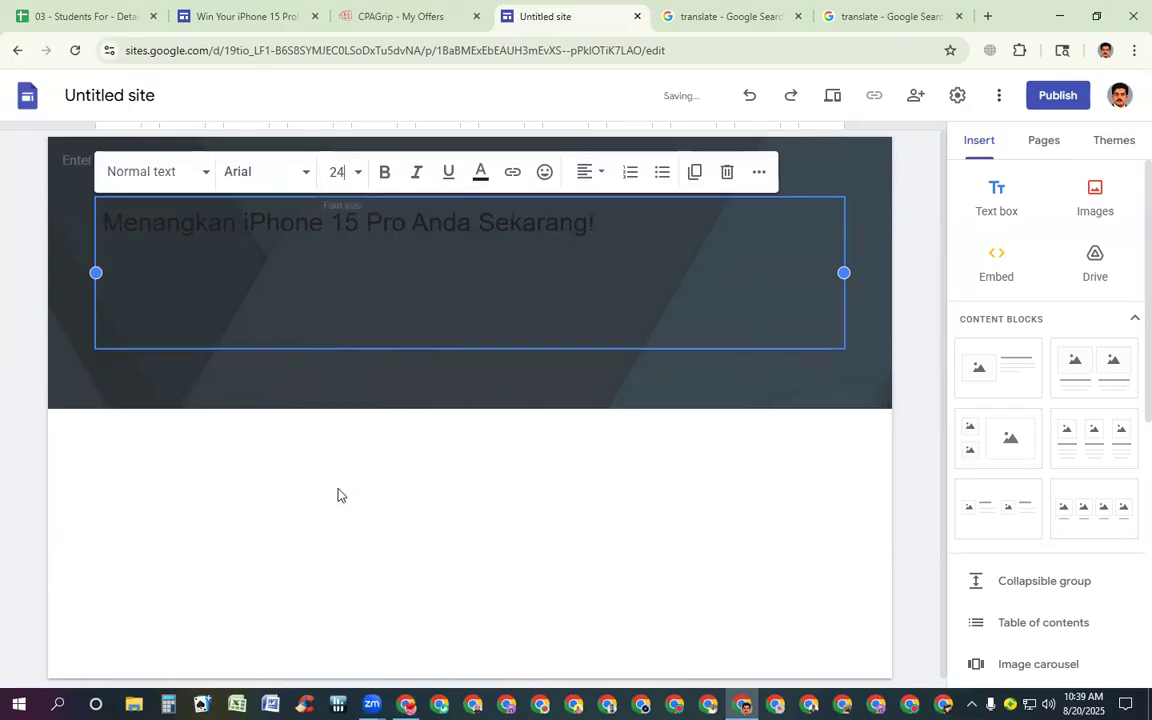
left_click(358, 173)
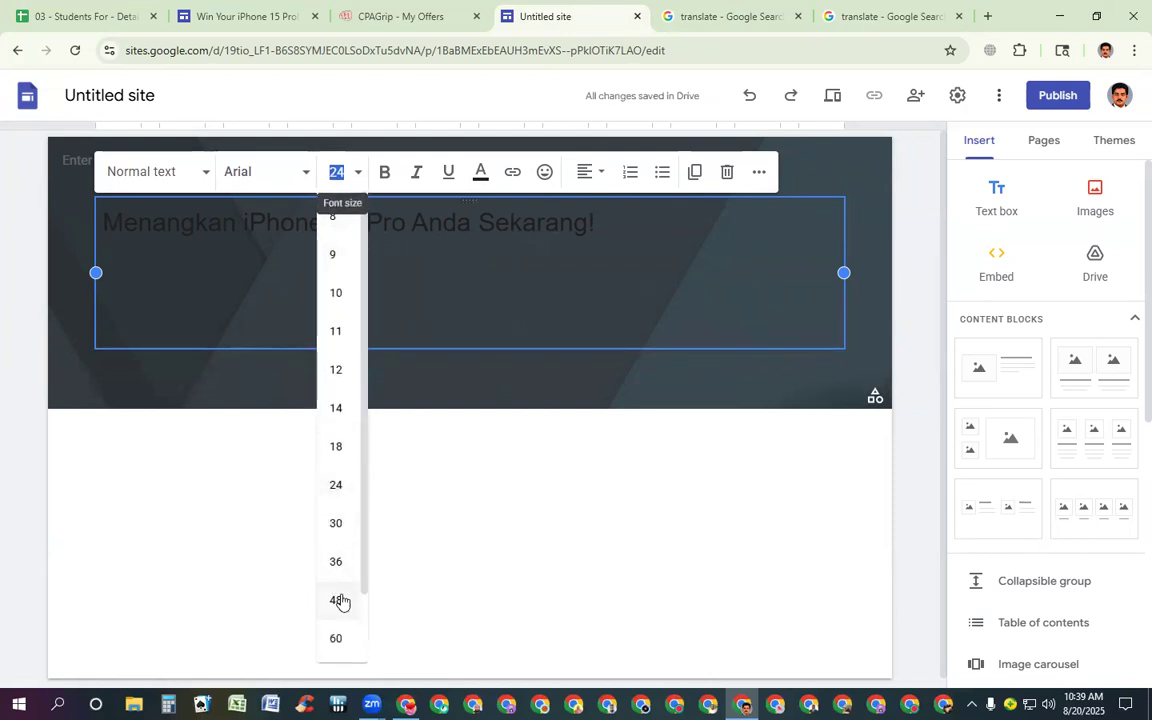
left_click(336, 563)
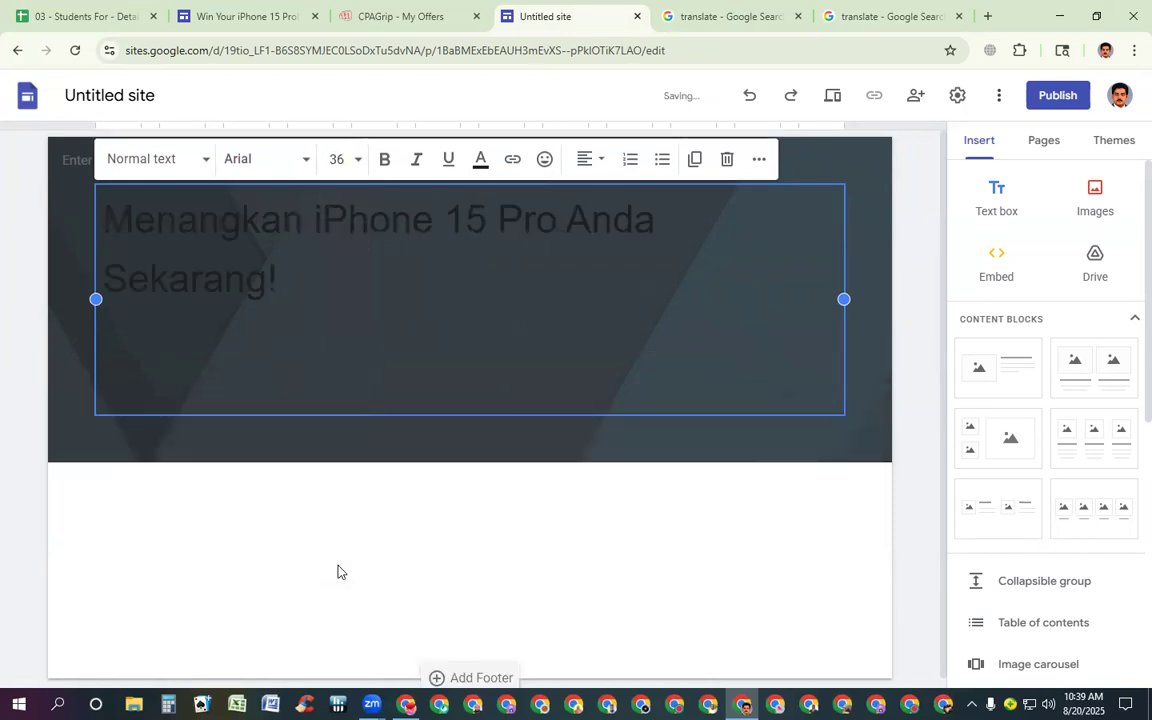
Check the title's font size on the sample site and set the new site's header title to size 40.
left_click(255, 18)
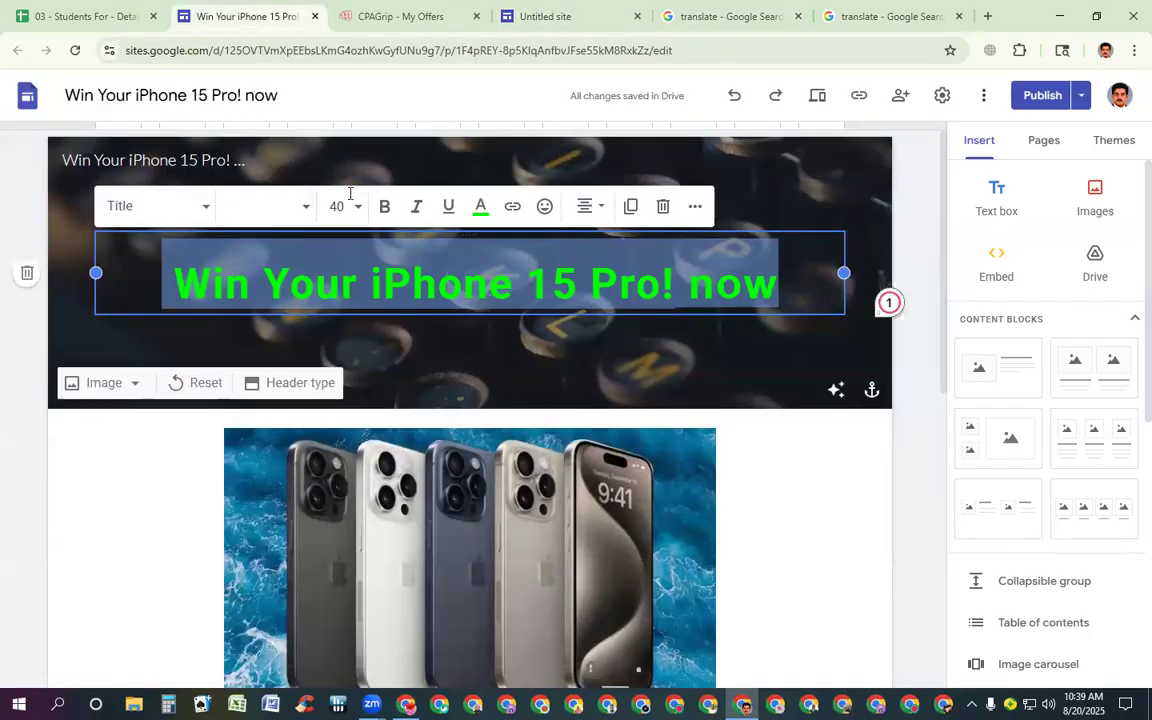
left_click(548, 16)
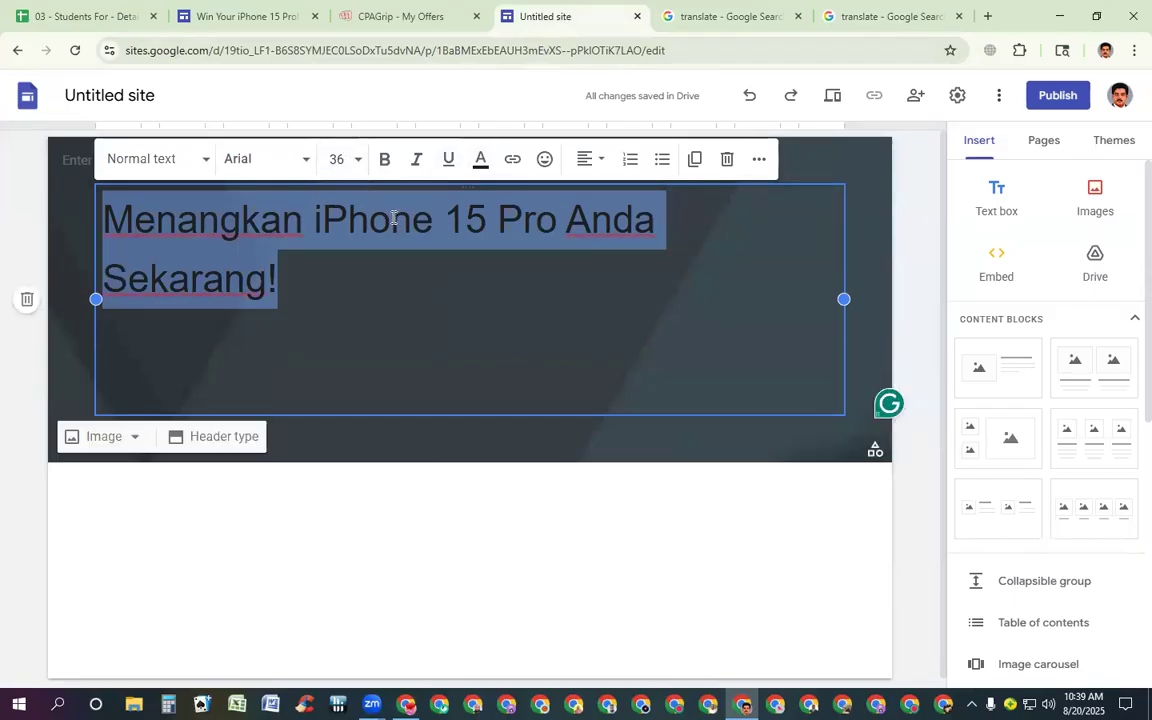
left_click(340, 159)
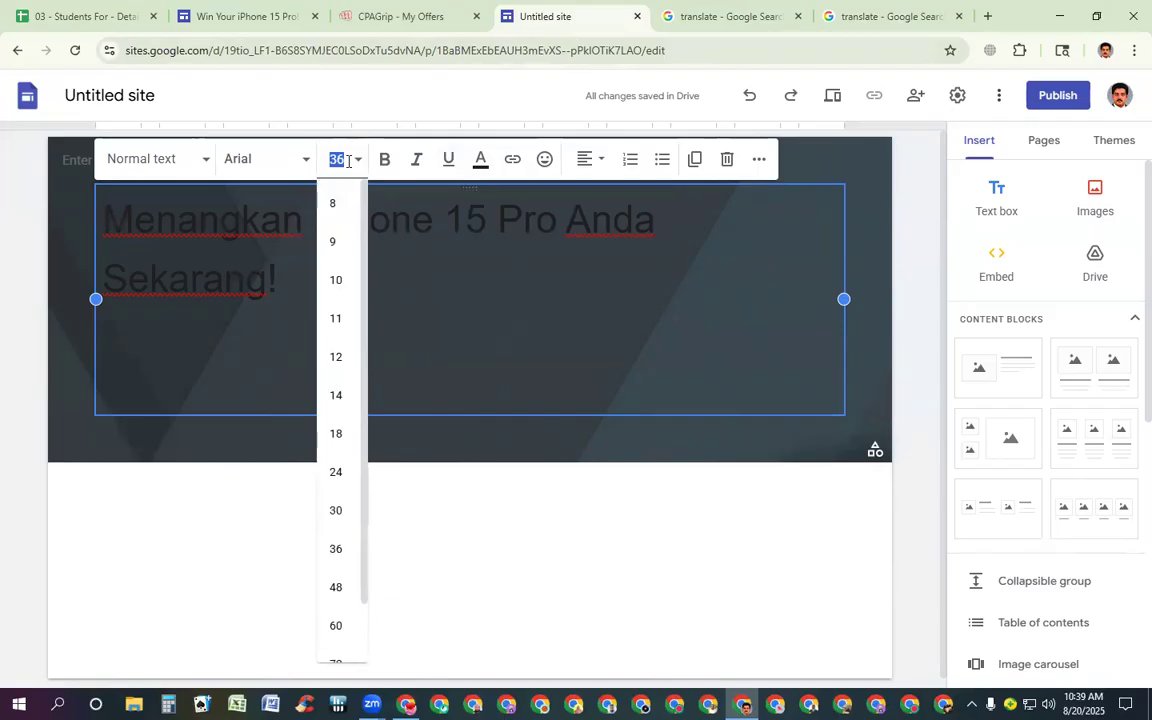
type("40")
key("Return")
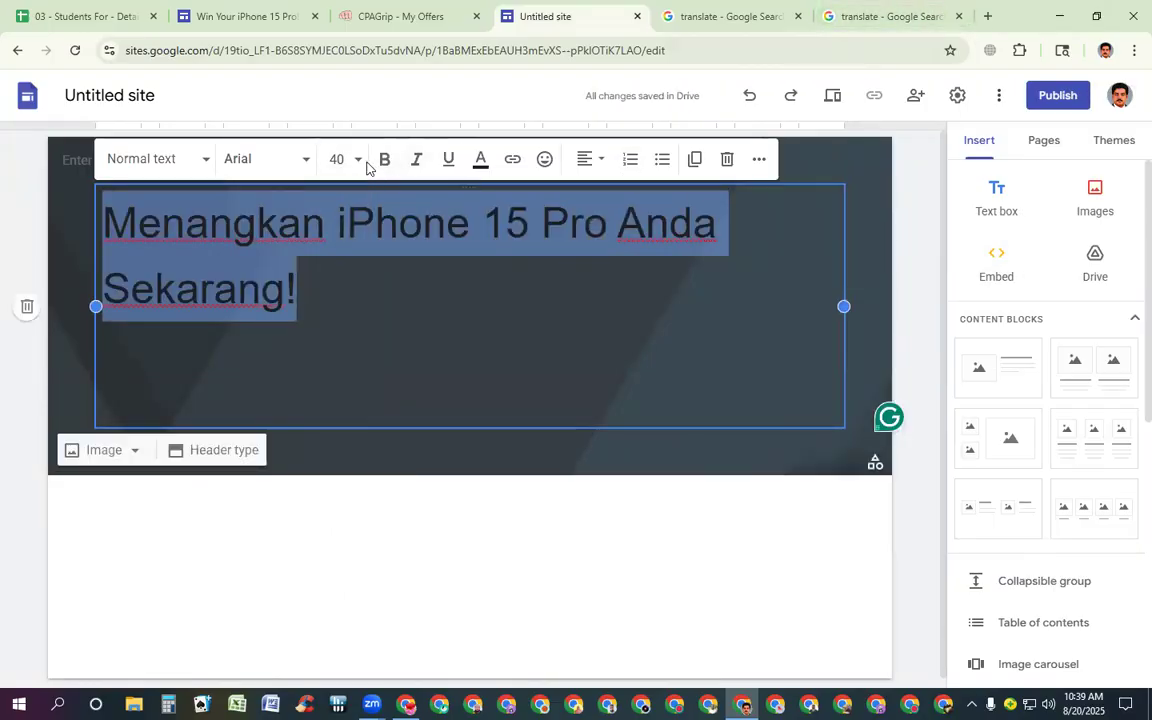
Format the header title as bold, bright green and centred, and delete the empty line beneath it.
left_click(383, 161)
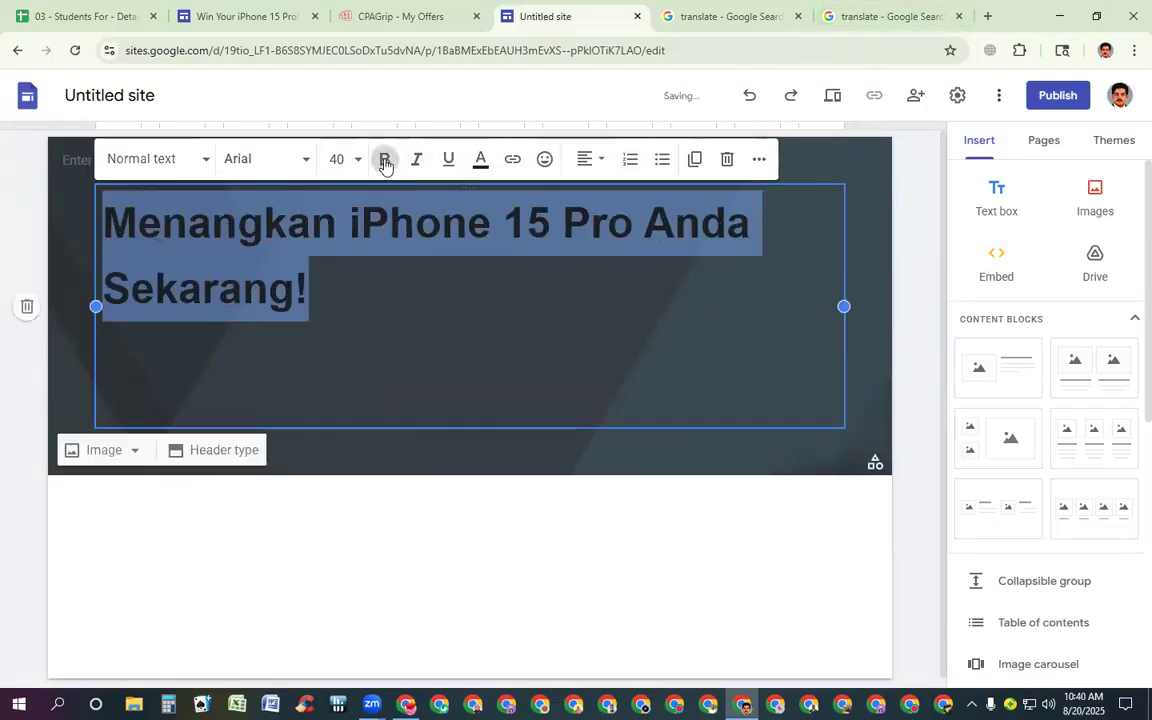
left_click(482, 160)
left_click(519, 222)
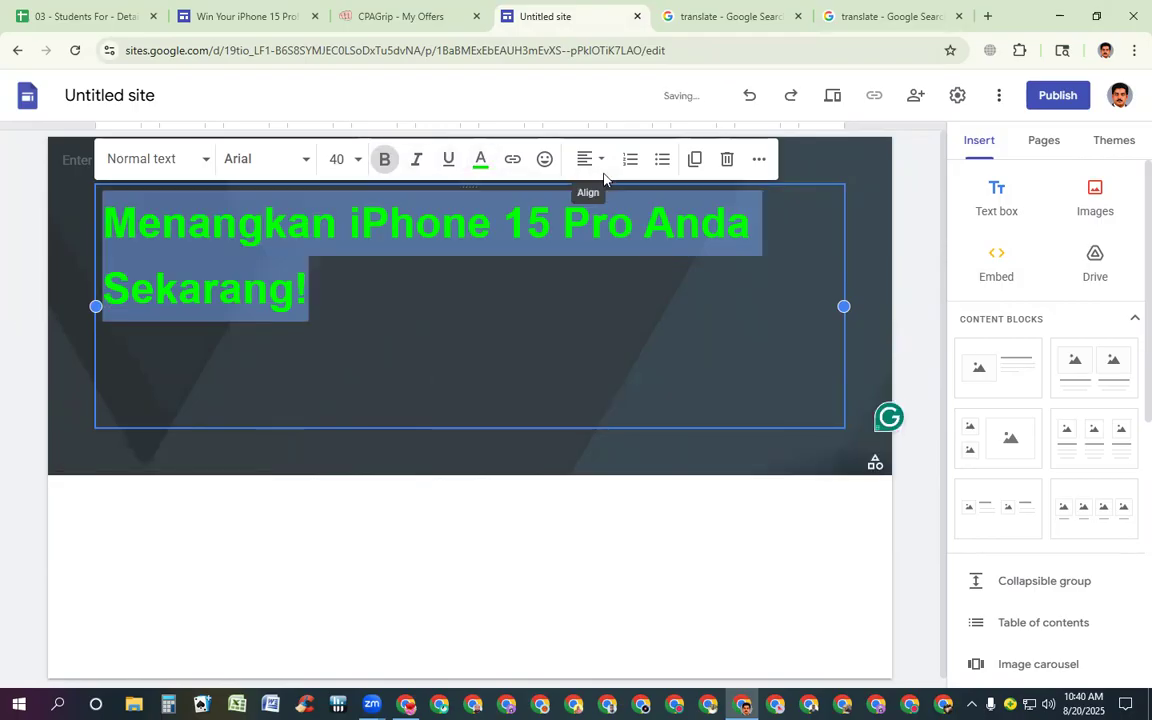
left_click(598, 160)
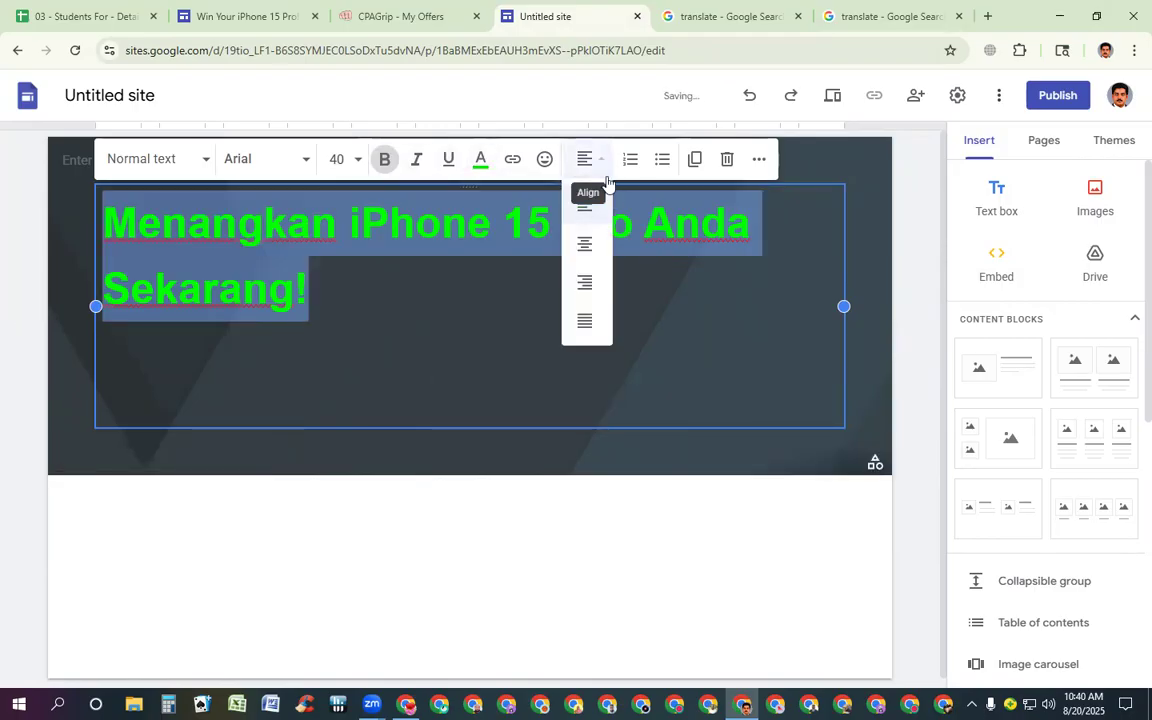
left_click(590, 243)
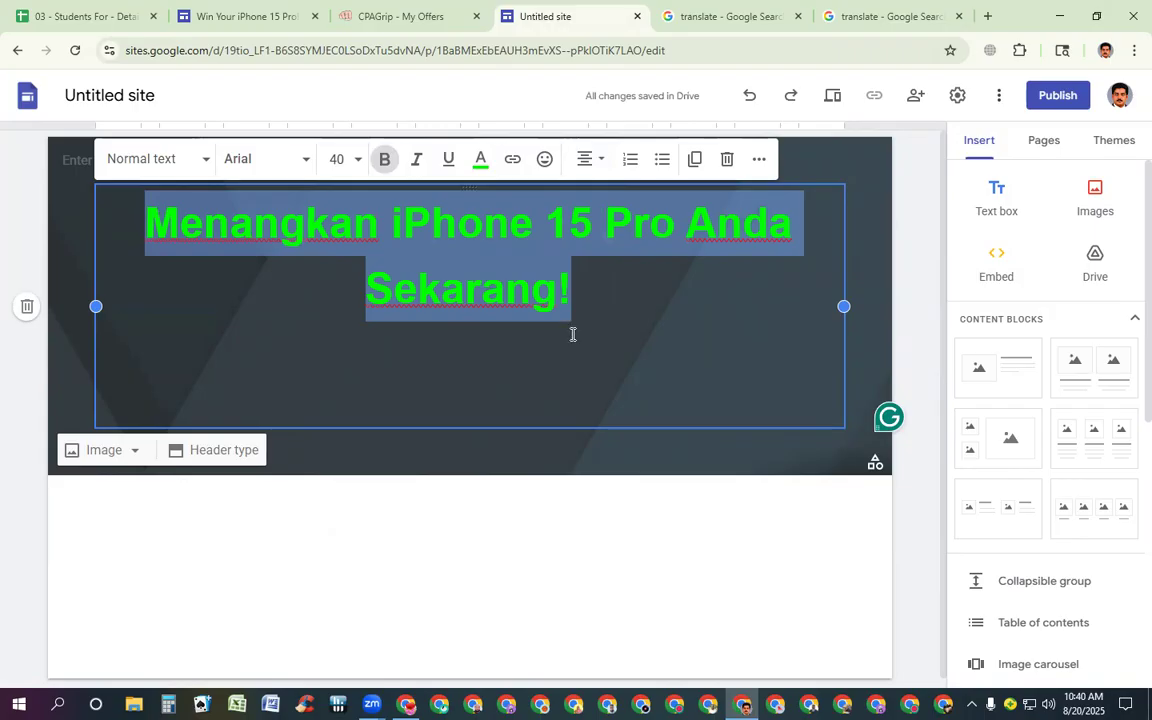
left_click(483, 379)
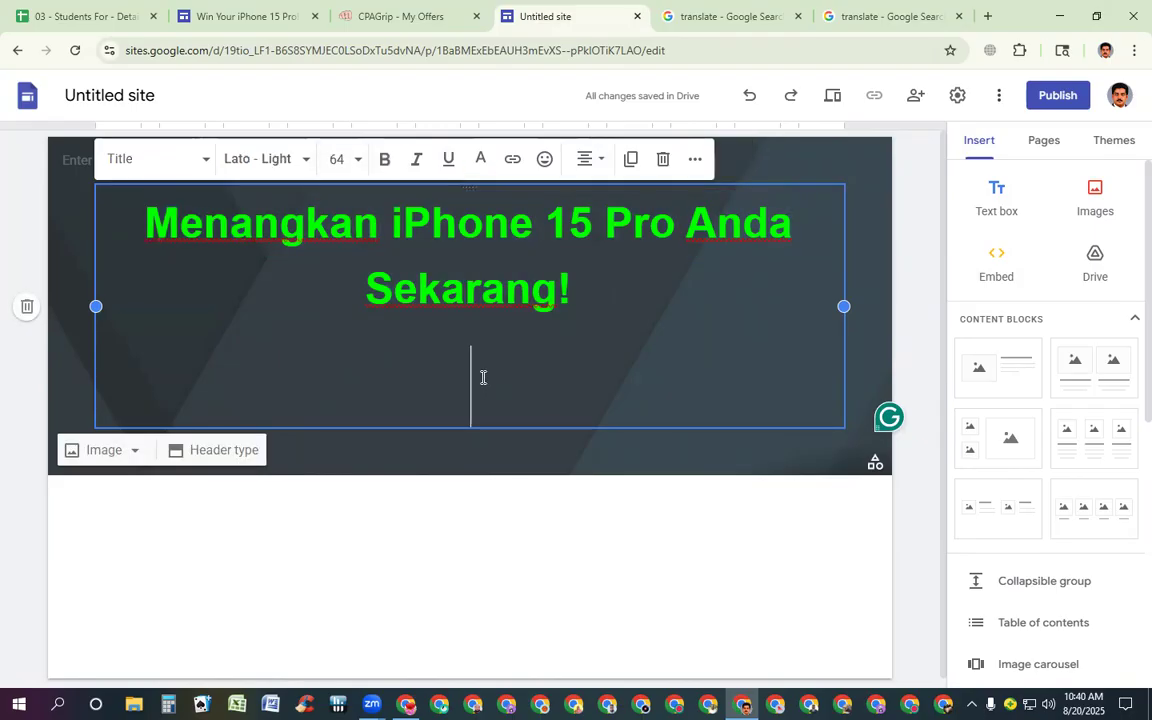
key("BackSpace")
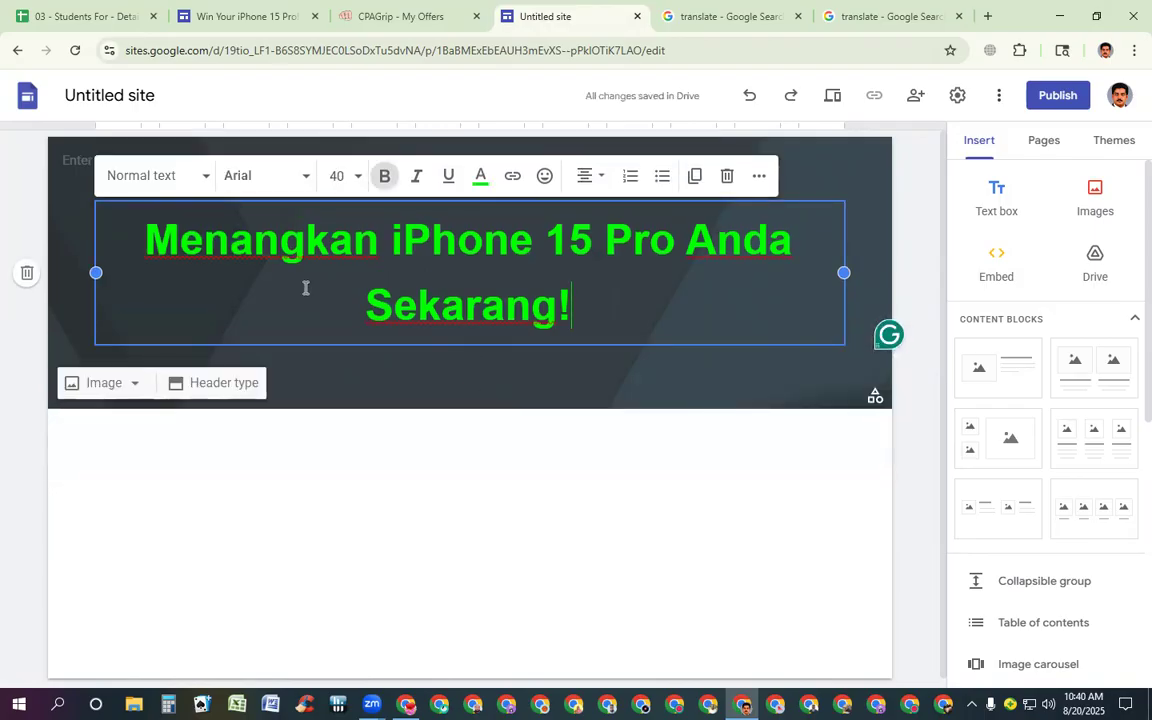
Set the header background to the gallery's dark picture of typewriter keys.
left_click(110, 388)
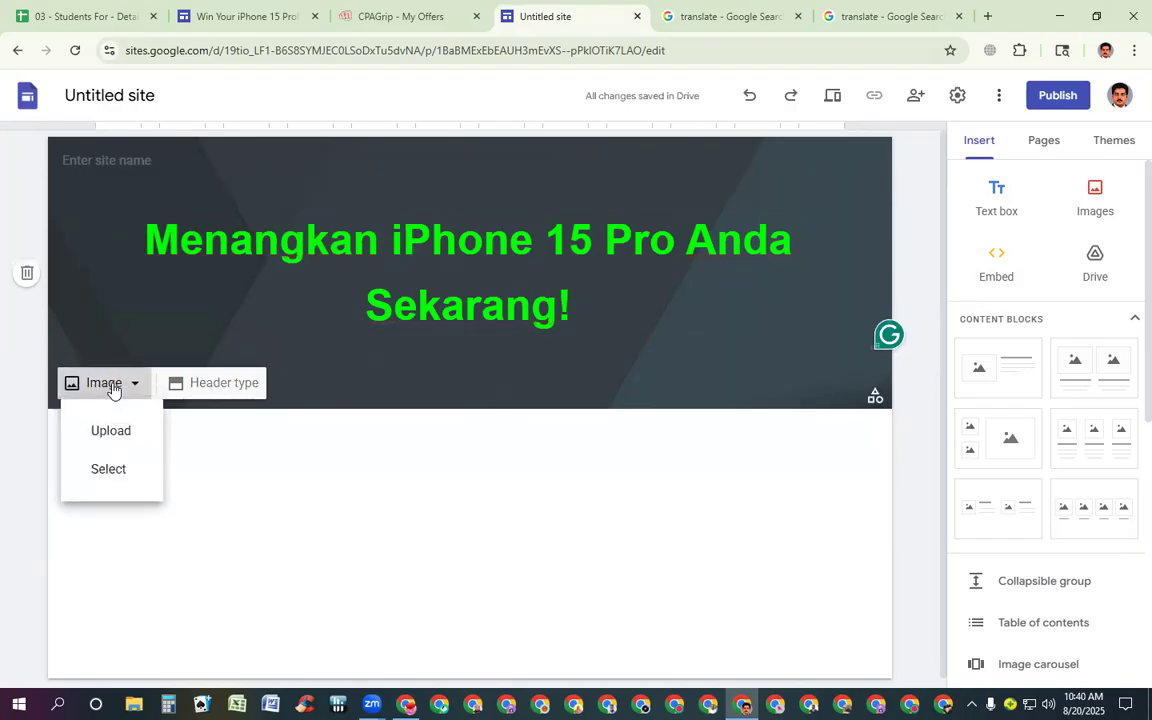
left_click(108, 470)
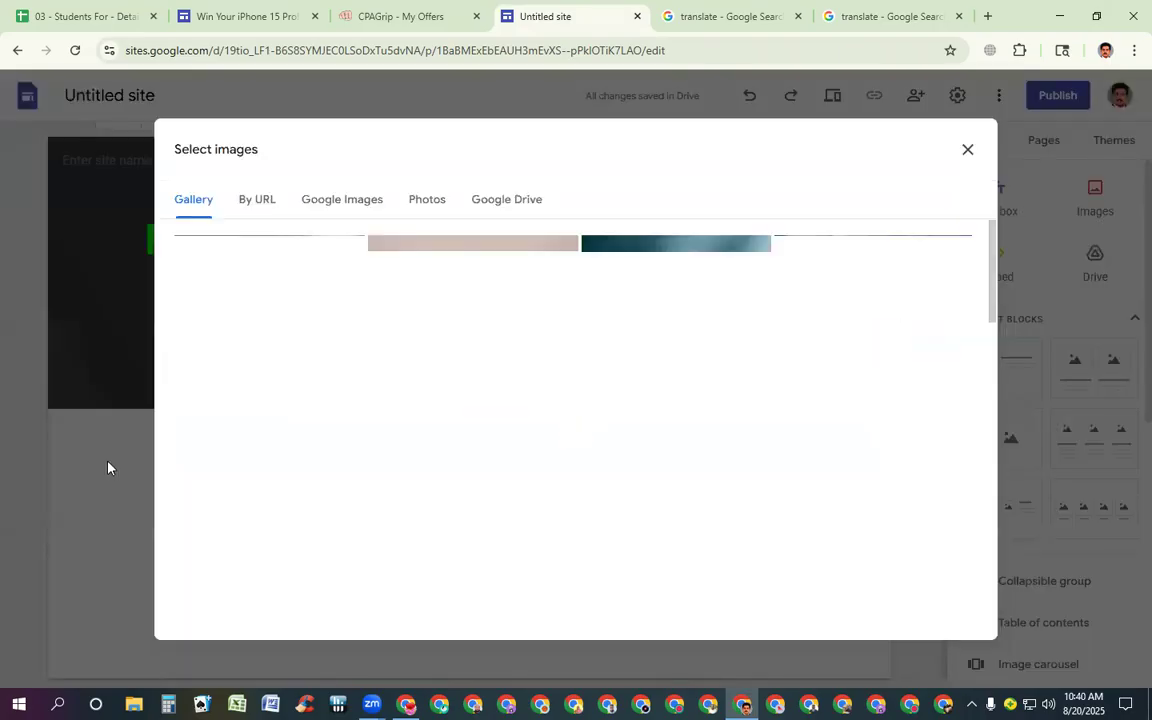
scroll(393, 477, "down", 3)
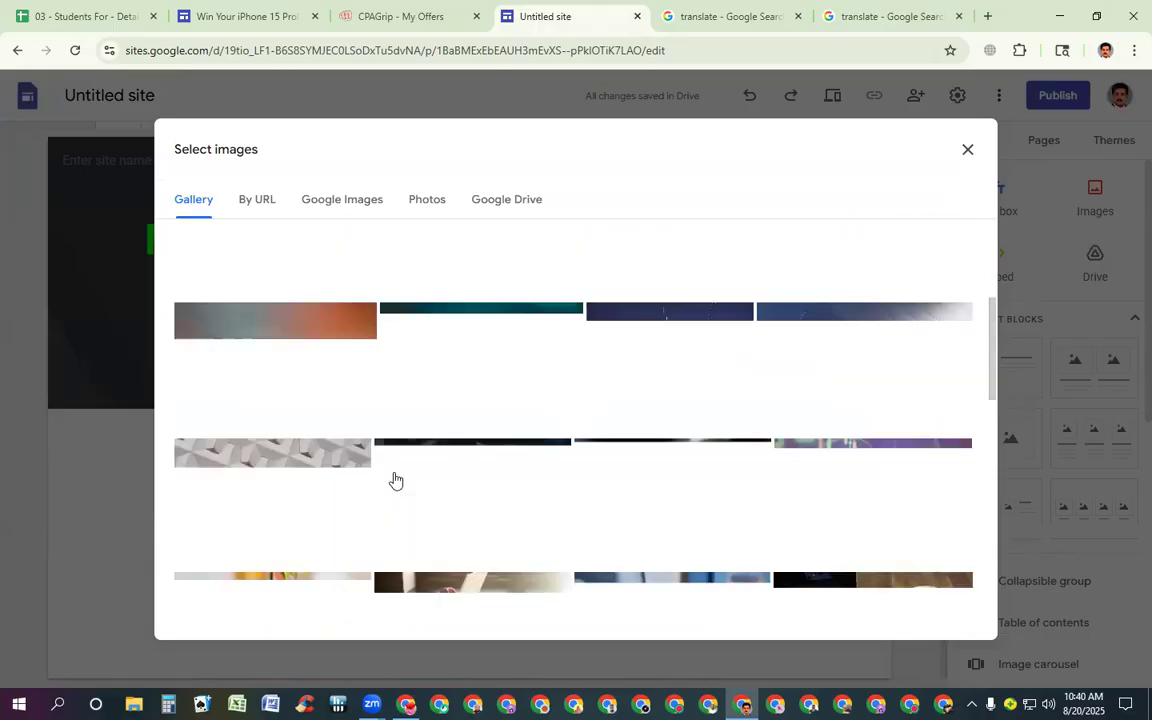
scroll(400, 477, "down", 4)
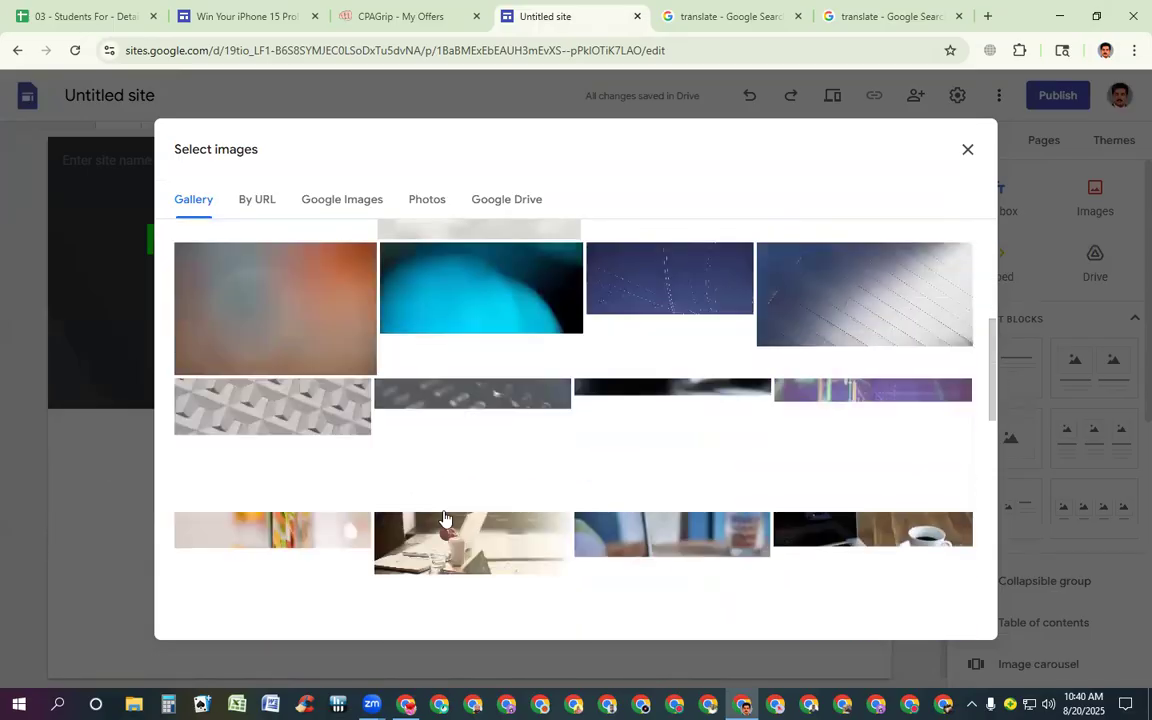
left_click(475, 419)
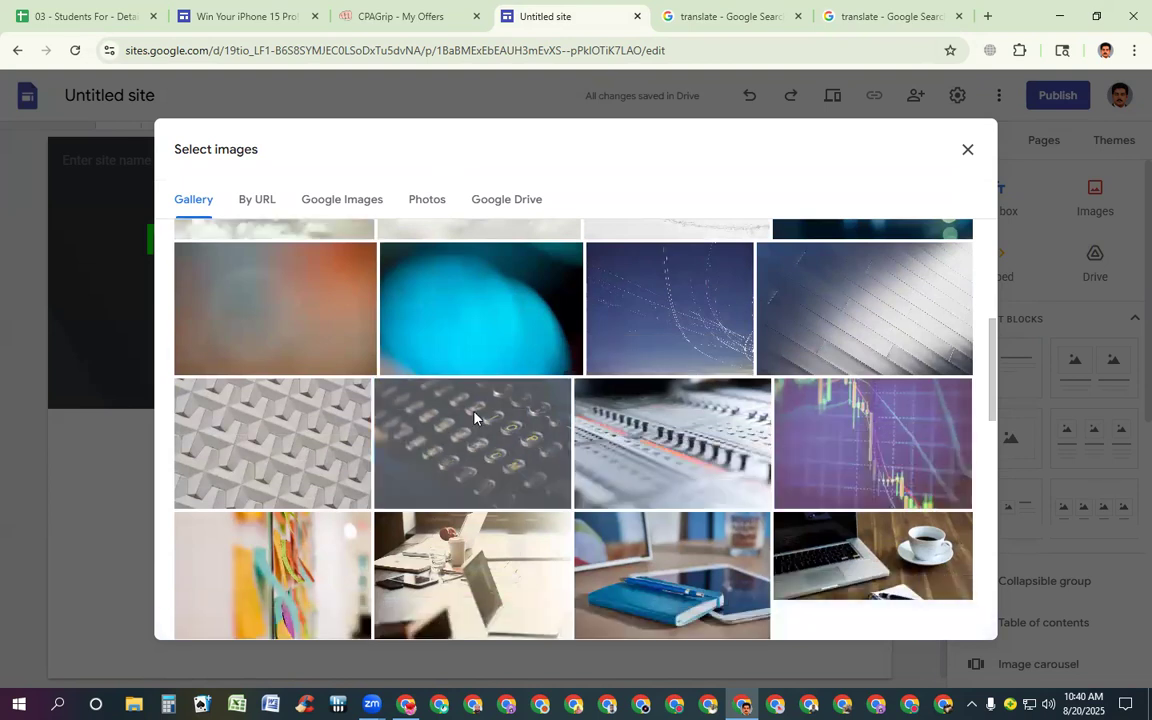
double_click(475, 419)
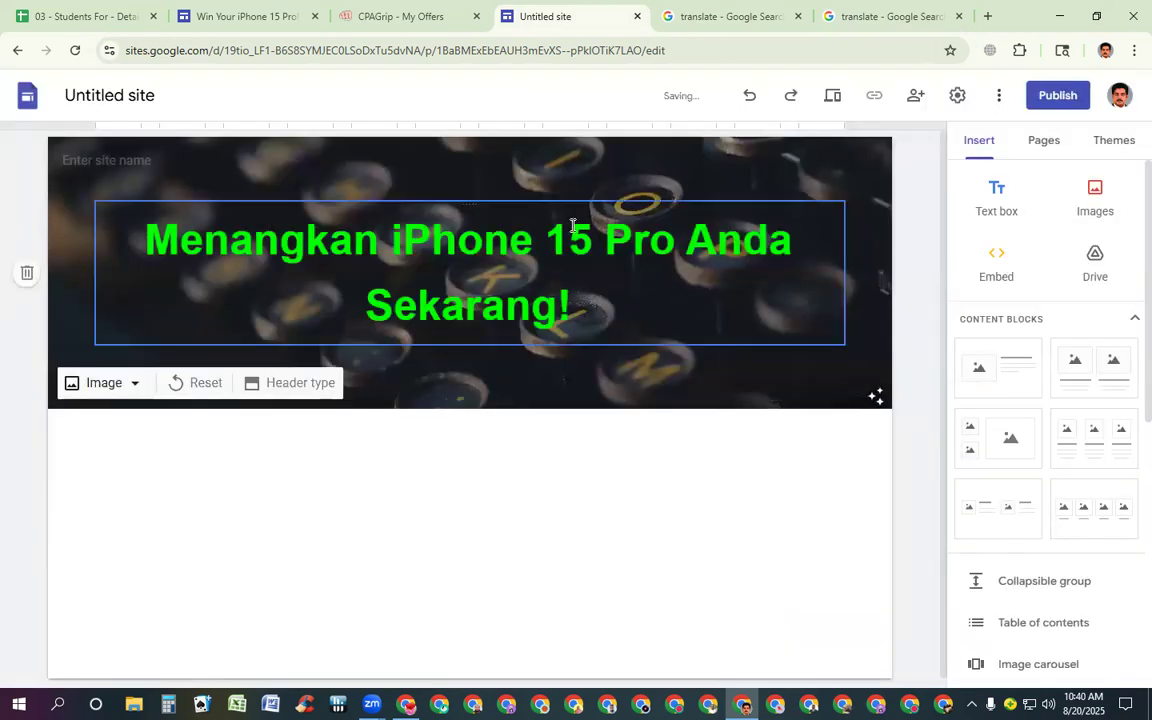
Compare with the sample site and rename the untitled site document as "Win Your iPhone 15 Pro! now".
left_click(230, 16)
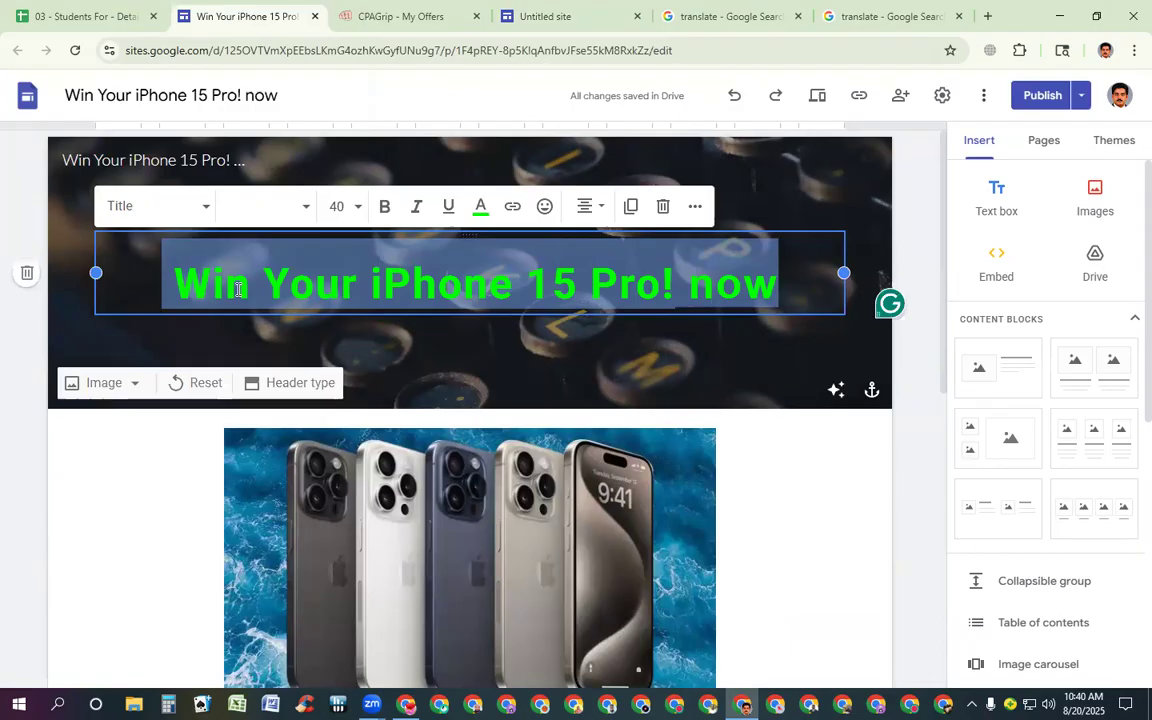
left_click(545, 16)
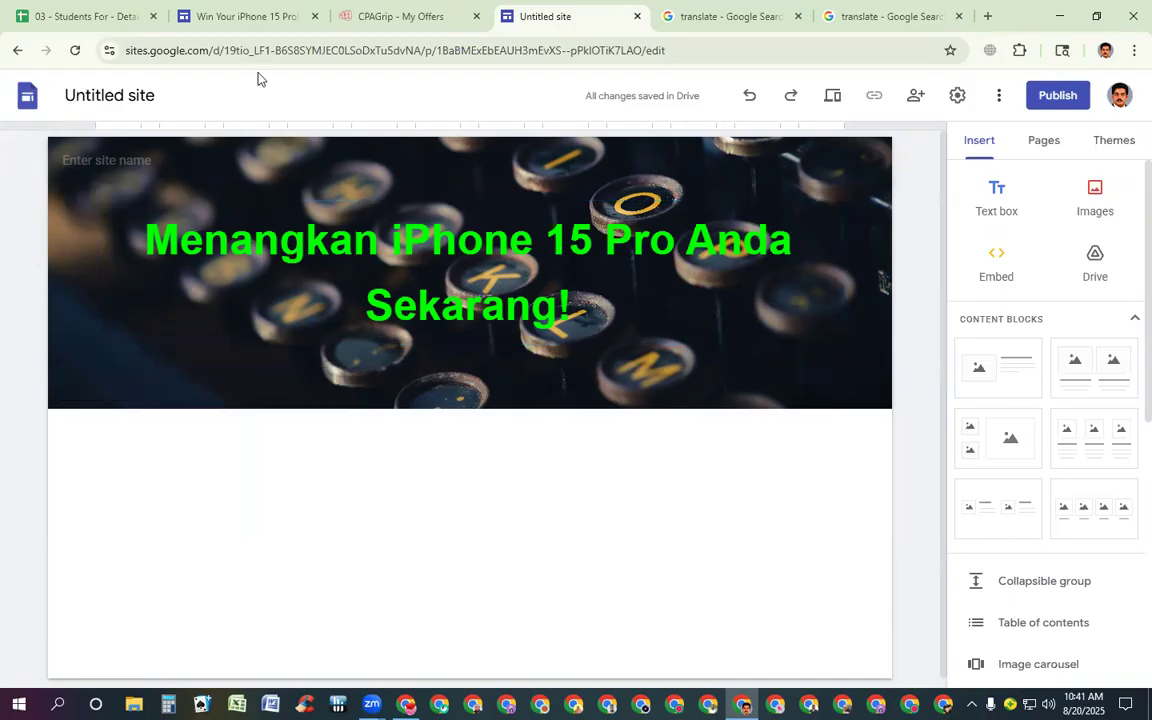
left_click(231, 14)
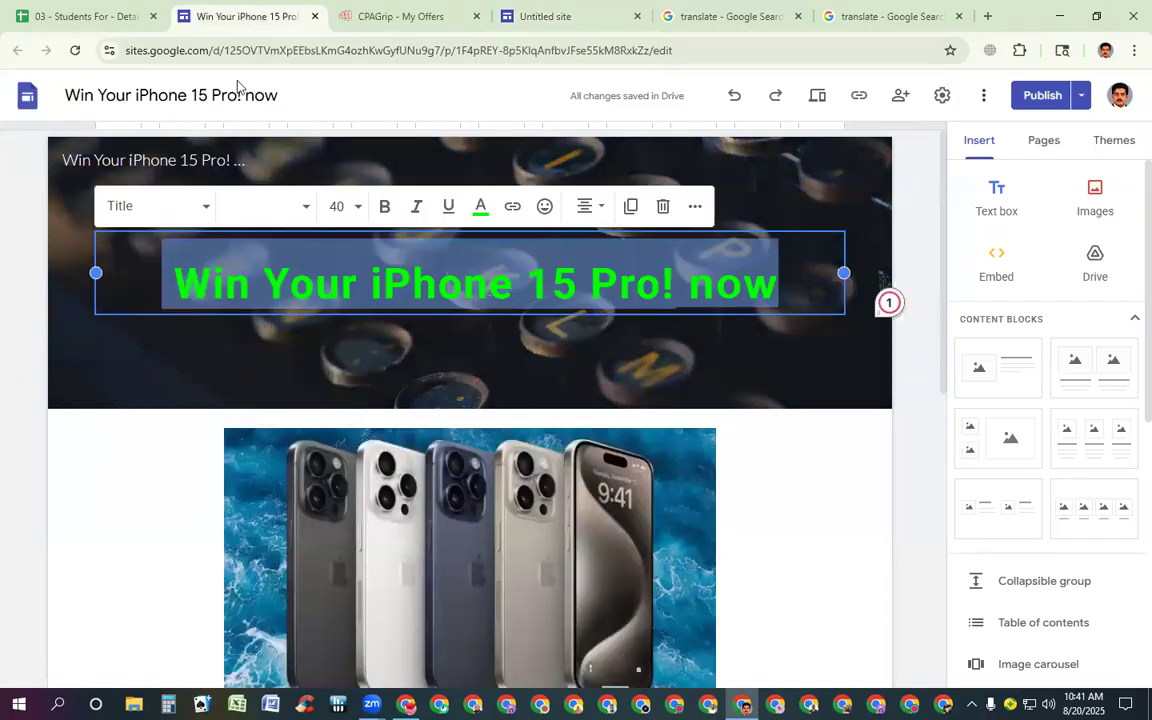
mouse_move(328, 263)
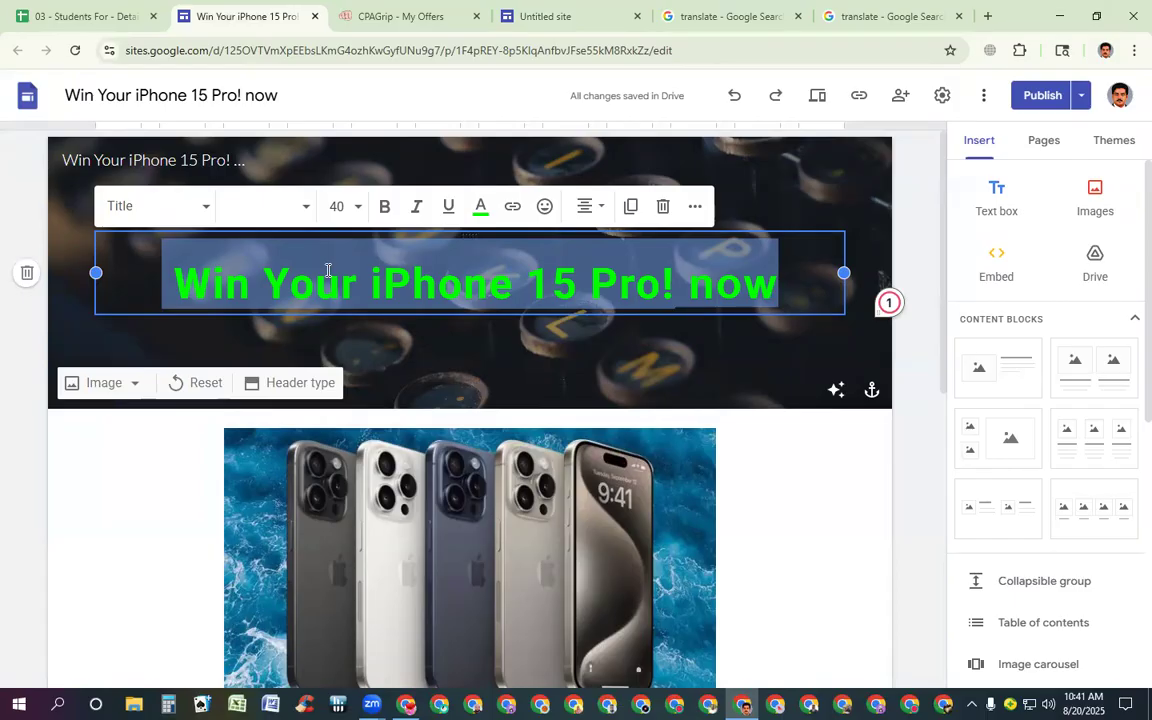
left_click(578, 15)
left_click(135, 91)
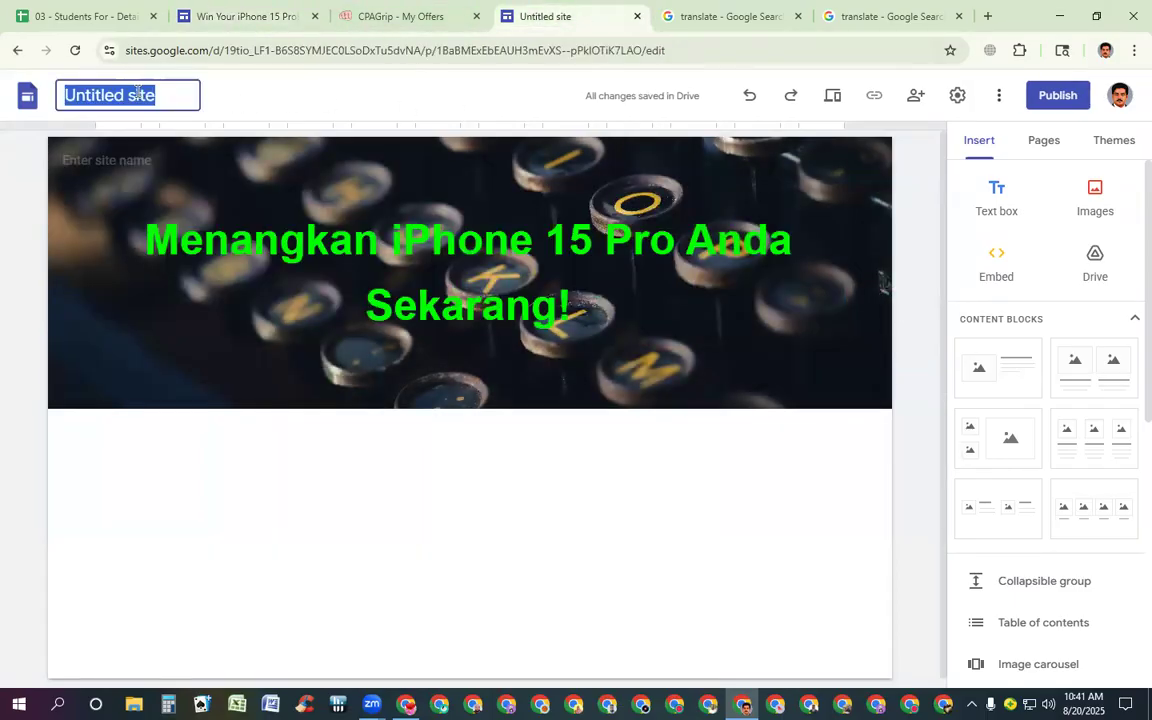
type("Win Your iPhone 15 Pro! now")
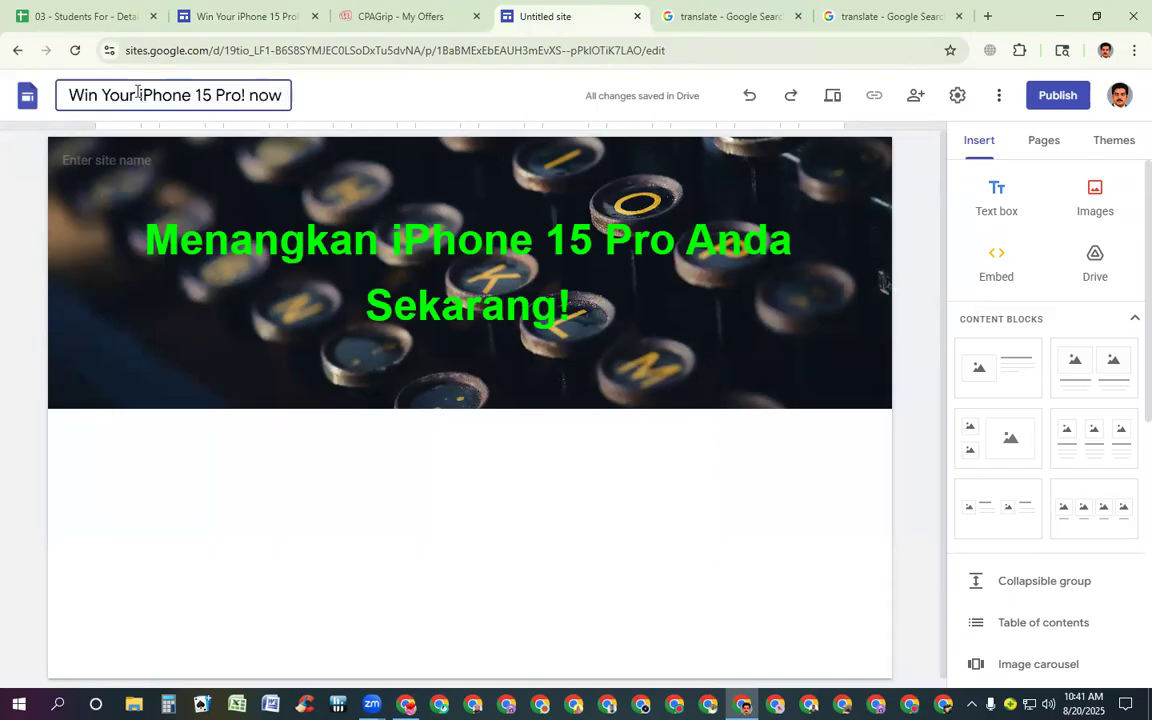
Fill in the header's site name as "Win Your iPhone 15 Pro! now" and look at the picture below the sample site's header.
left_click(88, 158)
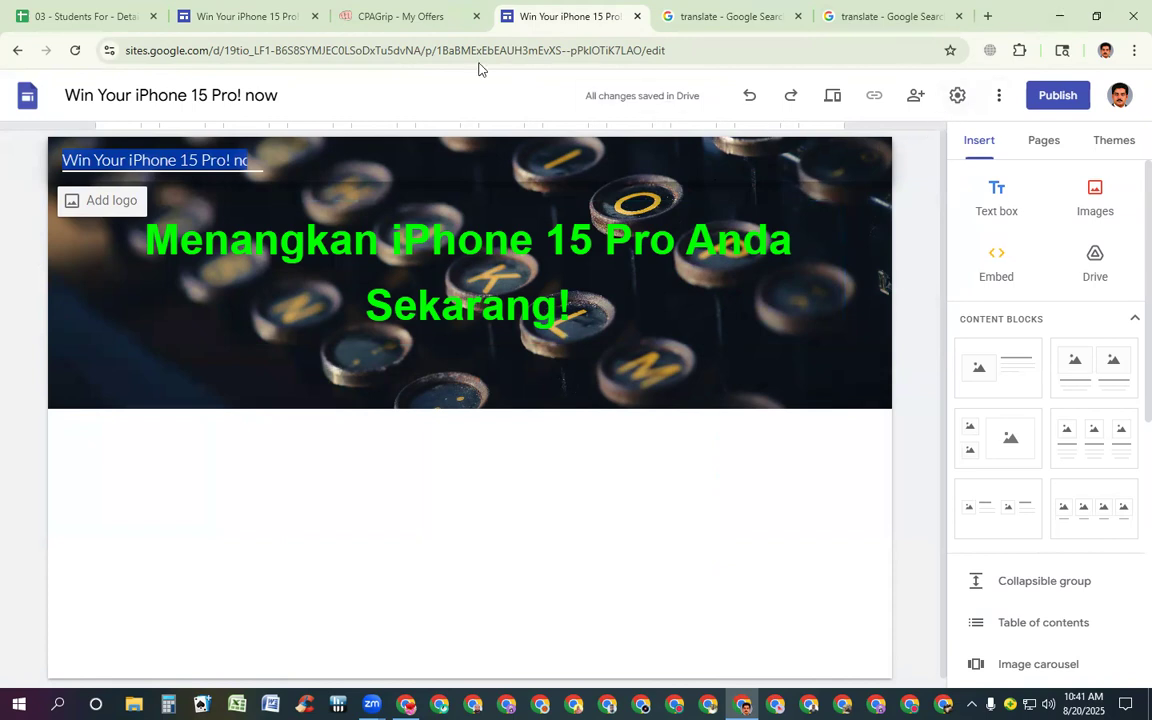
left_click(416, 19)
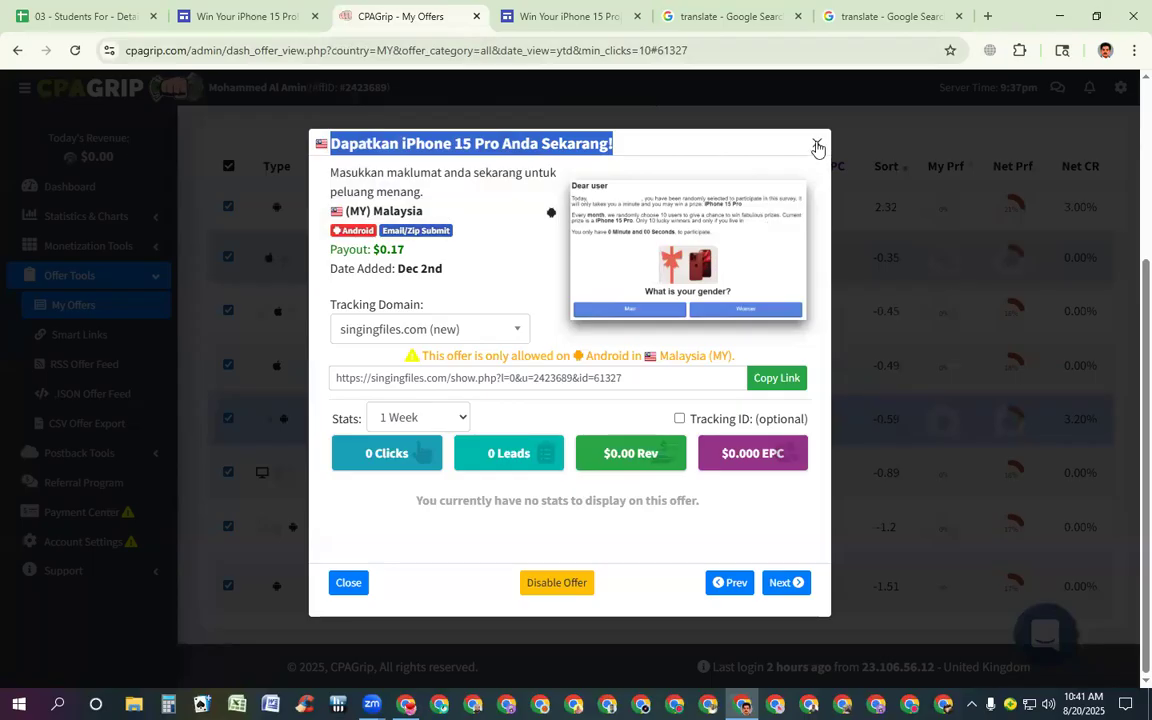
left_click(245, 14)
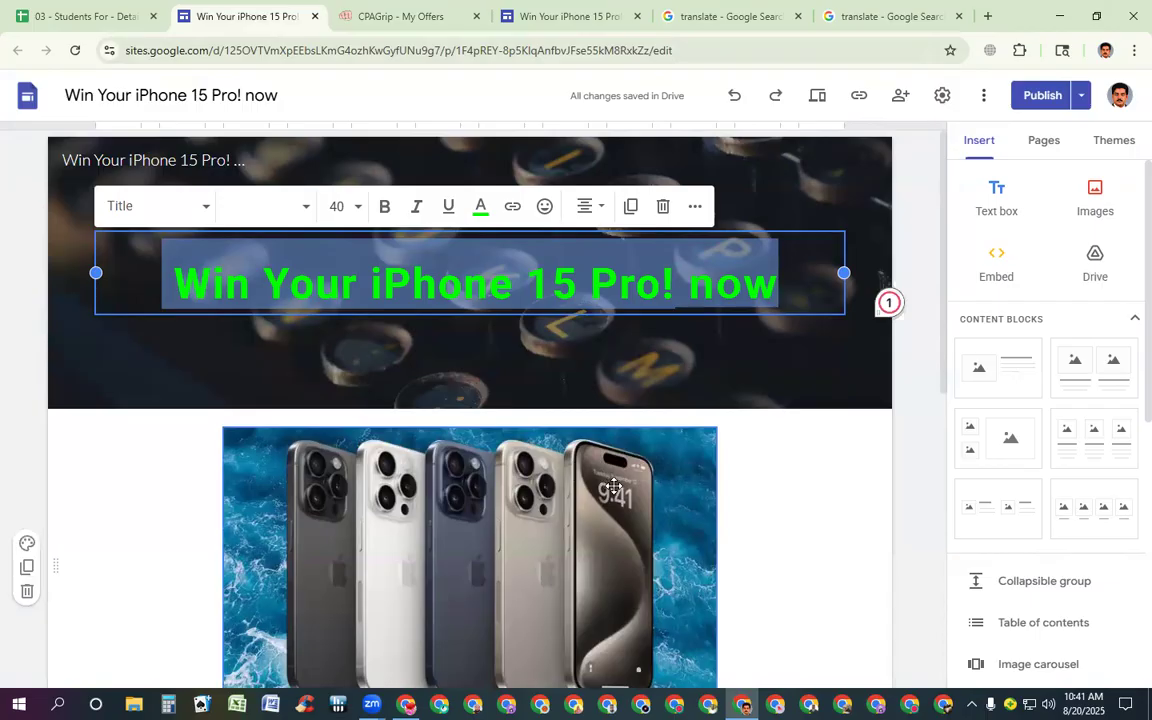
left_click_drag(944, 239, 941, 268)
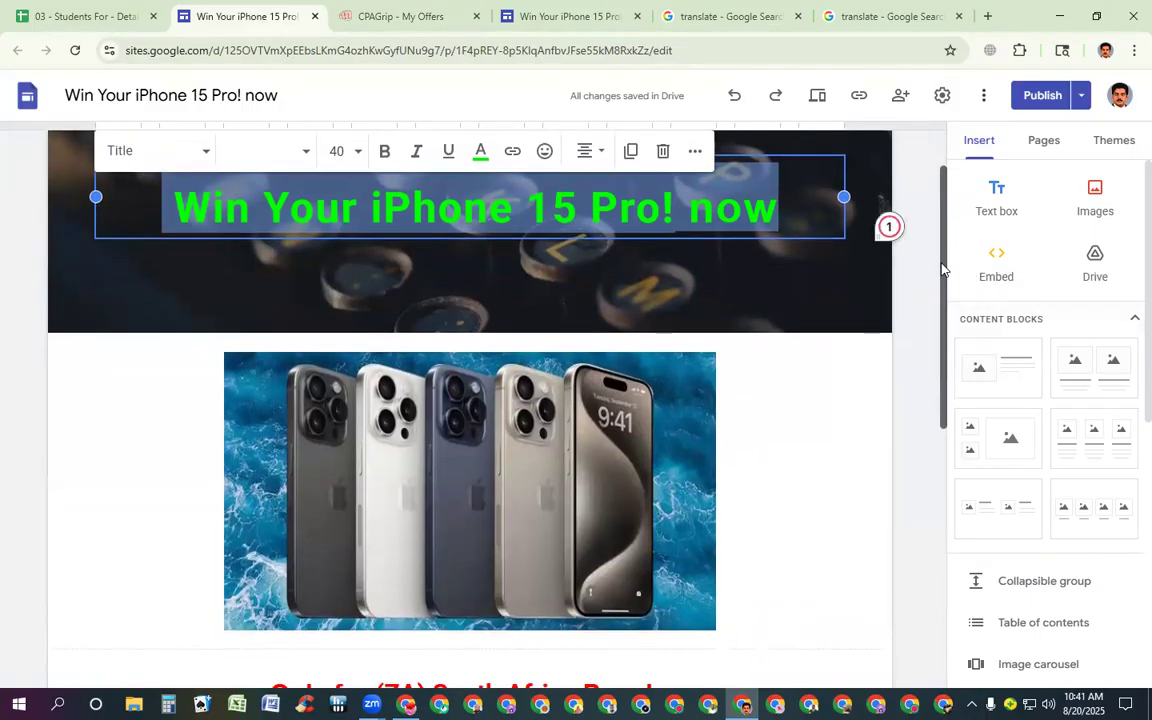
left_click(941, 268)
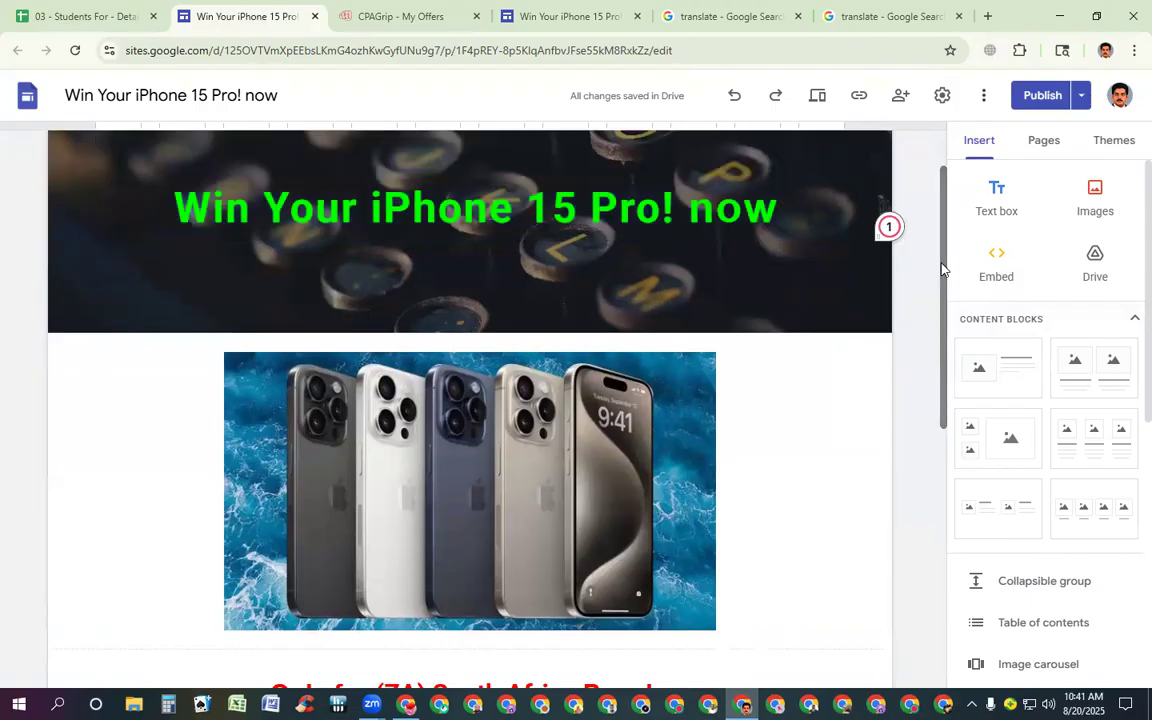
key("Print")
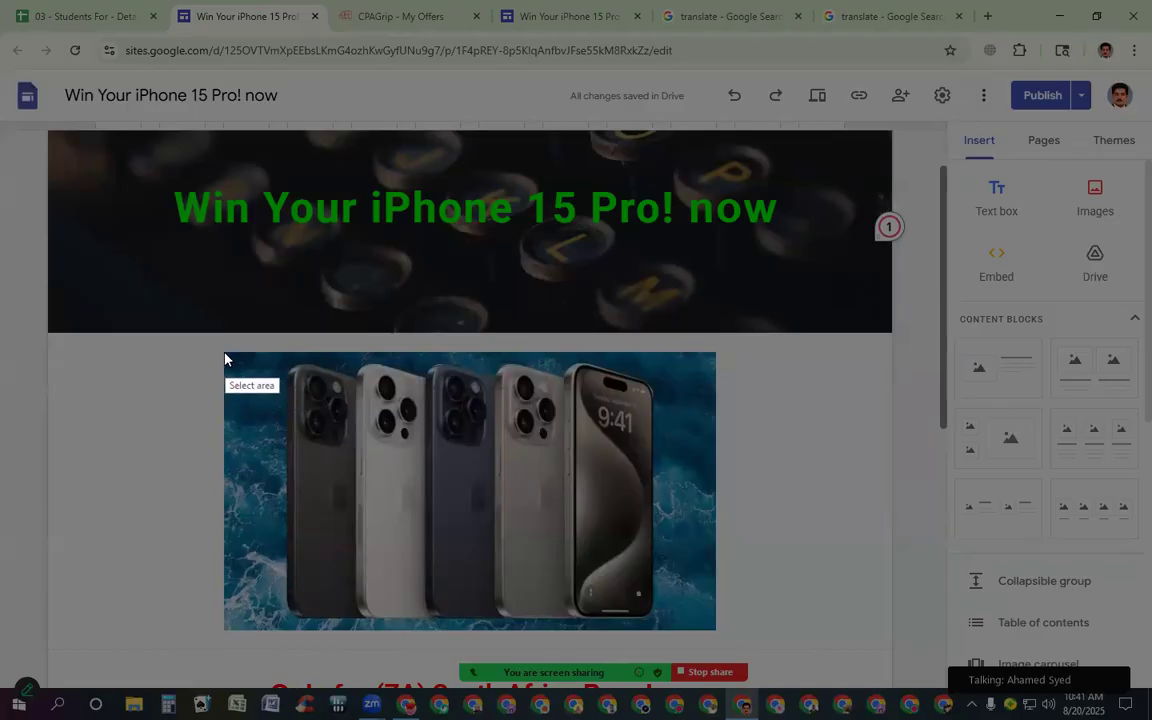
left_click_drag(226, 353, 402, 374)
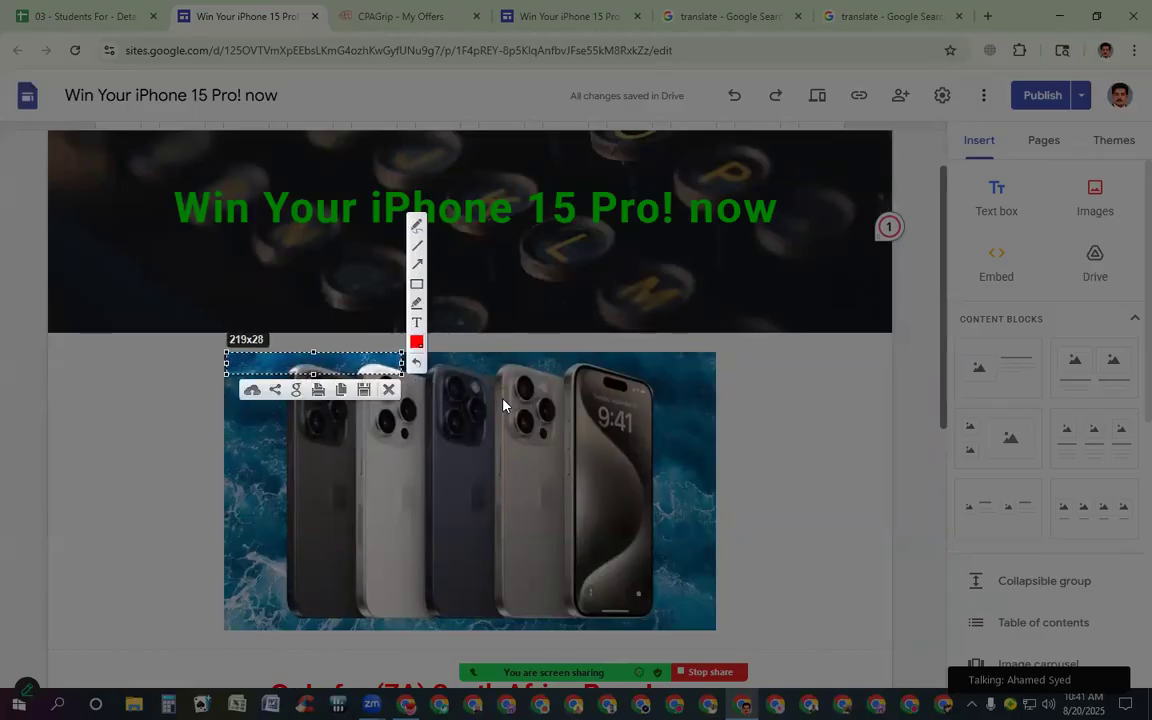
key("Escape")
Capture the sample site's picture of five iPhones as a screenshot and save it to the Desktop as Screenshot_3 in PNG format.
left_click(474, 467)
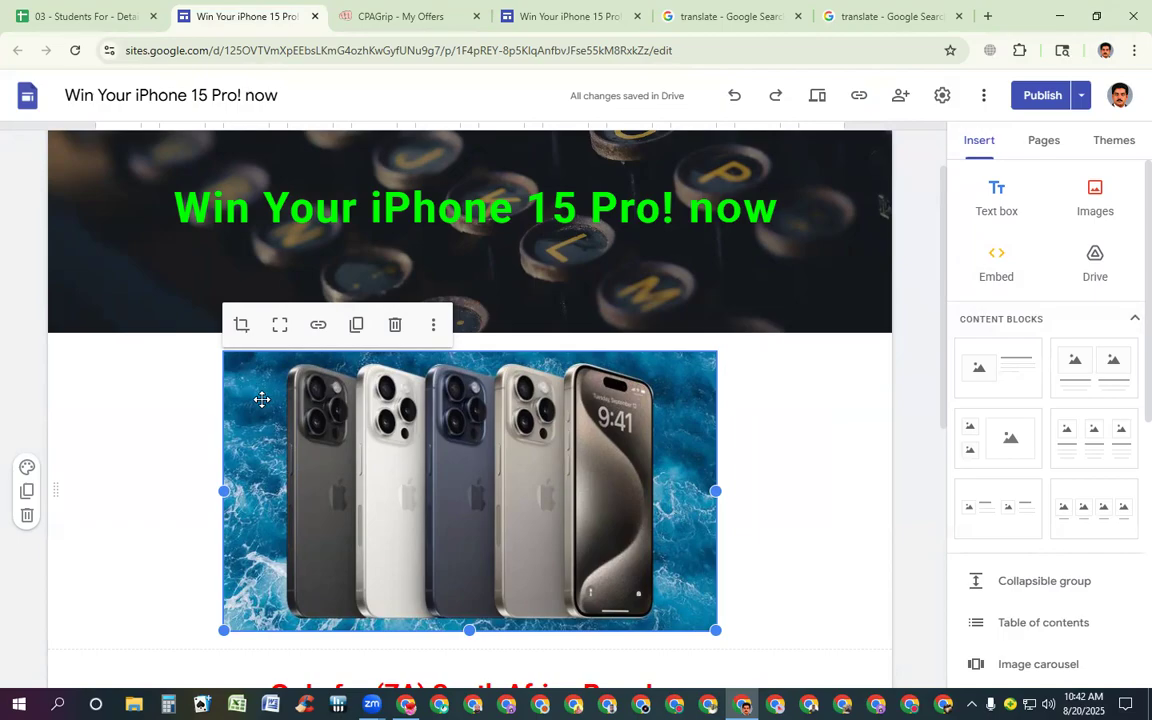
key("Print")
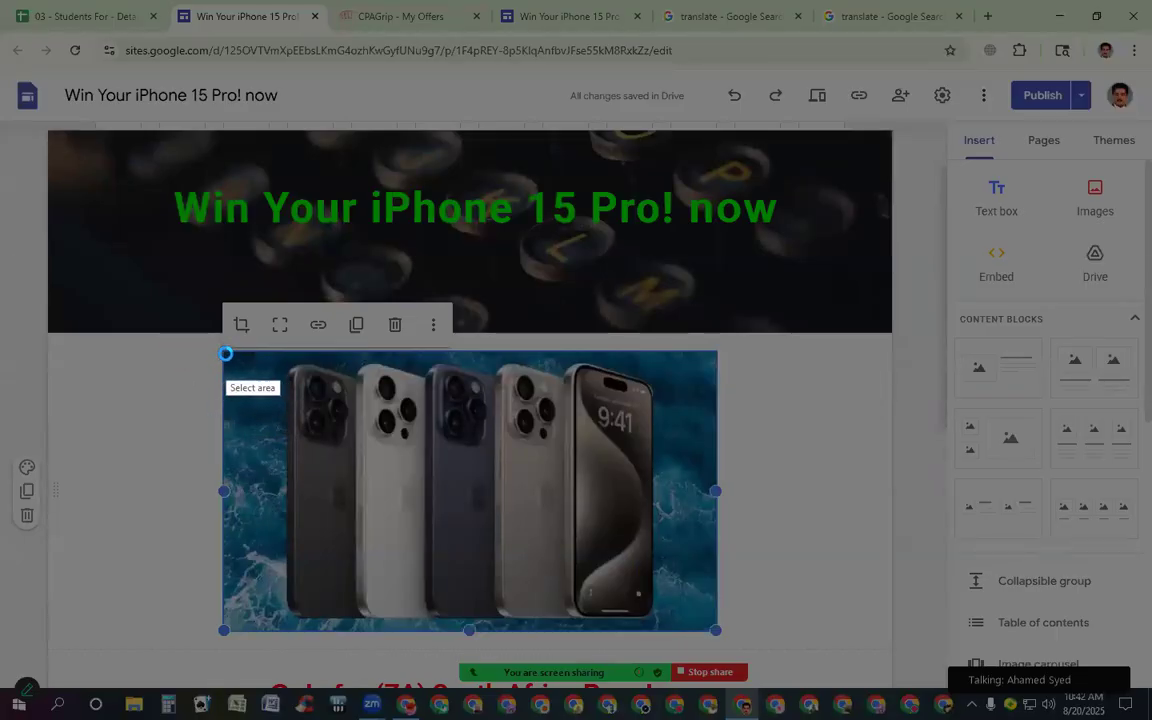
mouse_move(227, 354)
left_mouse_down()
mouse_move(456, 365)
mouse_move(645, 398)
mouse_move(705, 455)
mouse_move(714, 620)
left_mouse_up()
left_click_drag(225, 487, 230, 487)
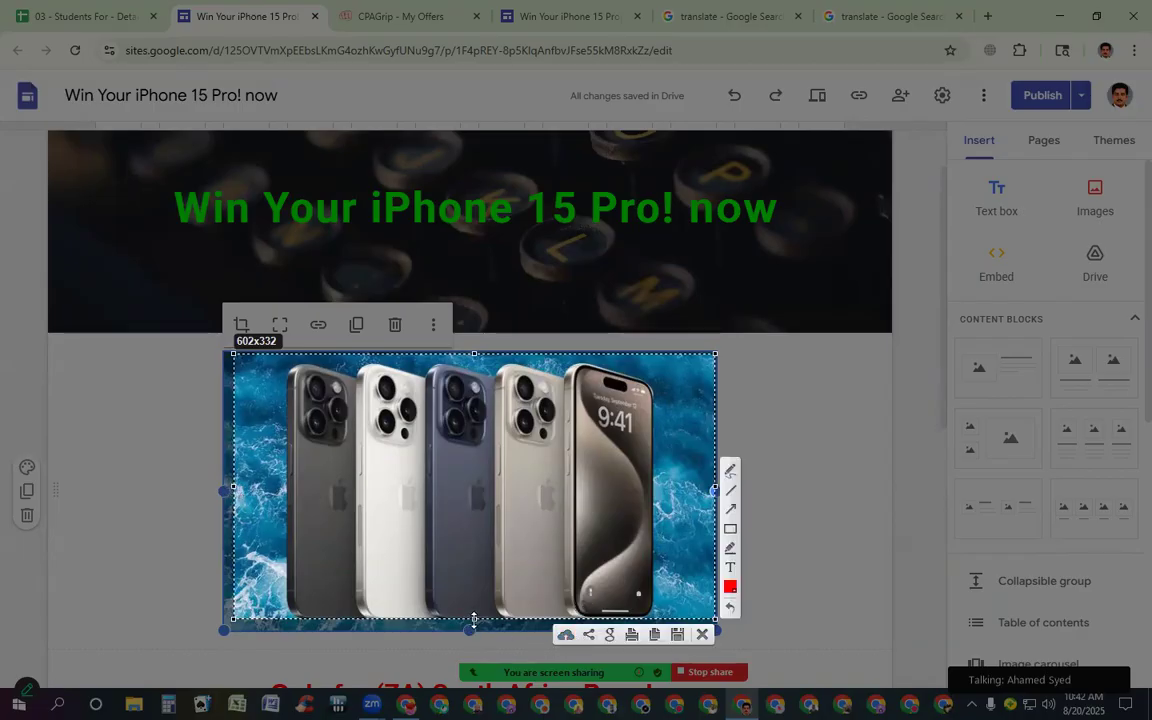
left_click_drag(474, 618, 476, 625)
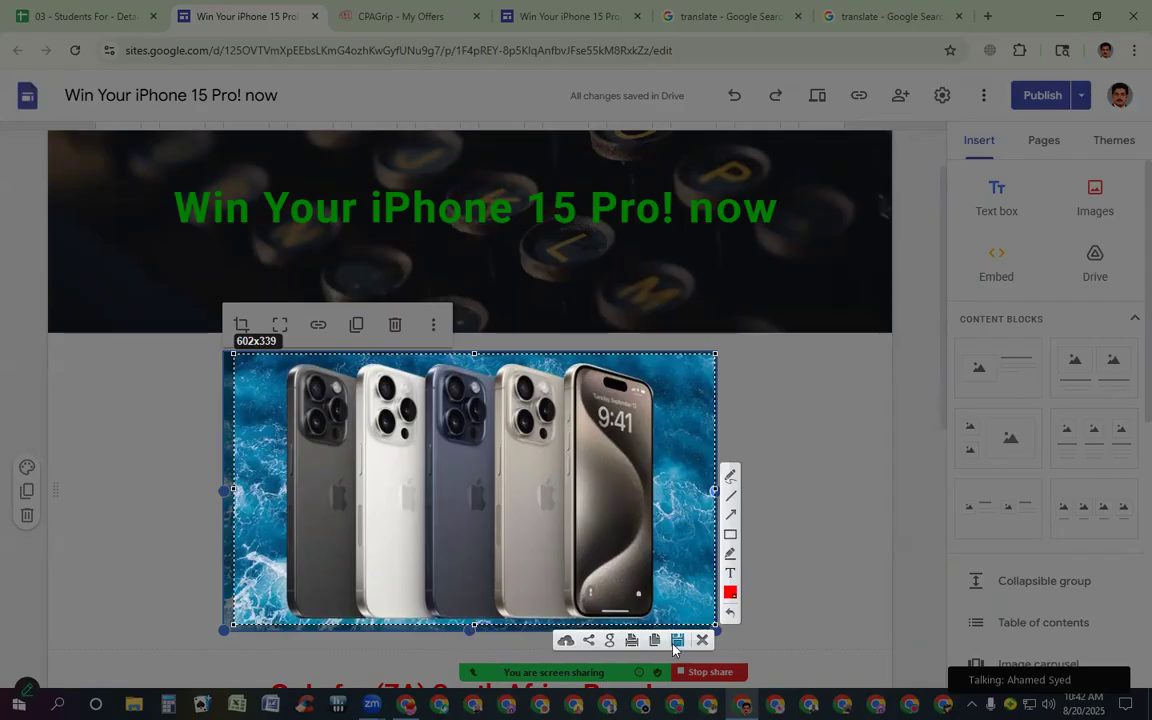
left_click_drag(678, 638, 678, 638)
key("ctrl+s")
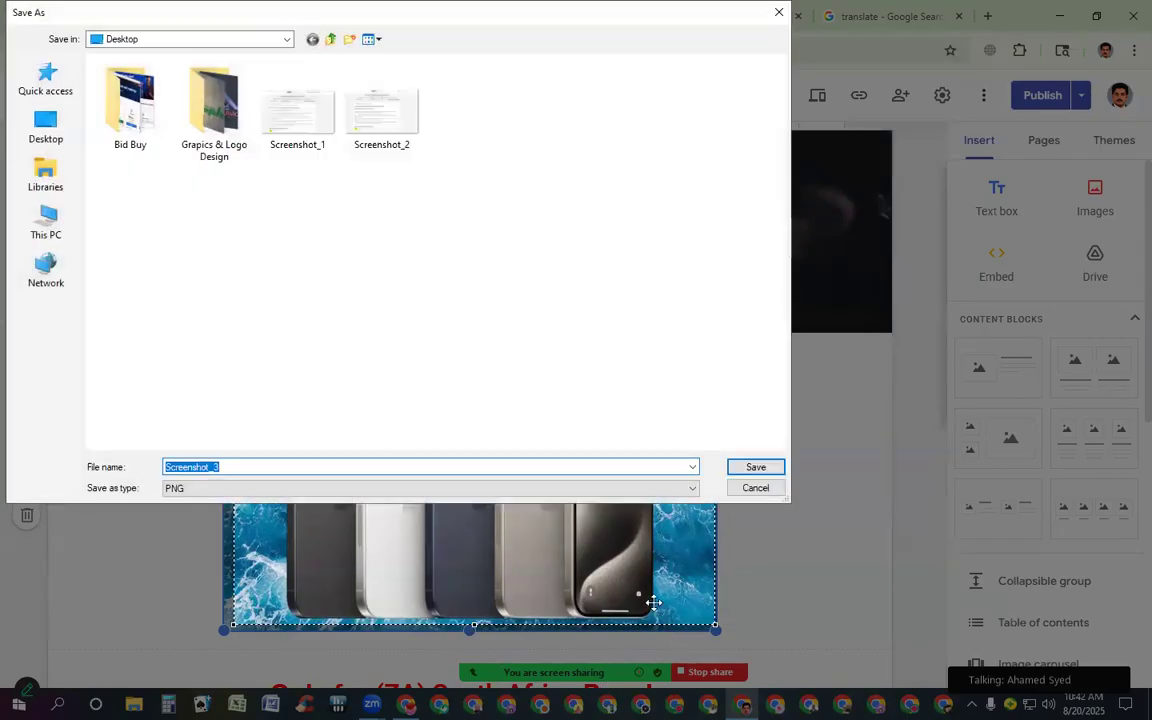
left_click(45, 120)
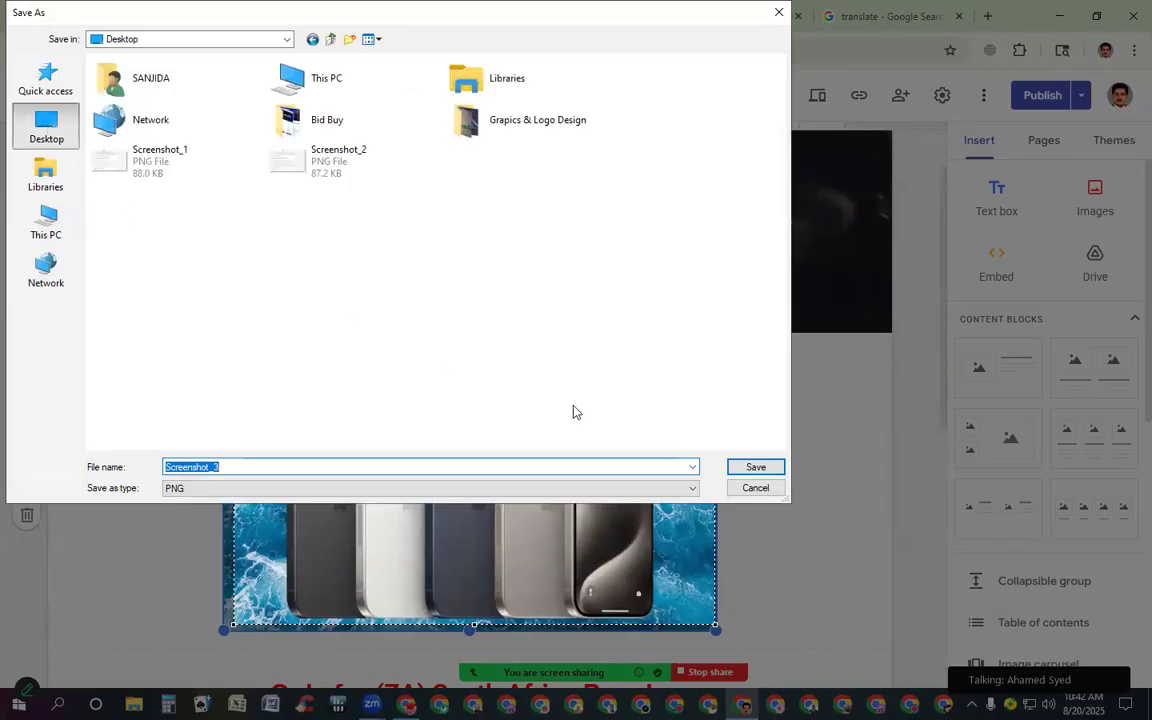
left_click(755, 467)
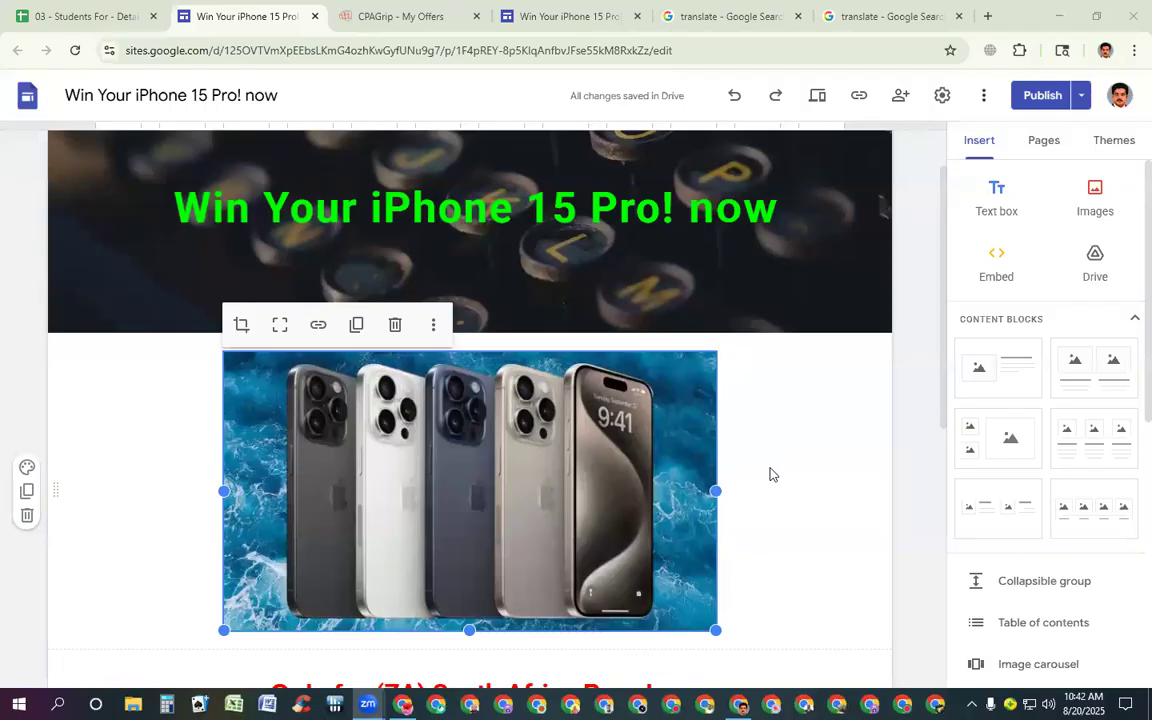
Upload the Screenshot_3 image from the Desktop to the new site, below the header.
left_click(548, 17)
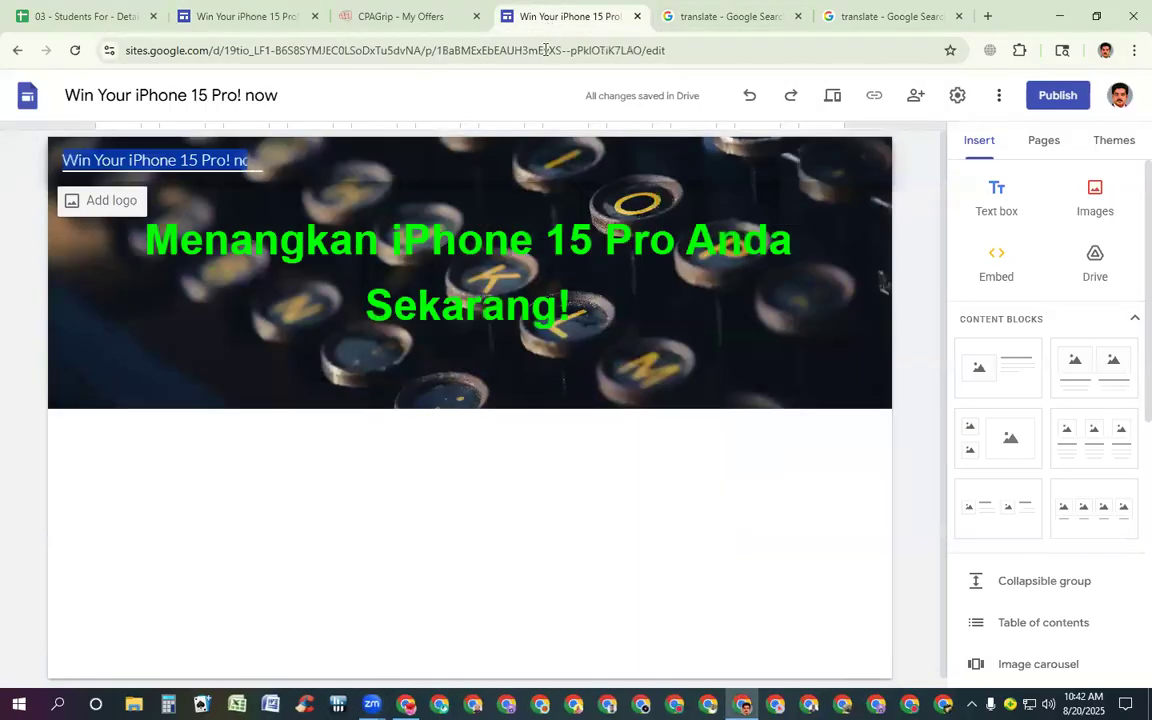
left_click(1097, 200)
left_click(1103, 249)
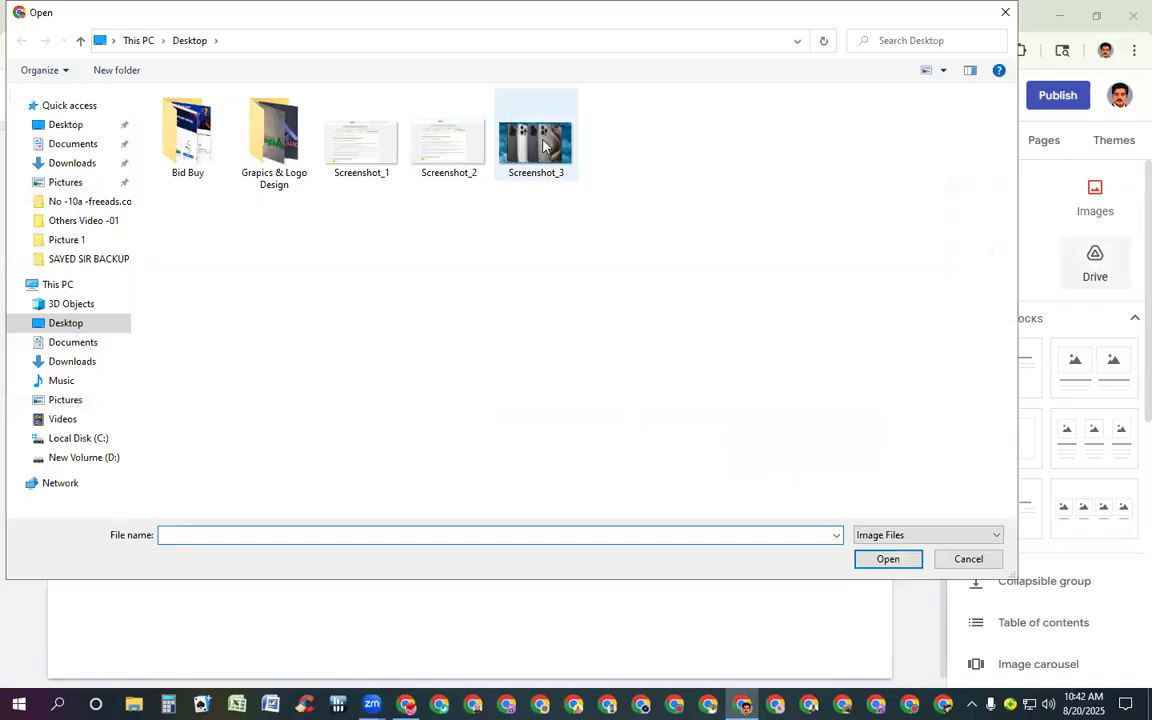
left_click(543, 143)
double_click(543, 143)
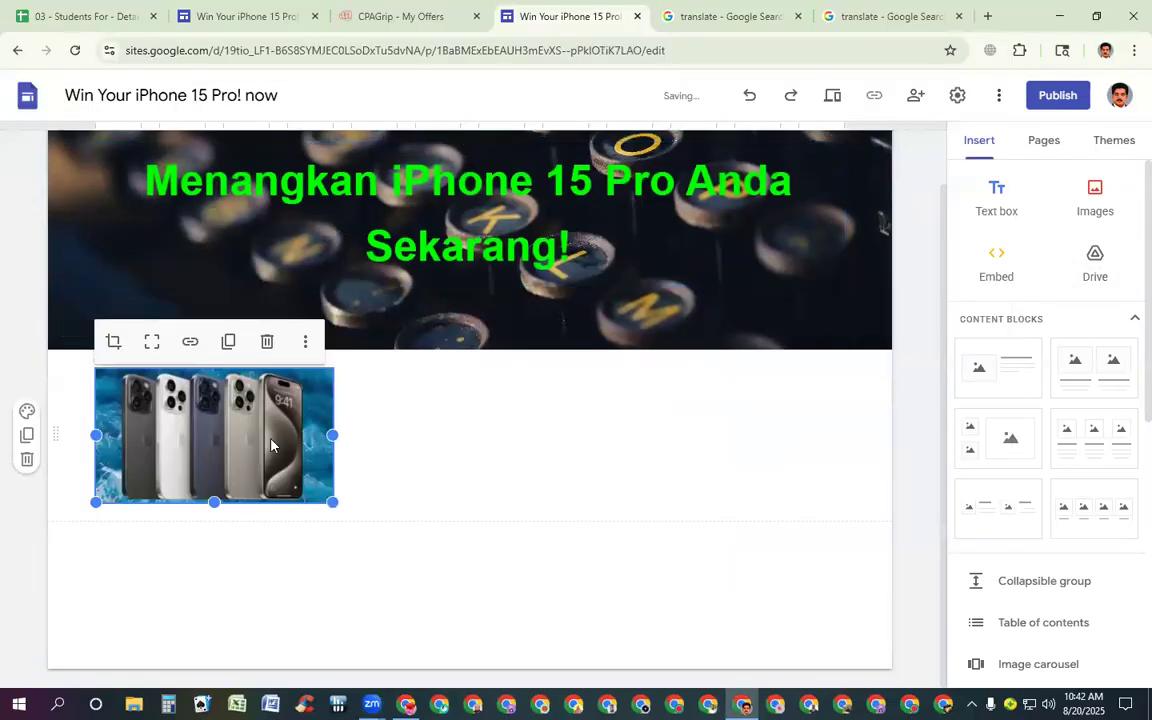
Enlarge the iPhone picture to about half the content width and centre it under the header.
left_click_drag(333, 502, 496, 640)
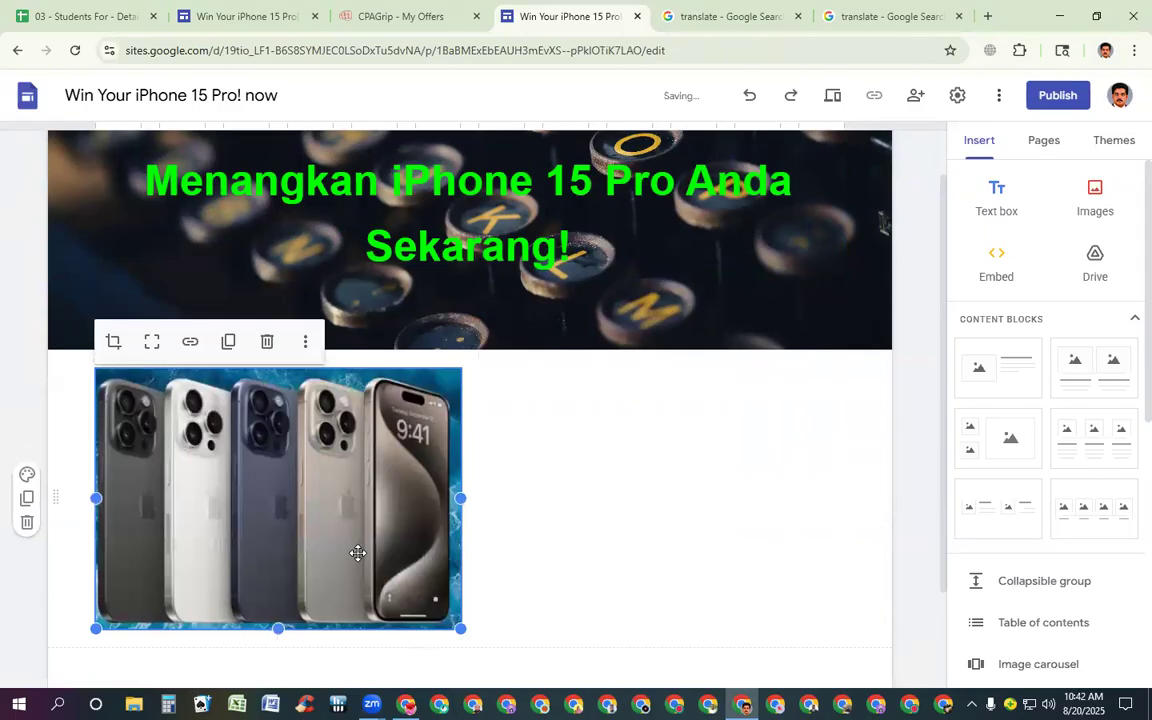
left_click_drag(361, 538, 460, 548)
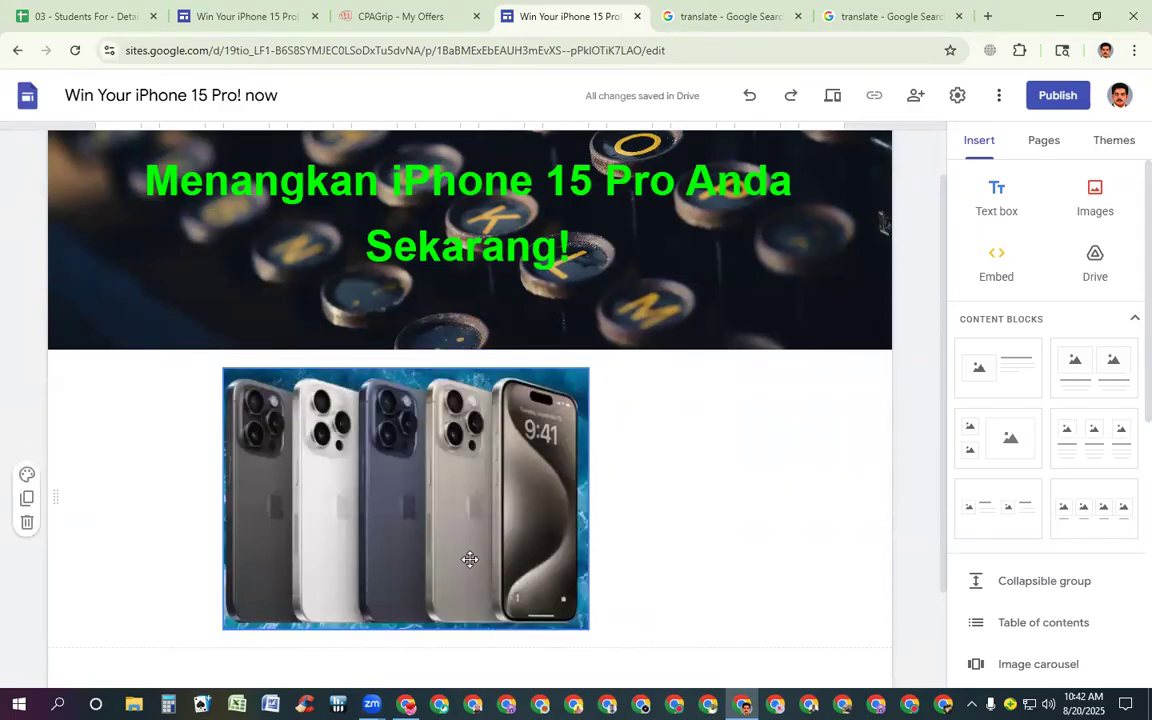
left_click_drag(346, 405, 432, 454)
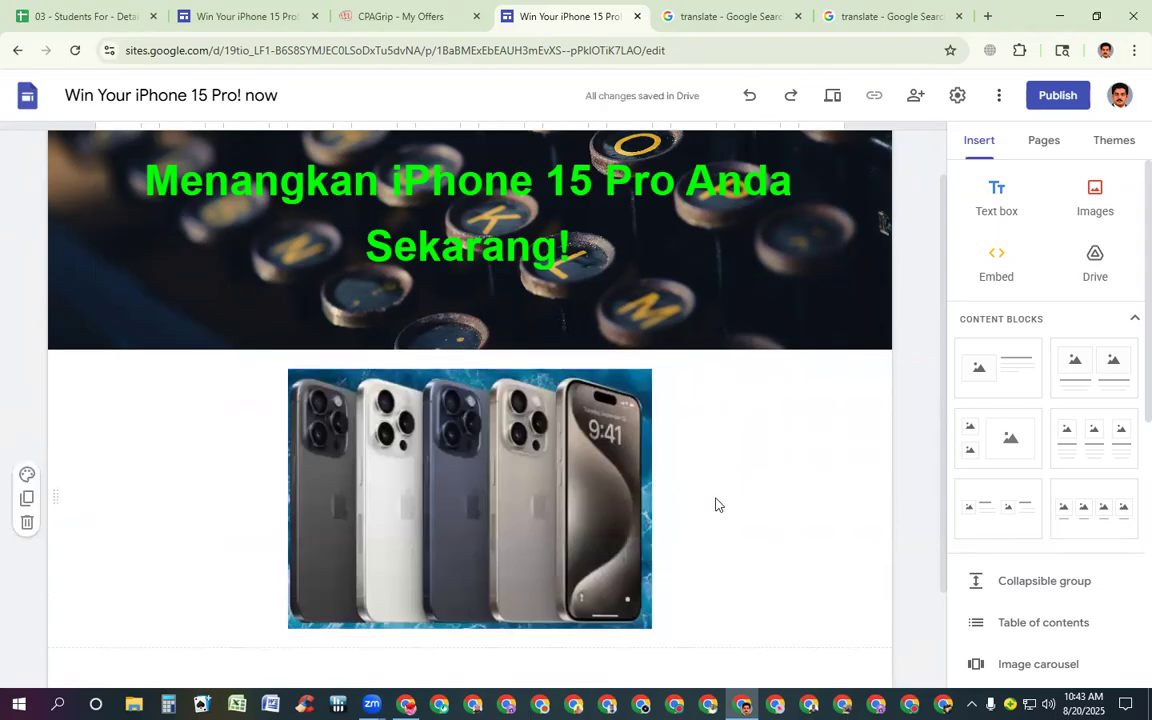
scroll(715, 504, "down", 1)
scroll(715, 504, "up", 1)
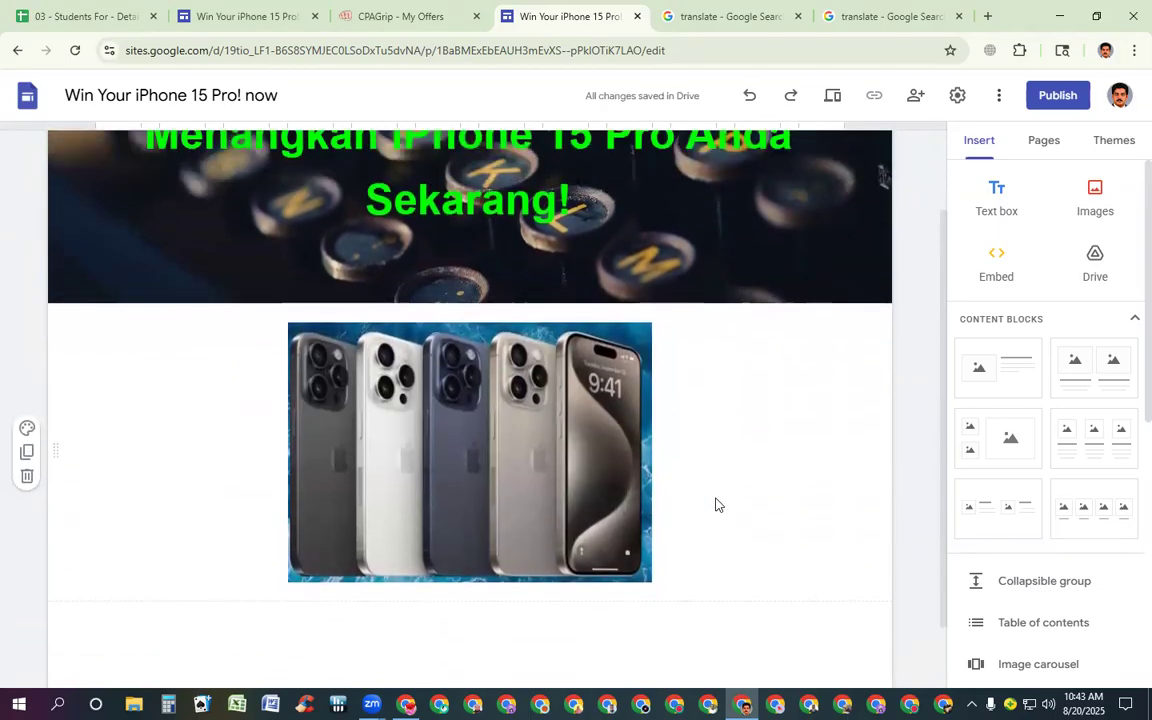
Copy the line "Only for (ZA) South Africa People" from the sample site into a new text box below the picture, without a trailing empty line.
left_click(248, 16)
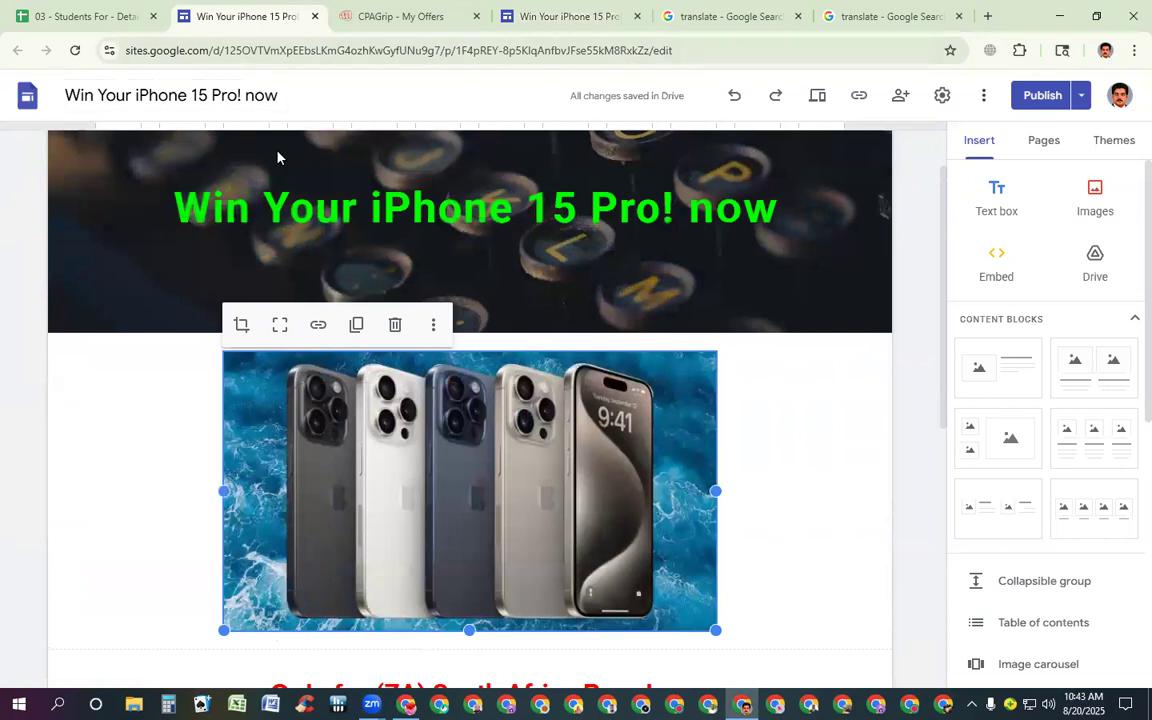
left_click_drag(944, 249, 957, 373)
left_click(510, 436)
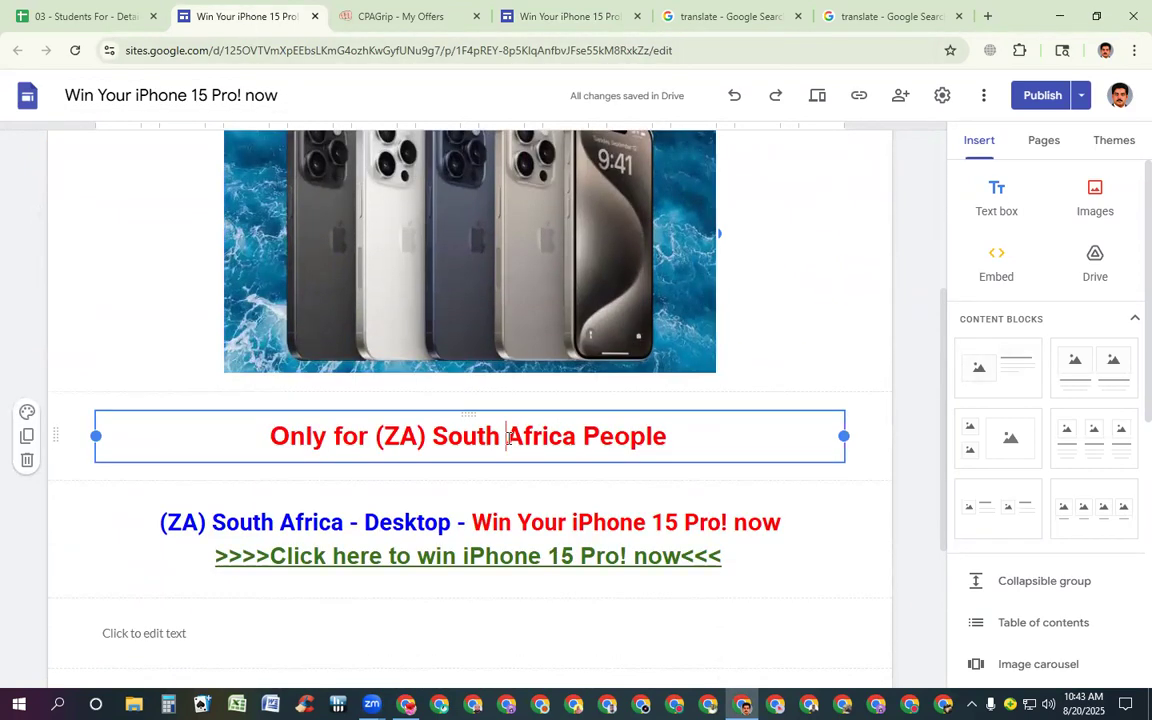
triple_click(510, 436)
key("ctrl+c")
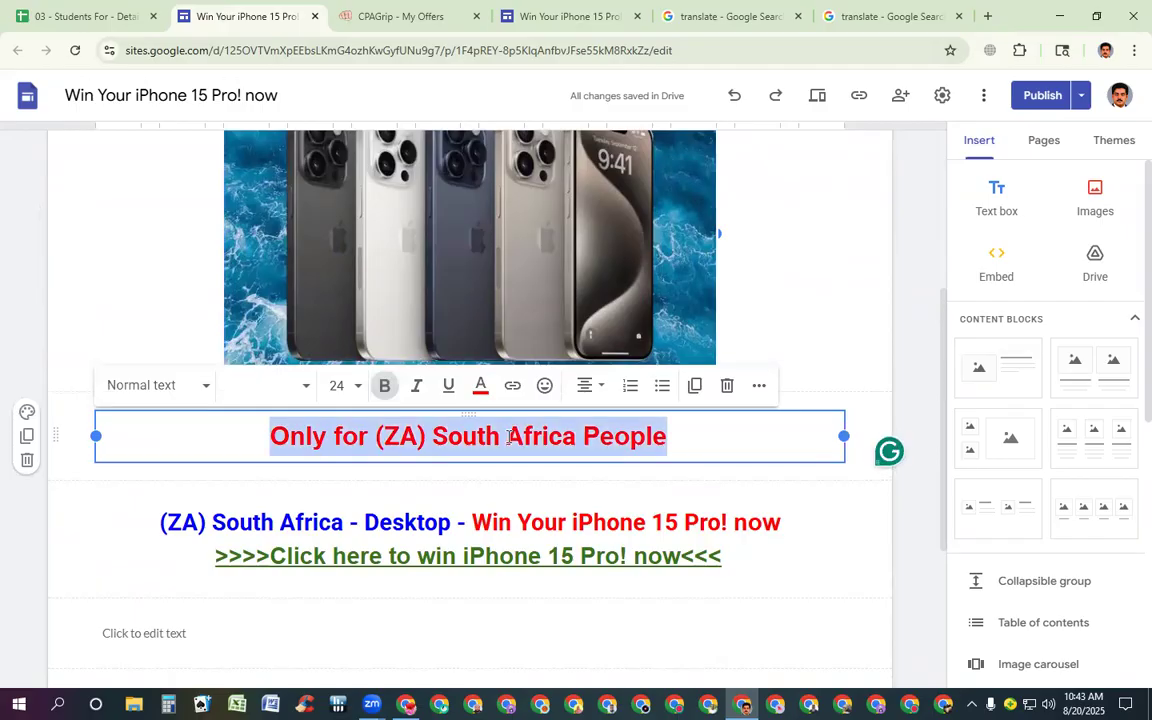
left_click(545, 12)
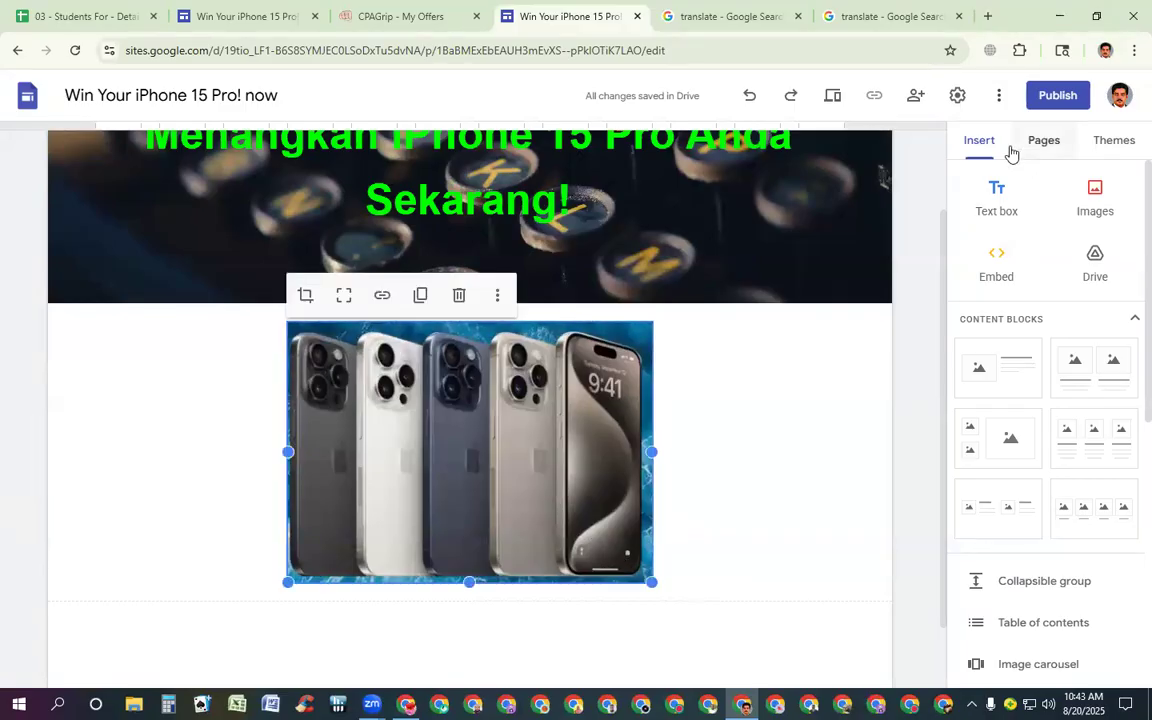
left_click(1000, 197)
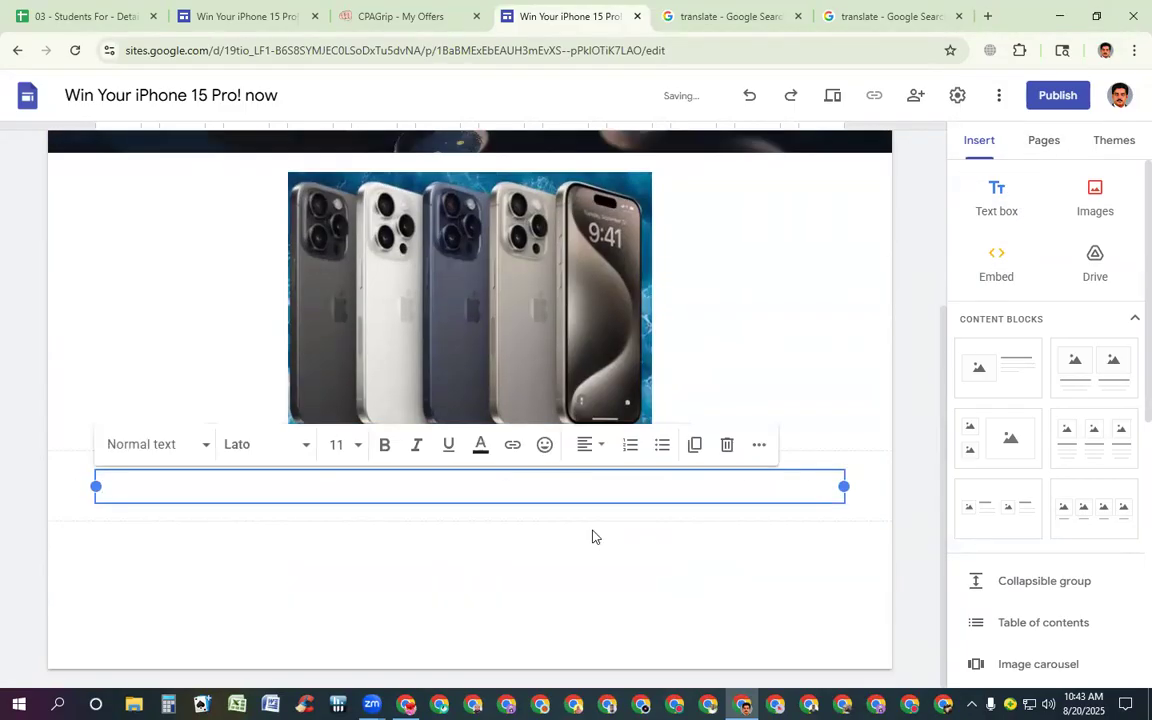
key("ctrl+v")
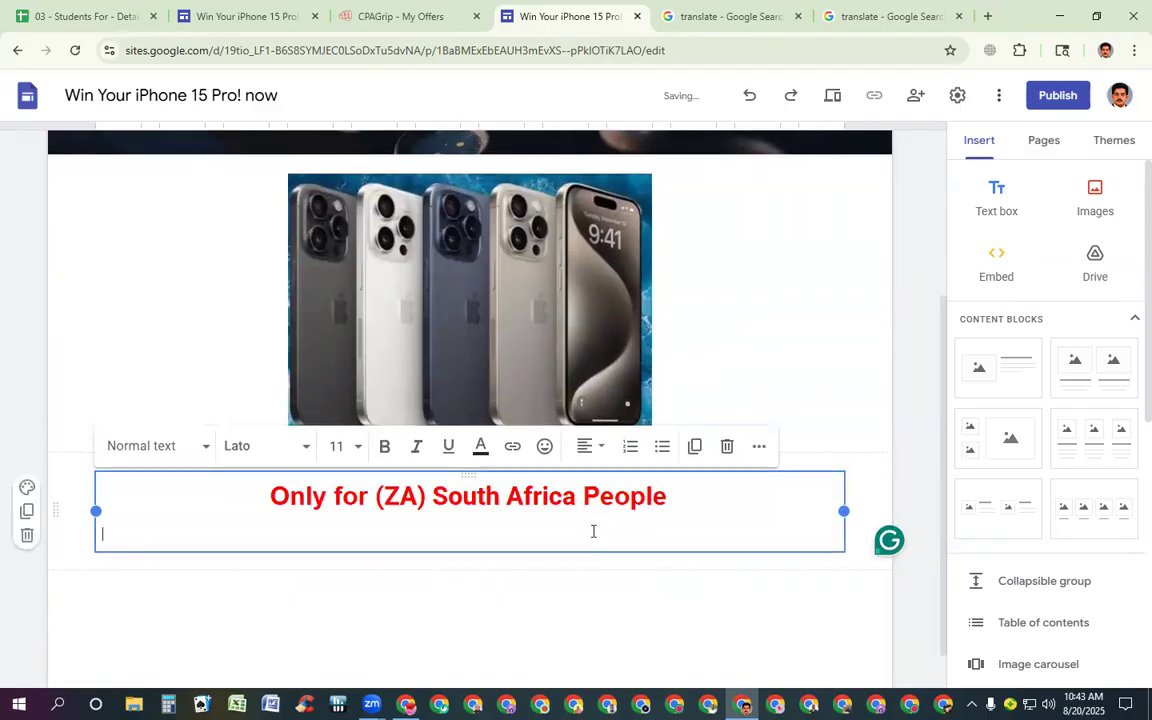
key("BackSpace")
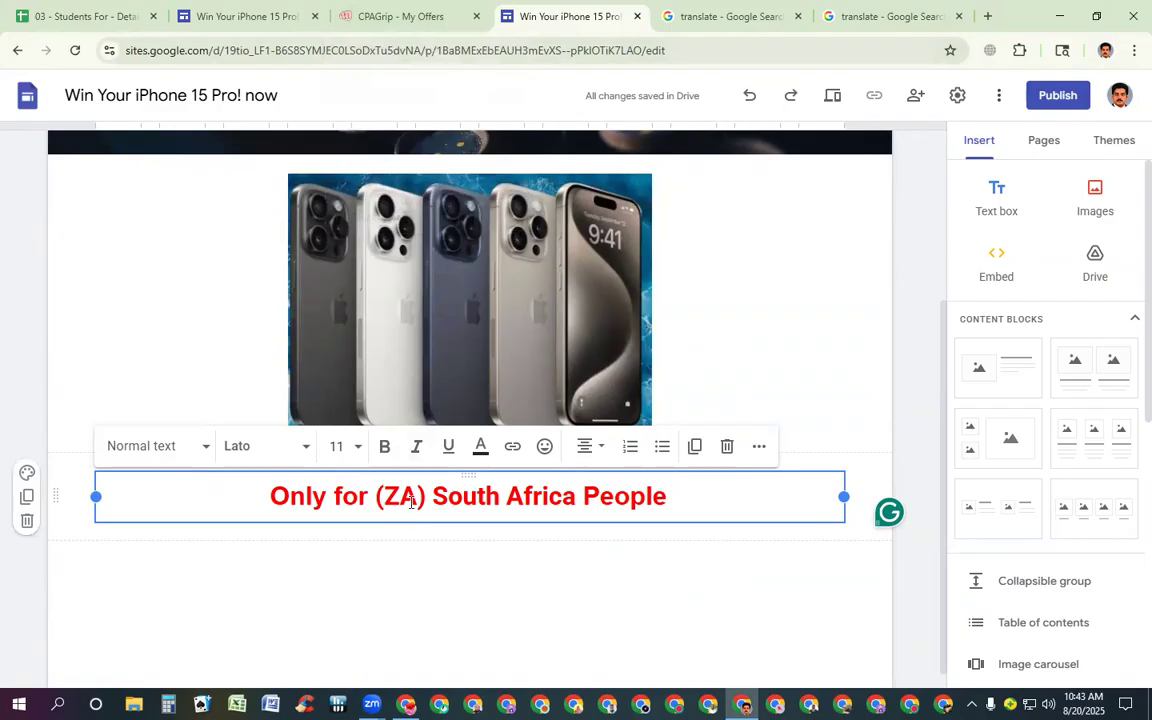
Copy the pasted South Africa line and translate it into Indonesian in Google's translator, replacing the previous source text.
left_click(268, 498)
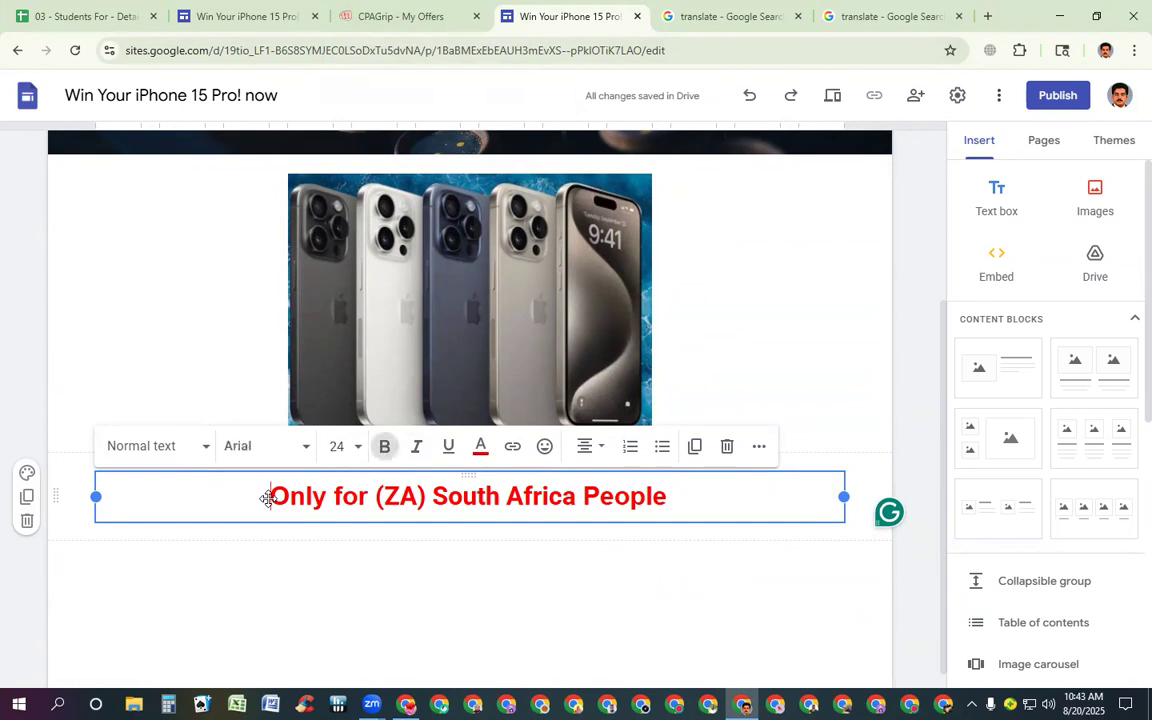
left_click_drag(268, 498, 681, 516)
key("ctrl+c")
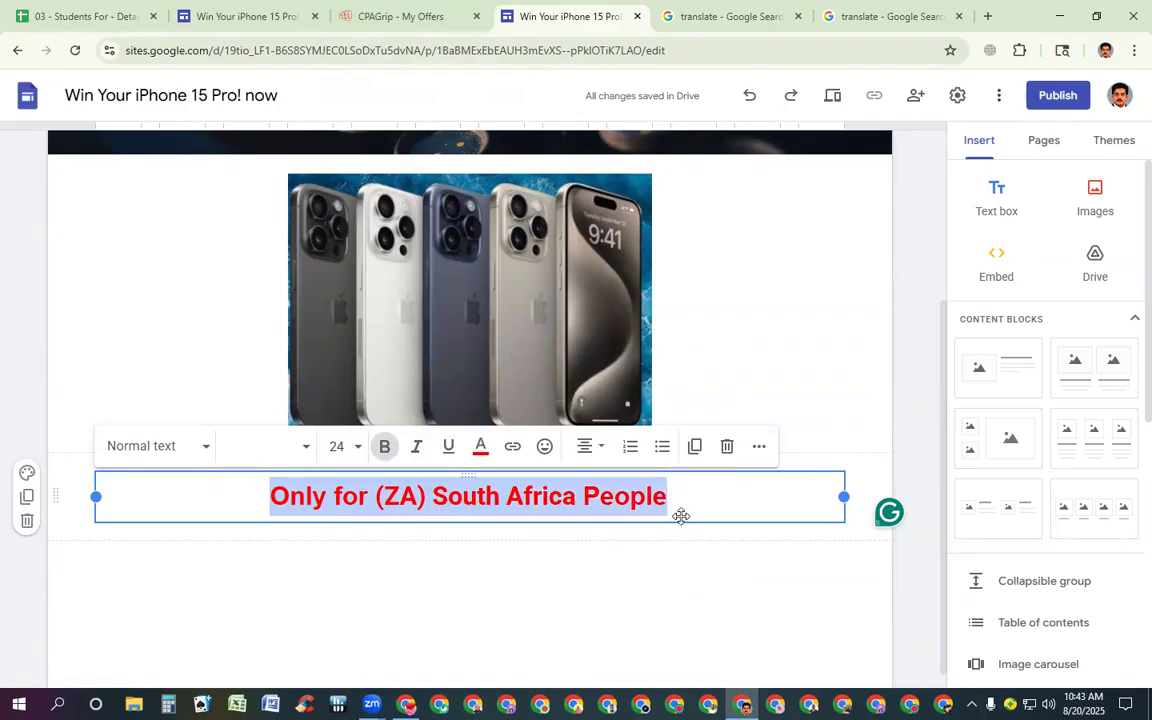
left_click(887, 18)
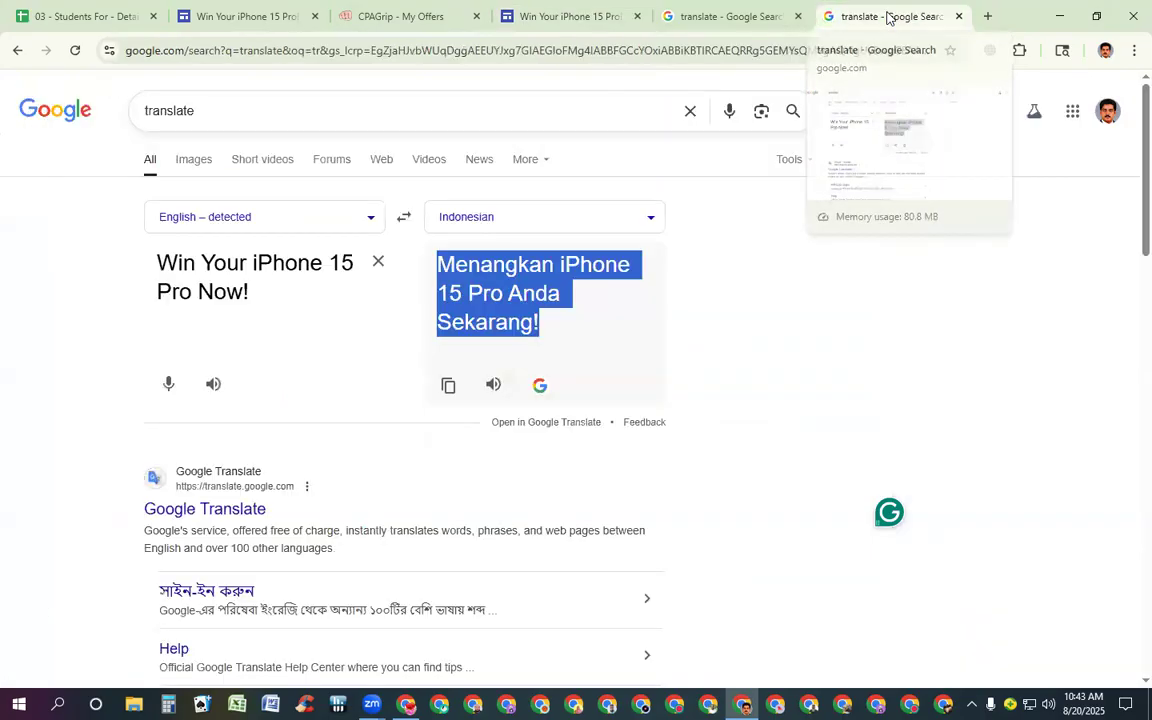
left_click(378, 263)
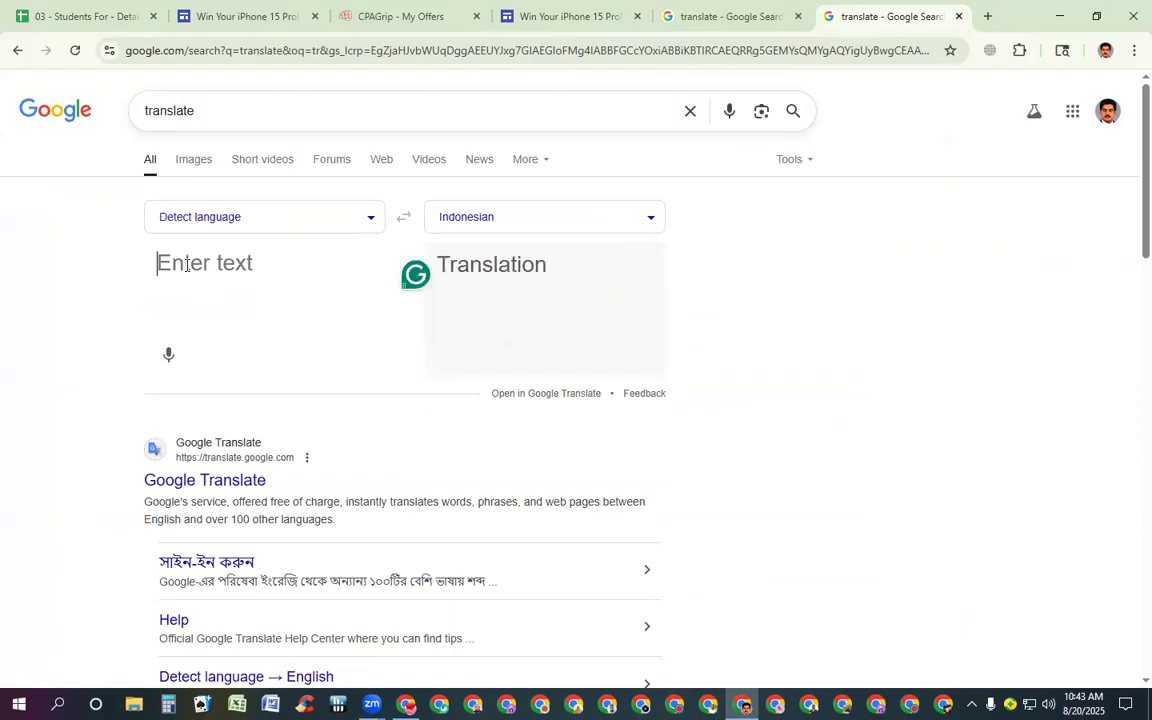
key("ctrl+v")
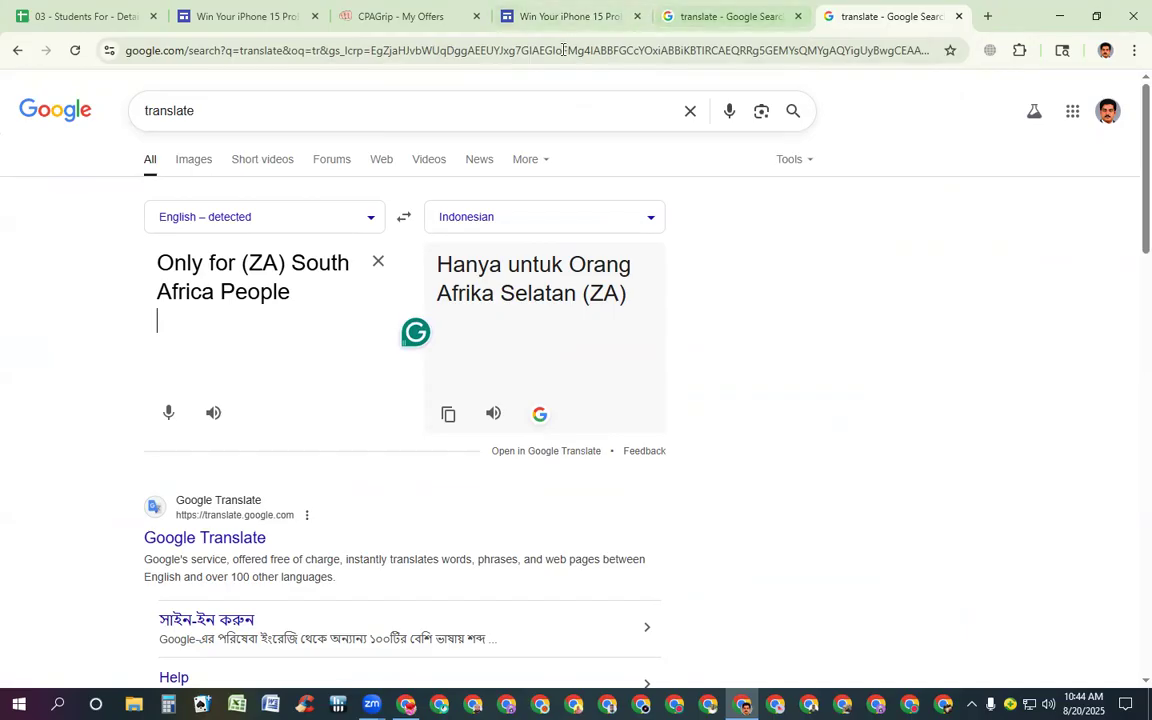
Copy "(MY) Malaysia" from the CPAGrip offer details and replace "(ZA) South Africa" with it in Google's translator source text.
left_click(425, 24)
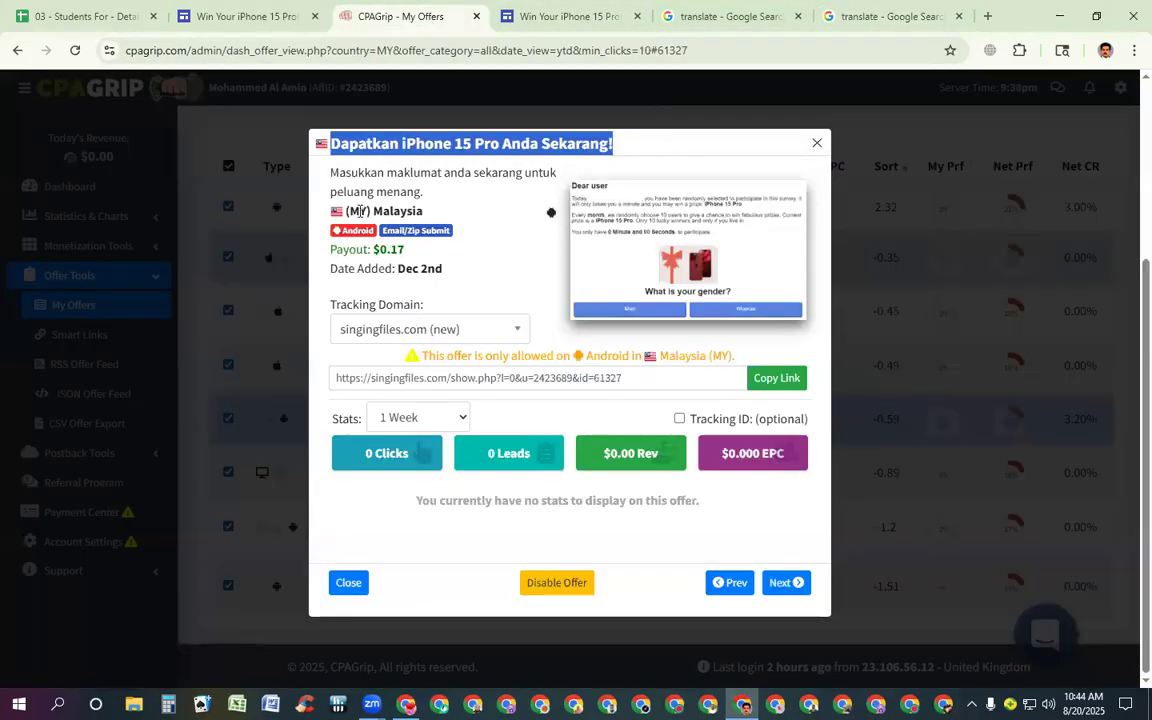
left_click_drag(345, 211, 428, 214)
key("ctrl+c")
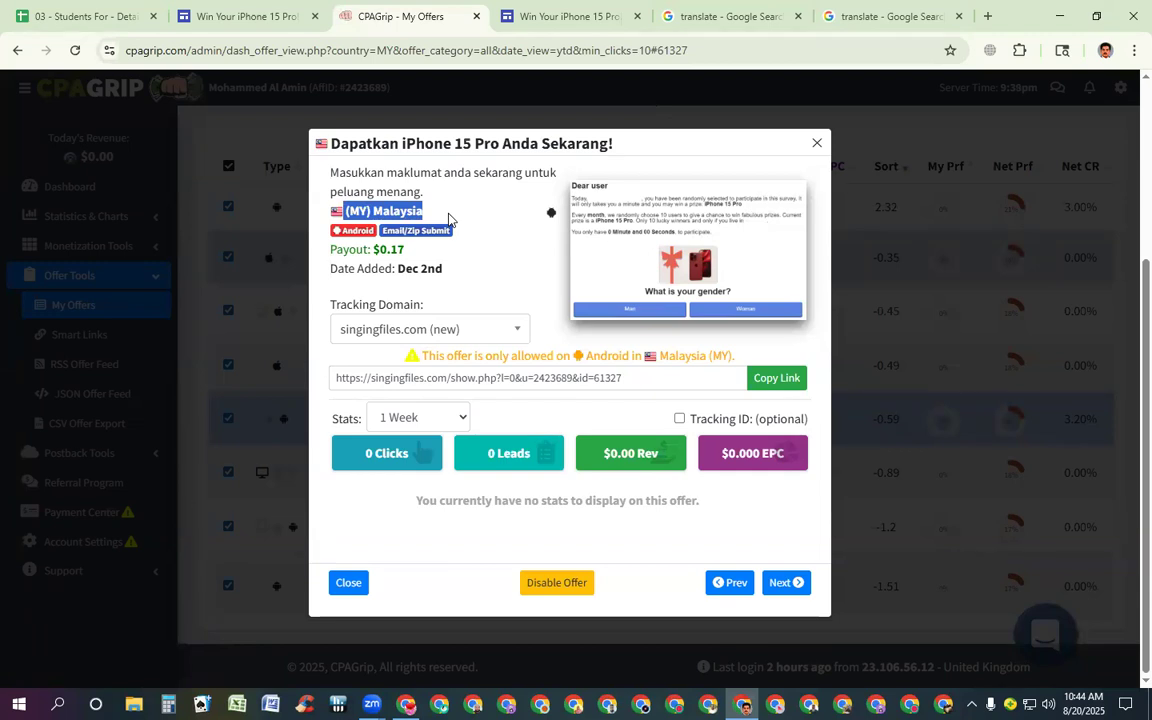
left_click(568, 16)
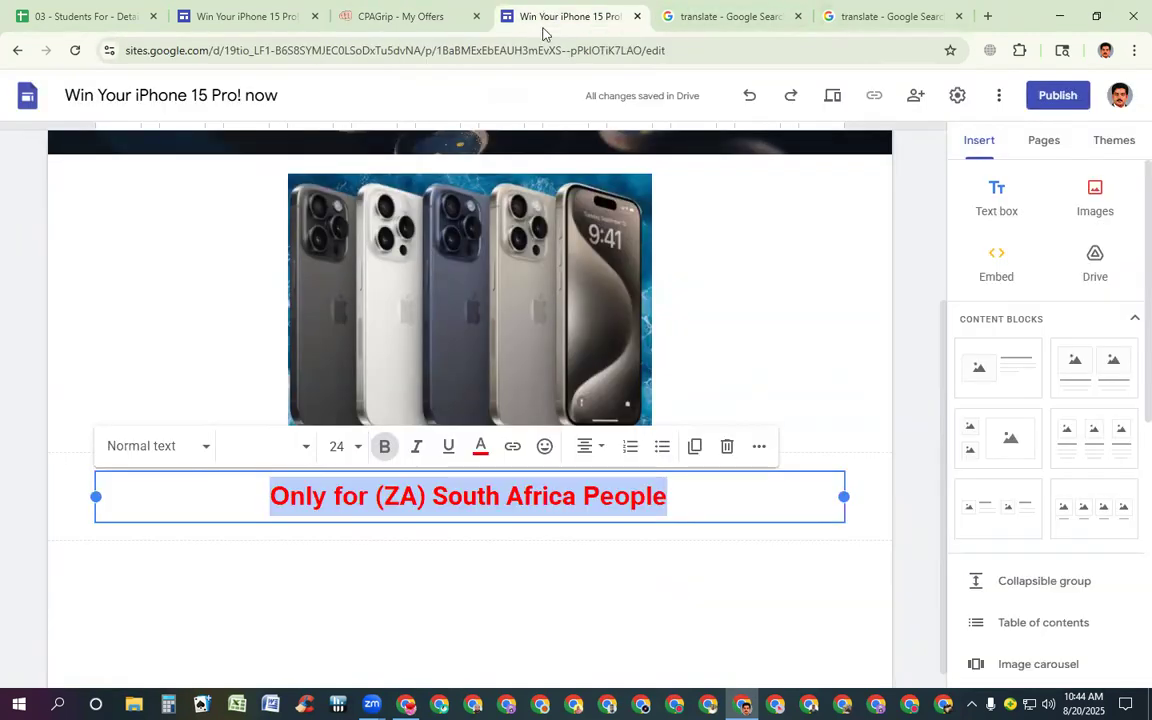
left_click(841, 15)
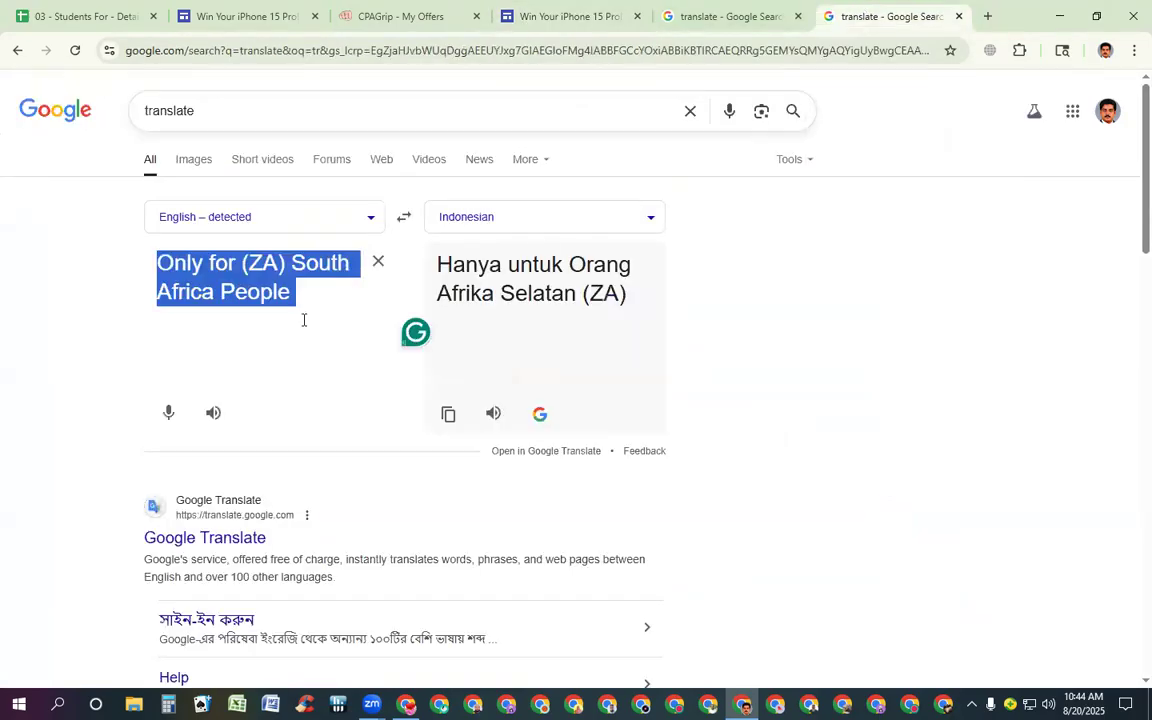
left_click(247, 266)
left_click_drag(242, 265, 214, 291)
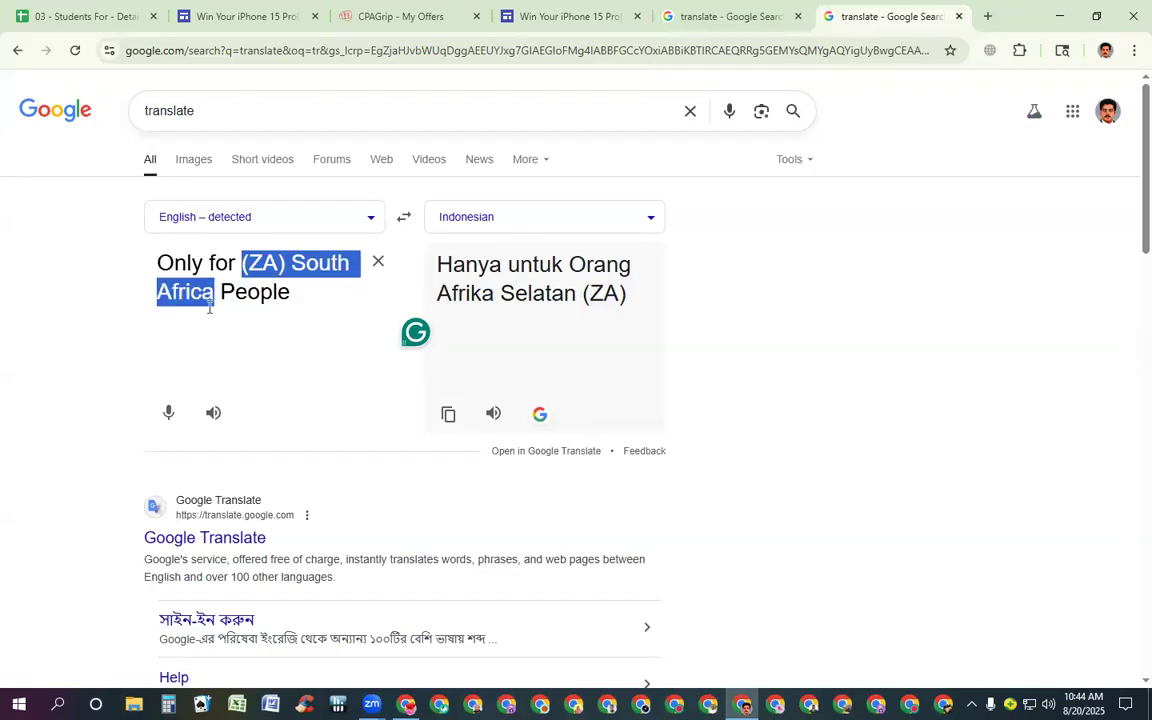
key("ctrl+v")
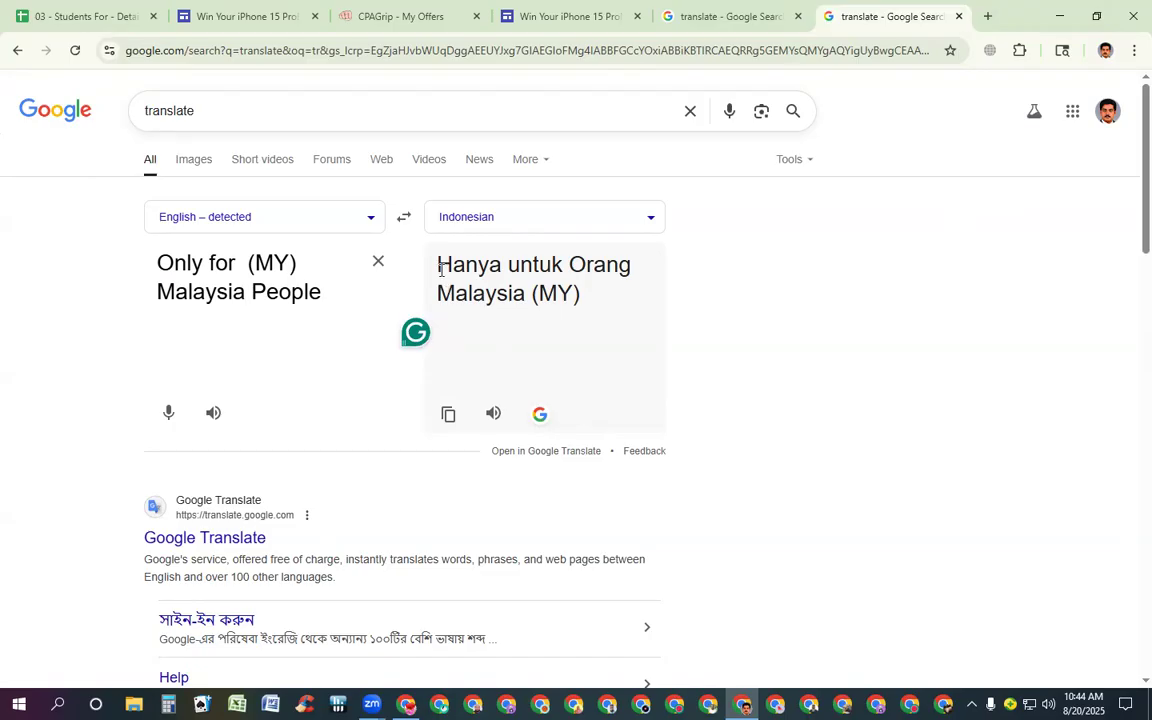
Replace the South Africa line on the new Google Sites page with the copied translation "Hanya untuk Orang Malaysia (MY)".
left_click_drag(436, 268, 604, 309)
key("ctrl+c")
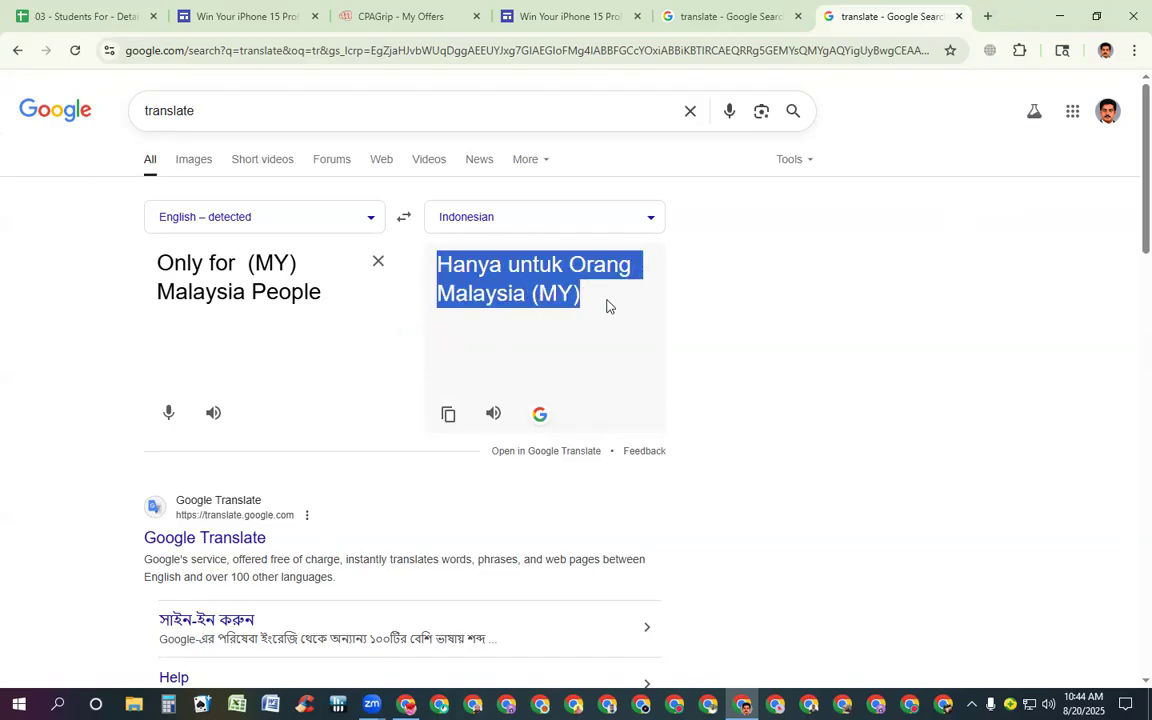
left_click(560, 16)
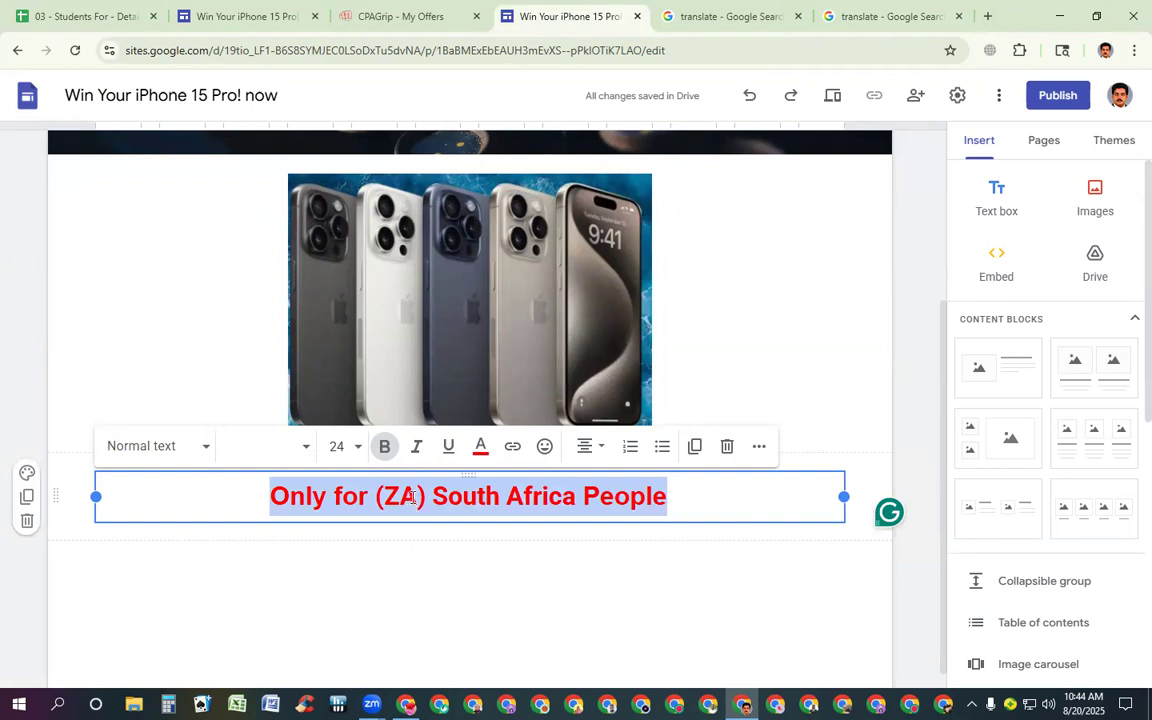
key("ctrl+v")
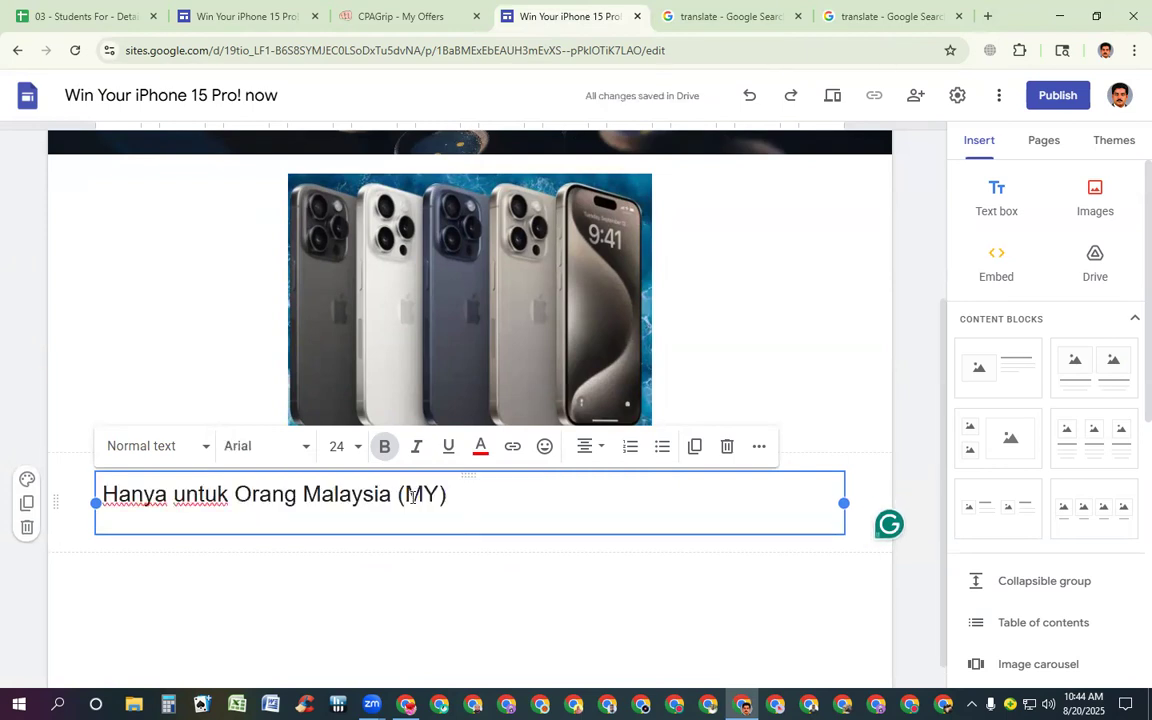
Format the "Hanya untuk Orang Malaysia (MY)" line as size 22, bold, red (#ff0000) and centred.
key("ctrl+a")
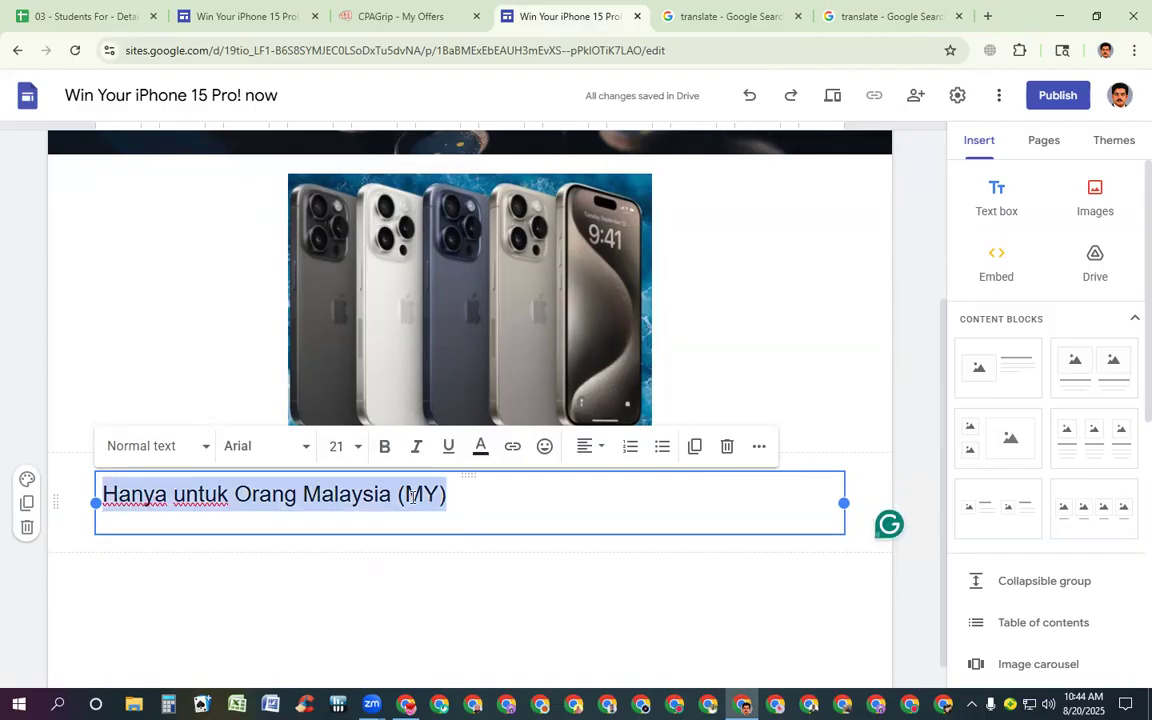
left_click(361, 450)
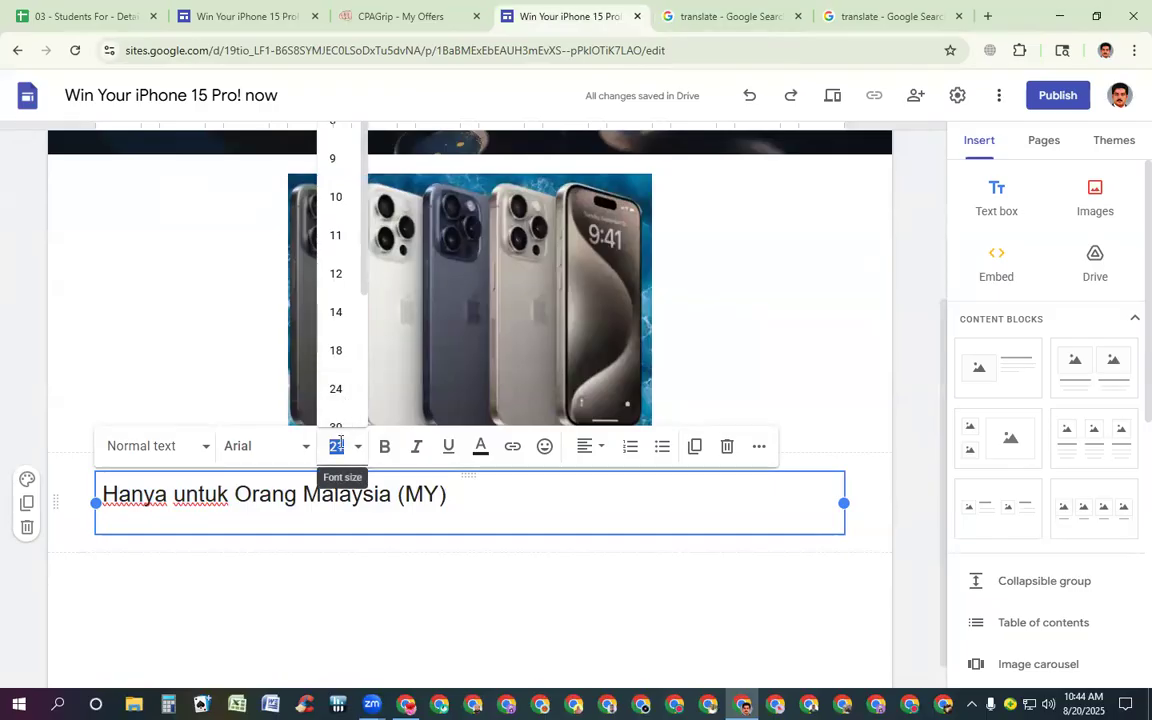
type("2")
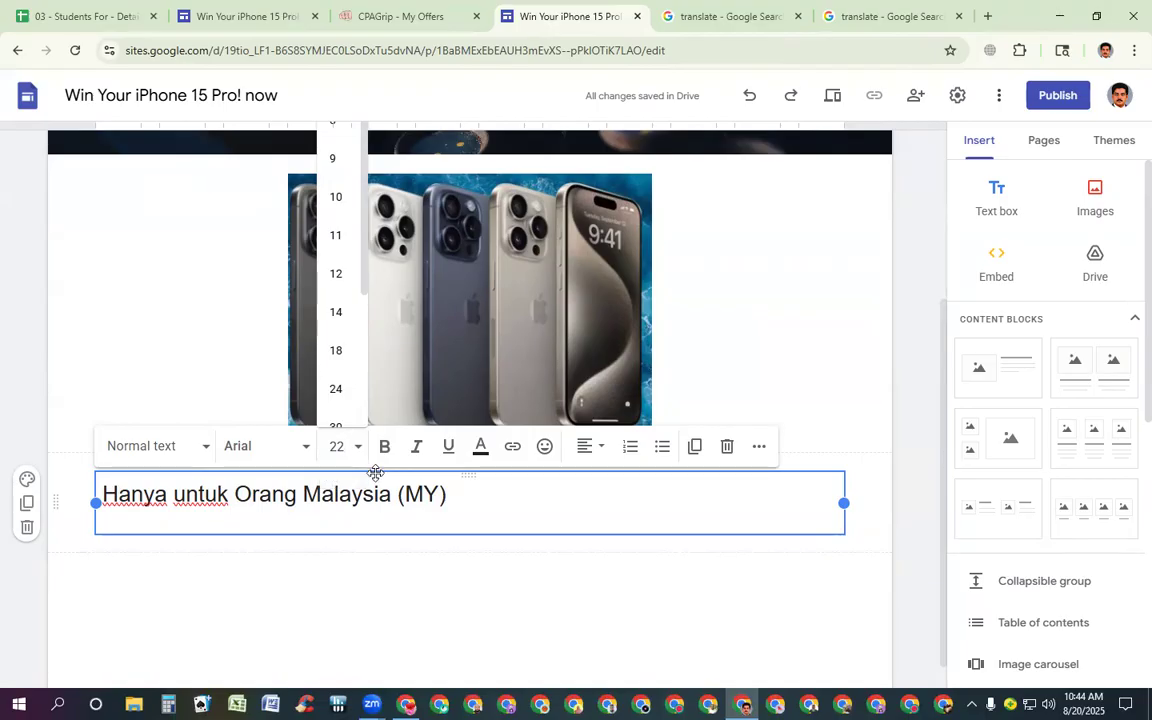
key("Return")
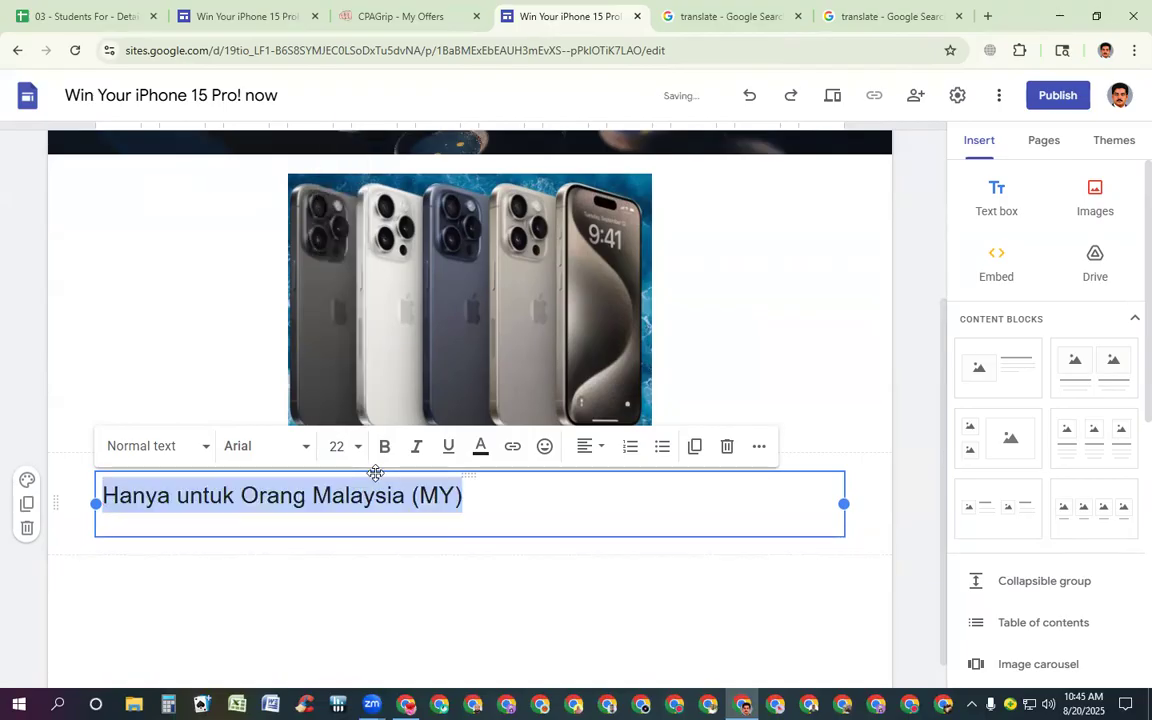
left_click(384, 446)
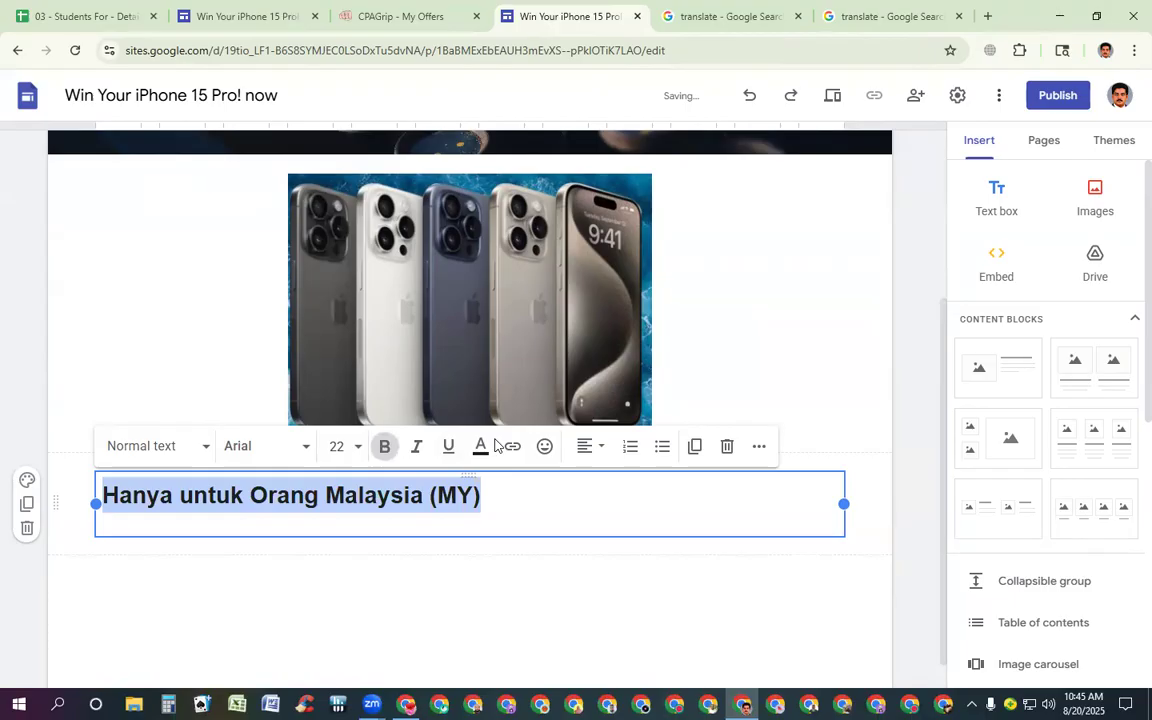
left_click(481, 447)
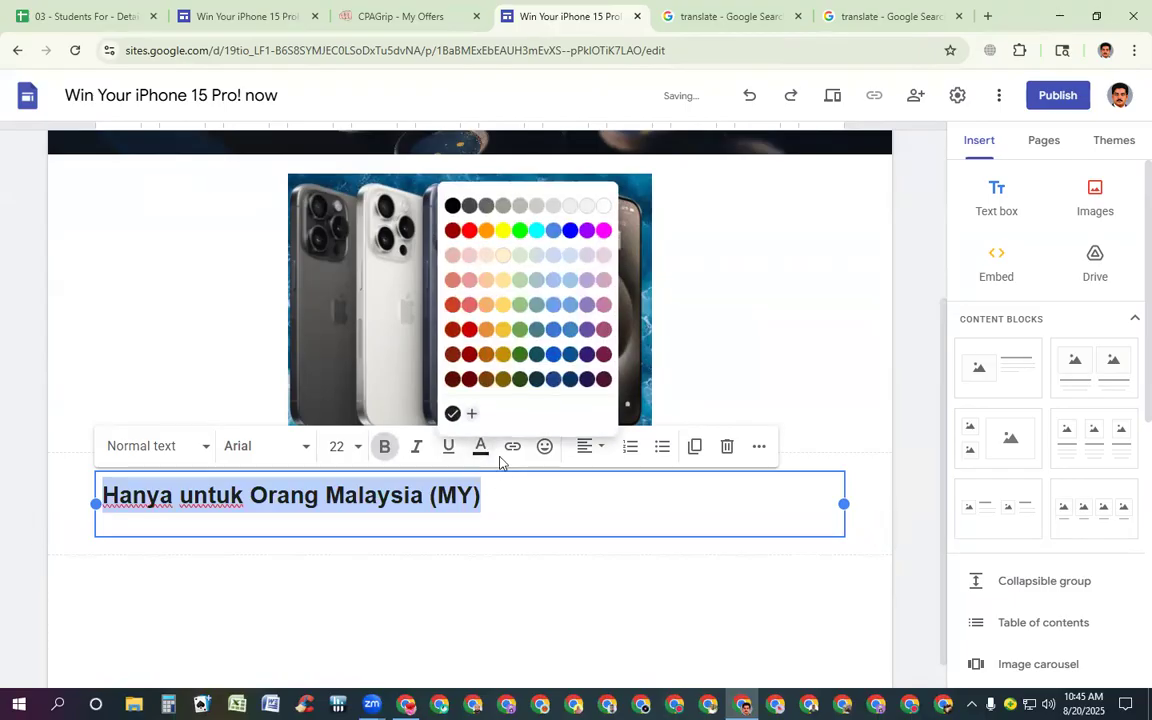
left_click(469, 230)
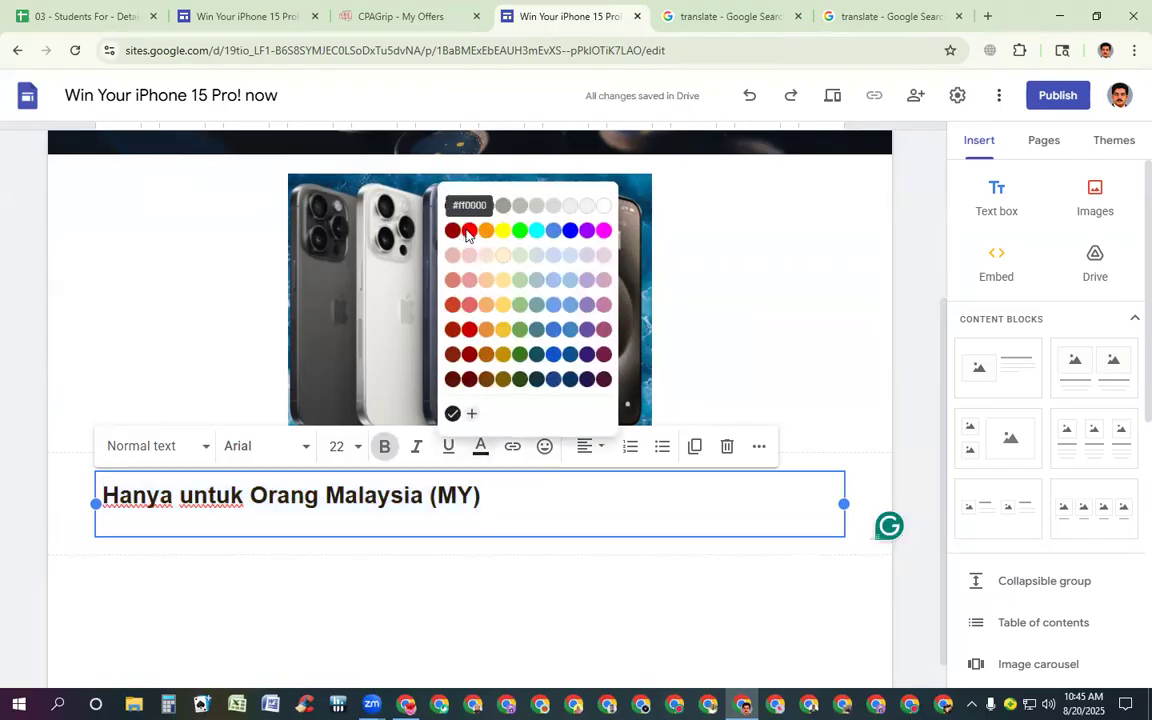
left_click(599, 451)
left_click(586, 529)
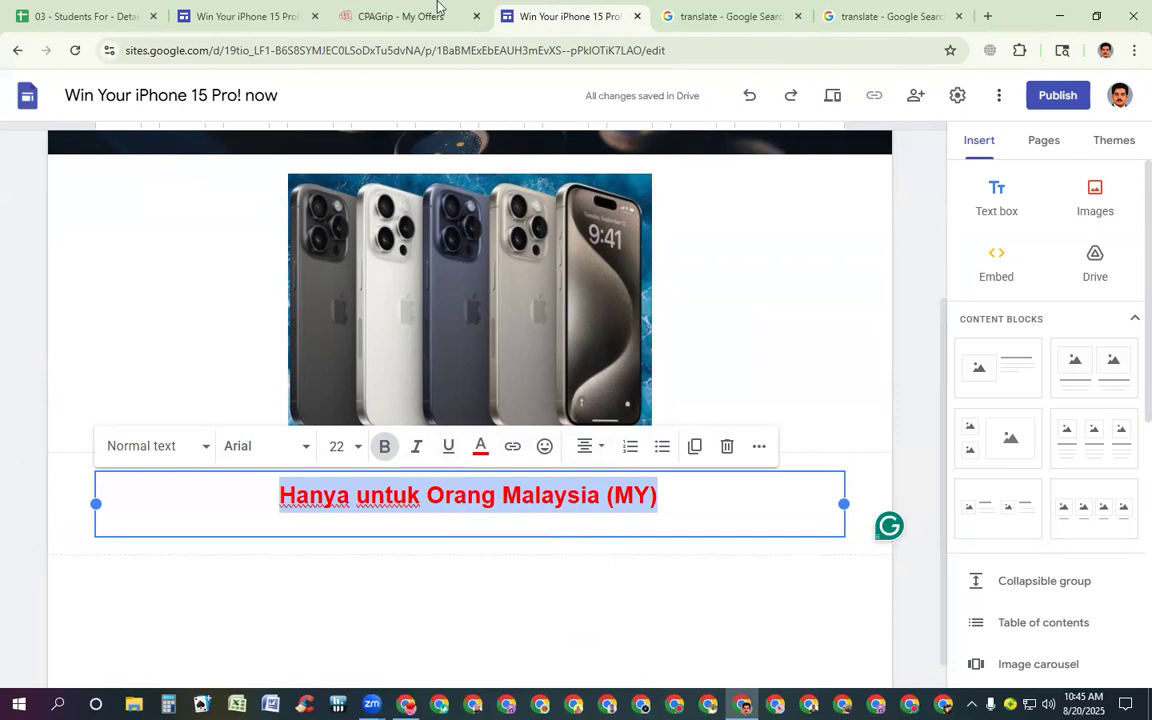
Delete the empty line below the Malaysia text inside its text box.
mouse_move(216, 9)
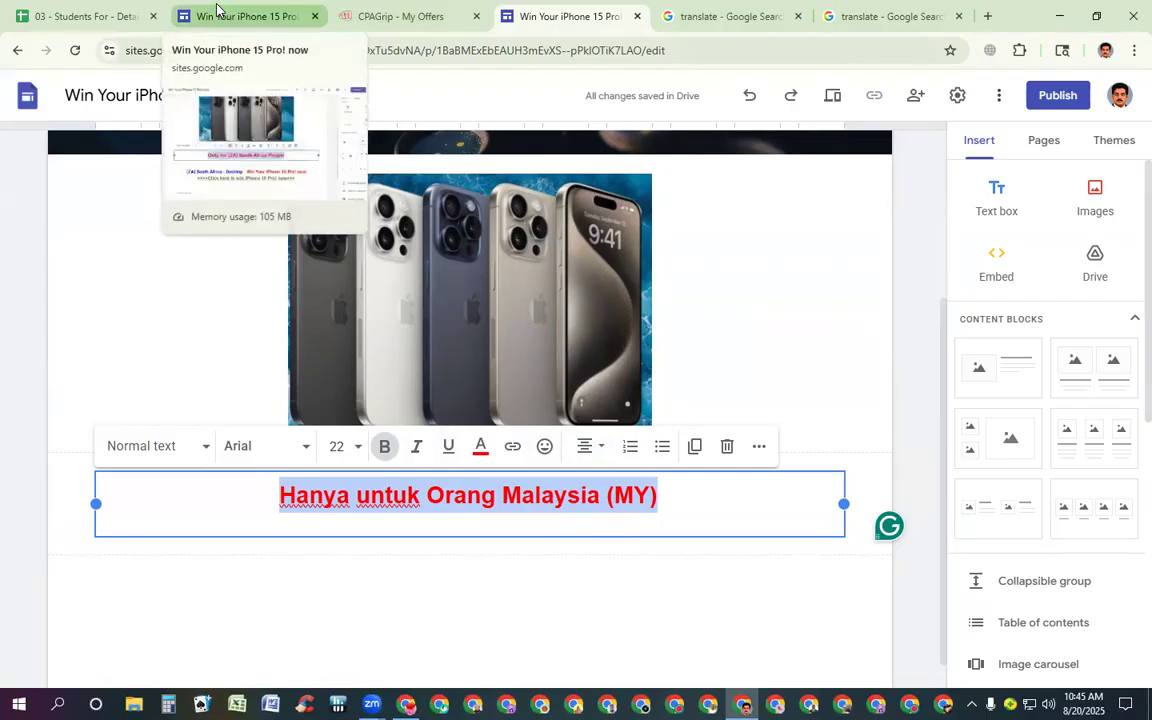
left_click(119, 521)
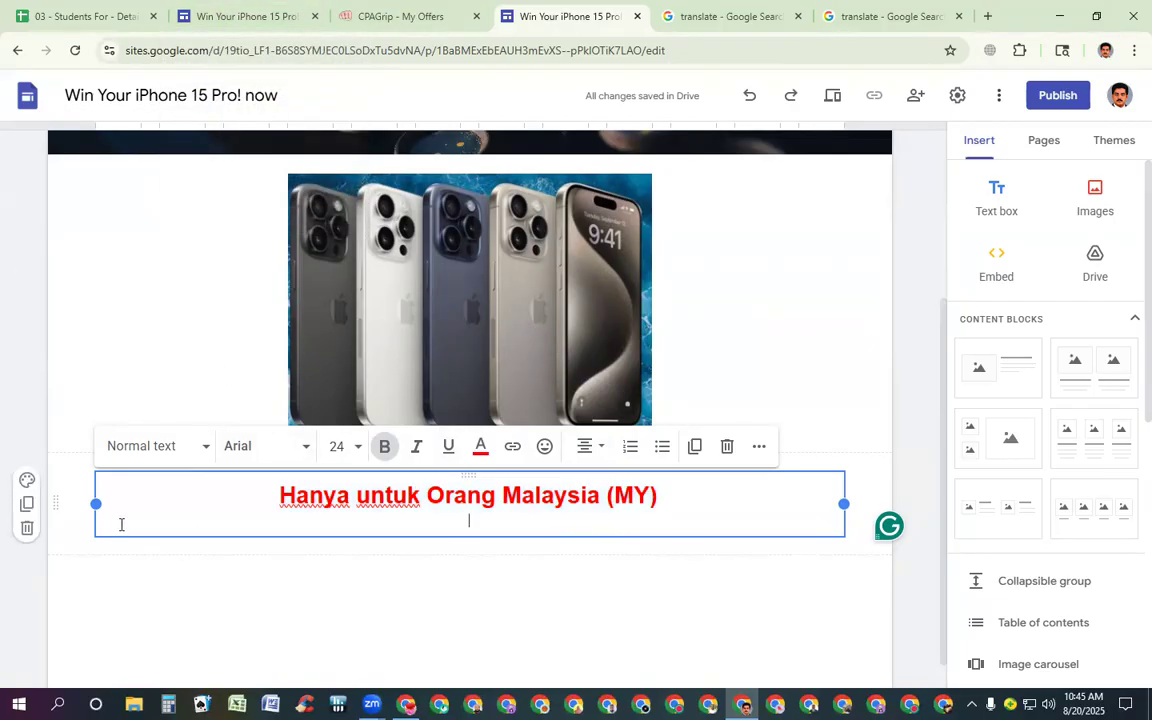
key("BackSpace")
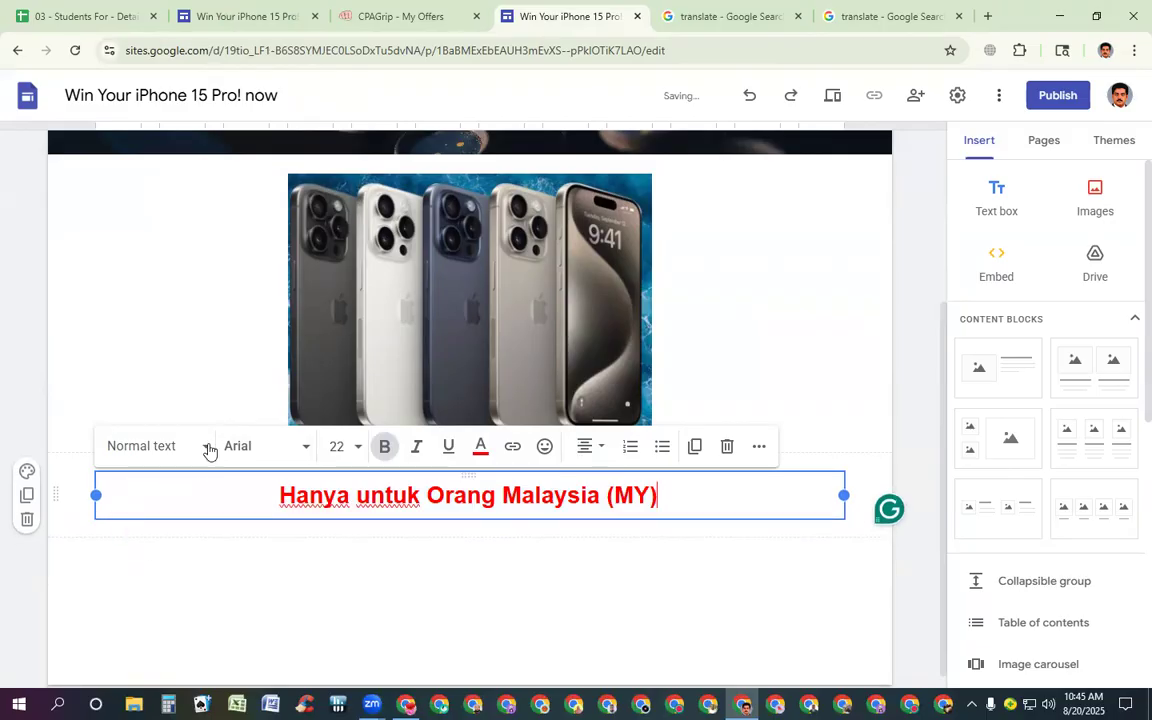
On the sample site, add an empty text box below the South Africa line and delete the three empty sections under the offer text.
left_click(270, 19)
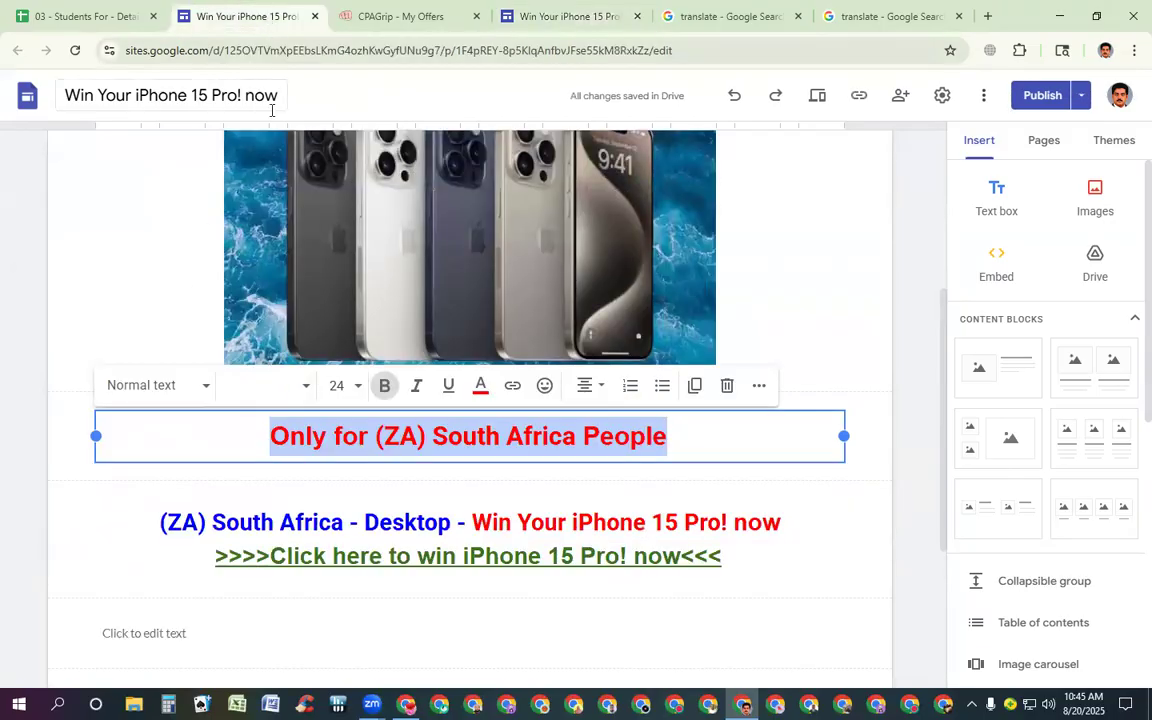
left_click(994, 202)
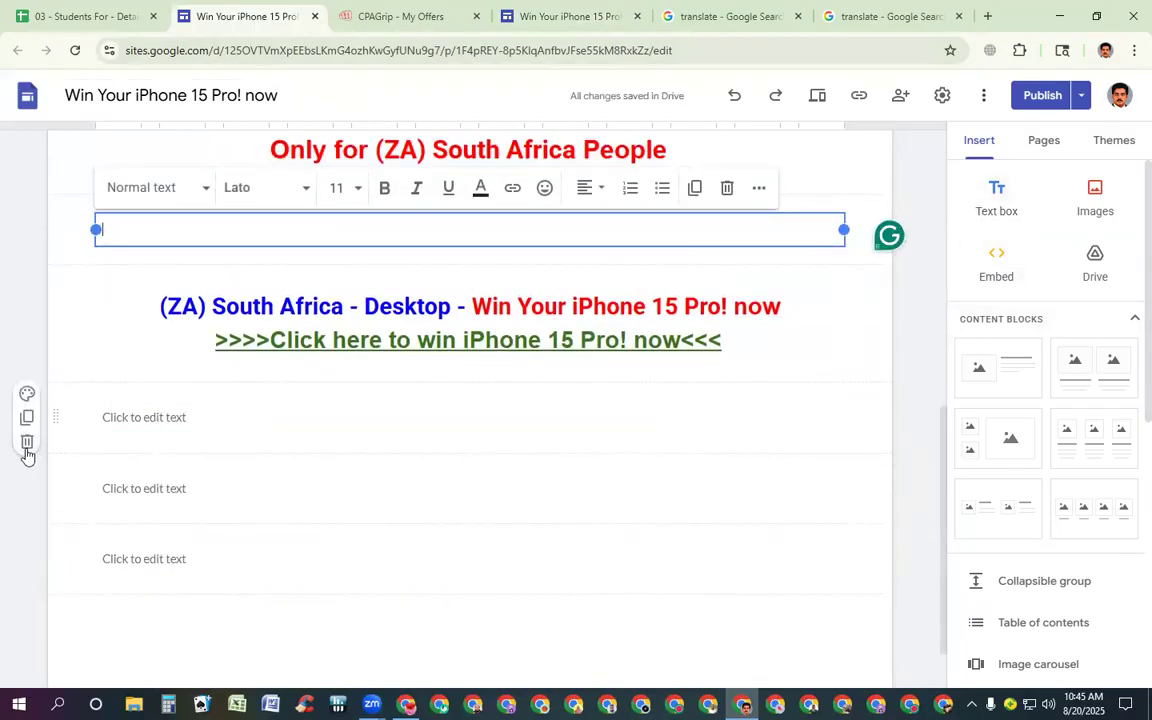
left_click(27, 443)
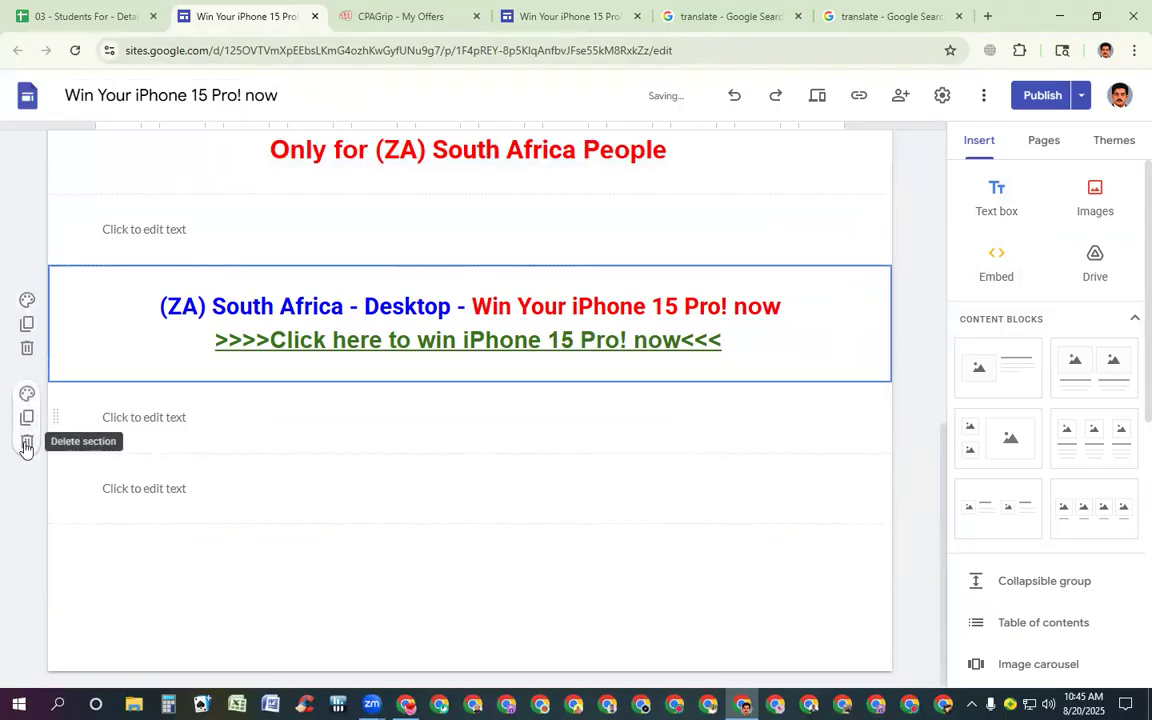
left_click(27, 443)
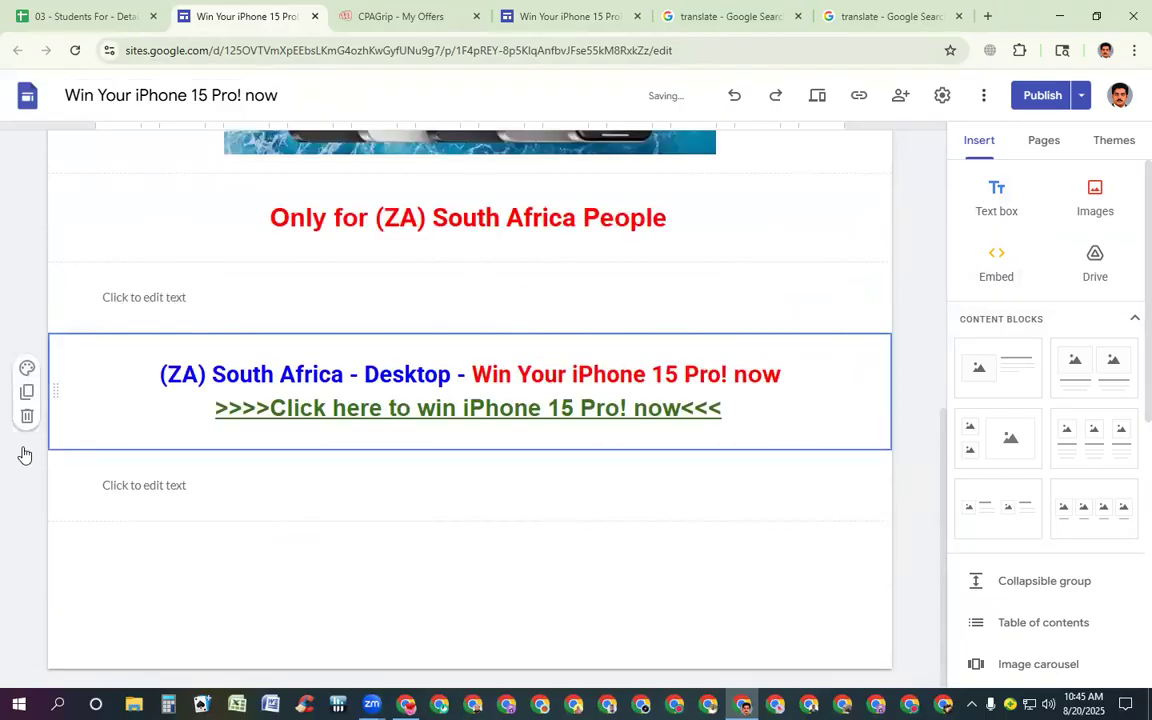
left_click(40, 482)
left_click(28, 512)
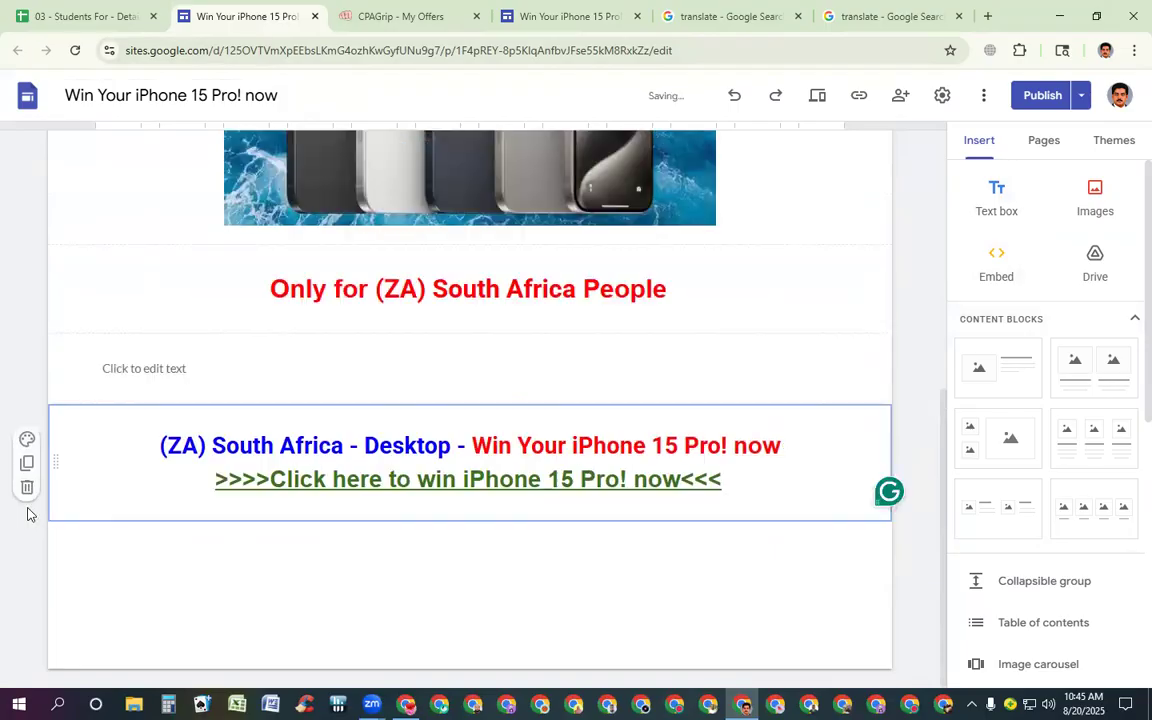
Copy the sample site's two-line offer text into a new text box below the Malaysia line and remove the link from its "Click here" line.
left_click(342, 469)
key("ctrl+a")
key("ctrl+c")
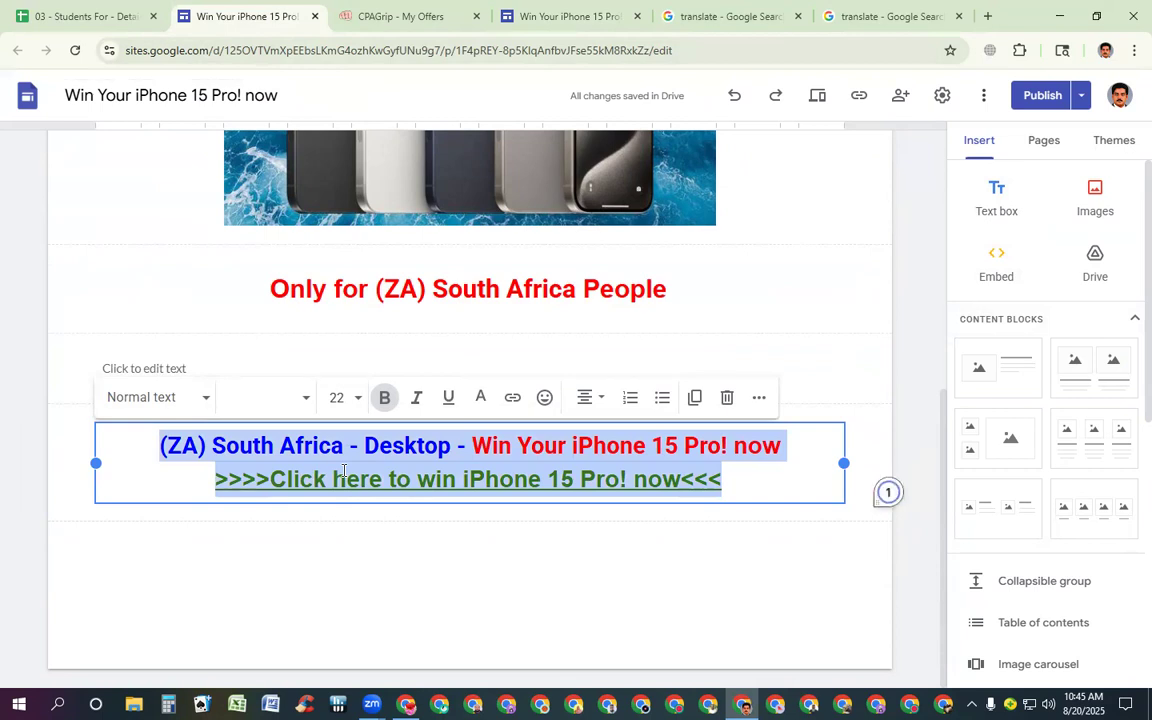
left_click(583, 22)
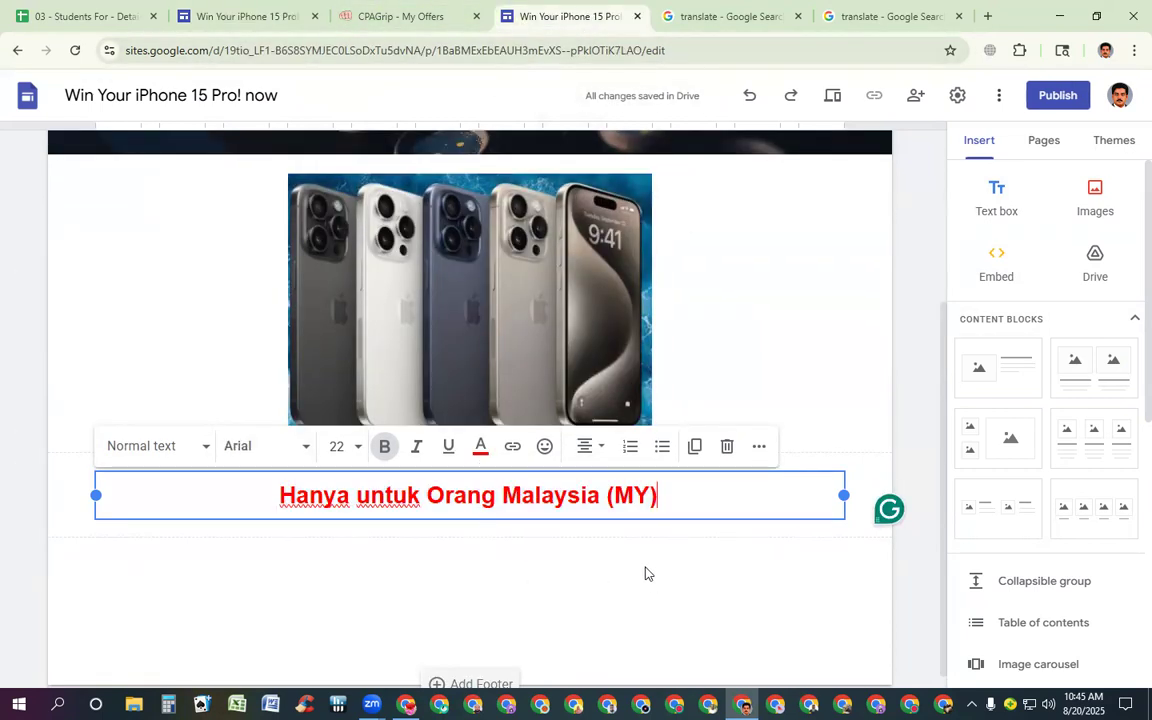
left_click(1004, 200)
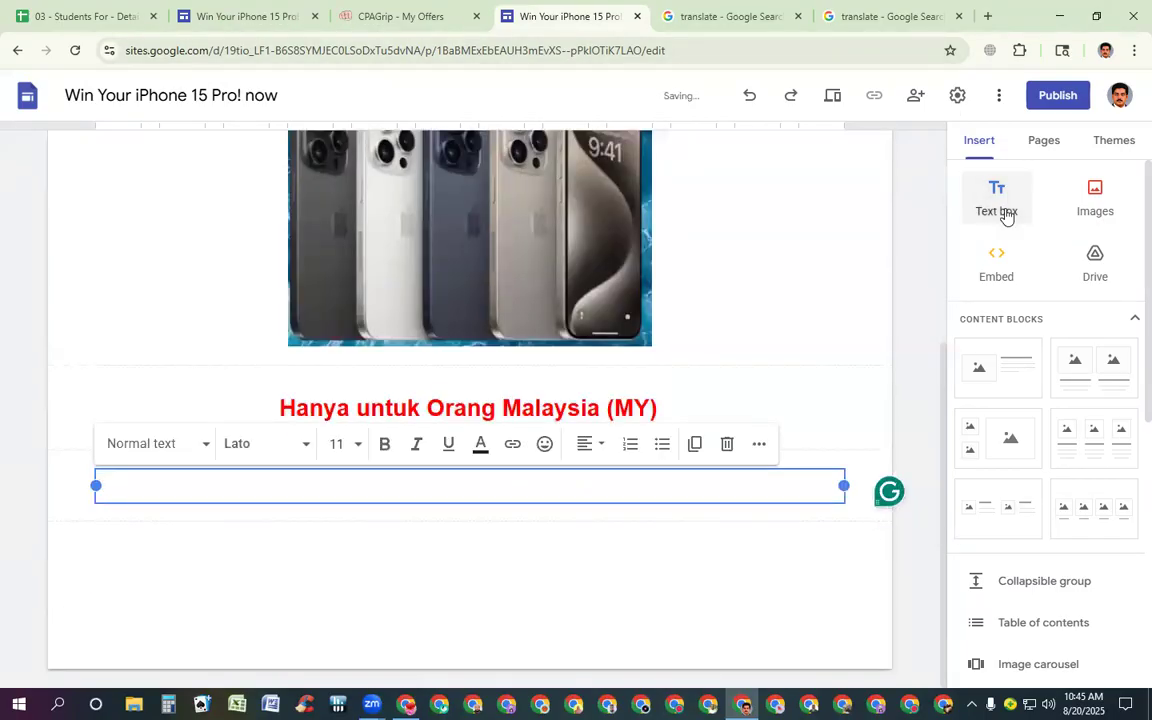
key("ctrl+v")
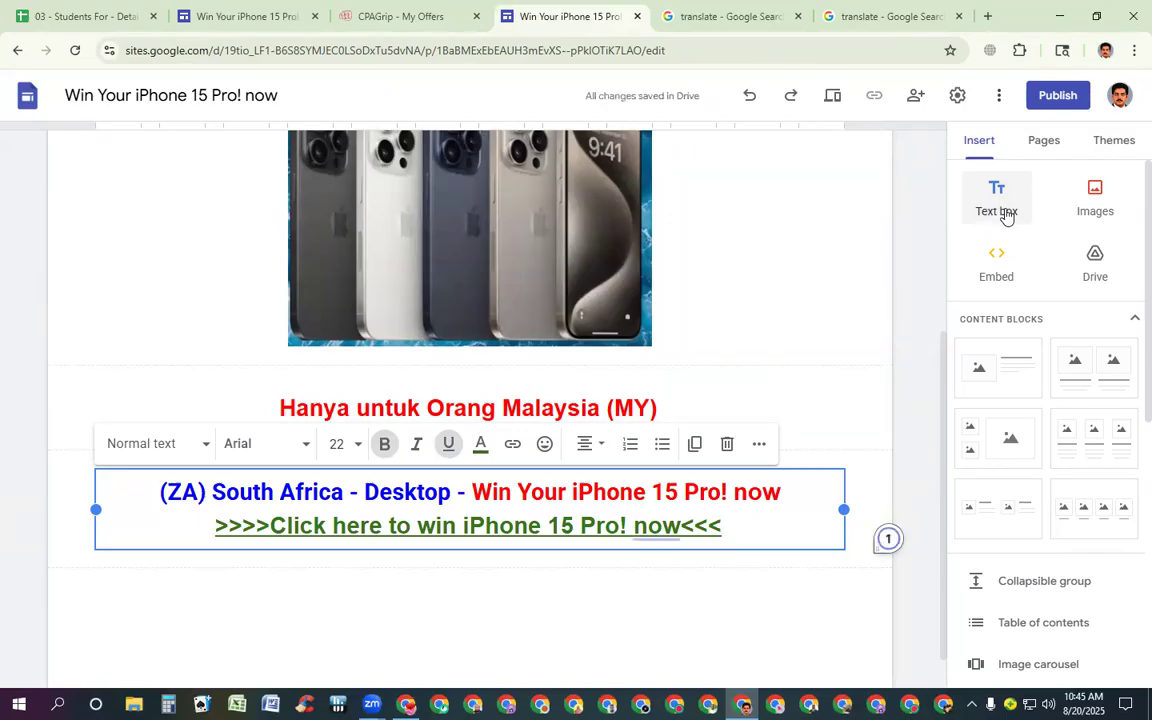
left_click(574, 522)
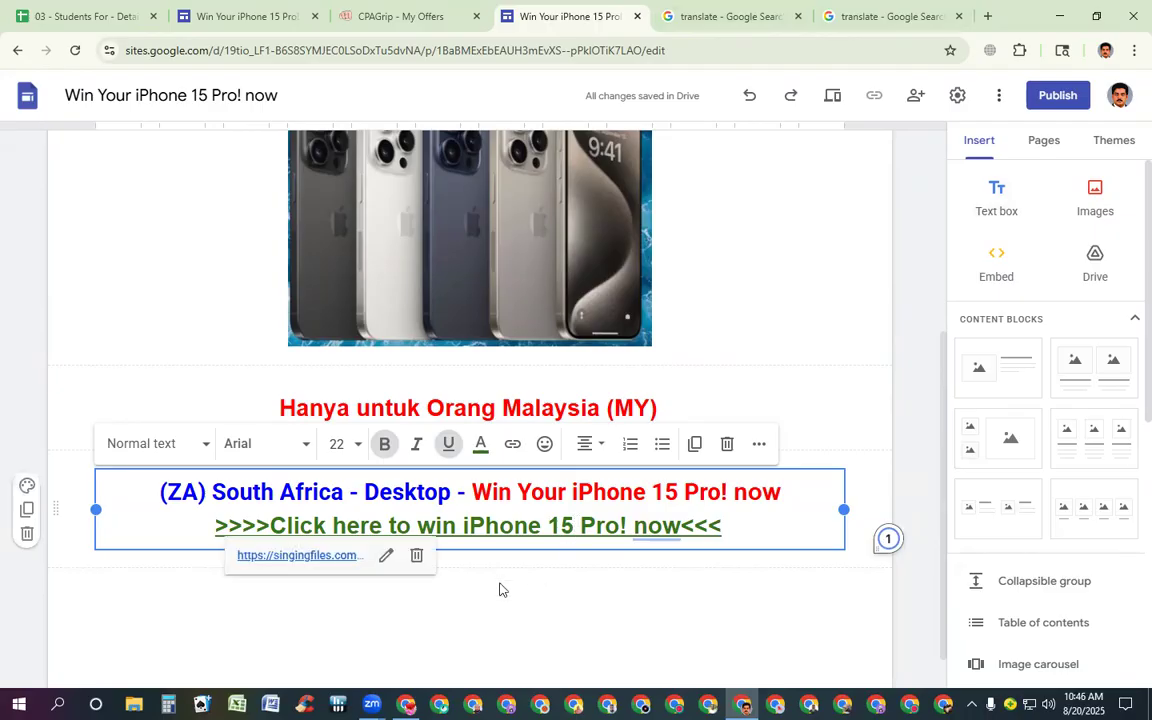
left_click(417, 556)
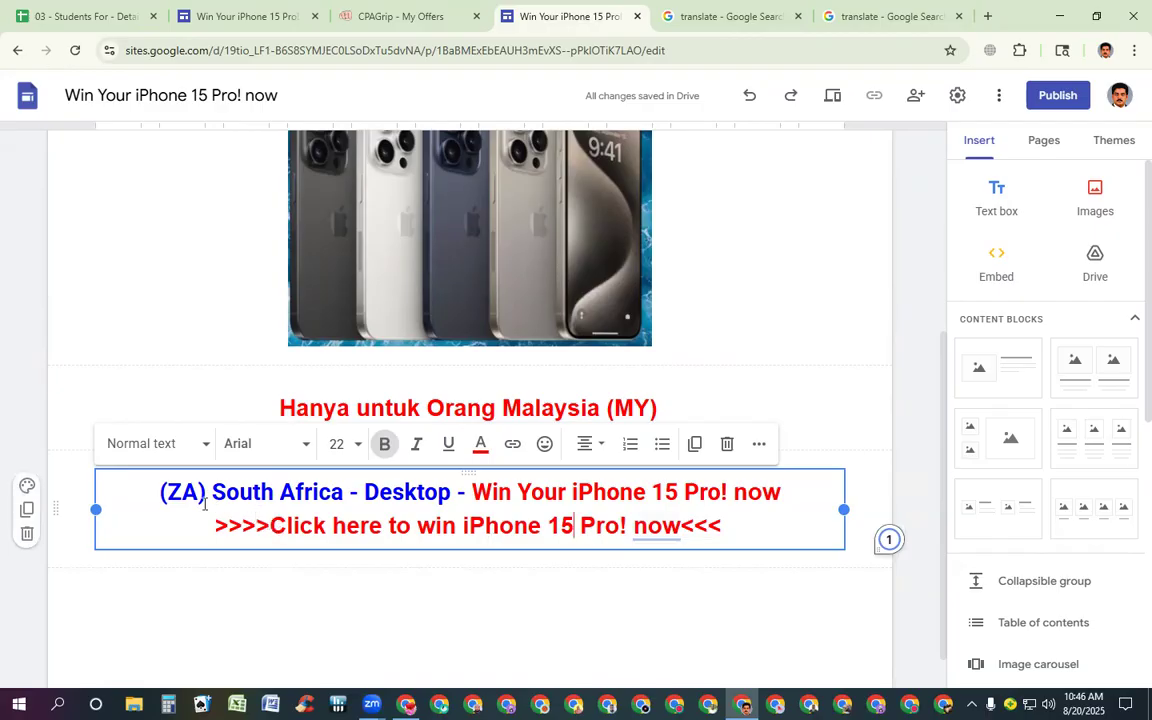
Replace "(ZA) South Africa" with "(MY) Malaysia" at the start of the pasted offer text, checking the country in the CPAGrip offer.
left_click(375, 17)
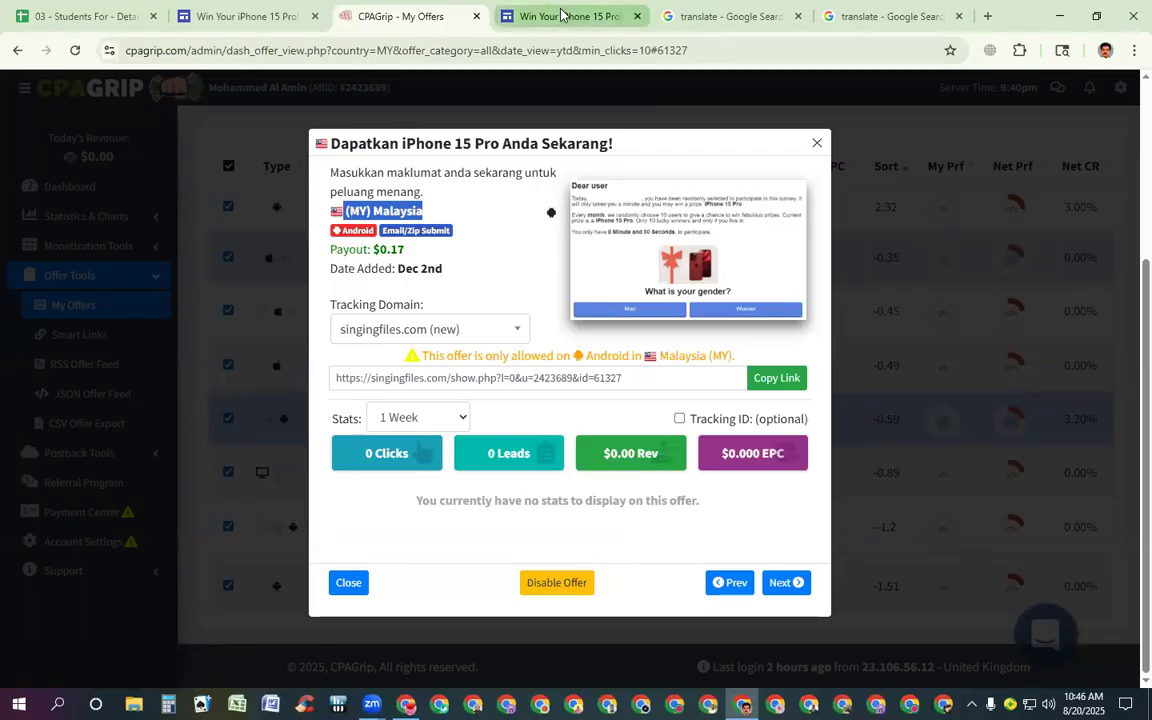
left_click(512, 16)
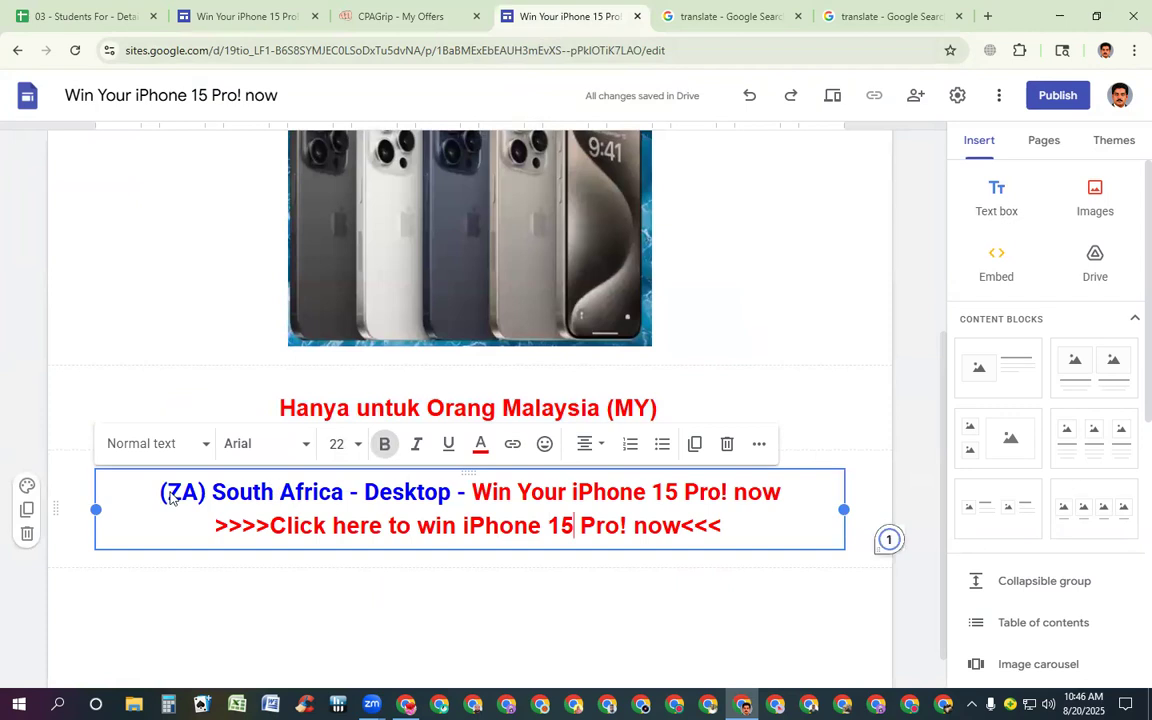
left_click_drag(161, 493, 344, 492)
type("(MY) Malaysia")
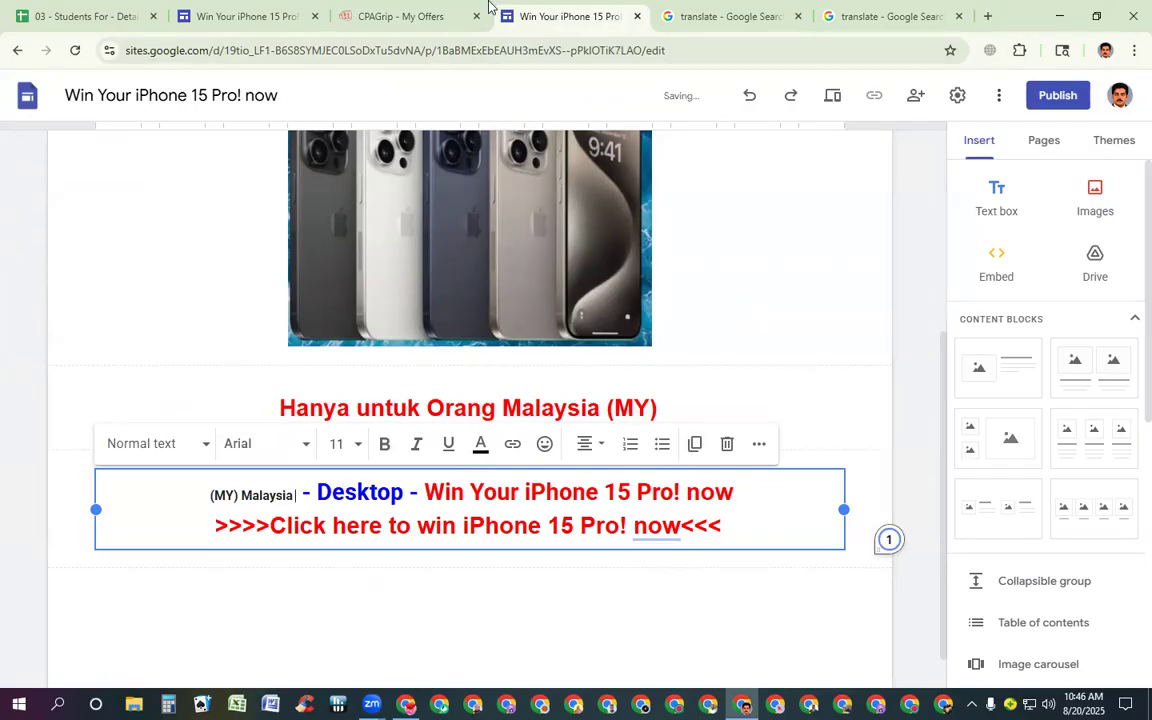
Replace "Desktop" in the offer text's first line with "Android" copied from the CPAGrip offer details.
left_click(425, 17)
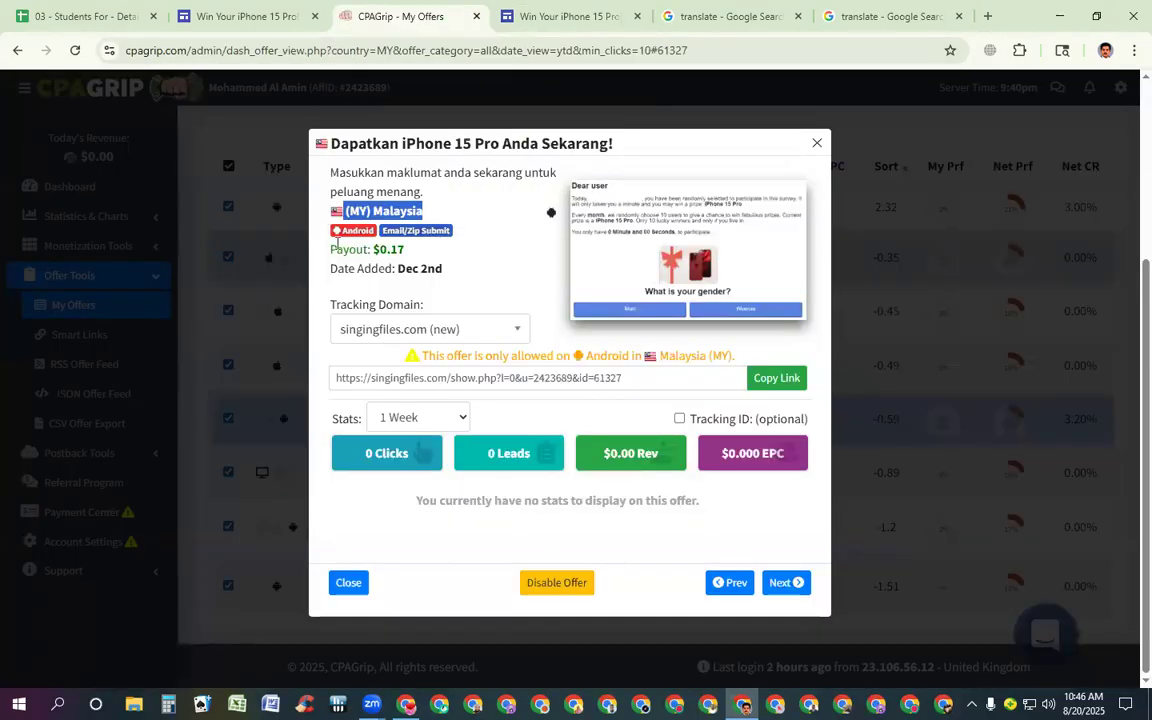
left_click_drag(331, 234, 378, 238)
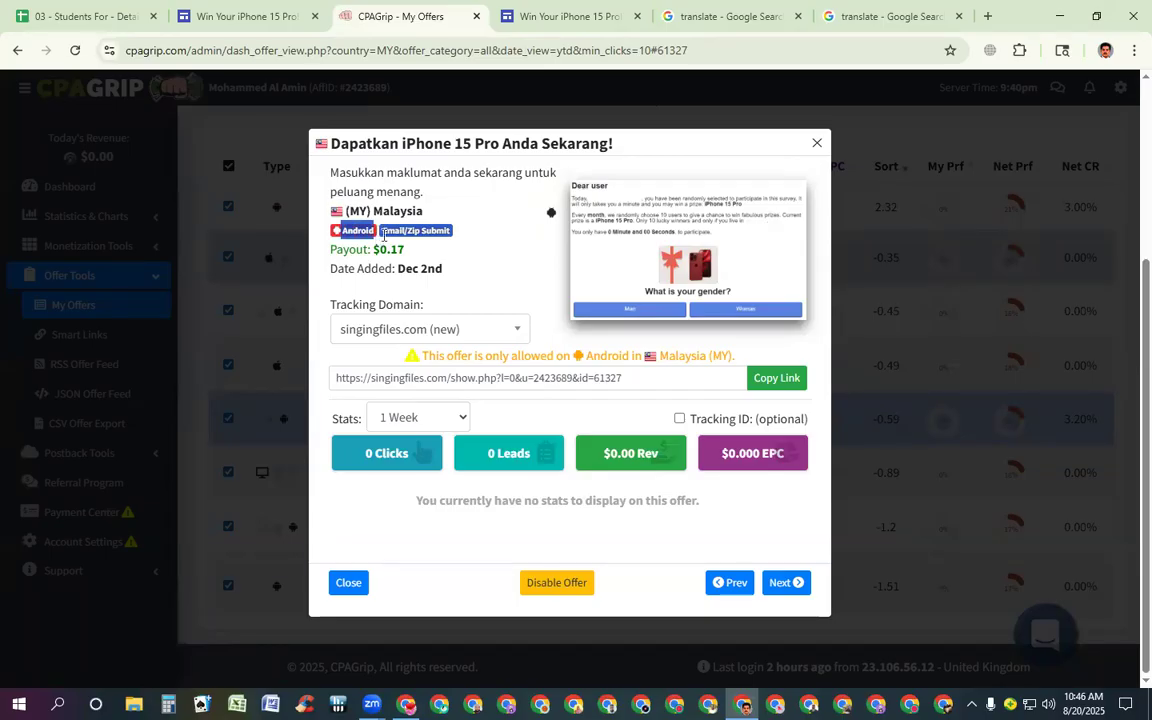
left_click(496, 18)
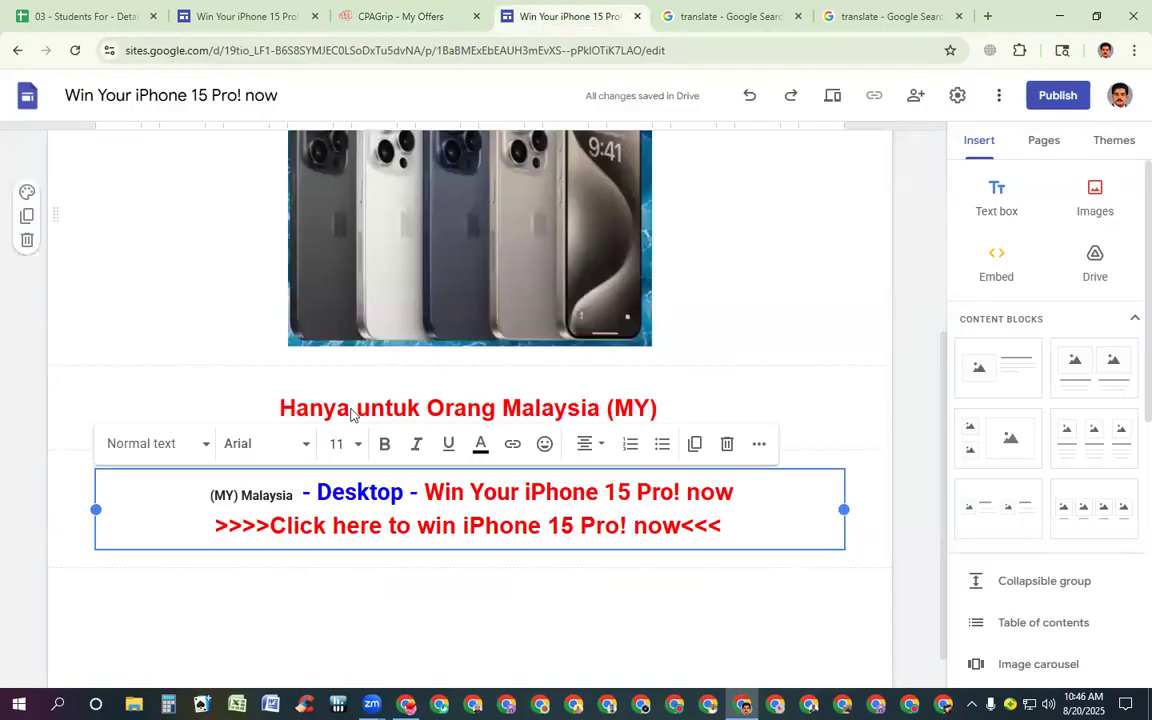
left_click_drag(318, 497, 404, 500)
key("BackSpace")
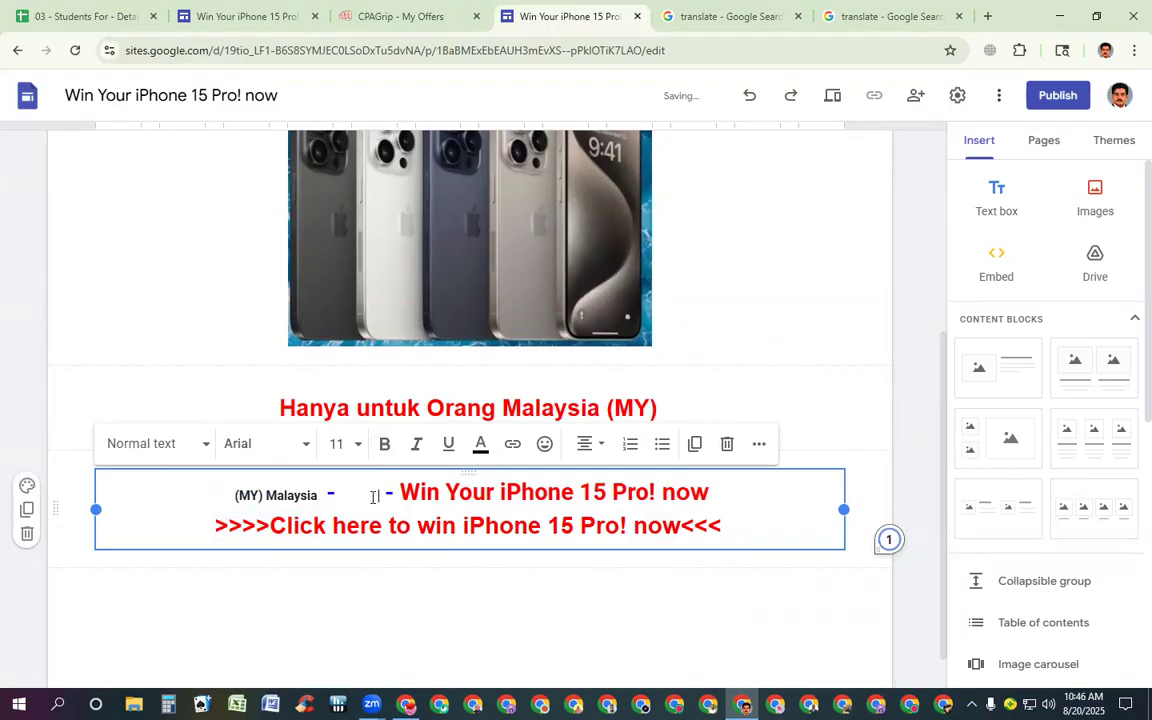
Colour the "(MY) Malaysia - Android" part of the offer text blue and set its font size to 24.
left_click_drag(380, 497, 226, 496)
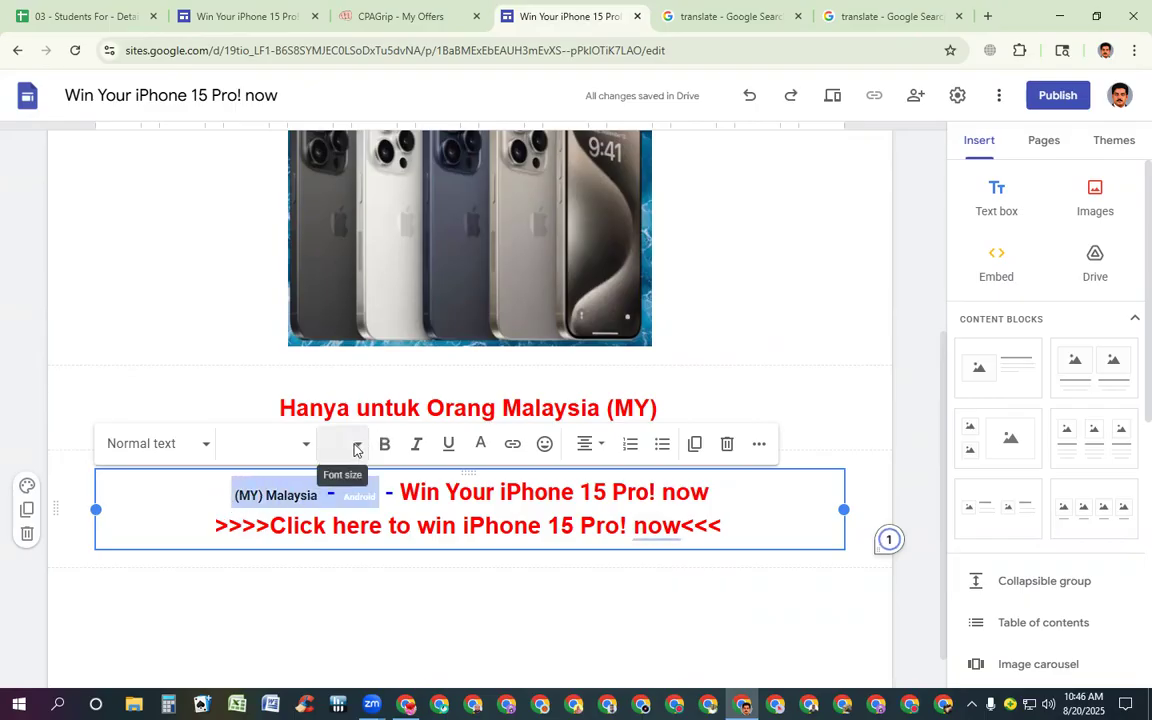
left_click(483, 444)
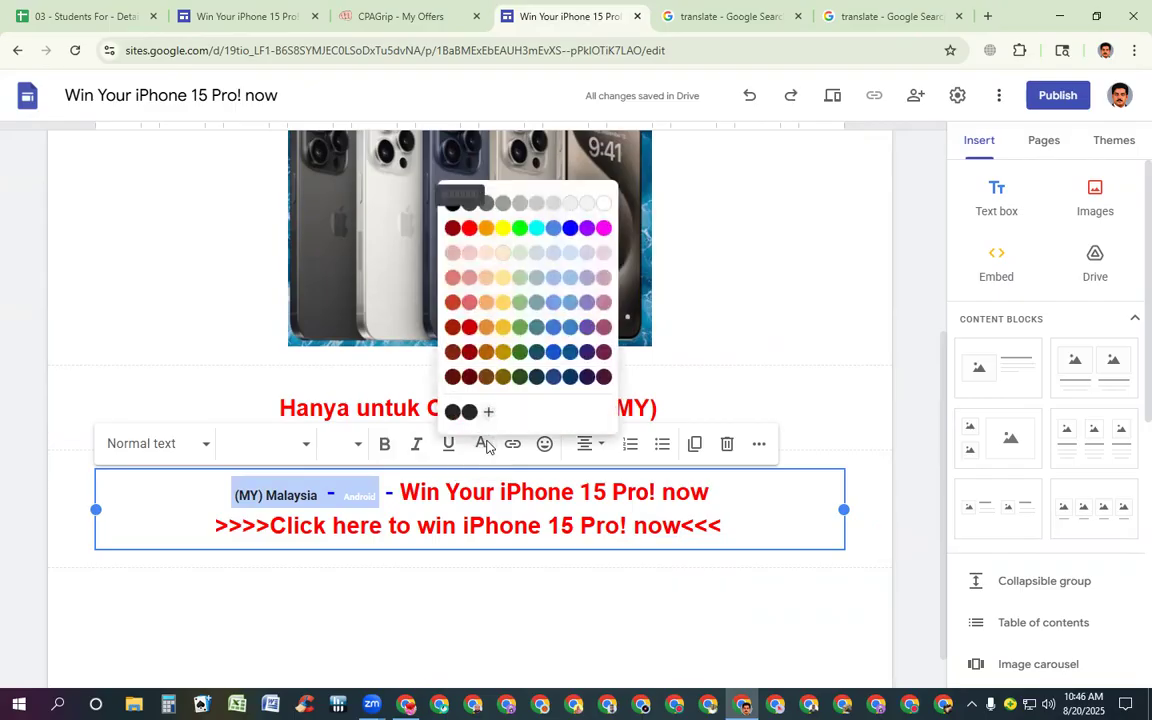
left_click(570, 229)
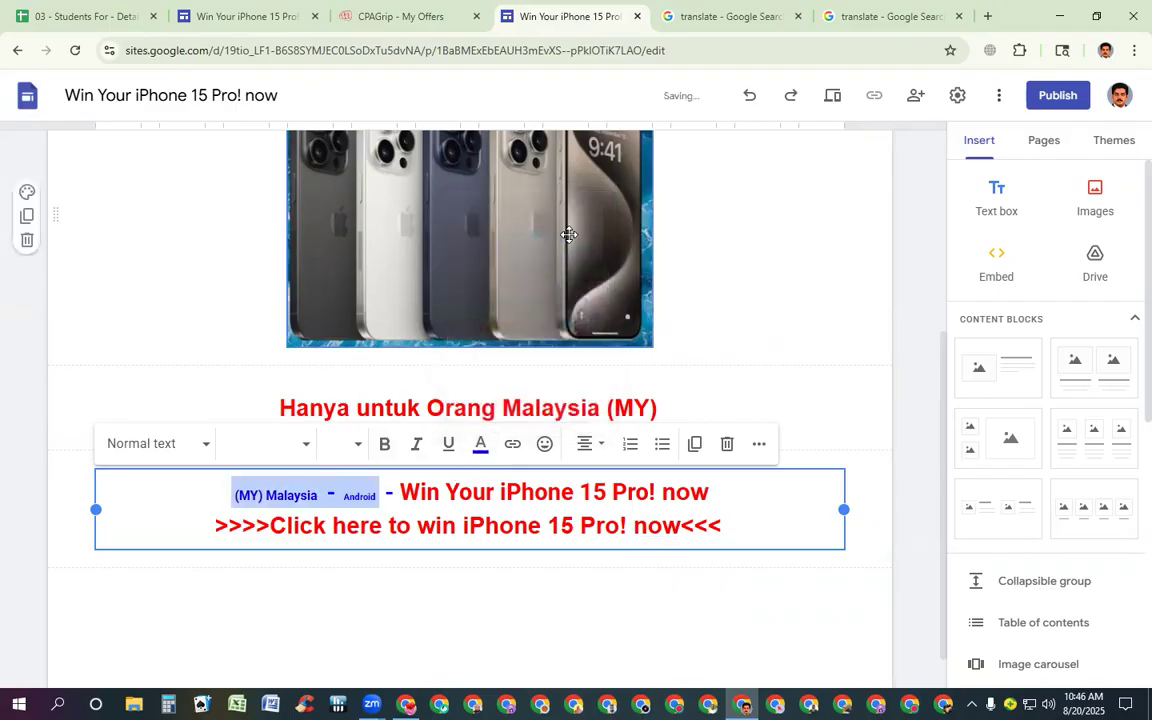
left_click(357, 443)
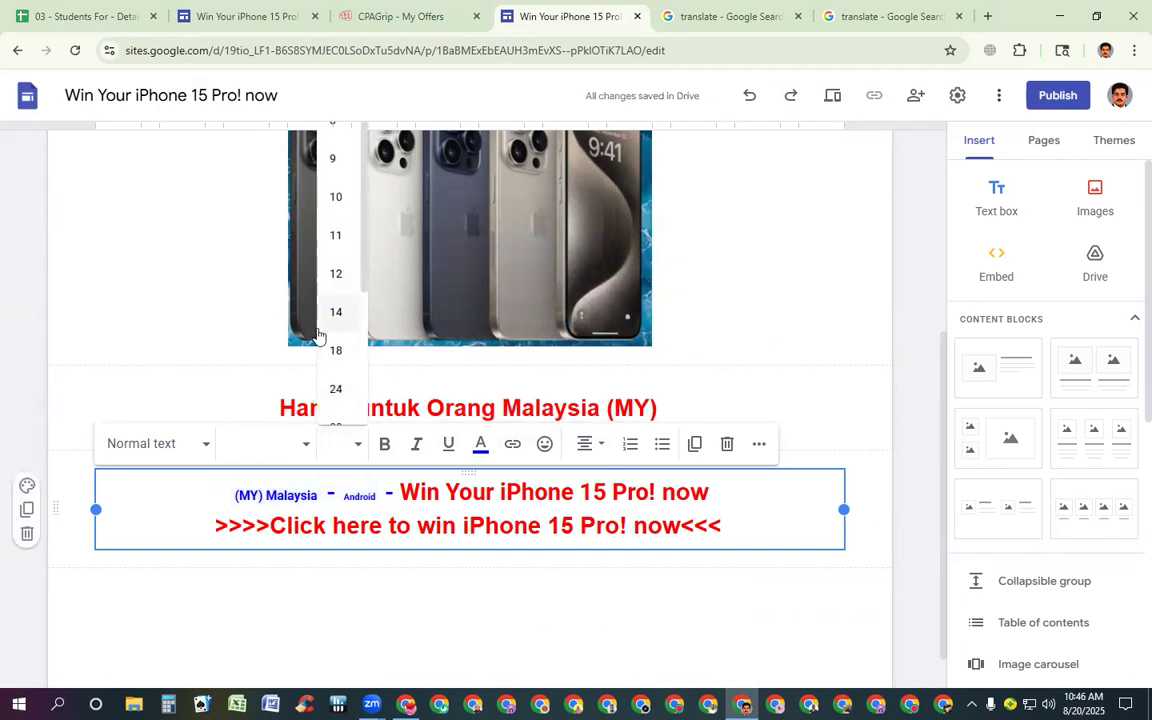
left_click(334, 389)
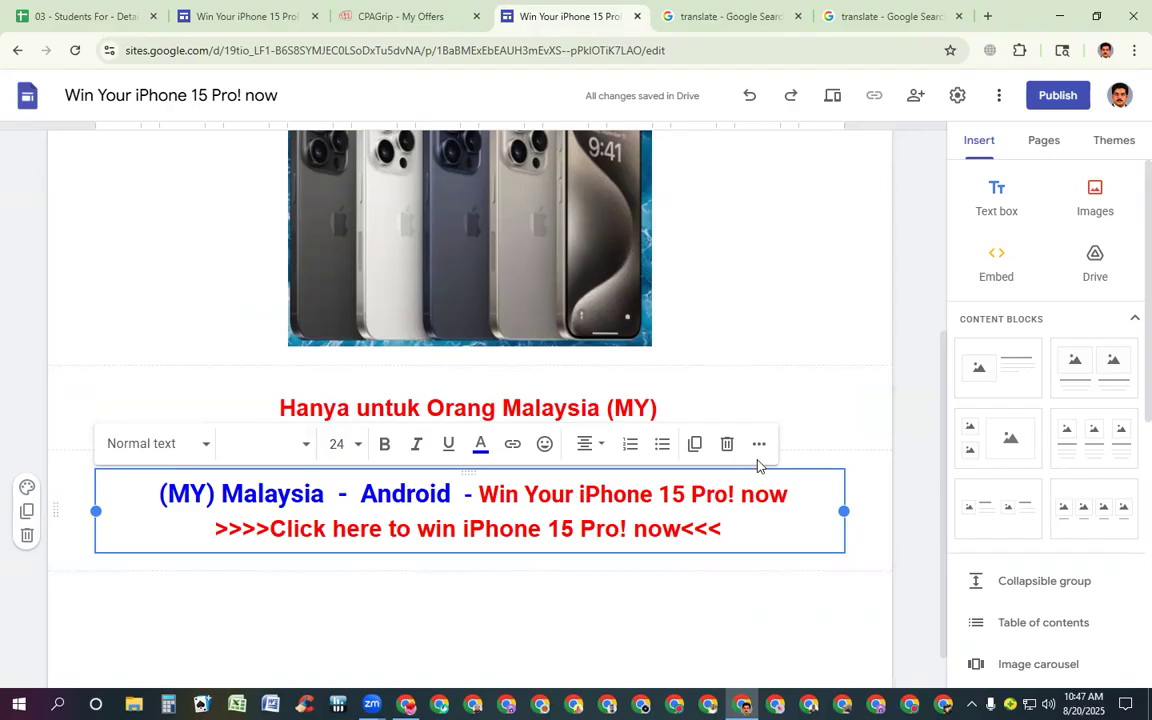
Replace "Win Your iPhone 15 Pro! now" in the offer text's first line with the banner title "Menangkan iPhone 15 Pro Anda Sekarang!".
left_click_drag(941, 540, 908, 355)
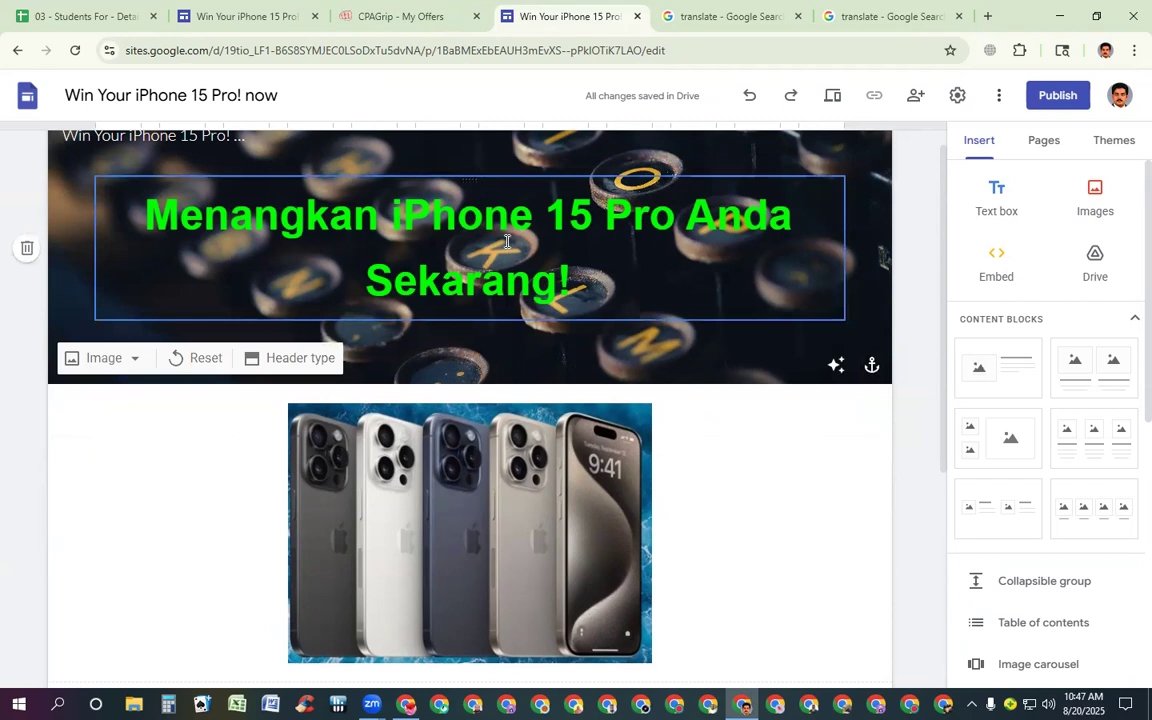
key("ctrl+a")
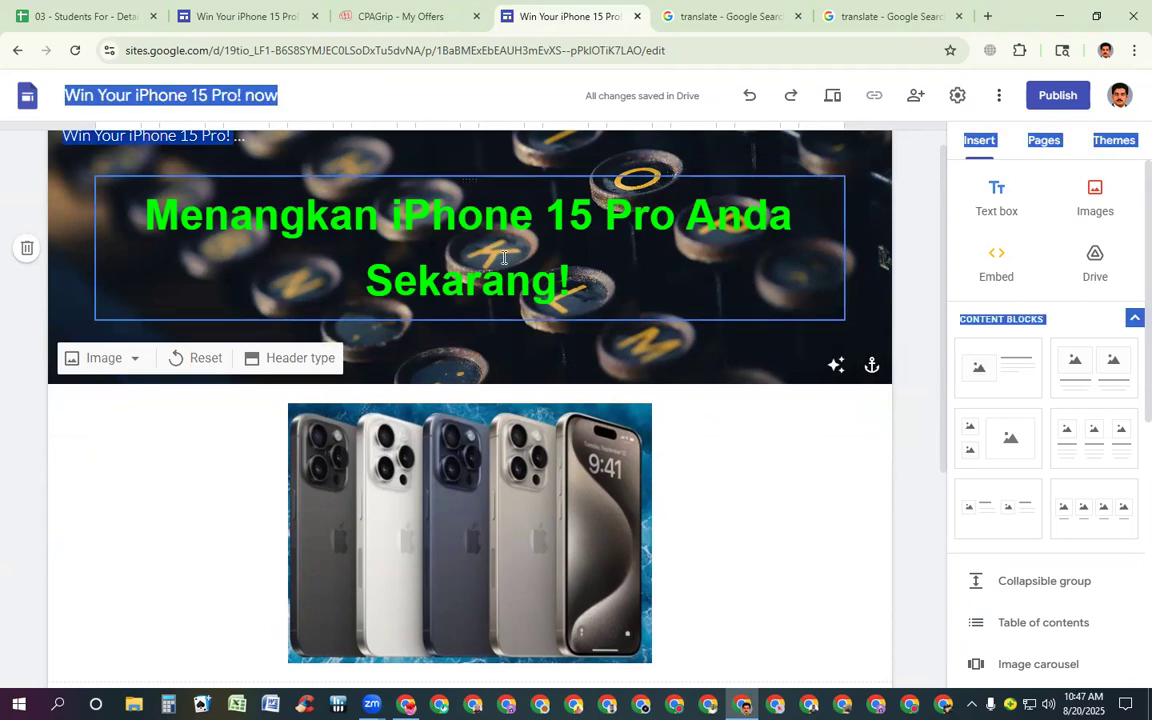
left_click(512, 252)
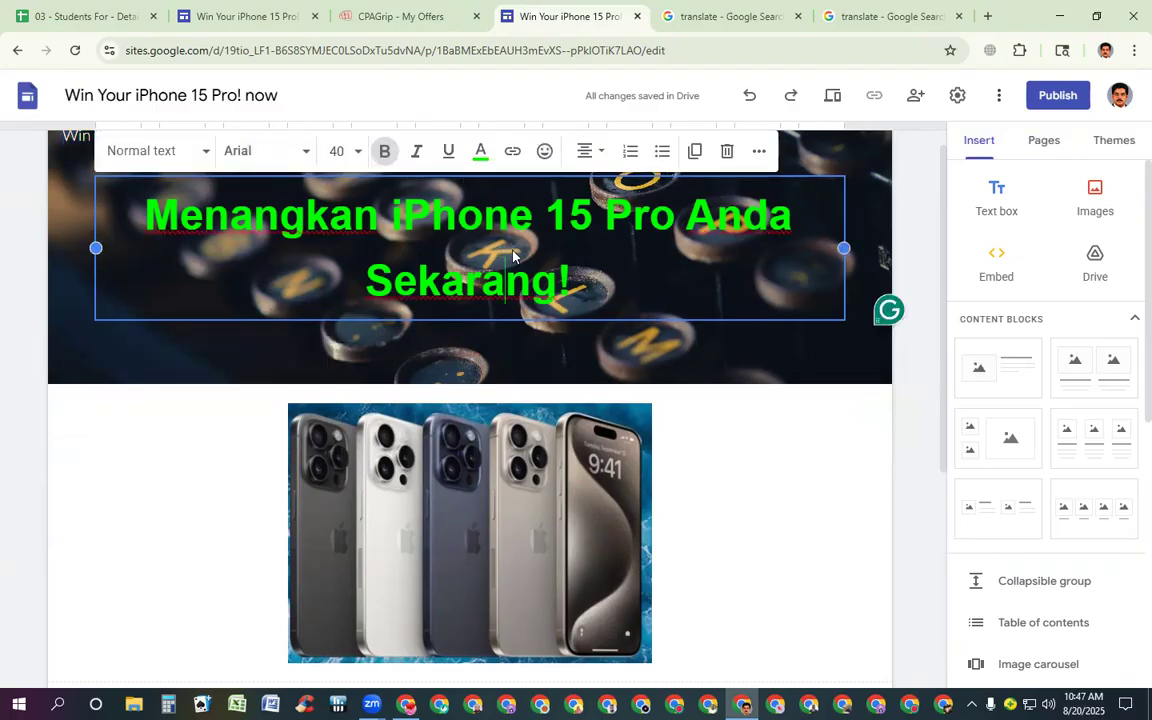
key("ctrl+a")
key("ctrl+c")
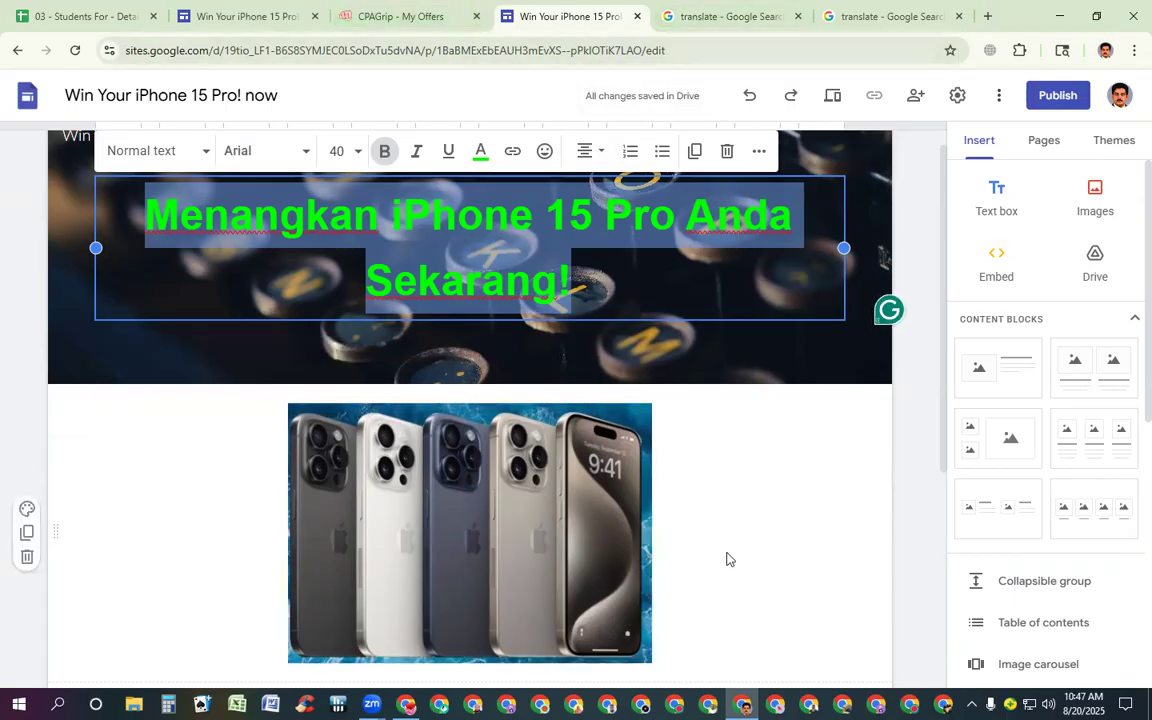
scroll(730, 551, "down", 2)
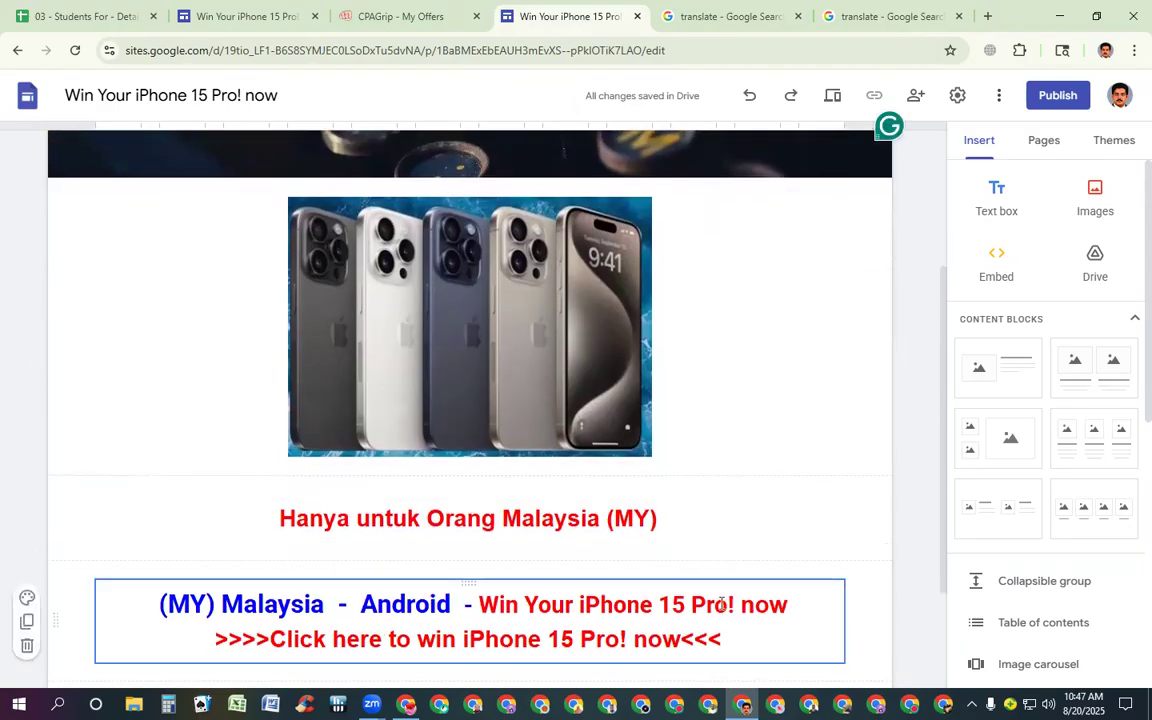
left_click_drag(478, 604, 789, 597)
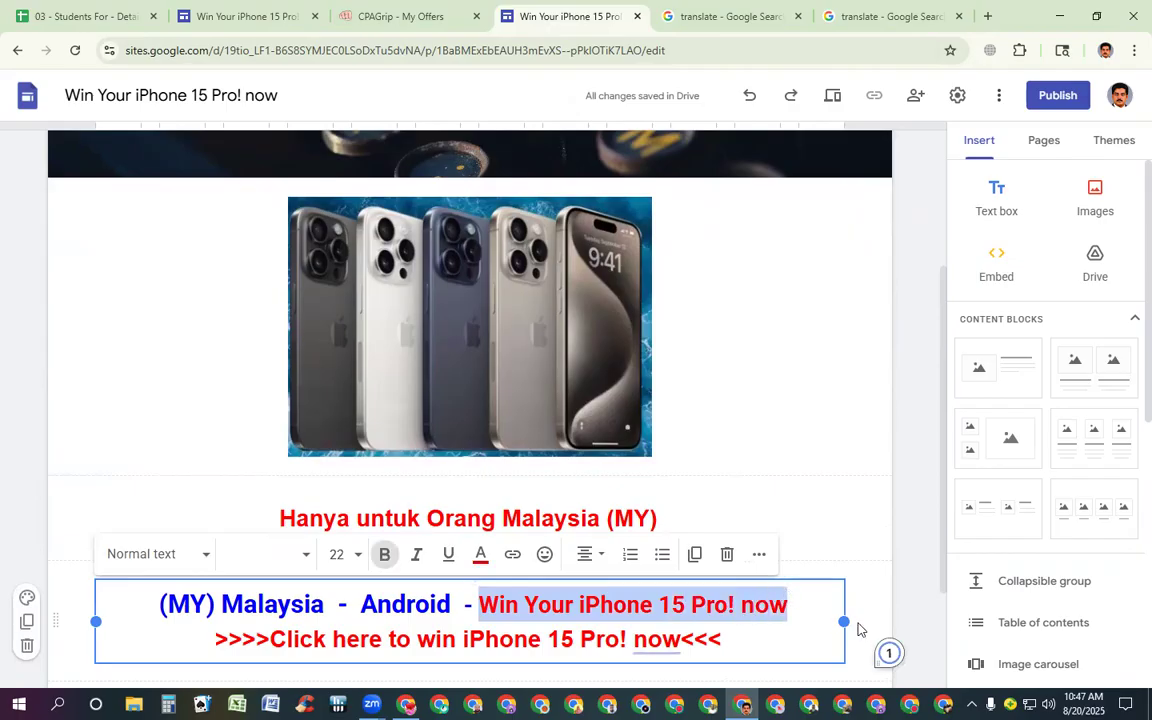
key("ctrl+v")
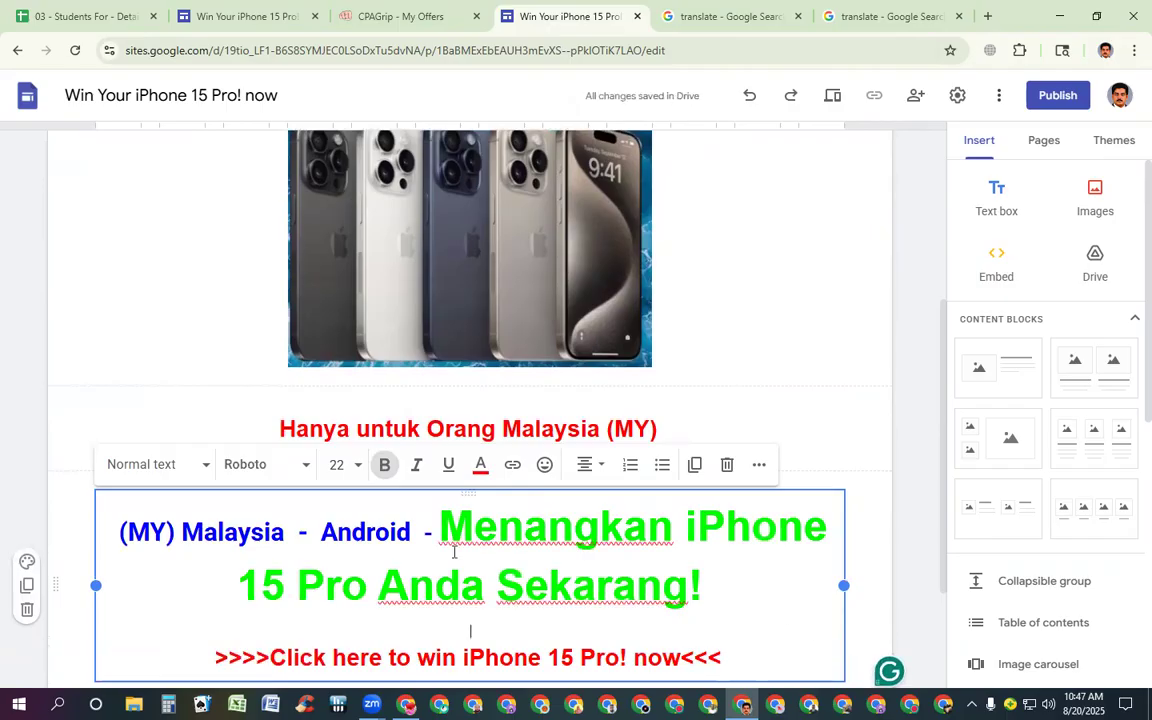
Set the font size of the pasted "Menangkan iPhone 15 Pro Anda Sekarang!" text to 24.
left_click_drag(437, 528, 718, 594)
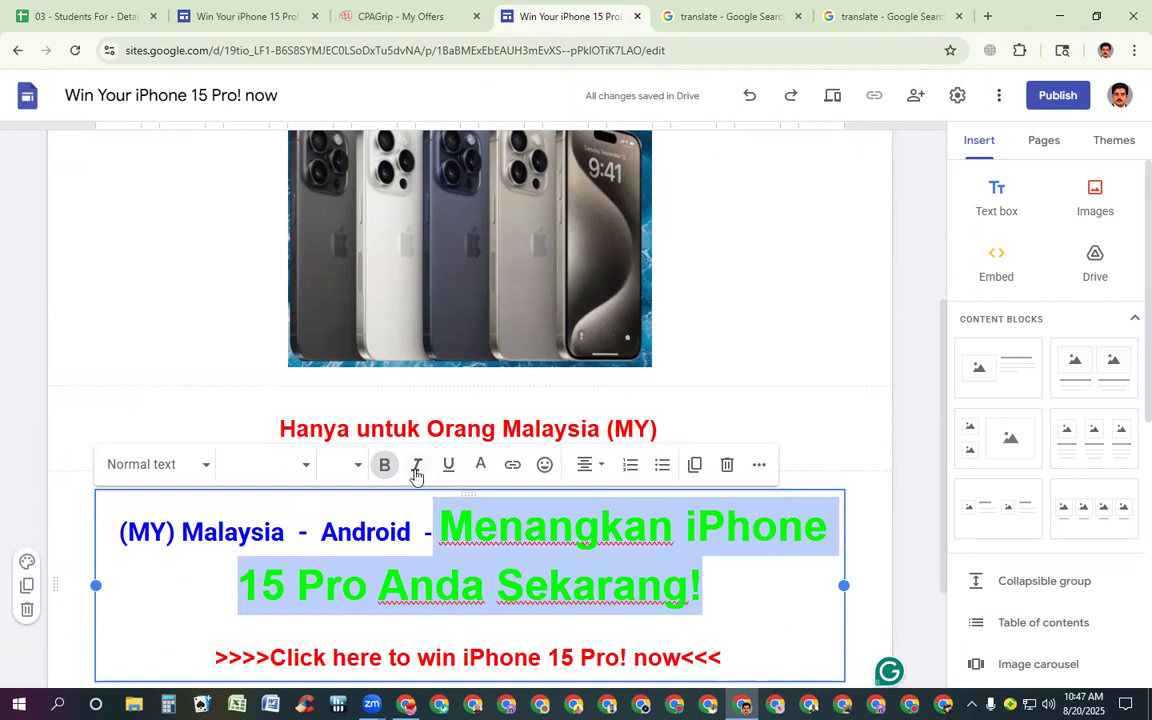
left_click(358, 465)
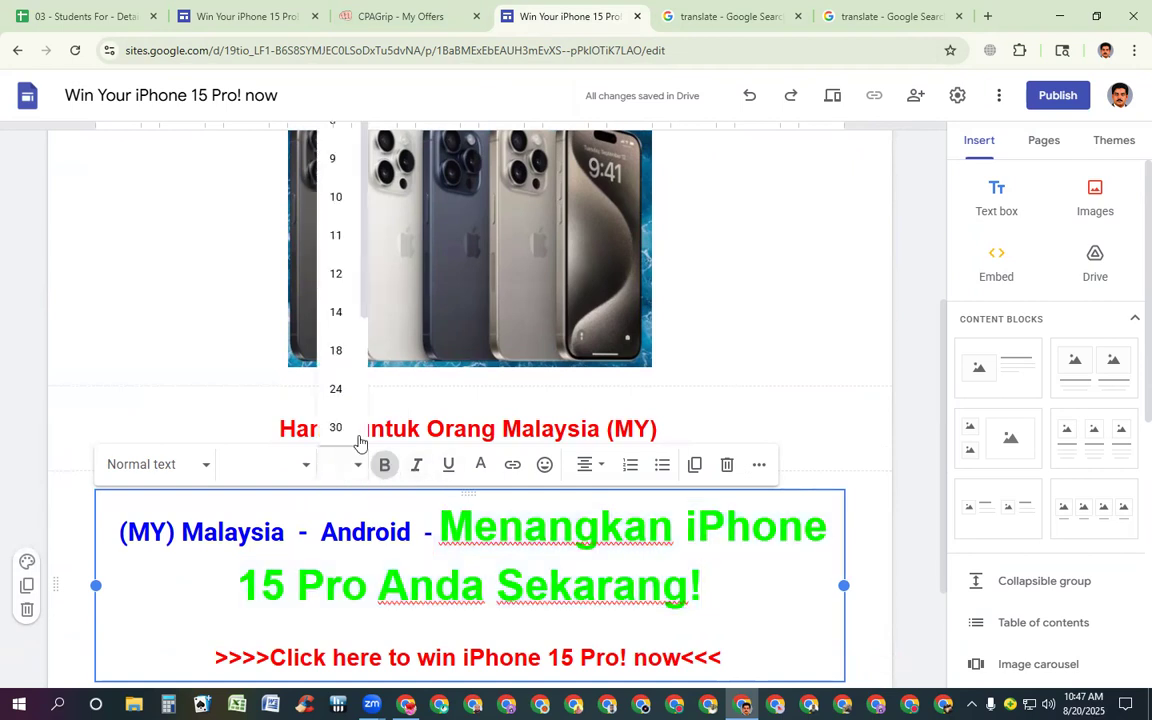
left_click(337, 391)
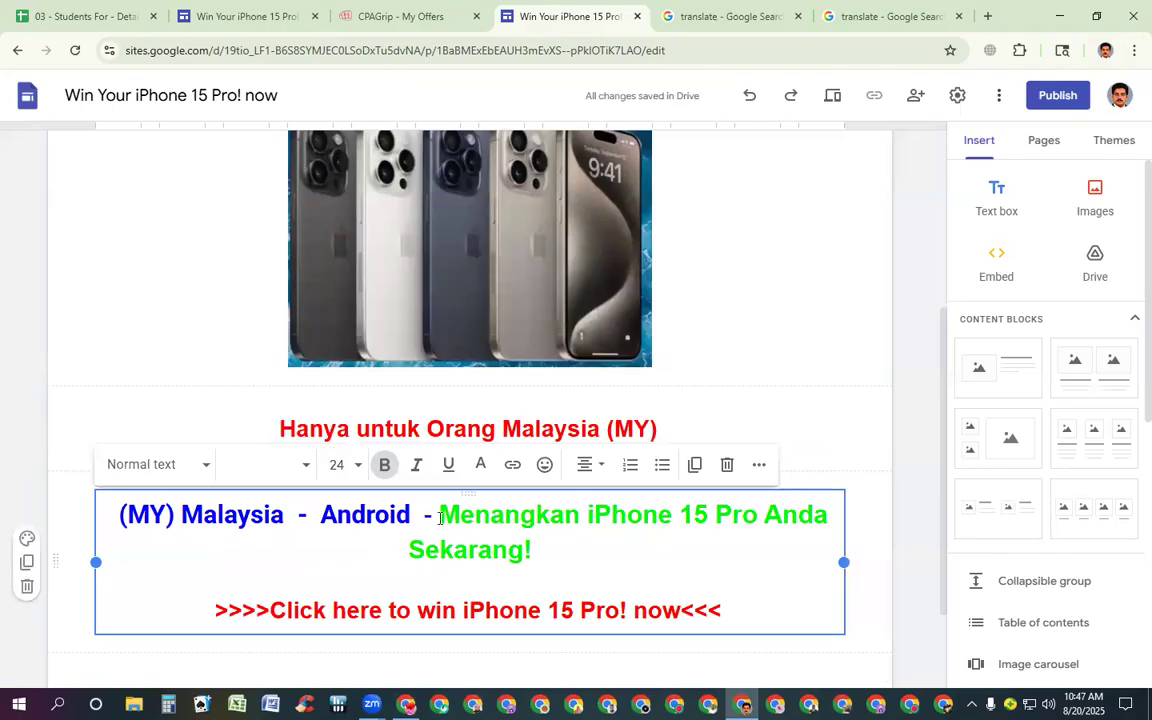
Set the pasted "Menangkan iPhone 15 Pro Anda Sekarang!" text to font size 22 and colour it red (#ff0000).
left_click_drag(440, 515, 540, 558)
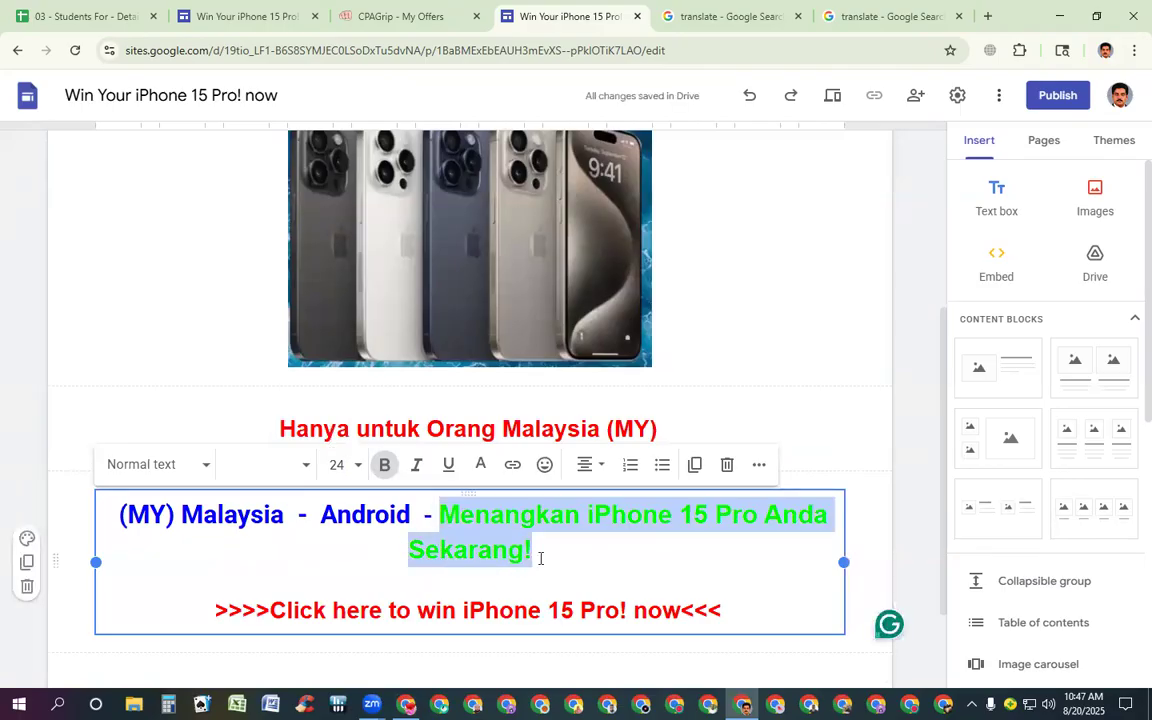
left_click(343, 466)
left_click(343, 466)
type("22")
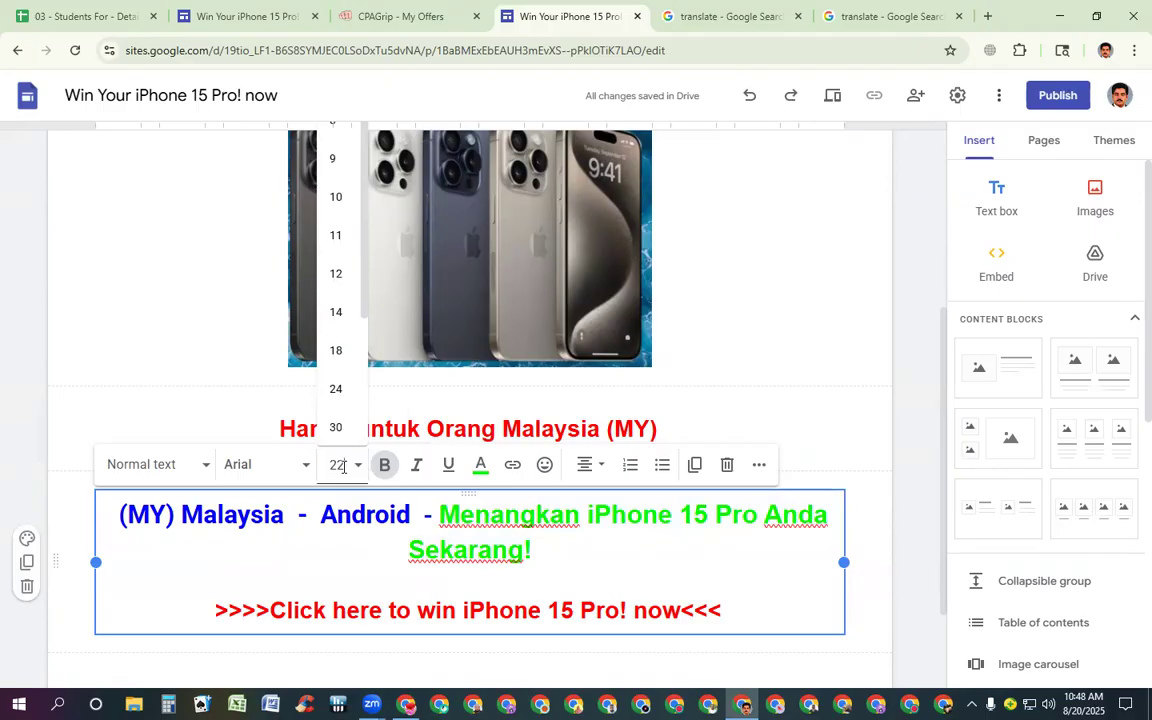
key("Return")
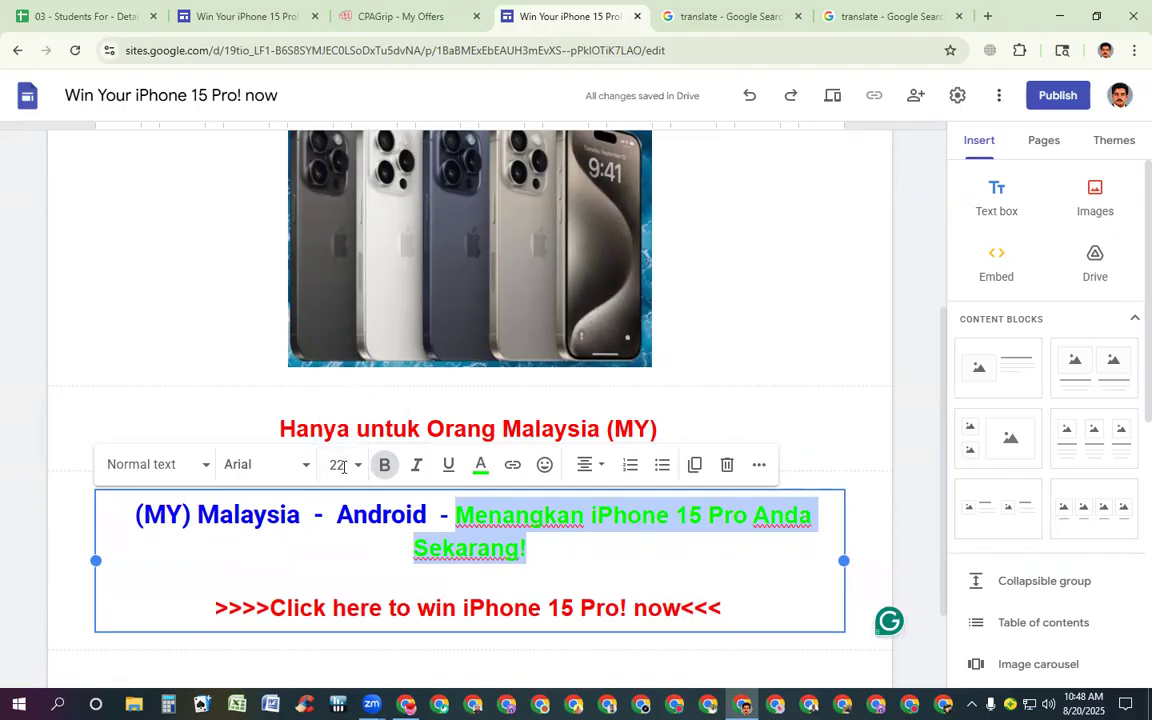
left_click(484, 465)
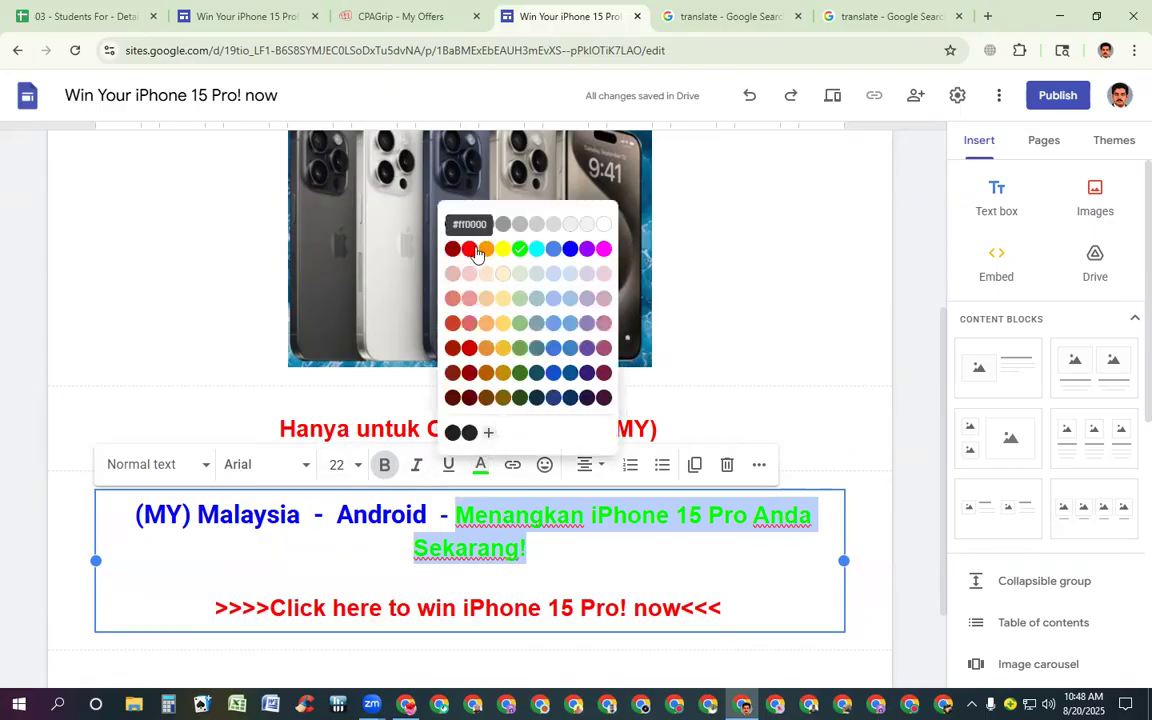
key("Escape")
key("ctrl+z")
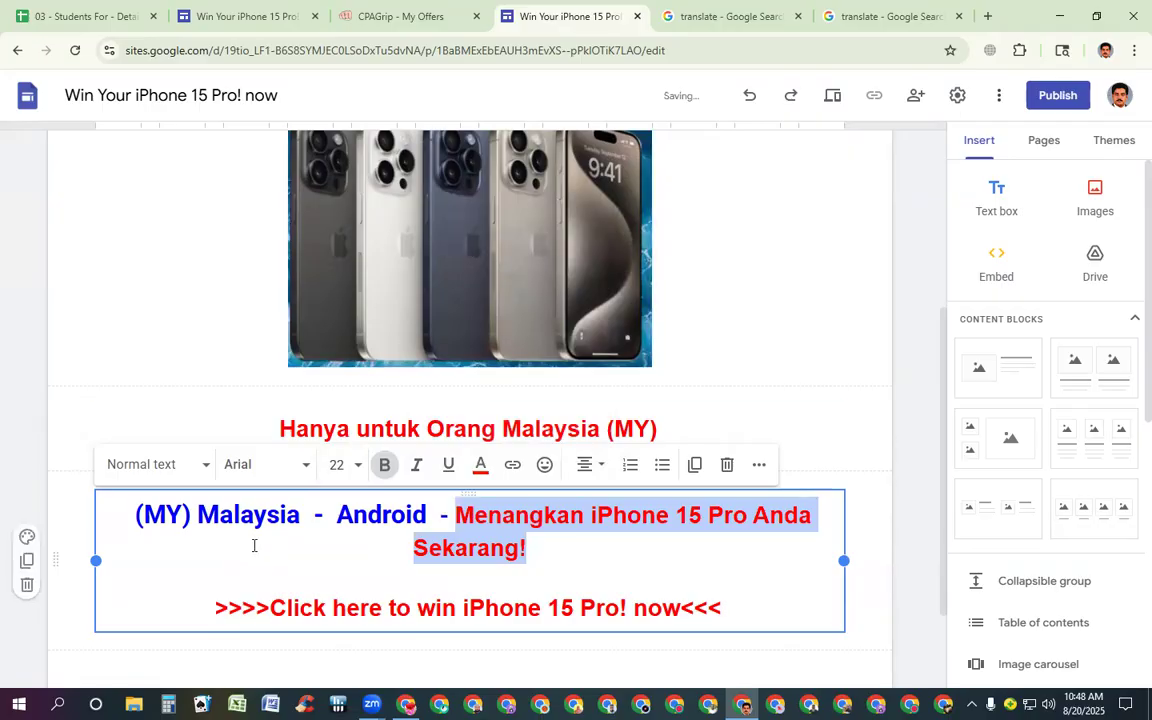
Resize the whole first line of the offer text, trying font size 24 and settling on 20.
left_click(204, 535)
left_click_drag(137, 516, 527, 560)
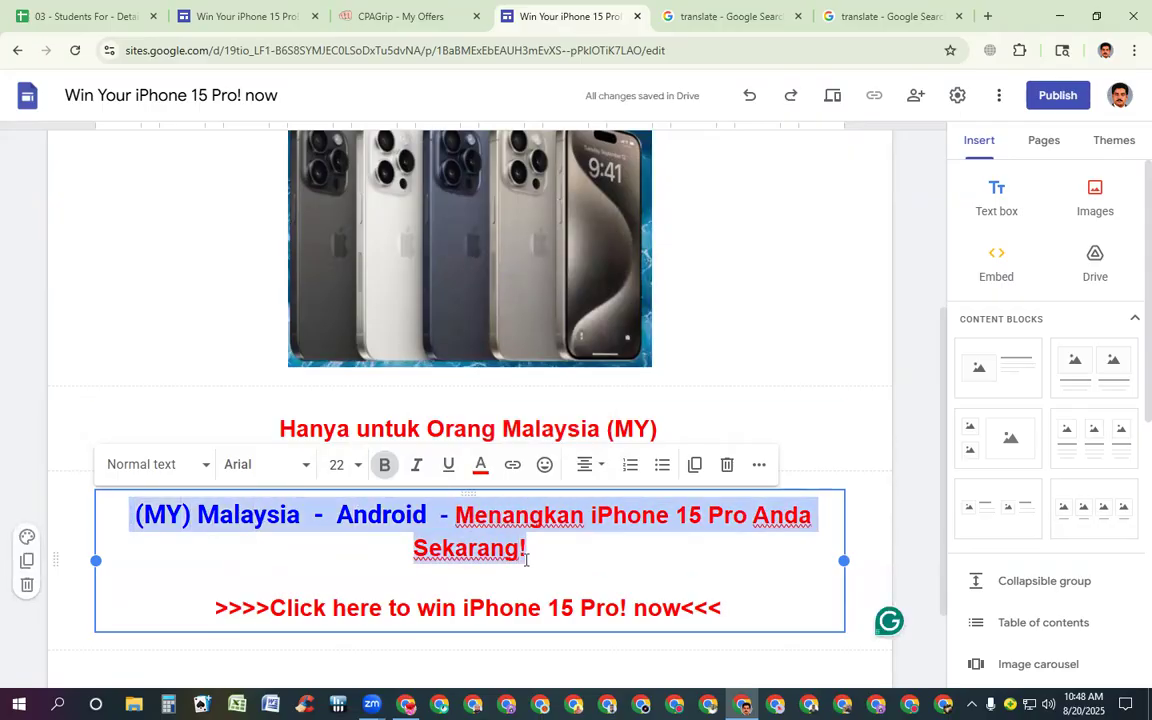
left_click(357, 468)
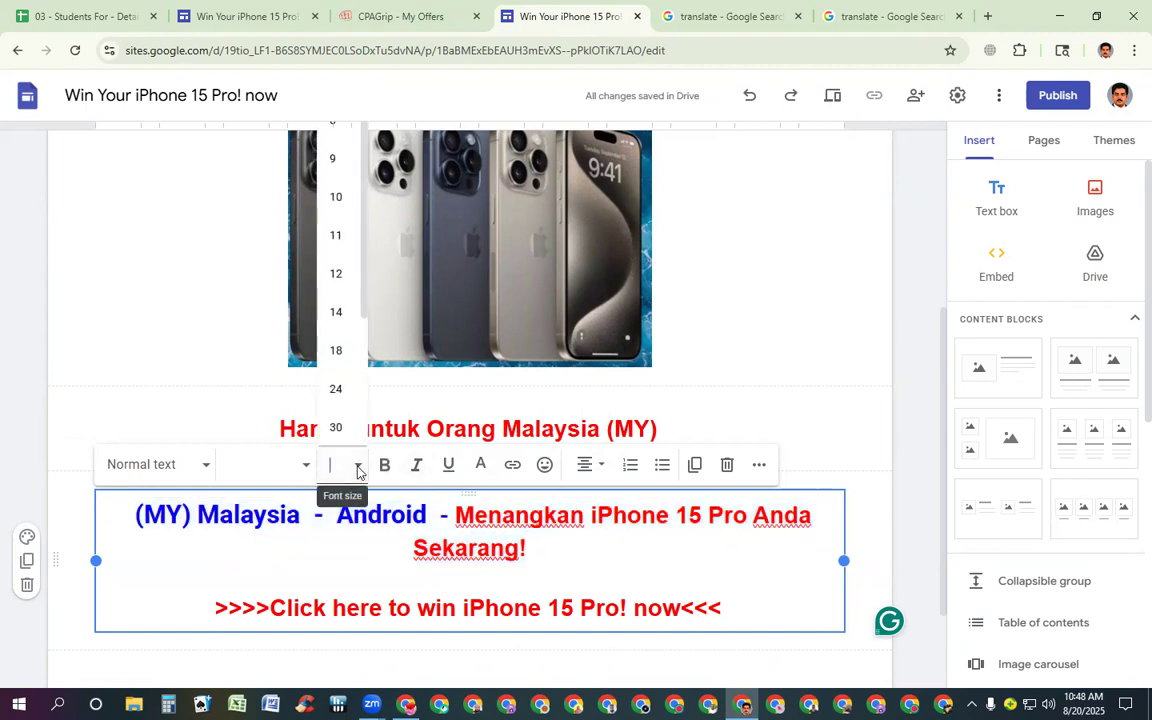
left_click(337, 390)
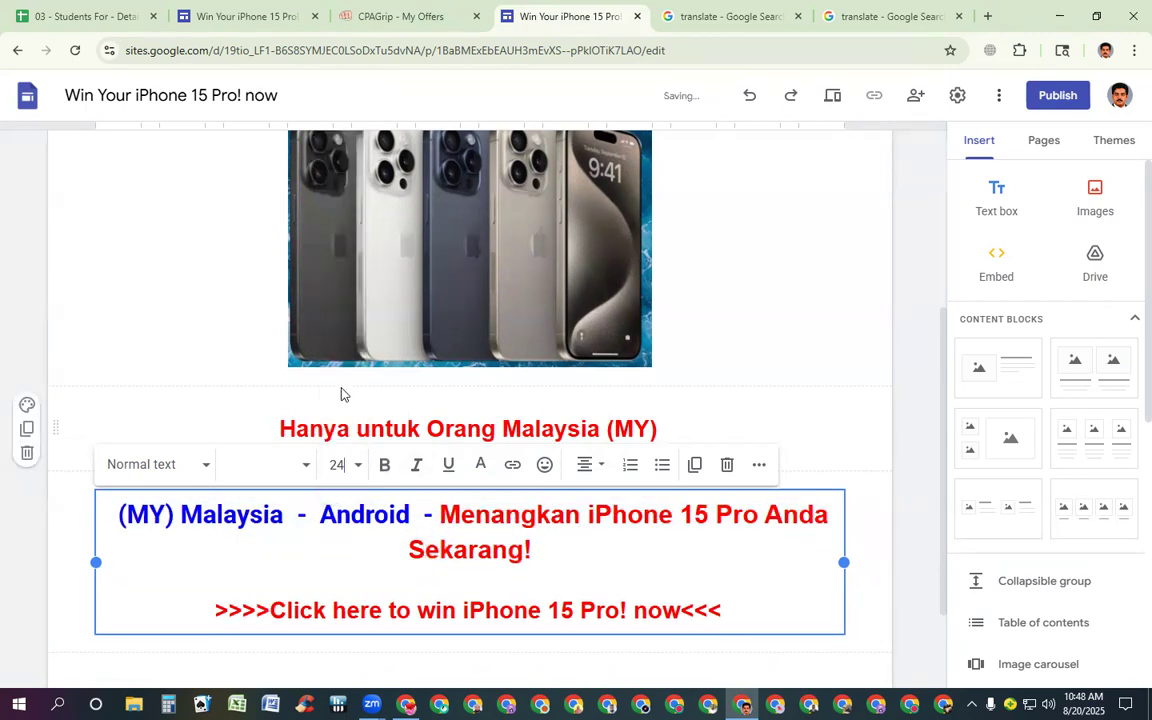
left_click(356, 453)
type("2")
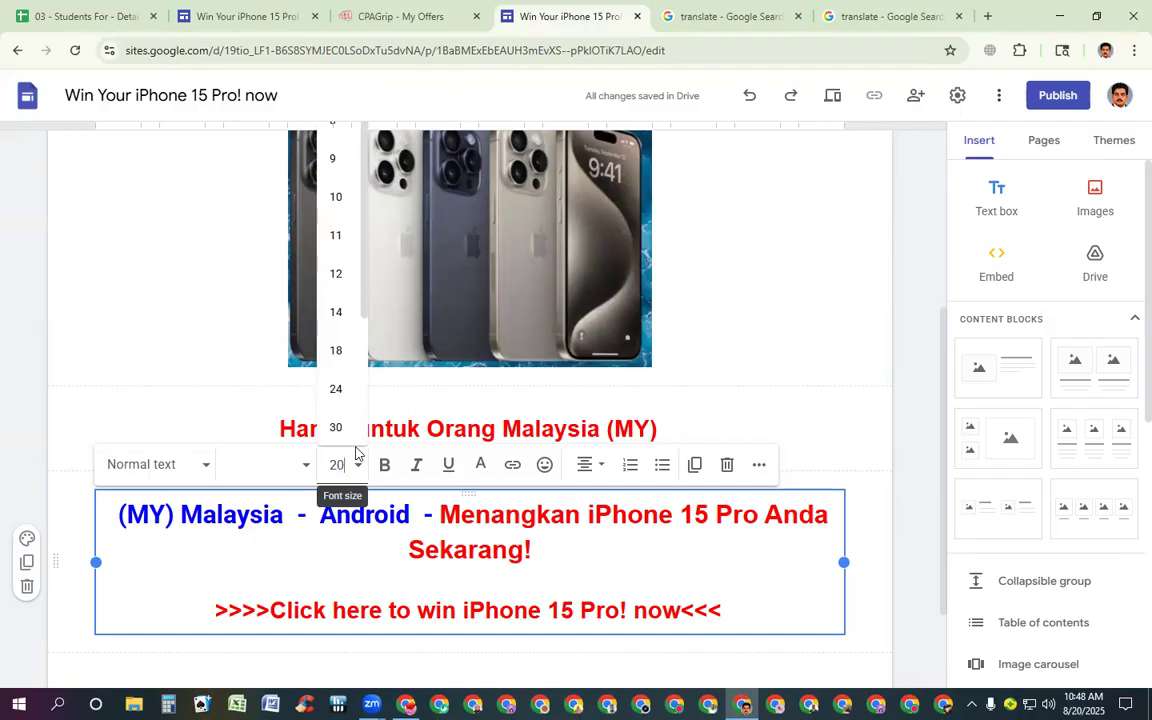
key("Return")
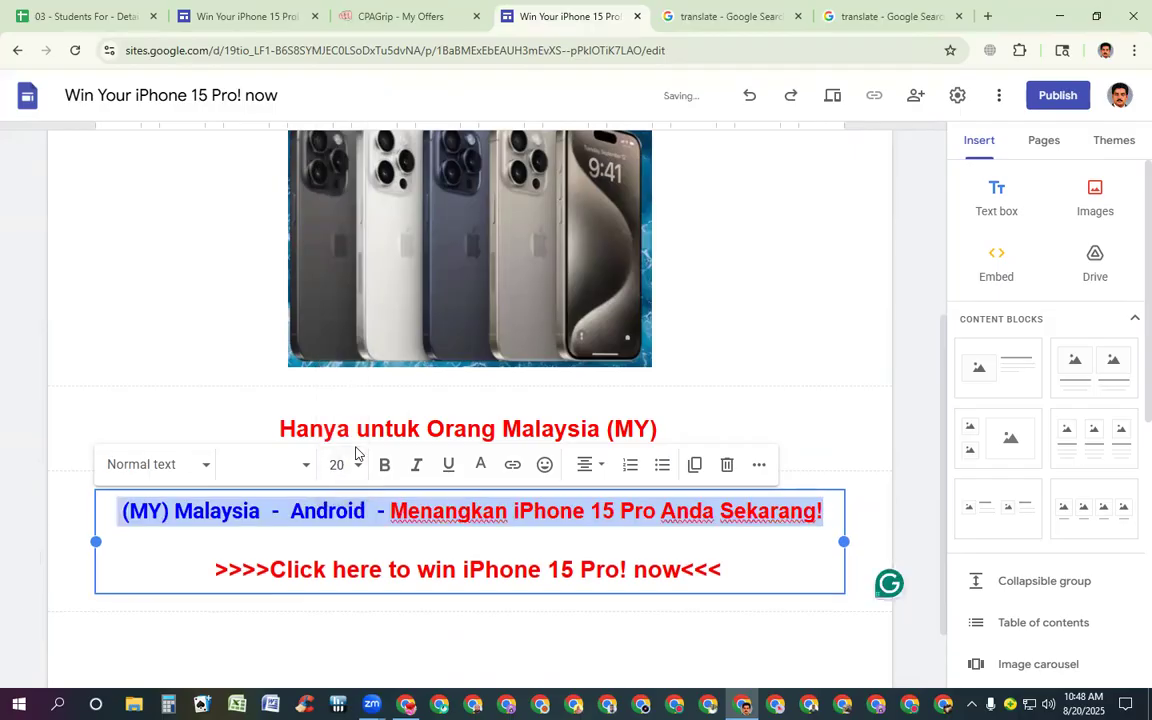
left_click(420, 537)
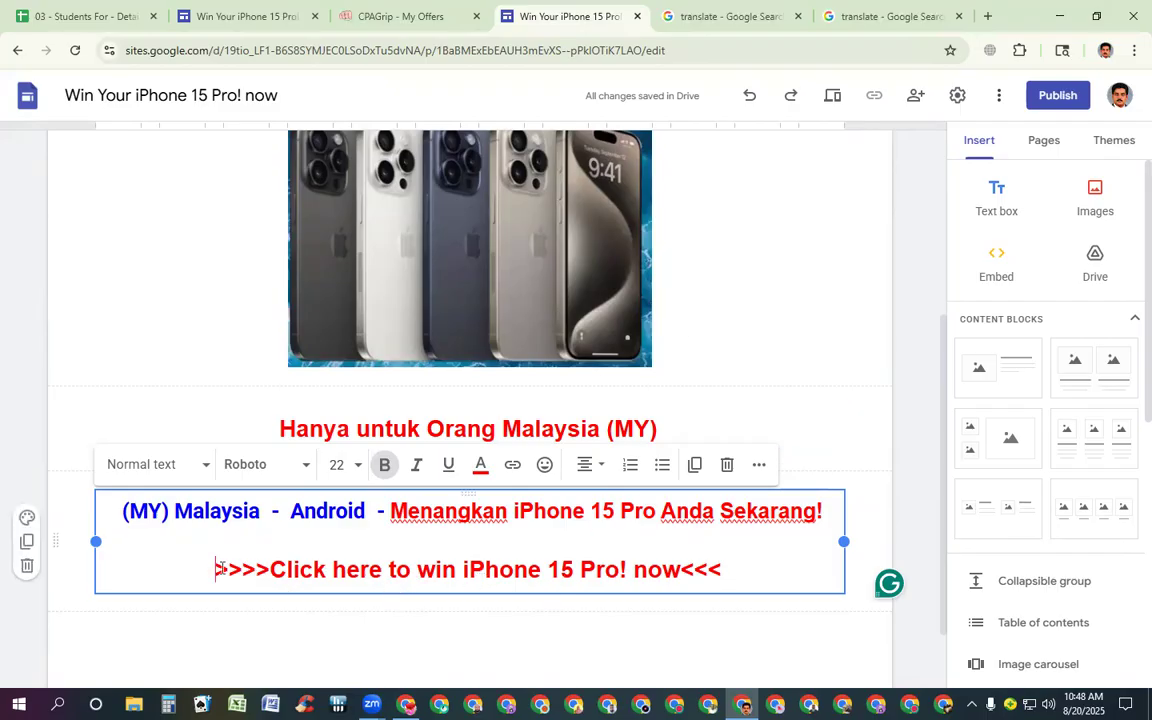
Copy the ">>>>Click here to win iPhone 15 Pro! now<<<" line into the Google translator in place of its old text and translate it into Indonesian.
left_click_drag(212, 572, 753, 577)
key("ctrl+c")
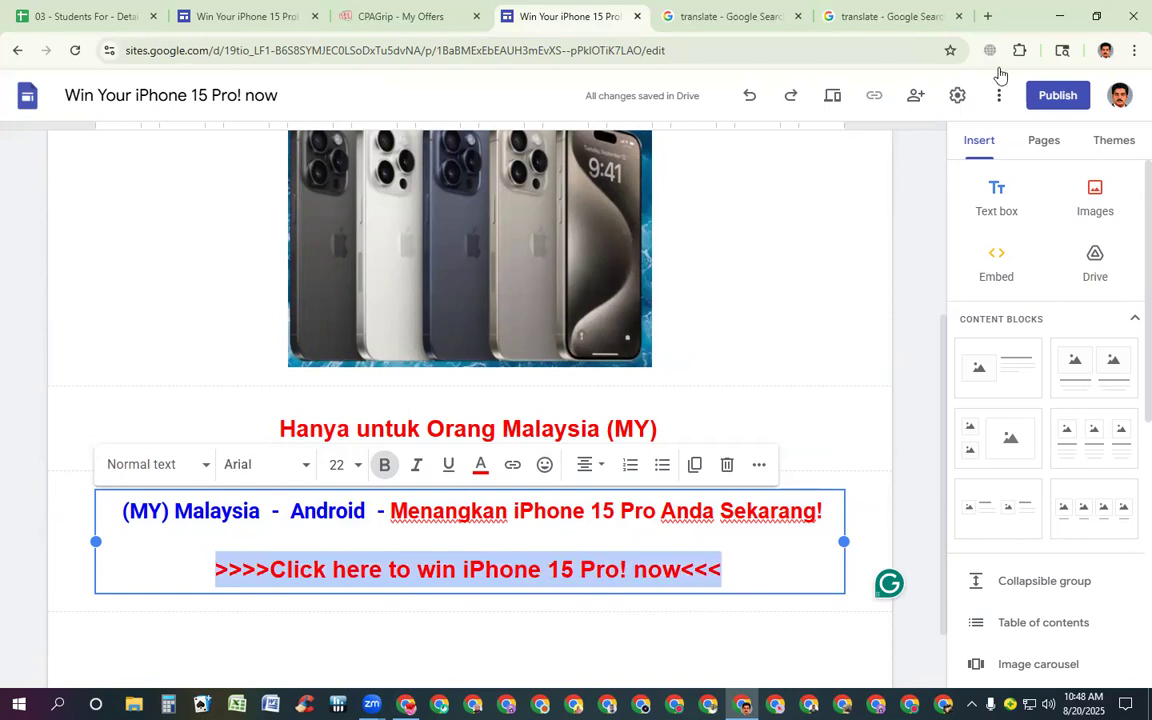
left_click(905, 16)
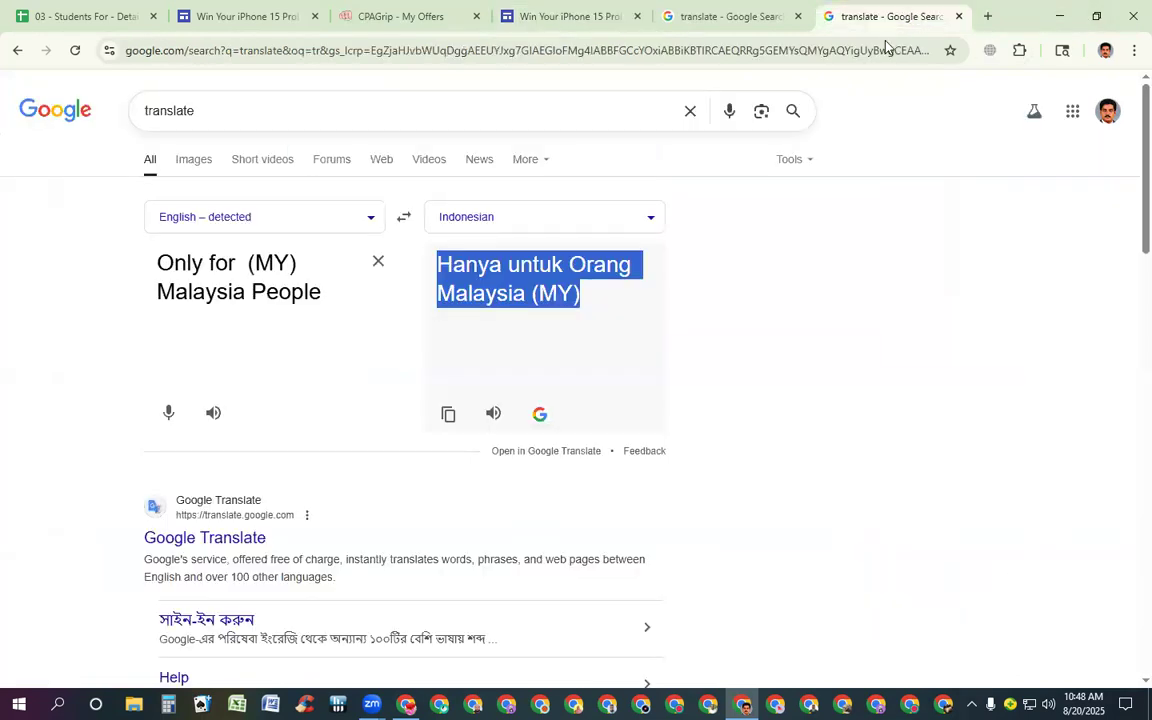
left_click(378, 262)
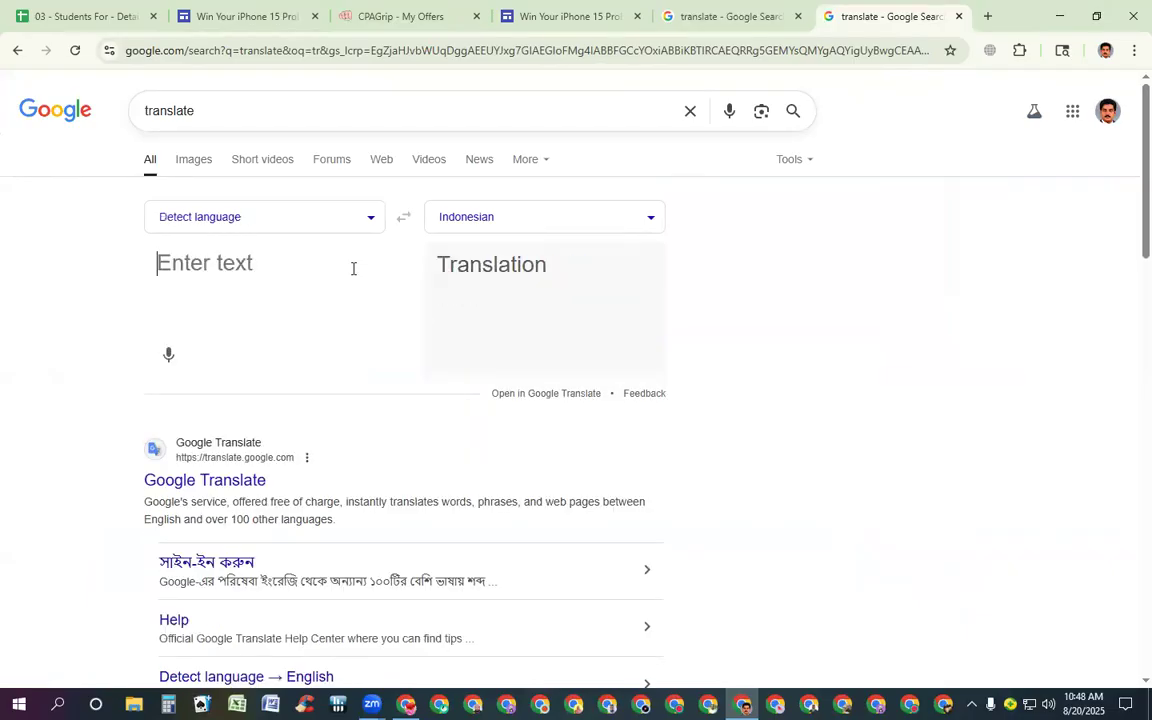
left_click(172, 262)
key("ctrl+v")
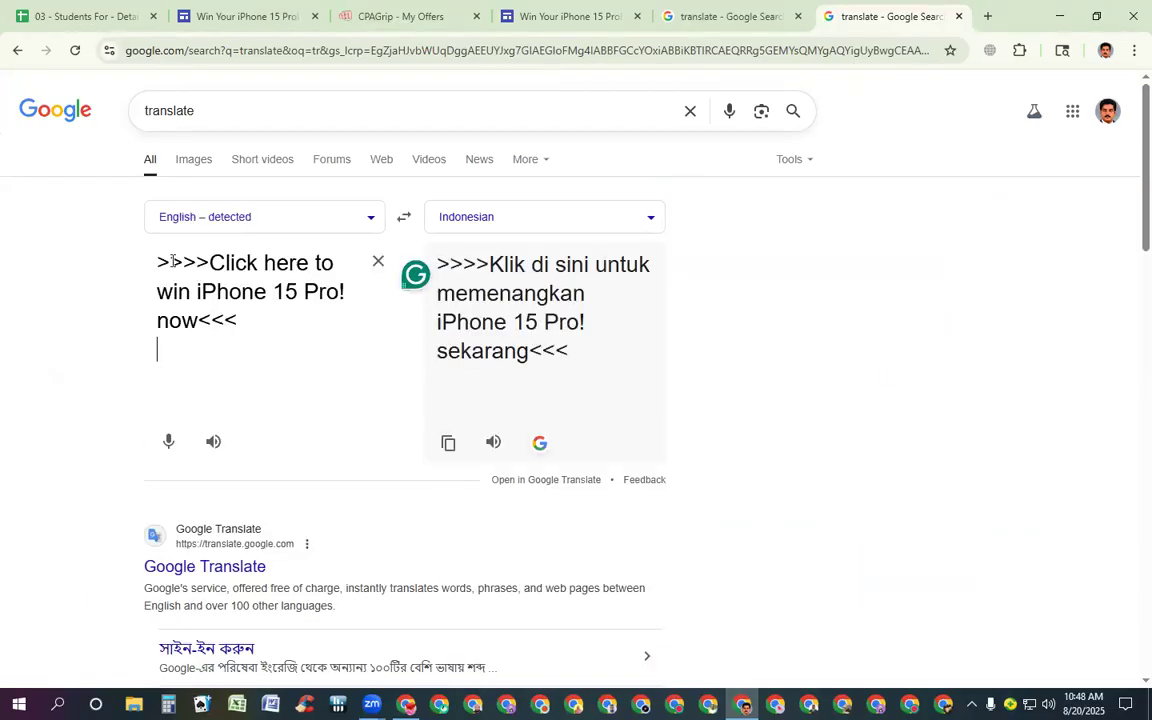
key("Return")
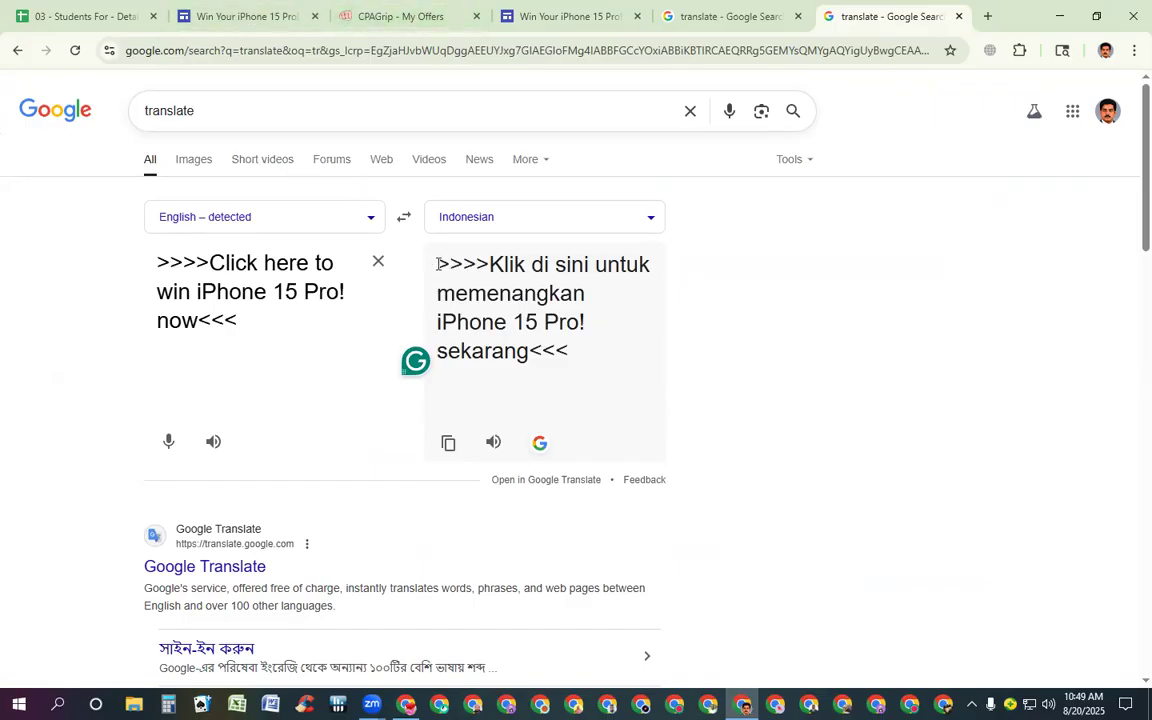
Copy the Indonesian translation and paste it over the ">>>>Click here to win iPhone 15 Pro! now<<<" line in the Google Sites editor.
left_click_drag(437, 263, 642, 354)
key("ctrl+c")
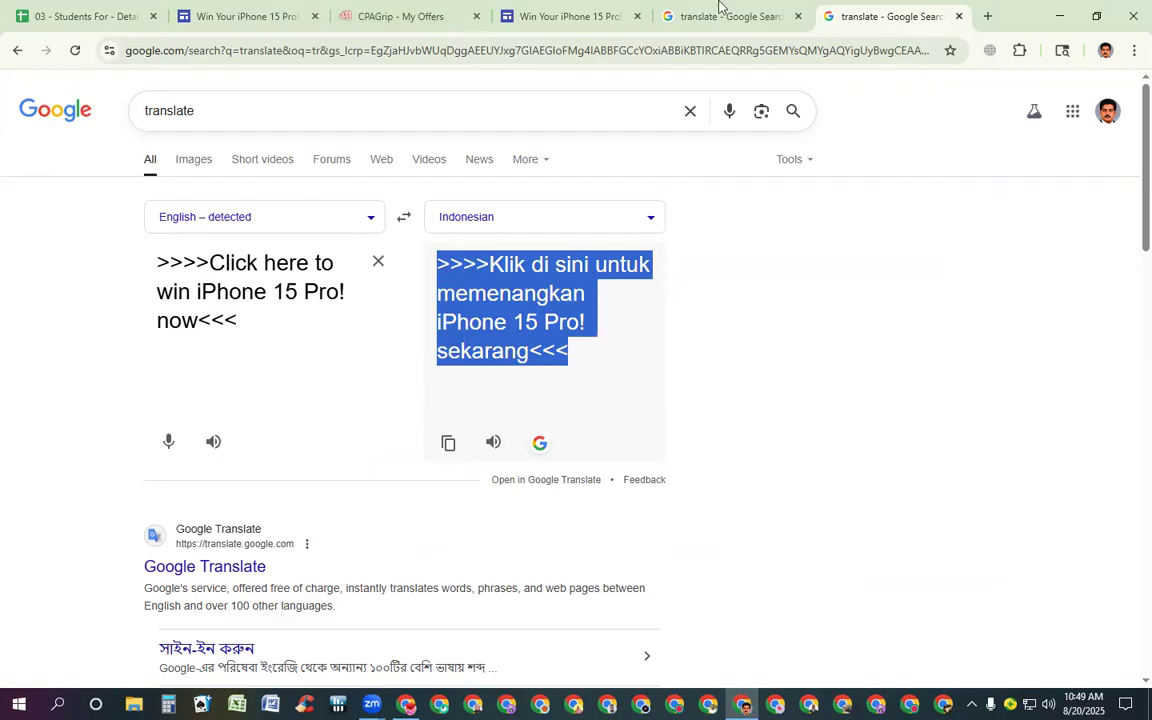
left_click(562, 16)
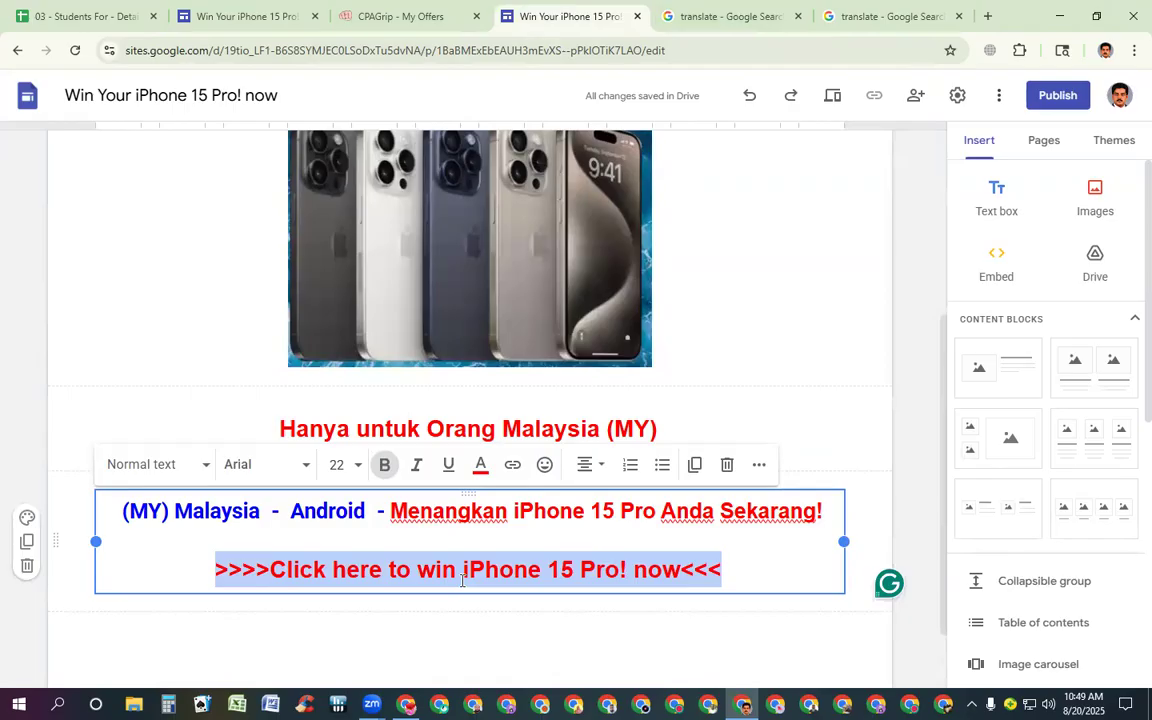
key("ctrl+v")
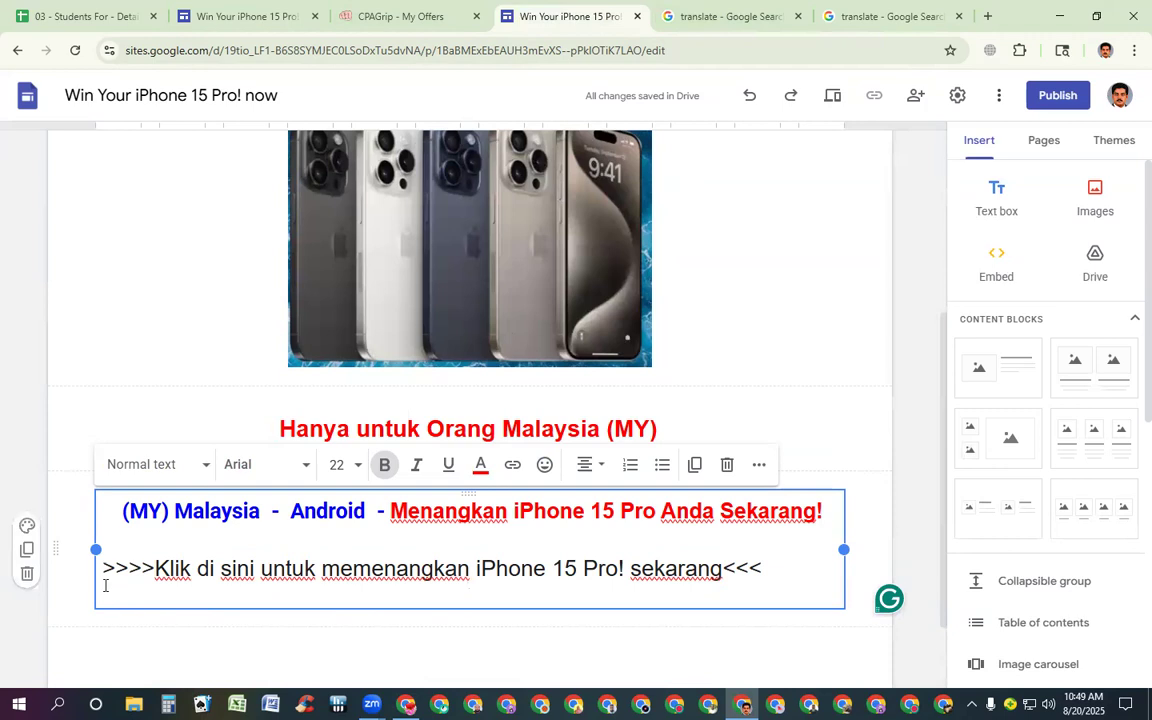
Make the pasted ">>>>Klik di sini untuk memenangkan iPhone 15 Pro! sekarang<<<" line bold and centre-align it.
left_click_drag(104, 570, 684, 617)
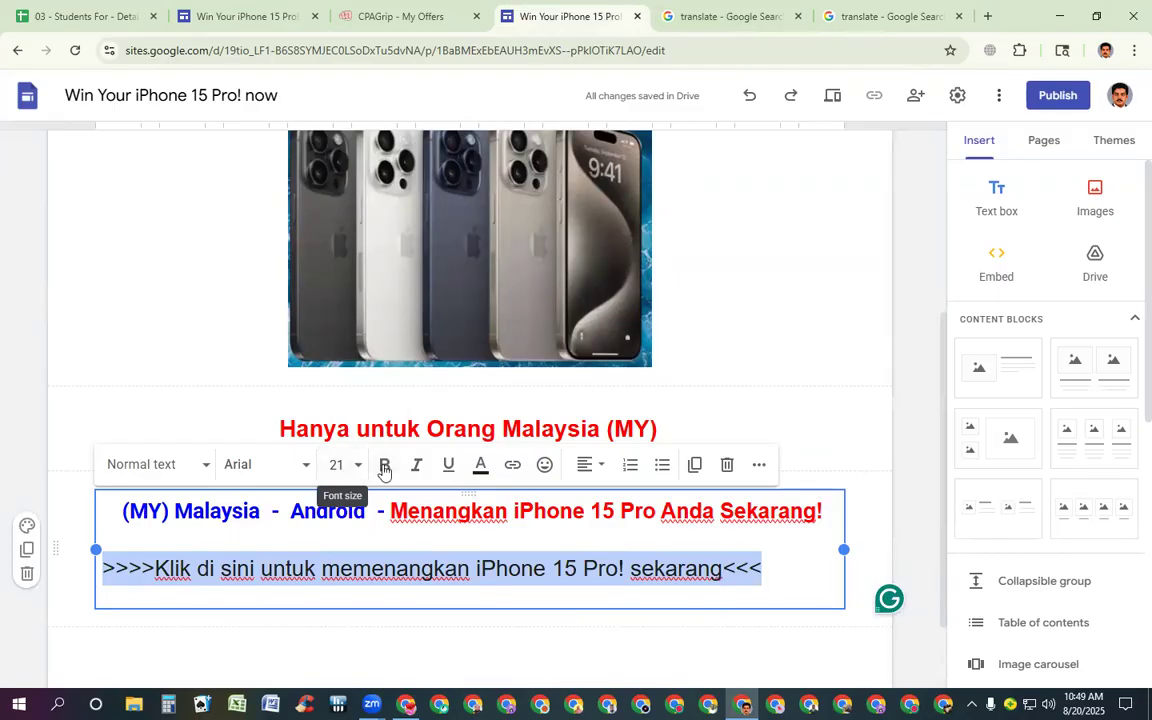
left_click(385, 465)
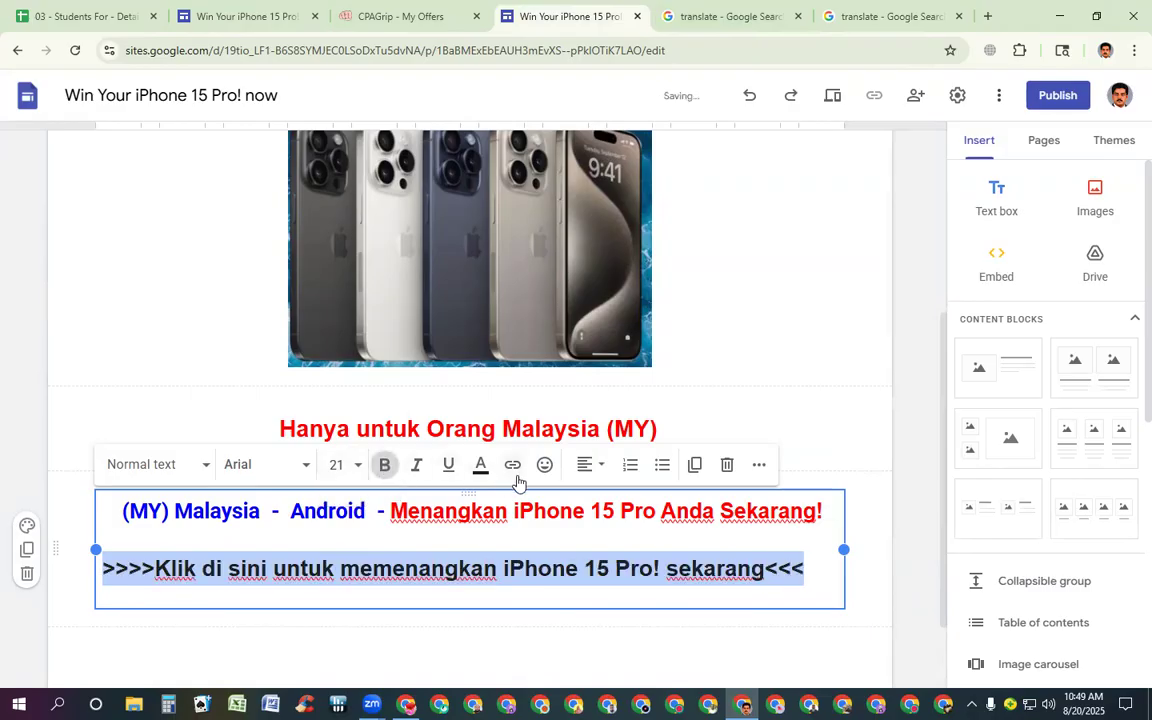
left_click(483, 465)
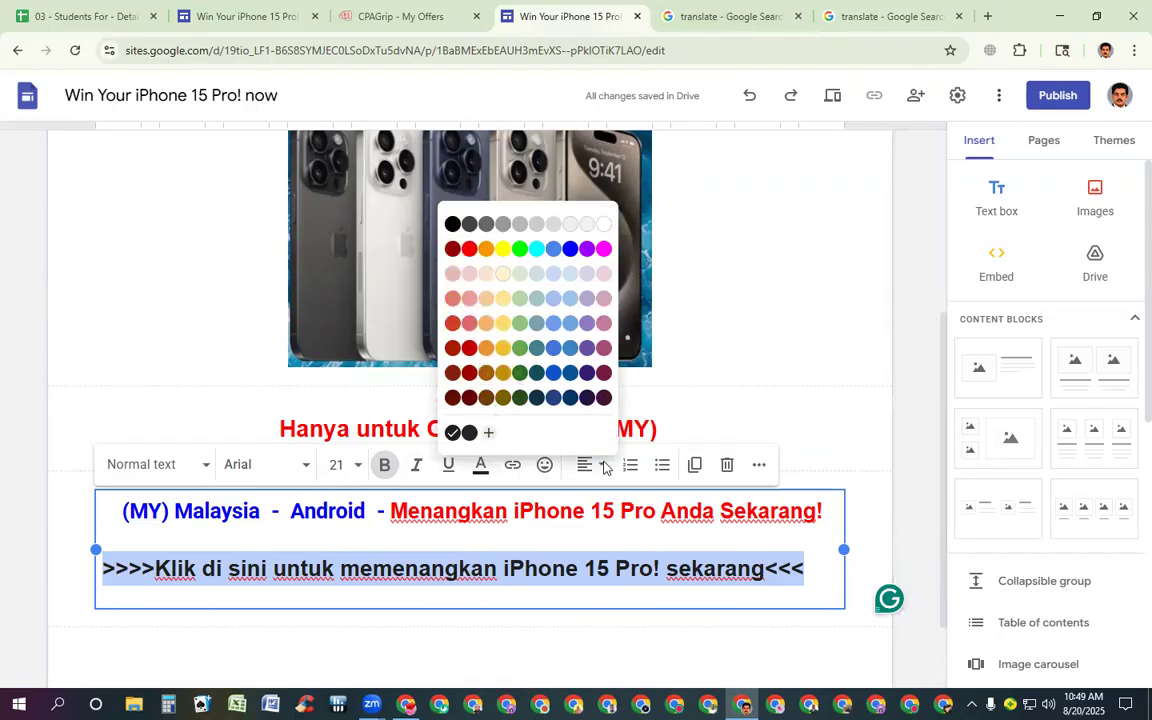
key("Escape")
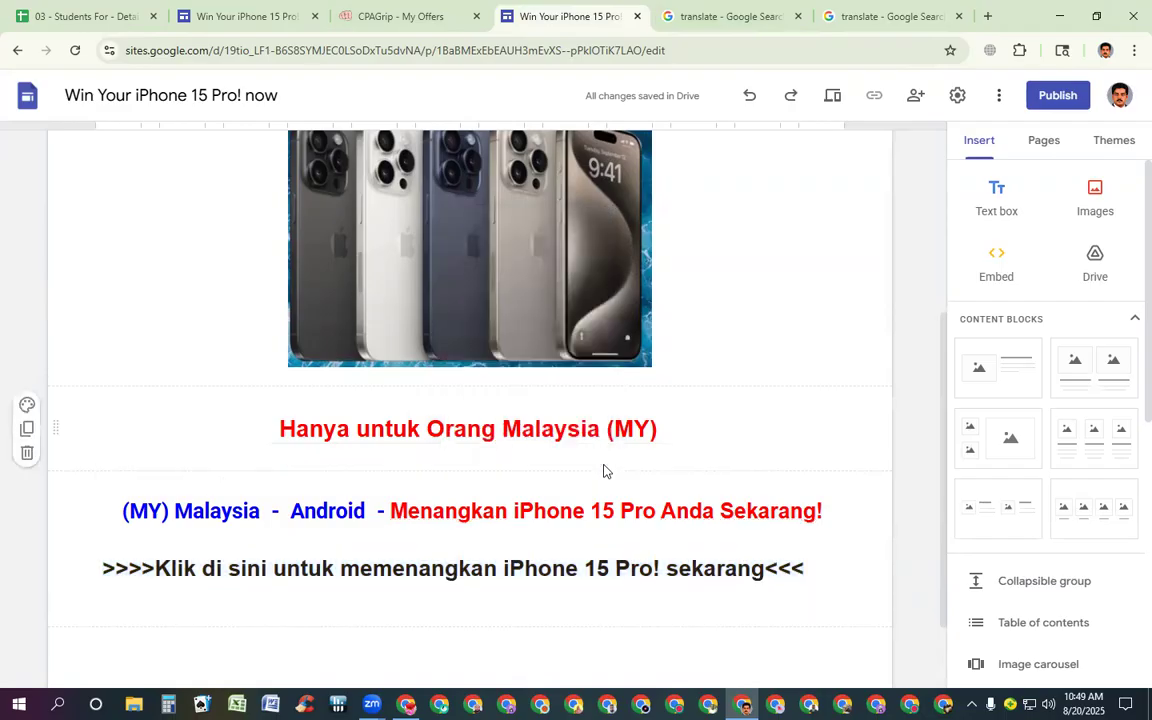
triple_click(462, 568)
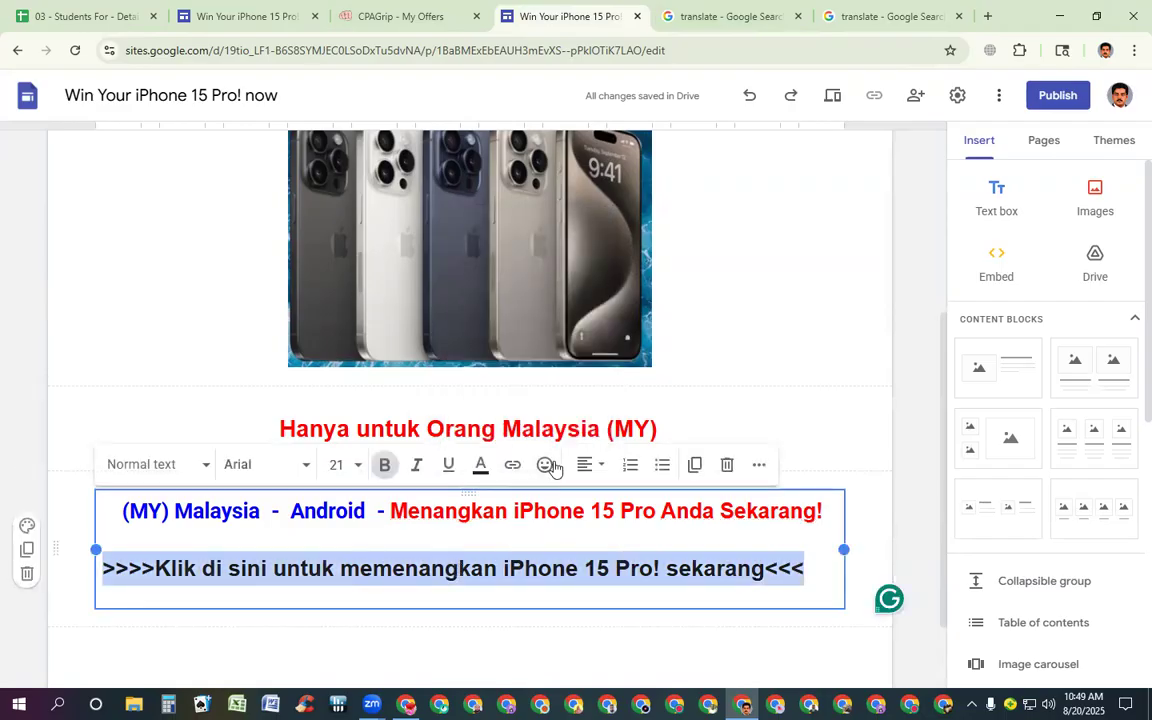
left_click(586, 466)
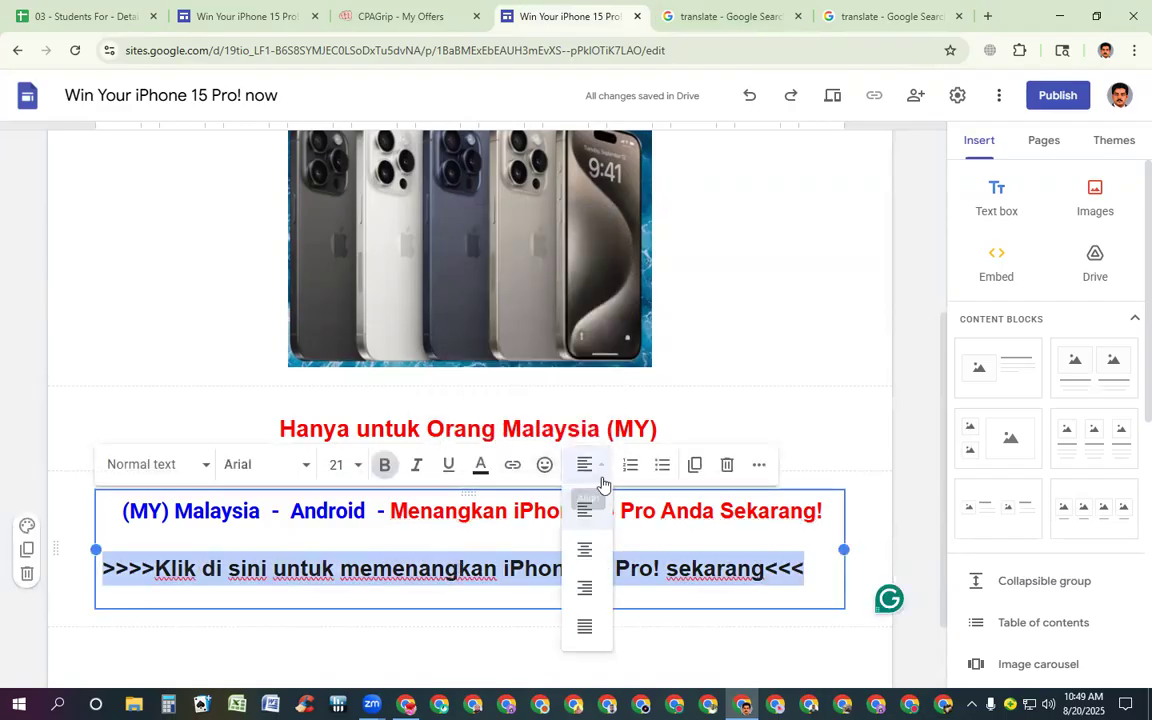
left_click(585, 550)
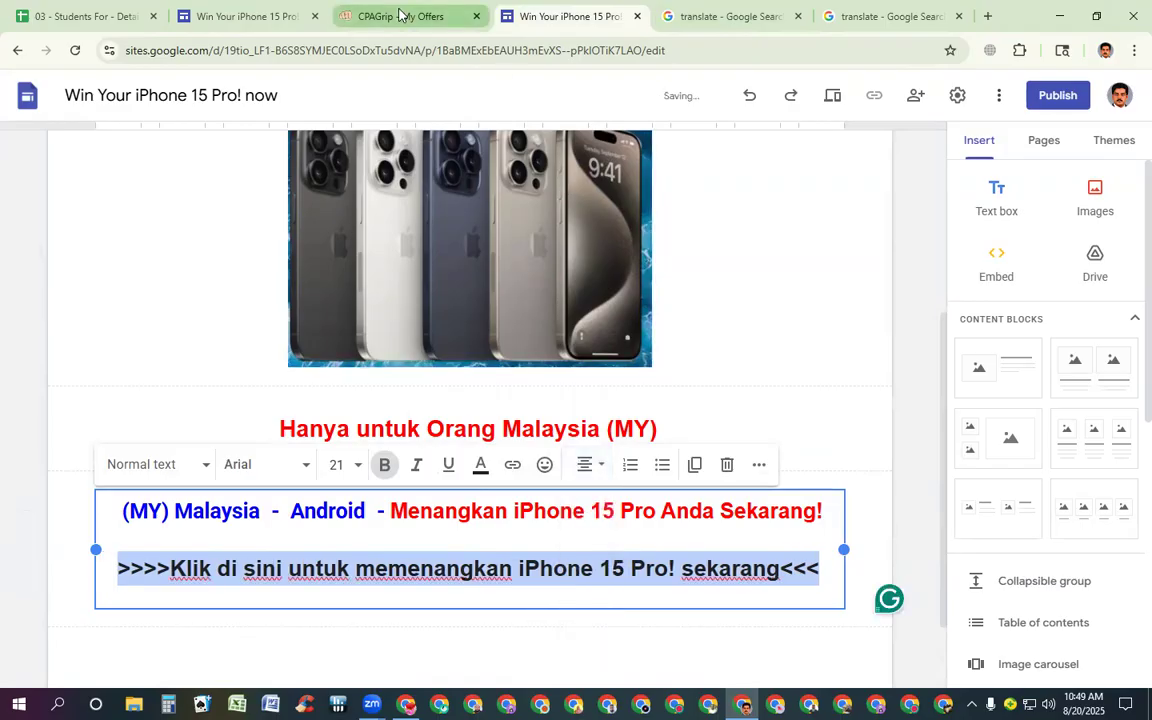
Copy the Malaysian iPhone 15 Pro offer's tracking link from CPAGrip and apply it as the hyperlink of the "Klik di sini" line.
left_click(401, 15)
left_click(788, 385)
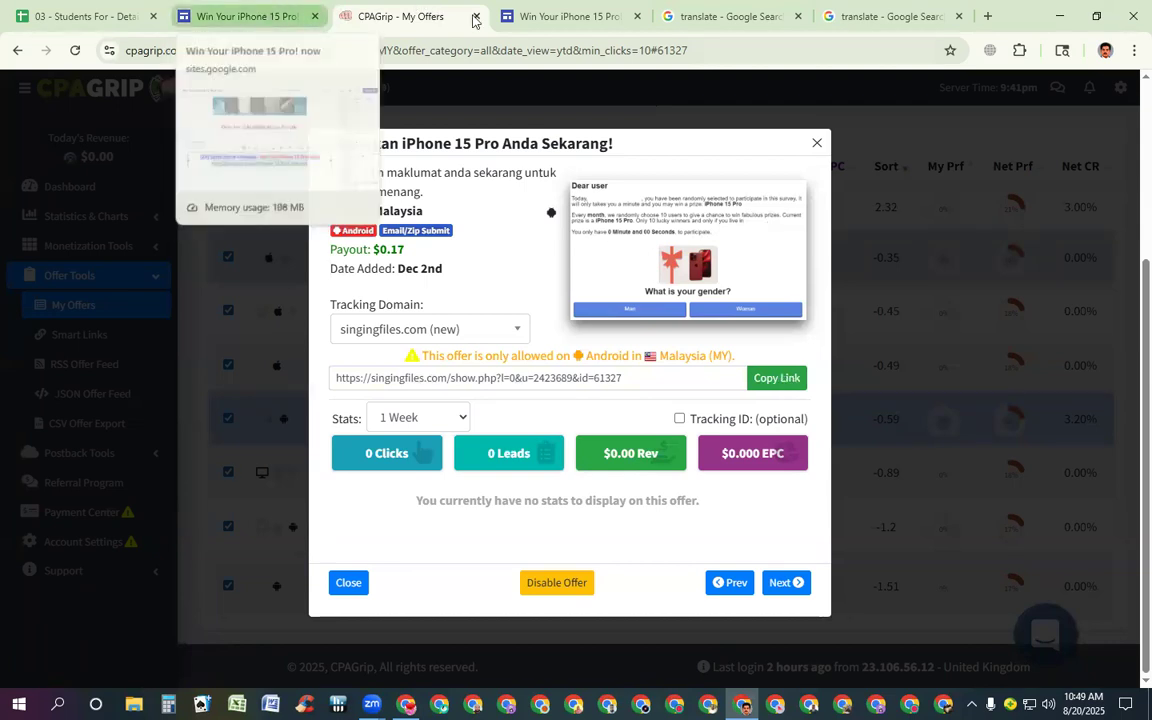
left_click(560, 16)
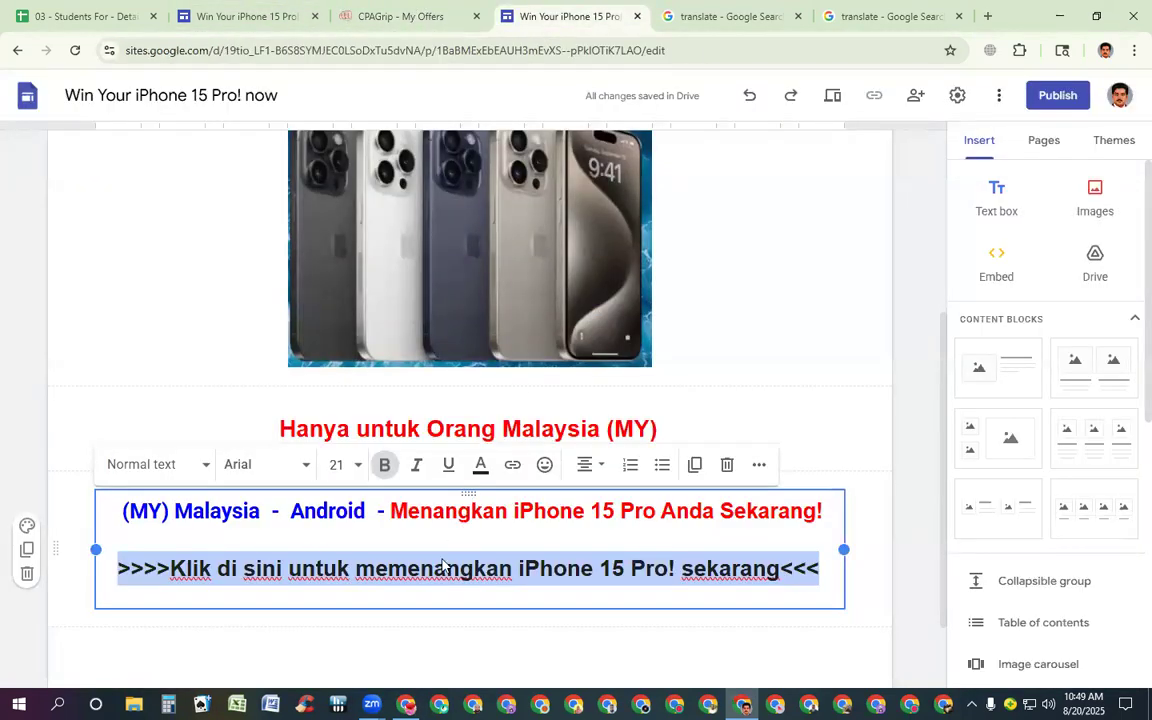
left_click(512, 466)
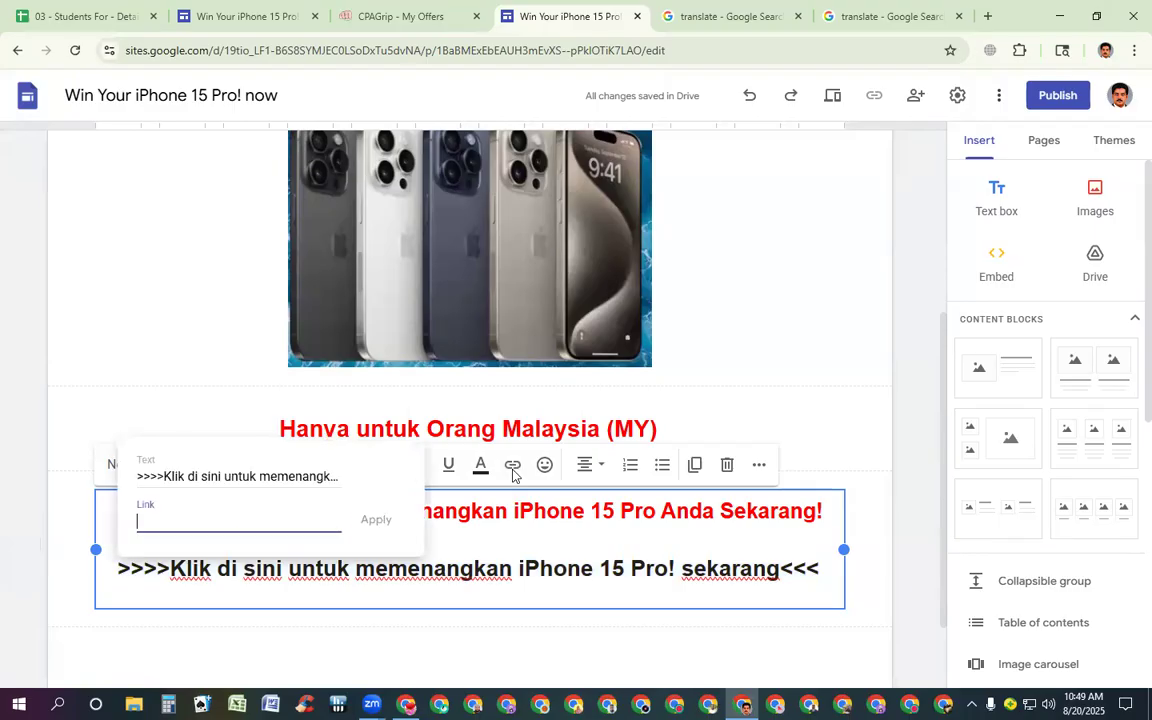
key("ctrl+v")
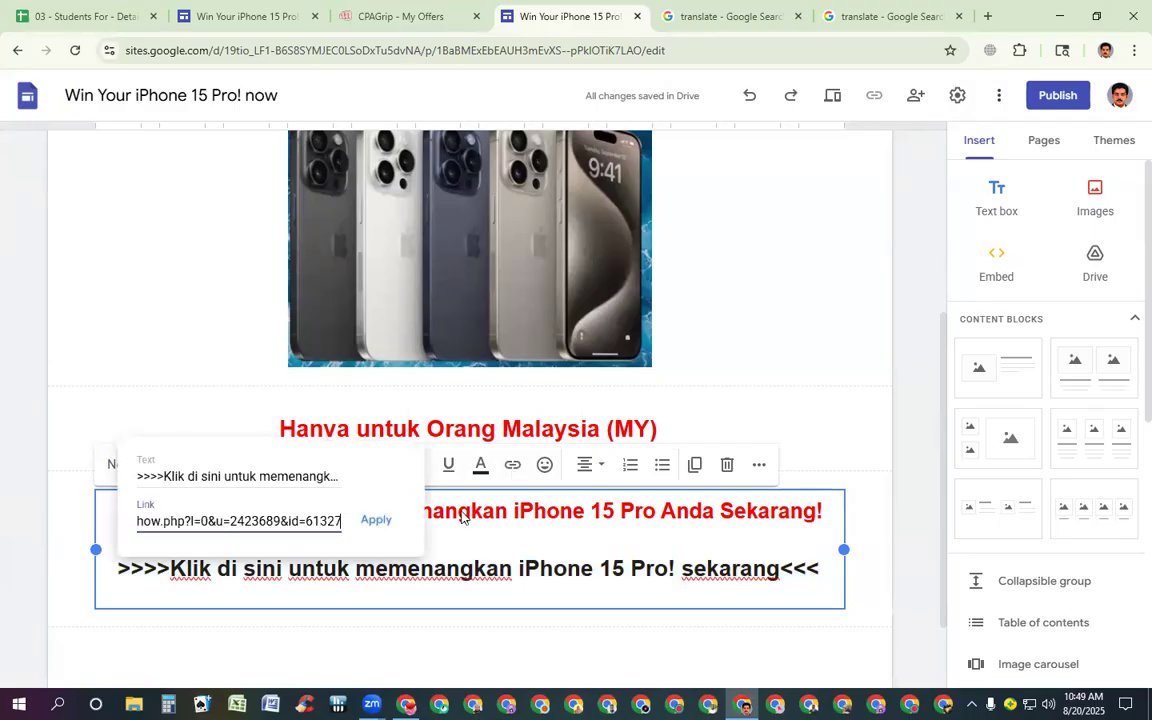
left_click(385, 521)
Check the link colour on the sample South Africa site and colour the "Klik di sini" link line dark green (#38761d) to match.
left_click(257, 16)
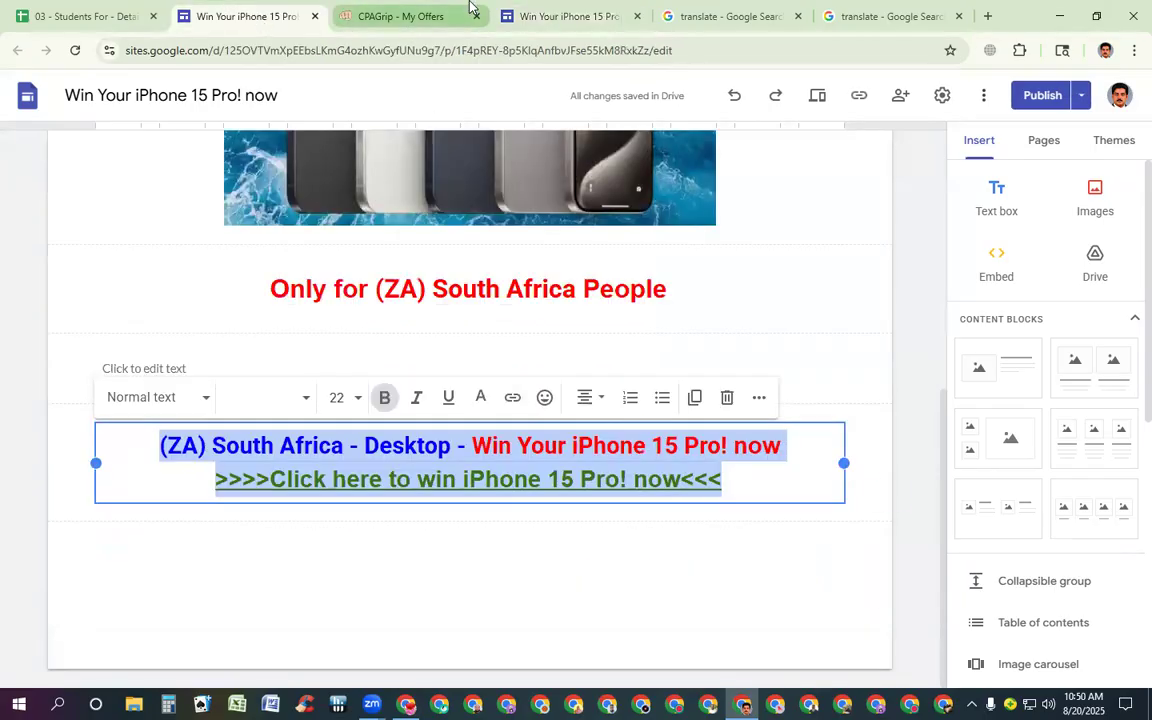
left_click(565, 16)
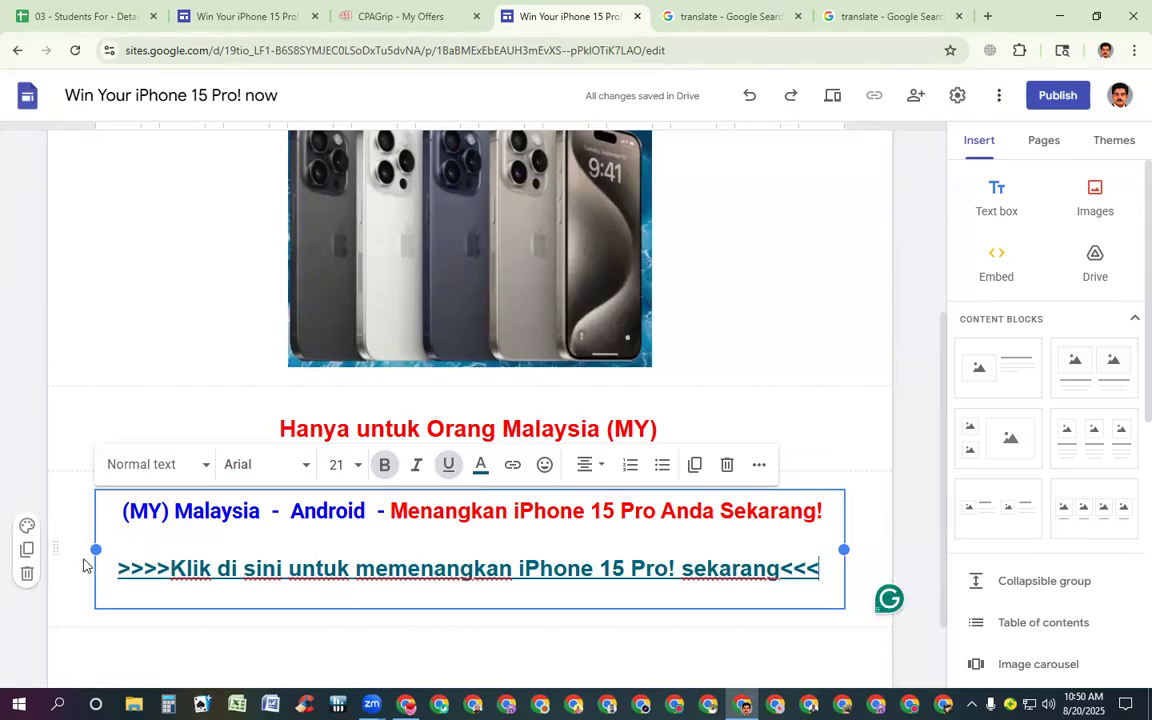
left_click_drag(122, 562, 855, 590)
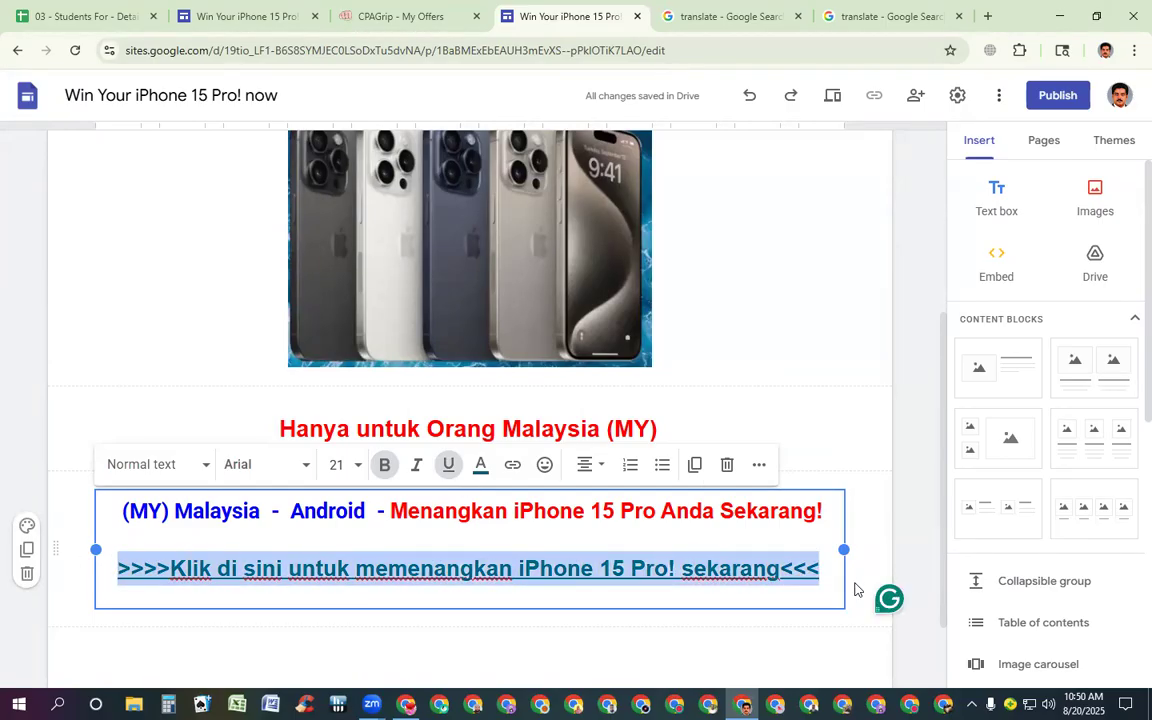
left_click(483, 466)
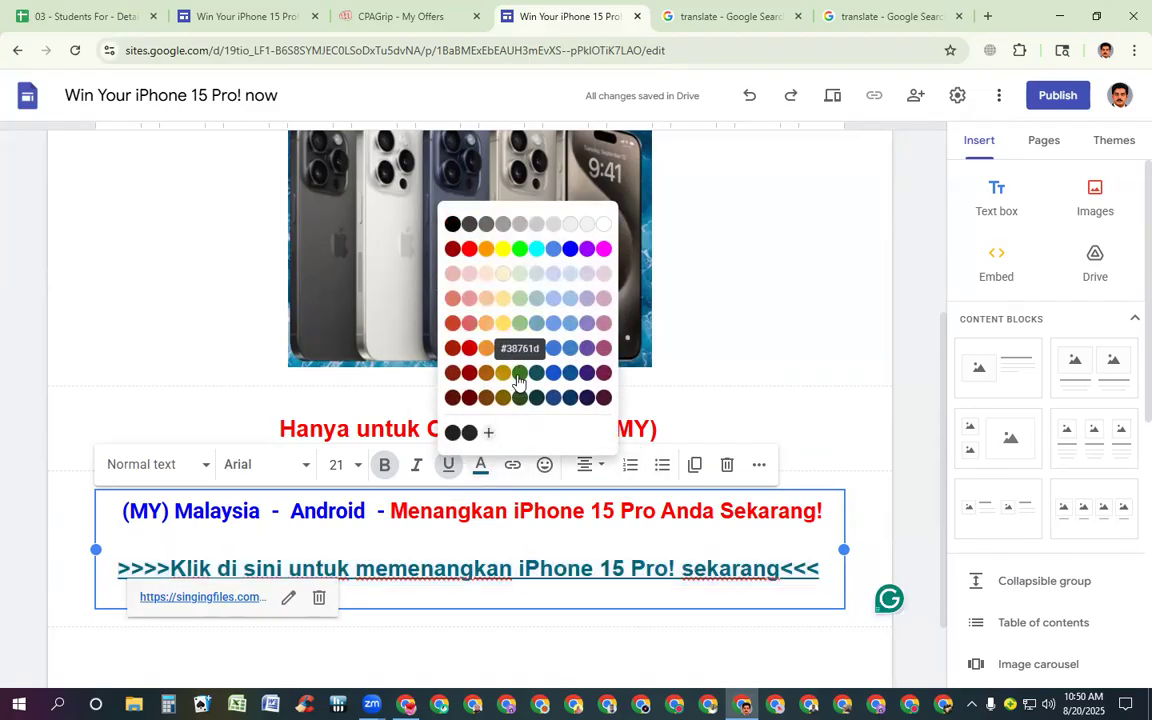
left_click(519, 373)
left_click(741, 382)
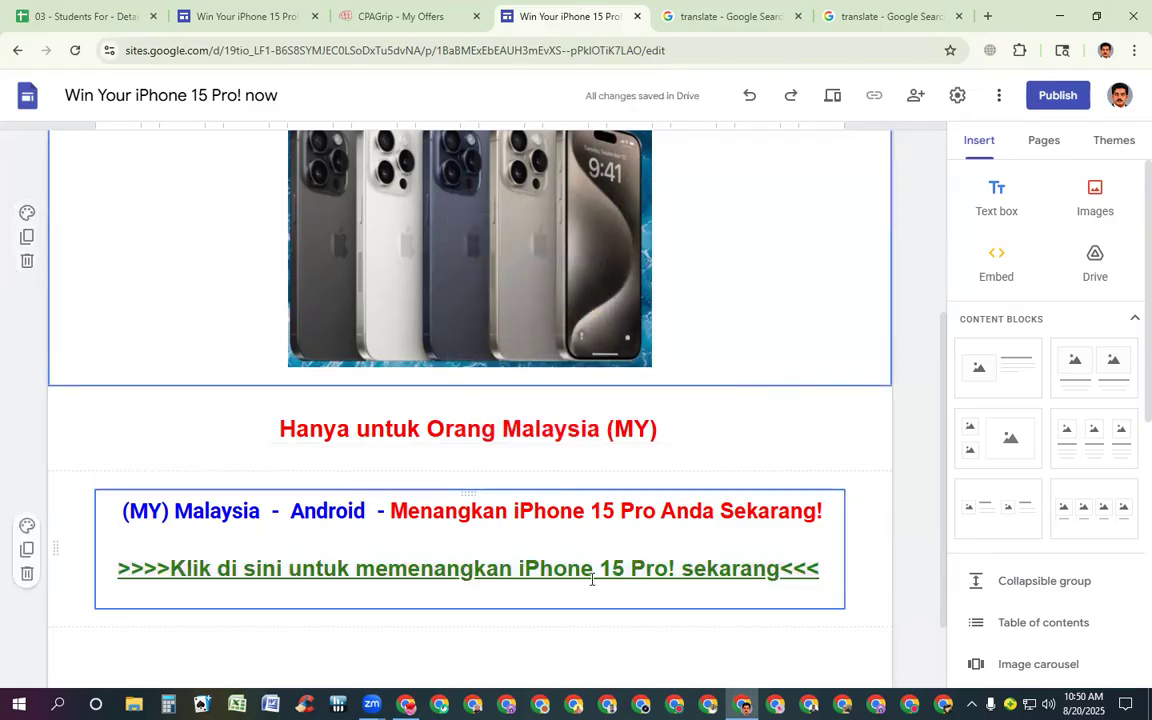
Look over the finished page, start publishing the site and set its web address to win-your-iphone-15-prh.
scroll(665, 432, "up", 5)
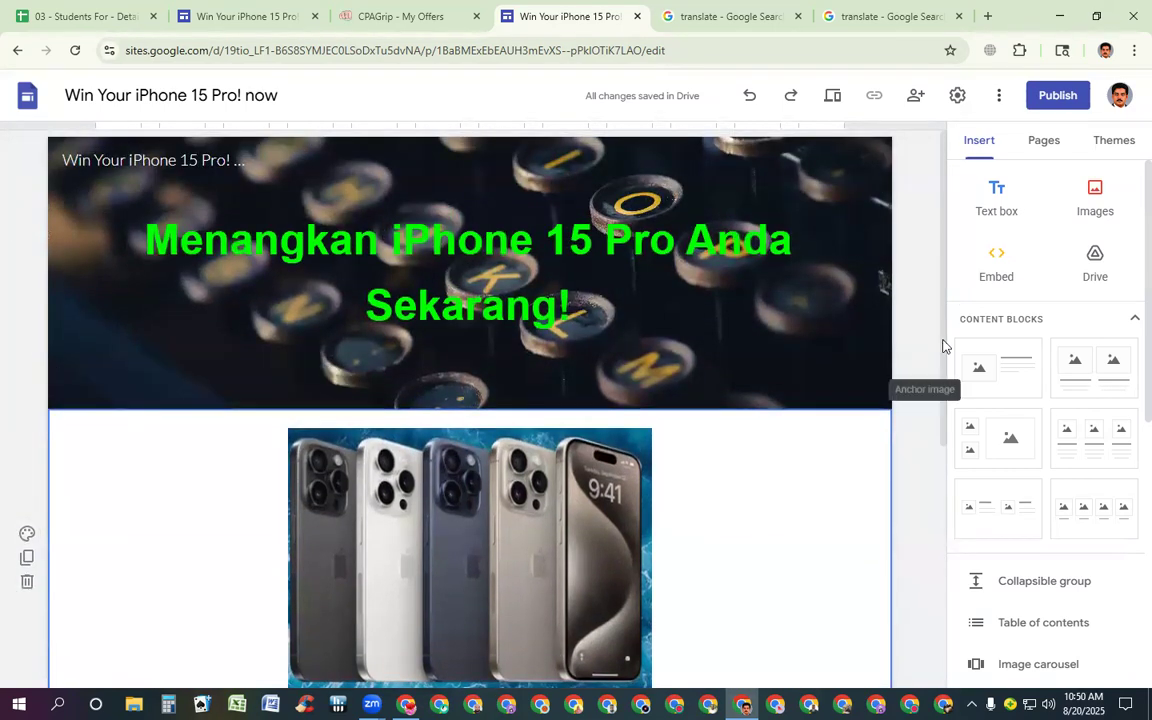
left_click_drag(943, 346, 933, 442)
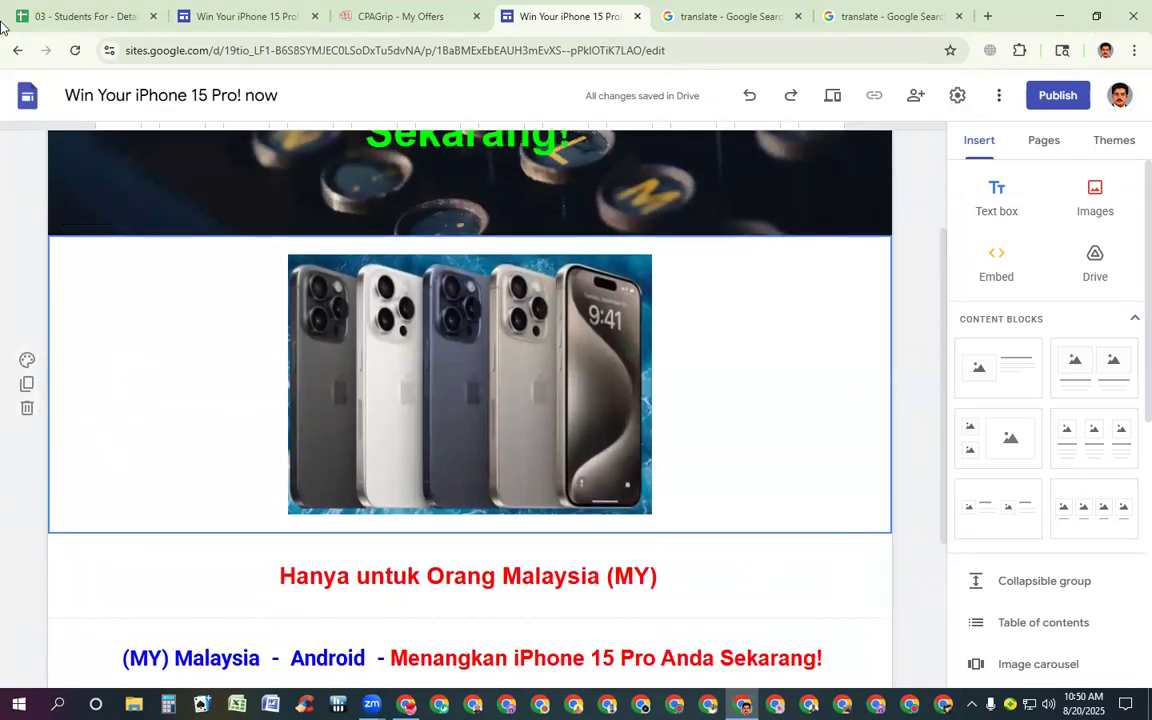
triple_click(160, 94)
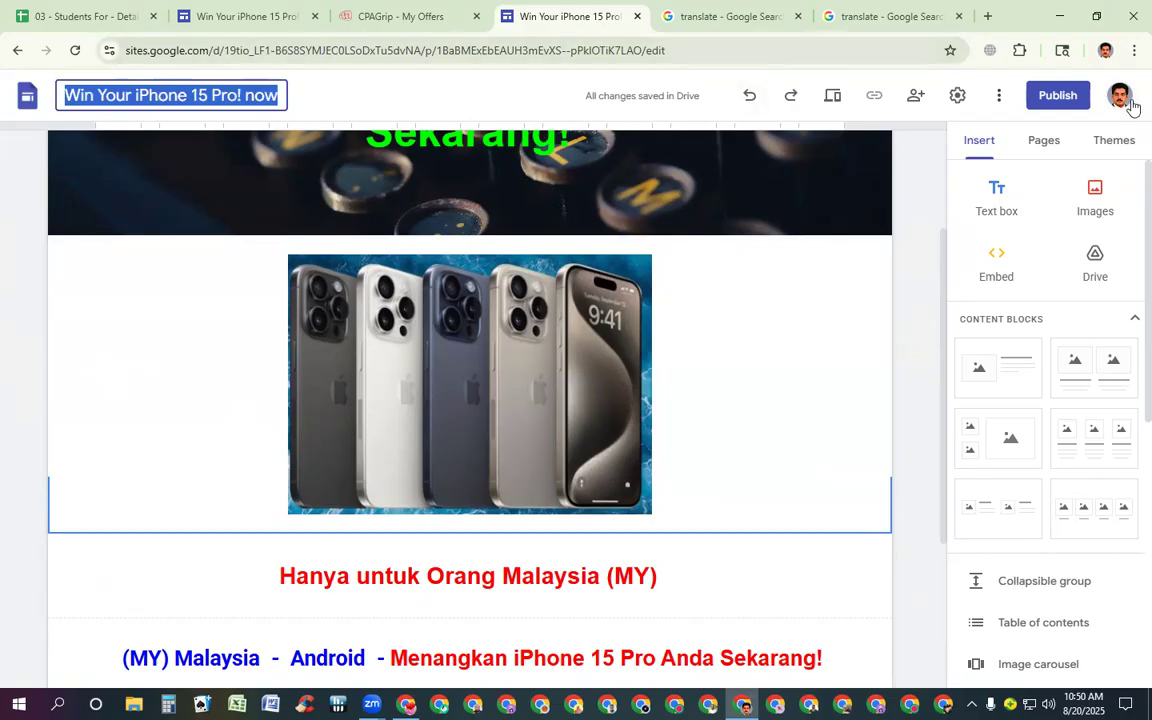
left_click(1078, 95)
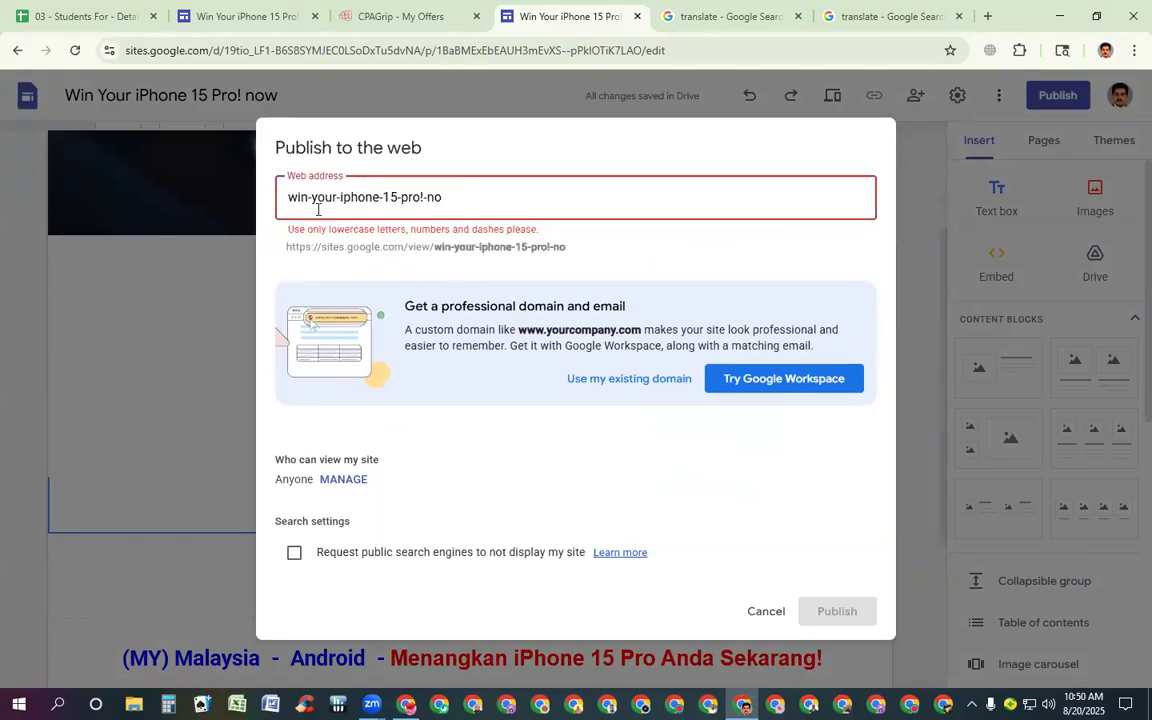
key("BackSpace")
key("BackSpace")
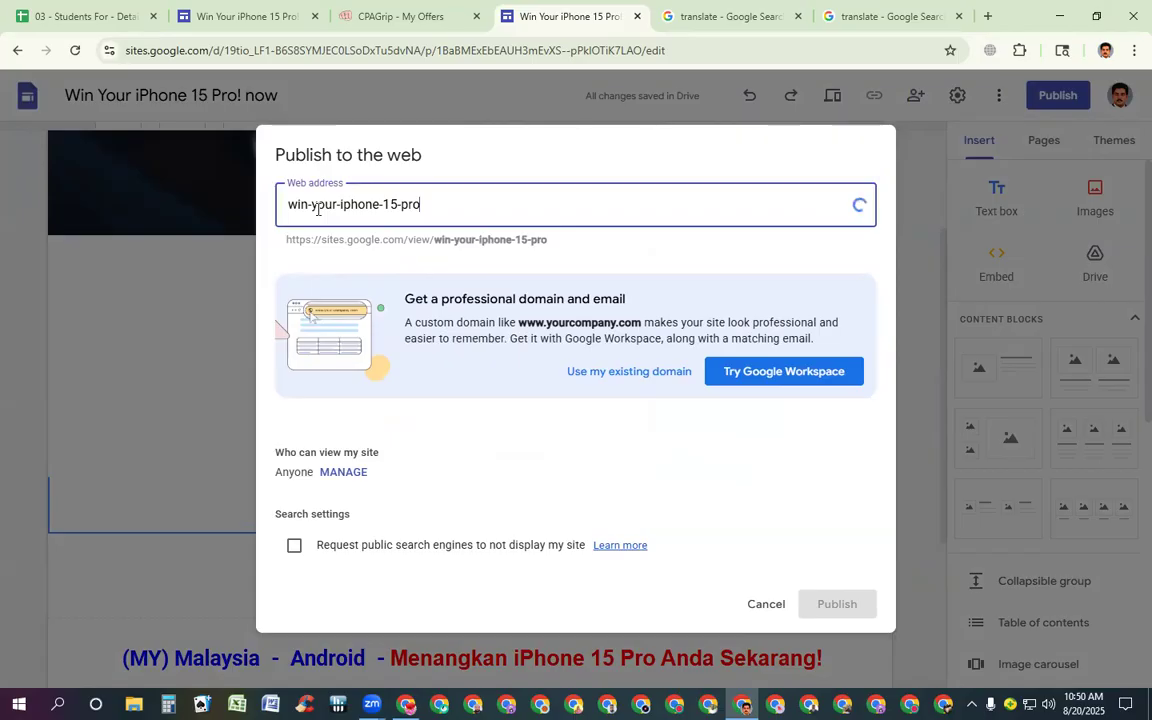
type("h")
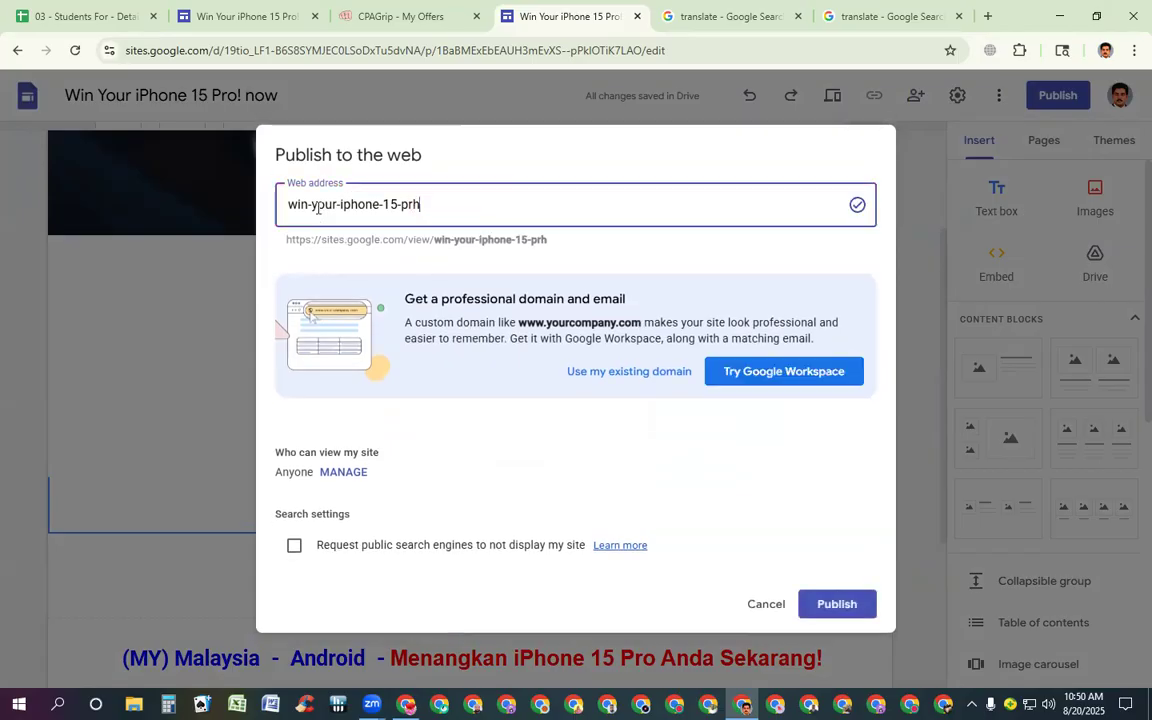
Set the draft's general access to Anyone with the link and publish the site.
left_click(342, 474)
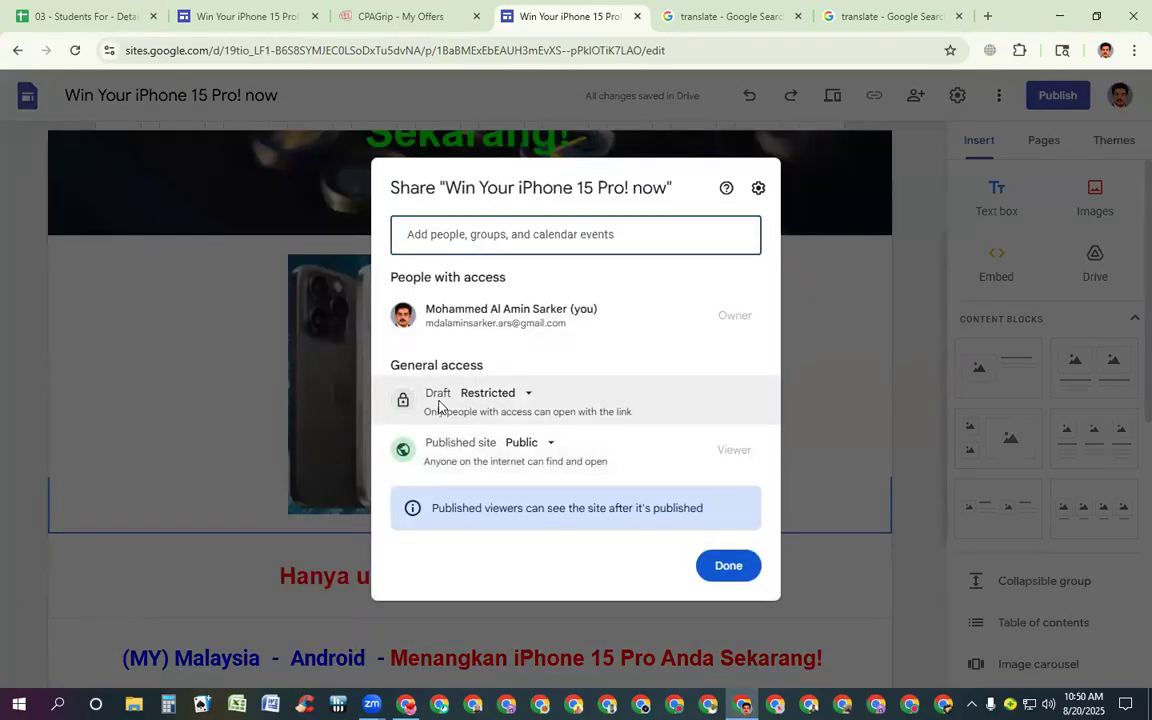
left_click(492, 396)
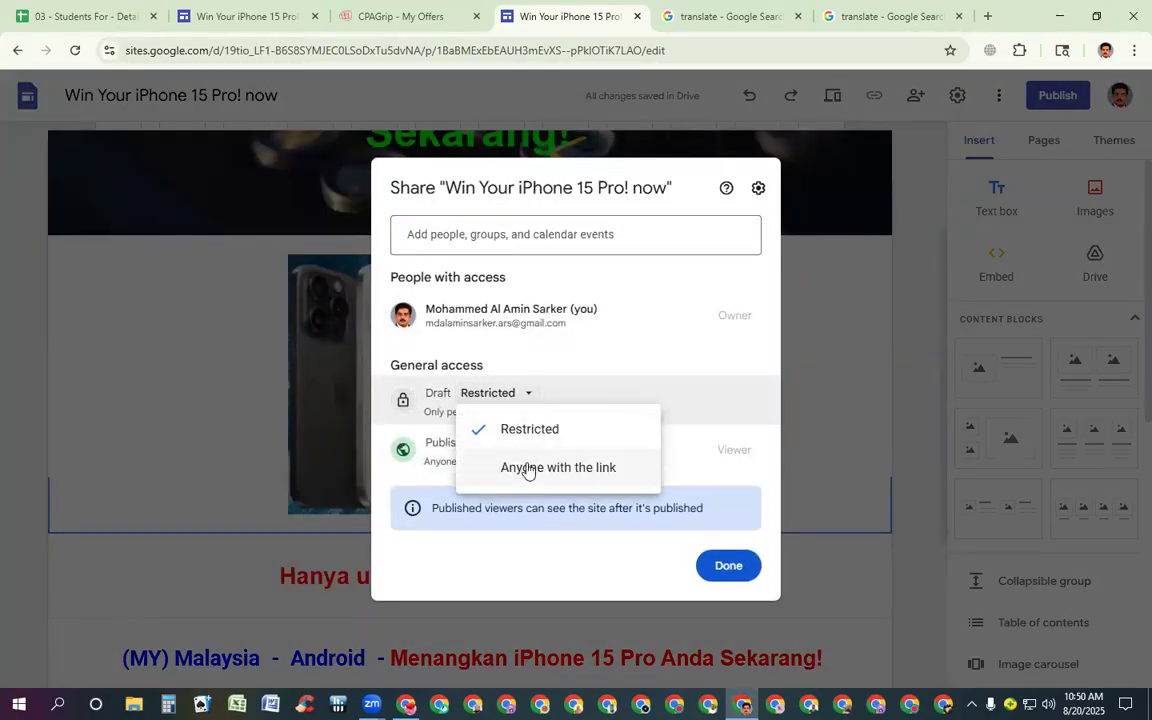
left_click(520, 468)
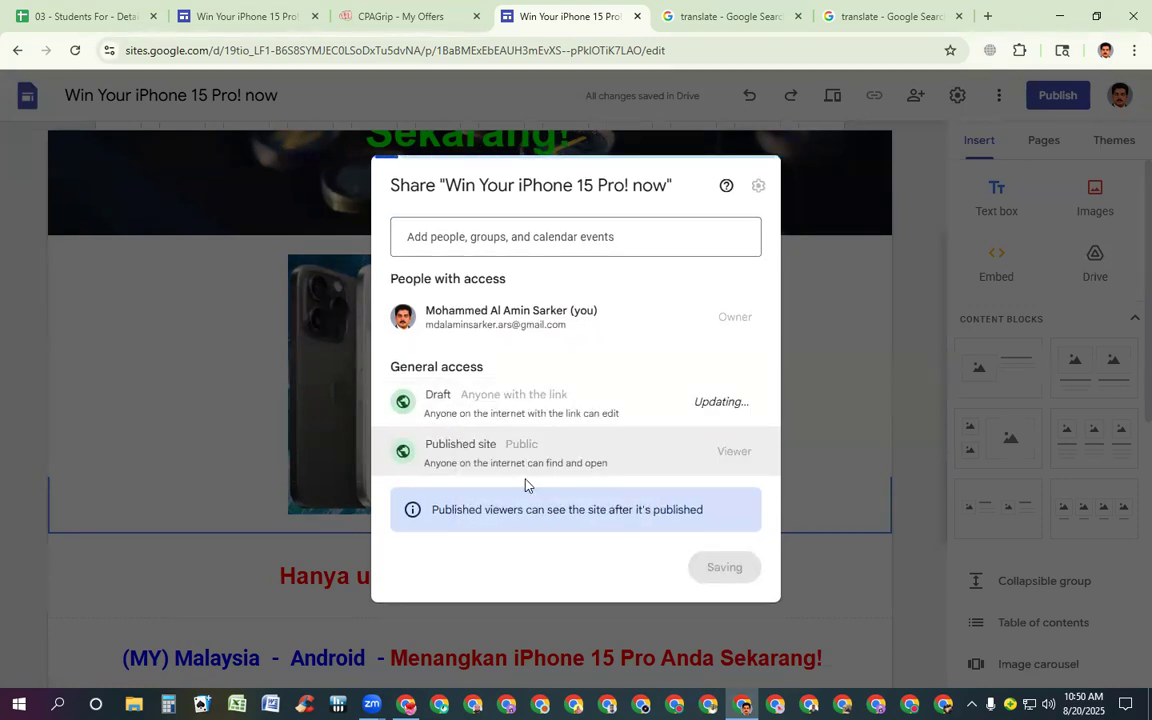
left_click(716, 569)
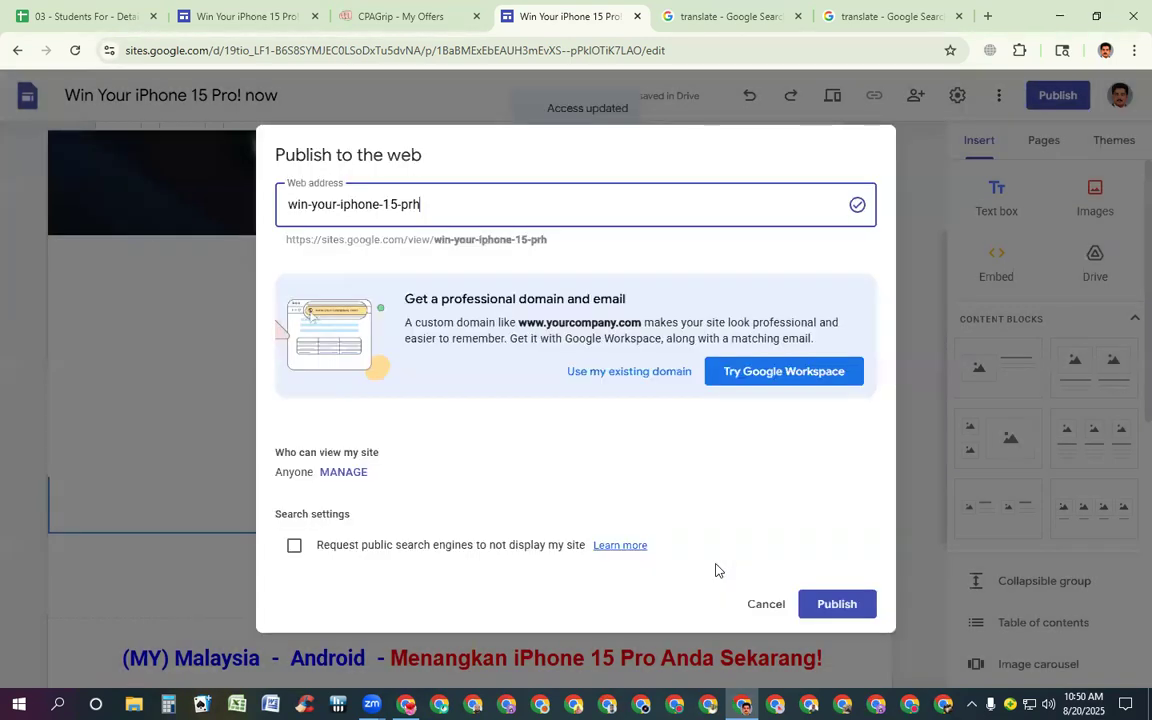
left_click(836, 604)
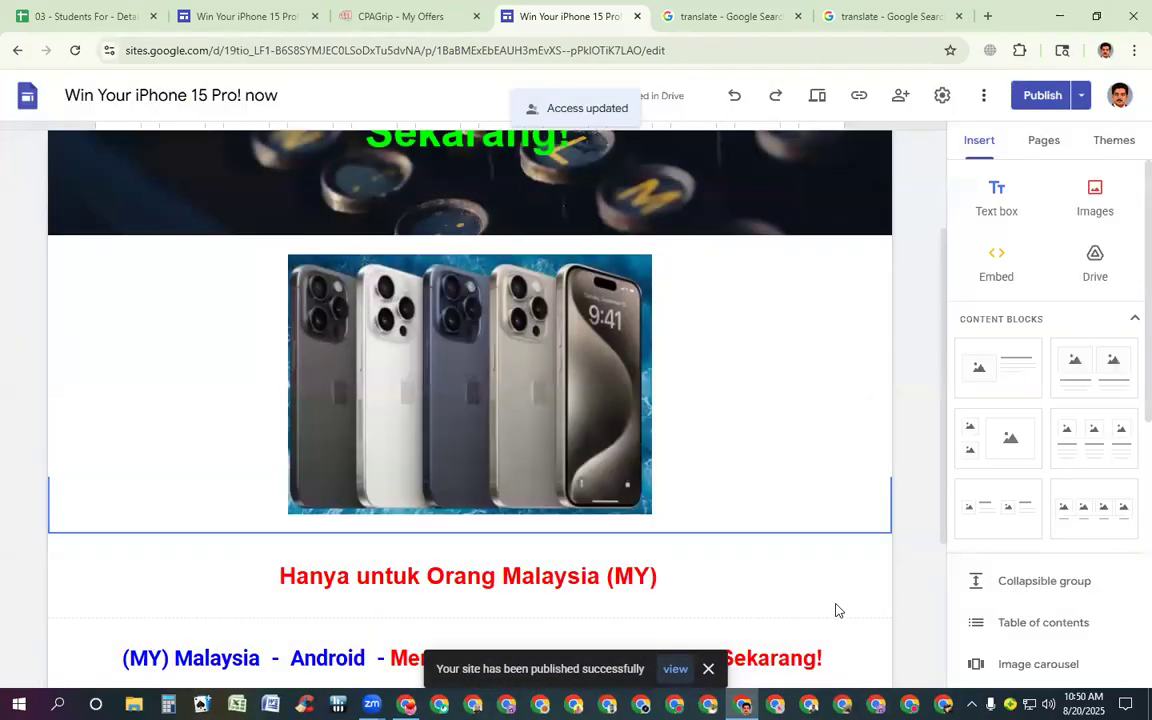
View the published site, test its "Klik di sini" offer link and close the landing page that it opens.
left_click(675, 669)
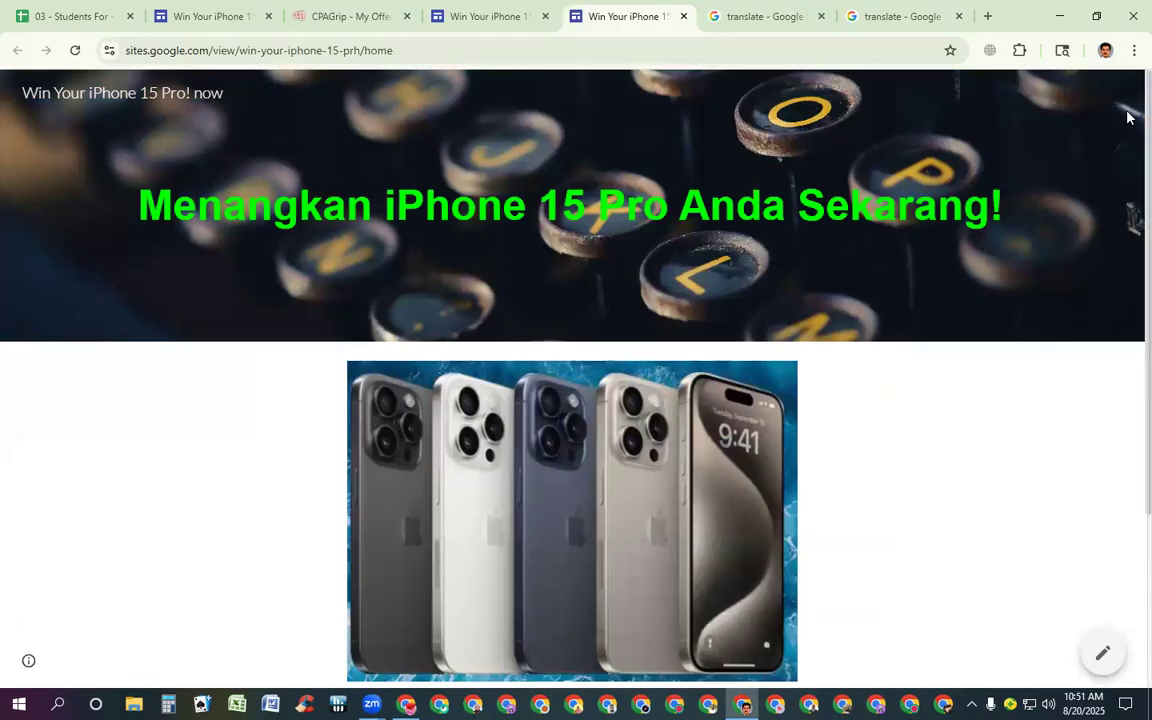
scroll(1129, 217, "down", 2)
scroll(1128, 250, "down", 1)
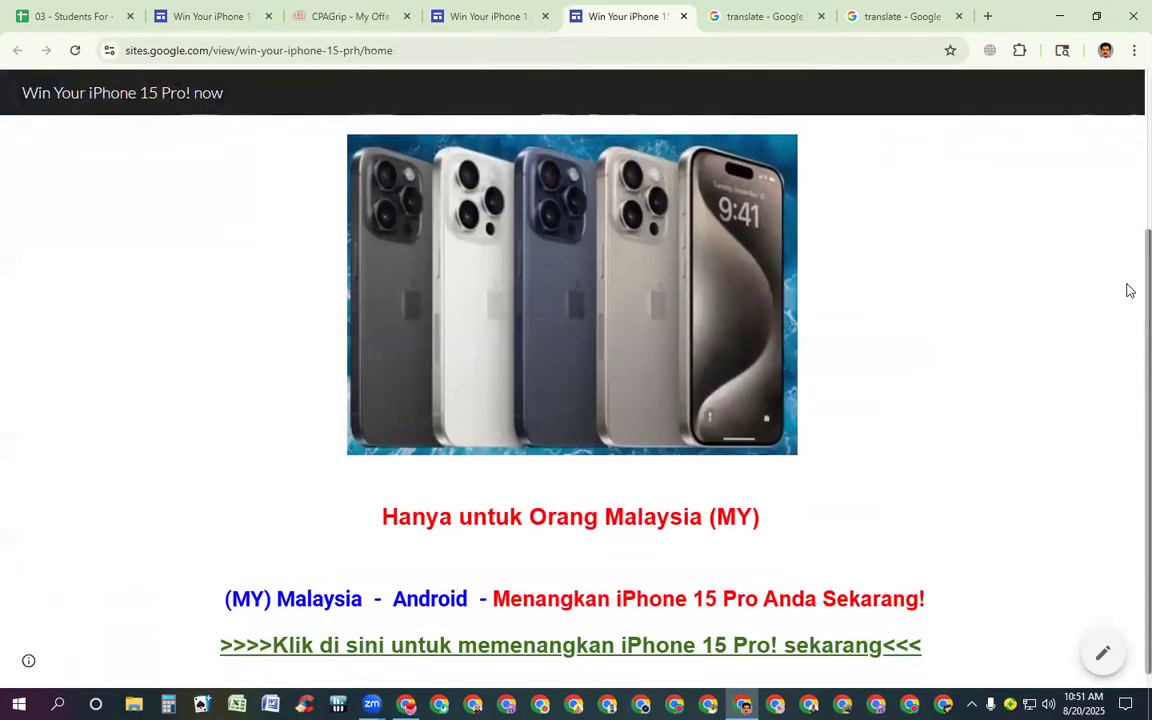
left_click(568, 638)
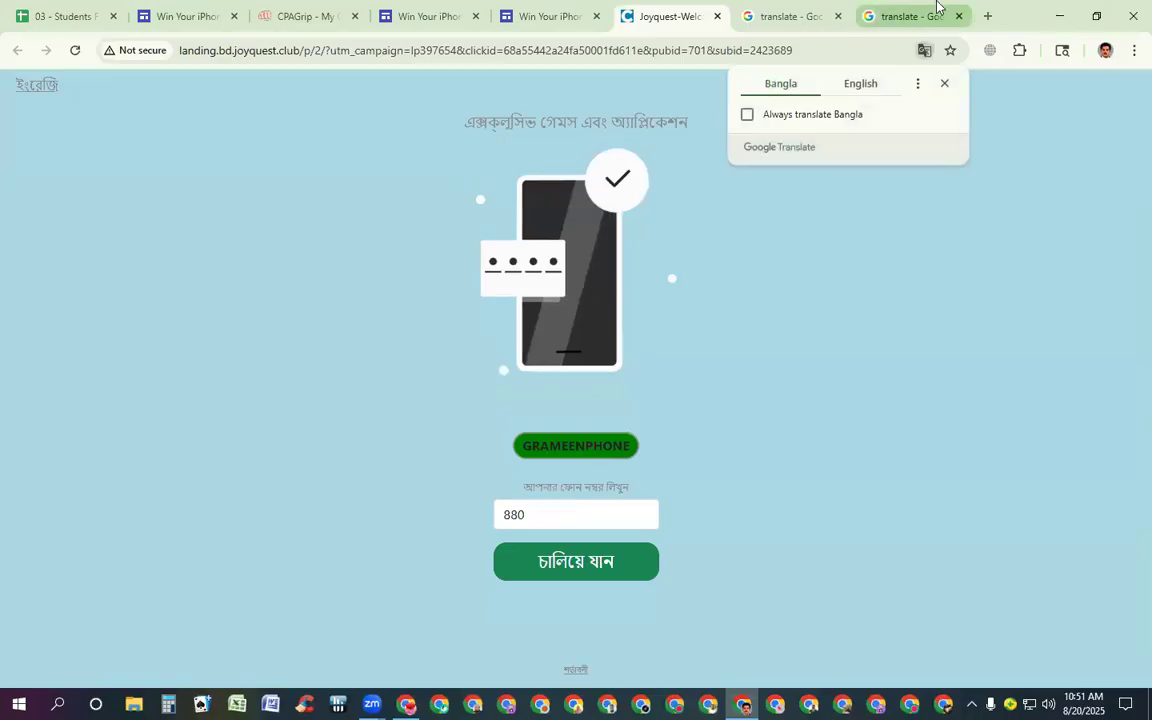
left_click(945, 83)
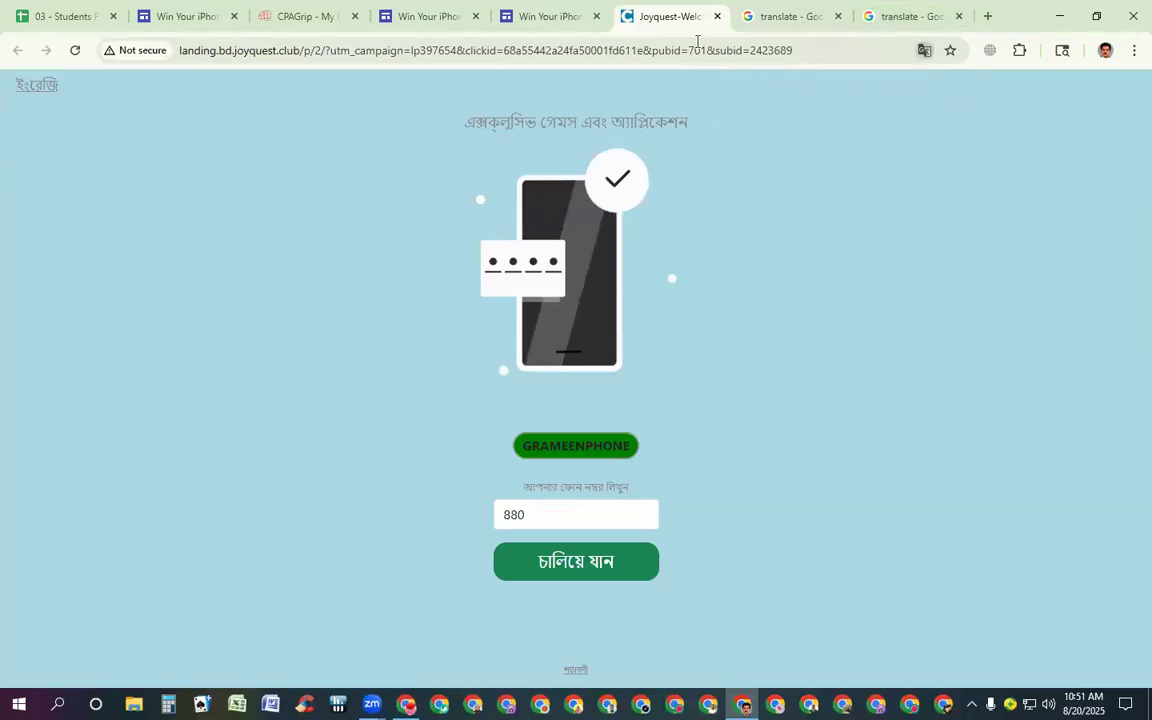
left_click(716, 17)
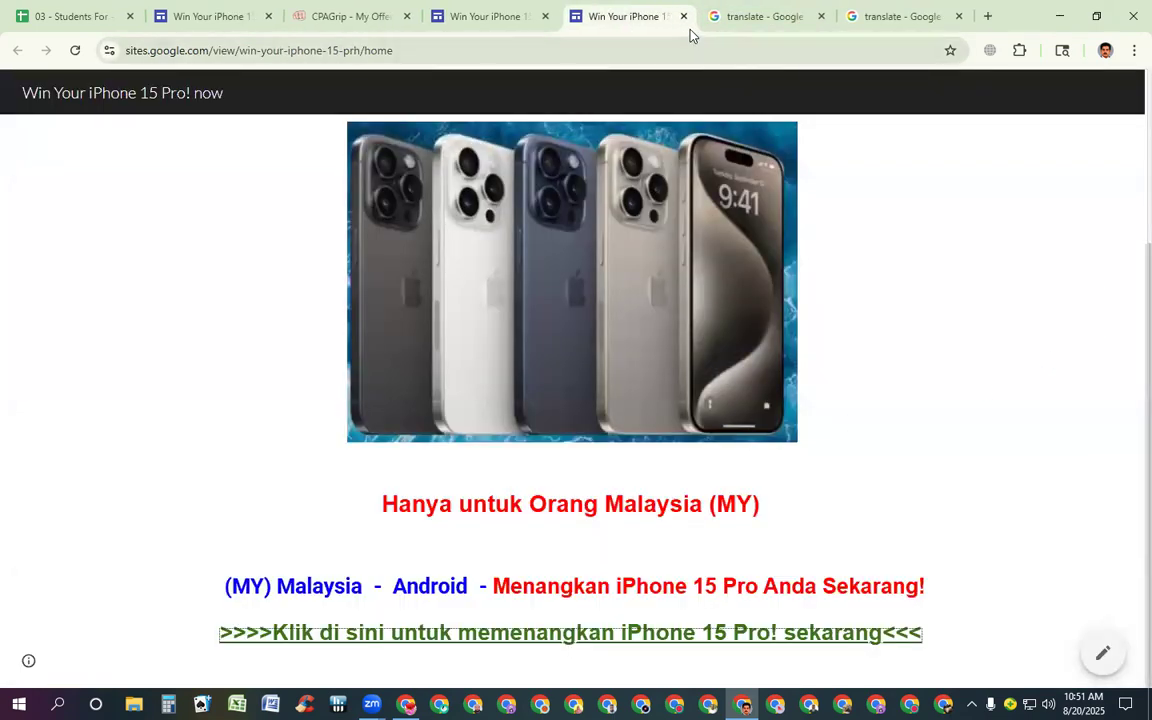
Close the published site, return to its editor and look over the Malaysian offer text and link at the end of the page.
left_click(682, 17)
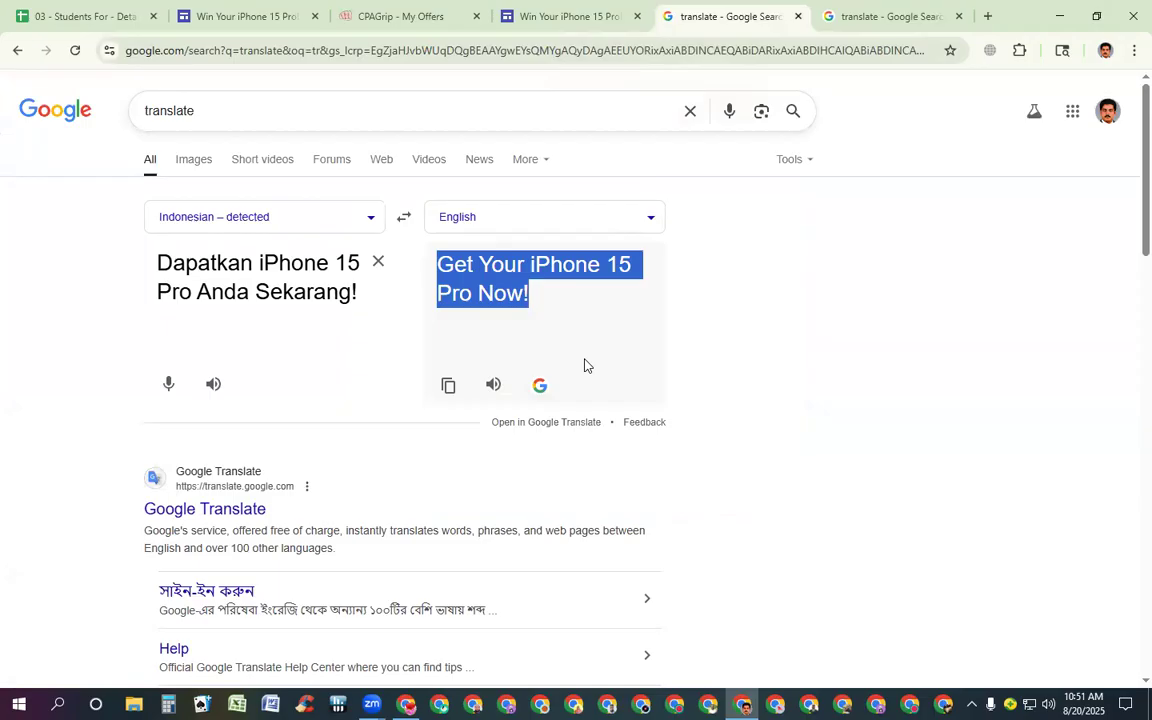
left_click(527, 21)
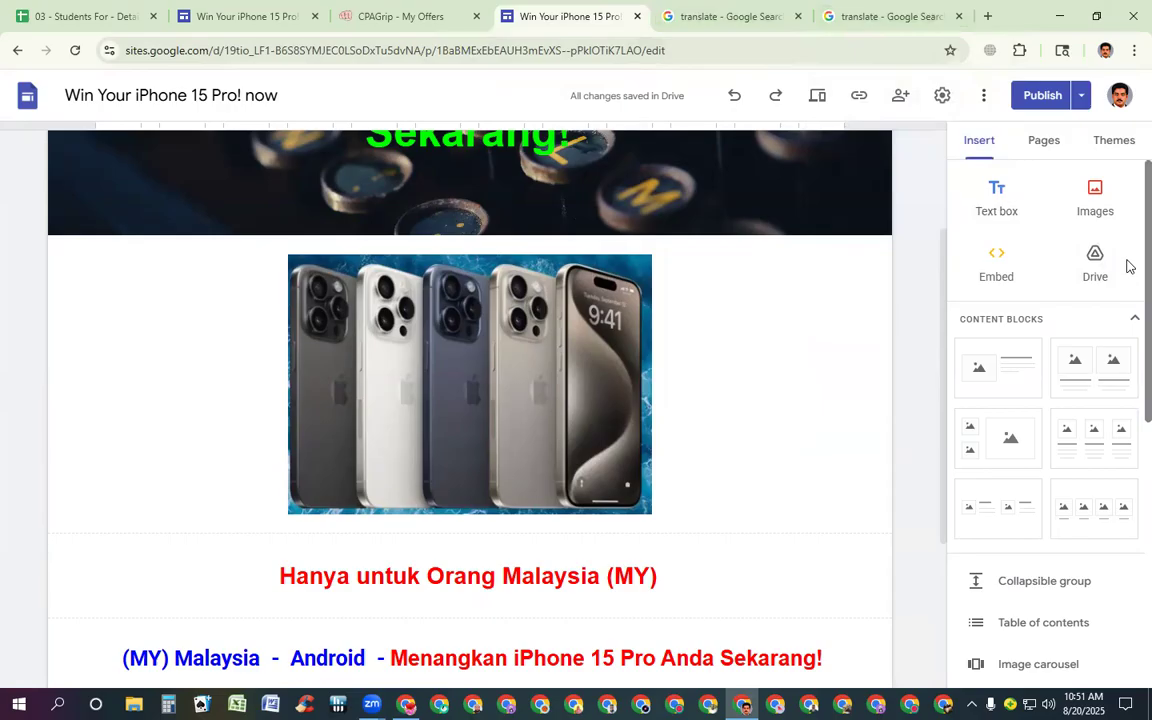
scroll(1126, 265, "down", 2)
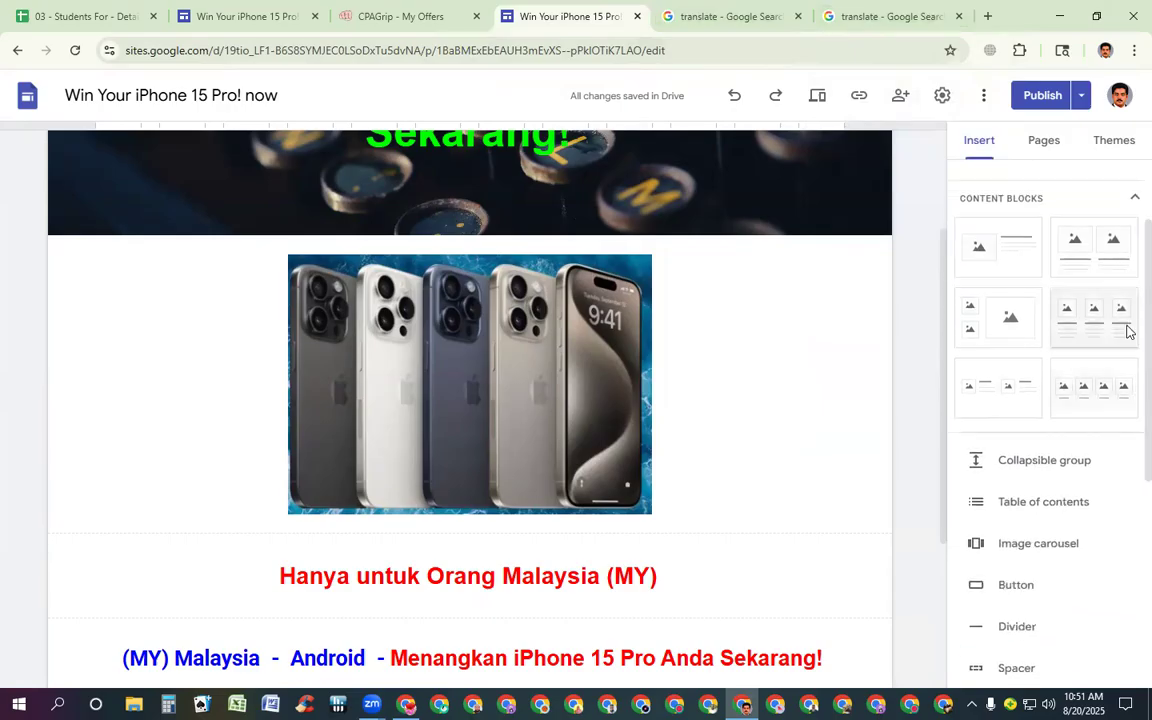
left_click_drag(947, 308, 944, 436)
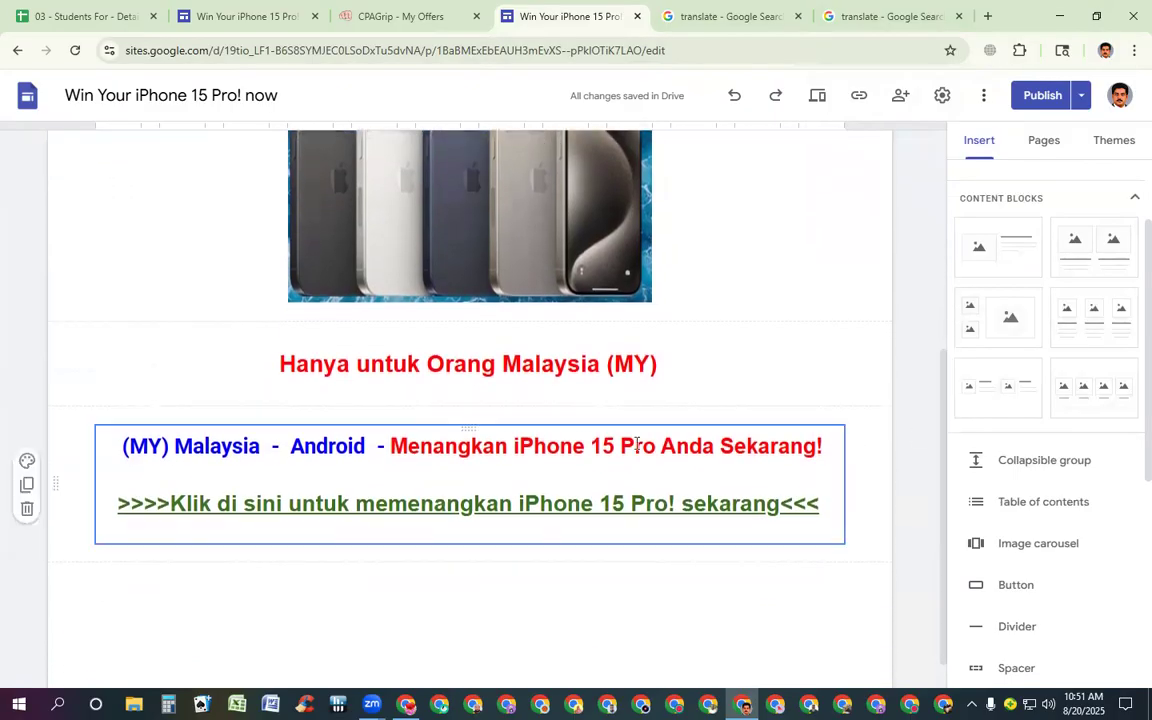
left_click(505, 460)
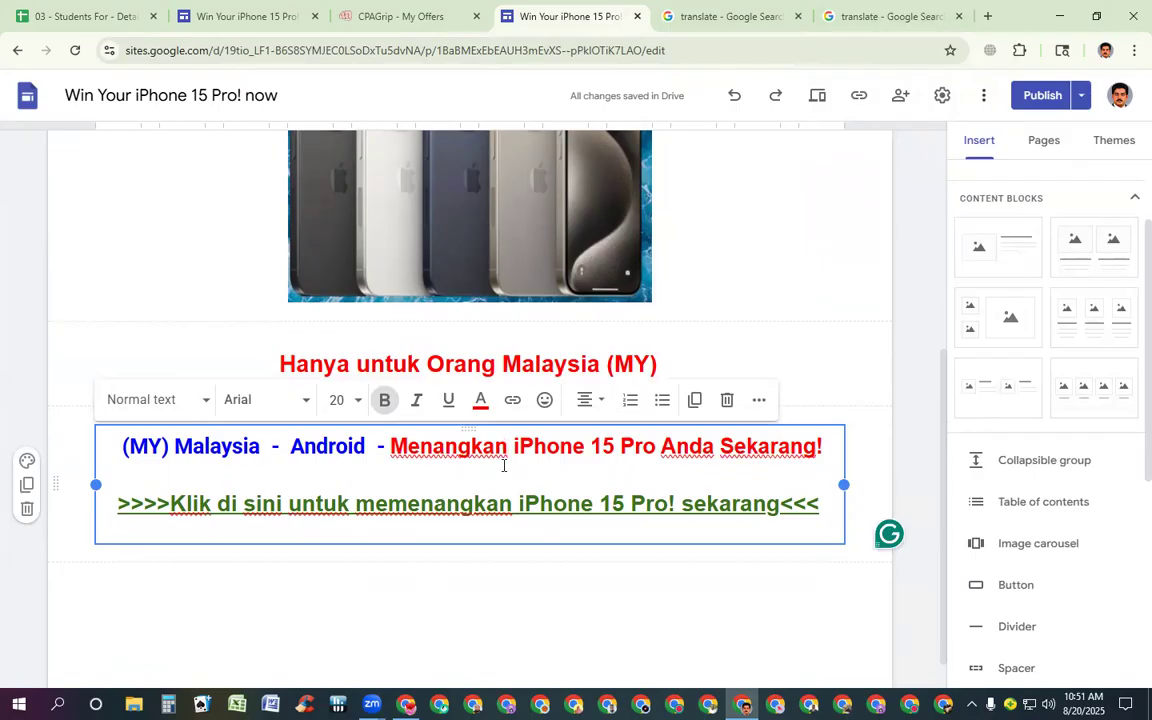
Copy the site title "Win Your iPhone 15 Pro! now" into cell B158 of the tracking spreadsheet, replacing the item name there.
triple_click(121, 95)
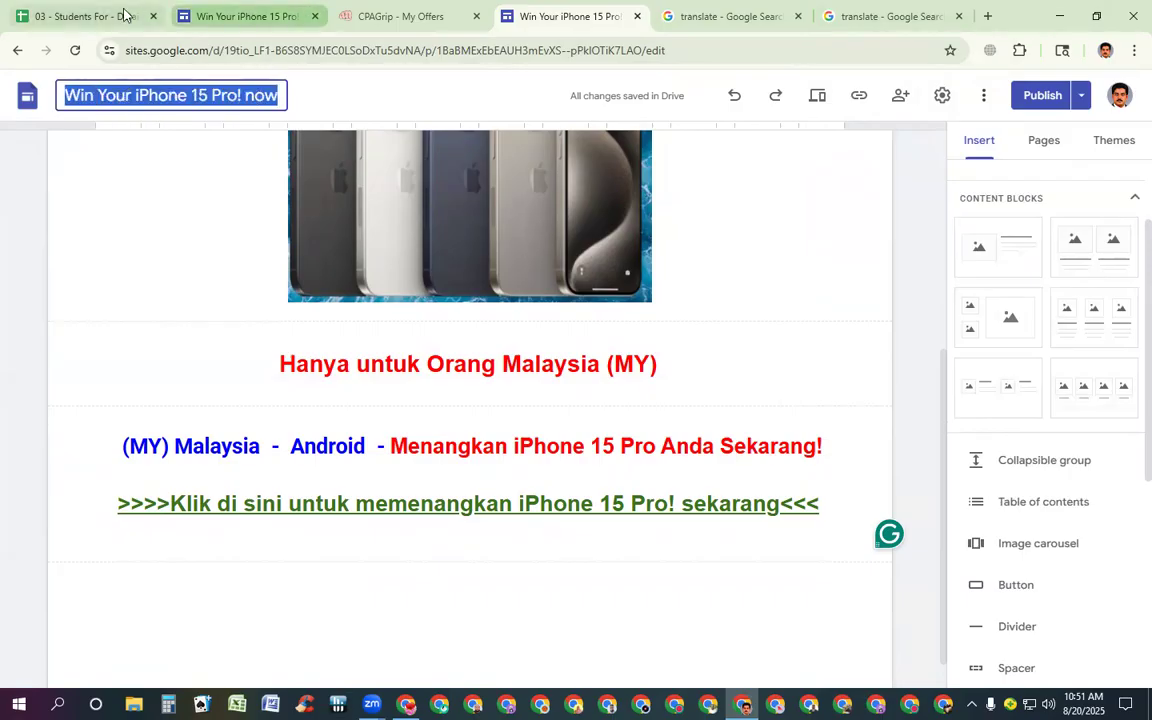
left_click(86, 15)
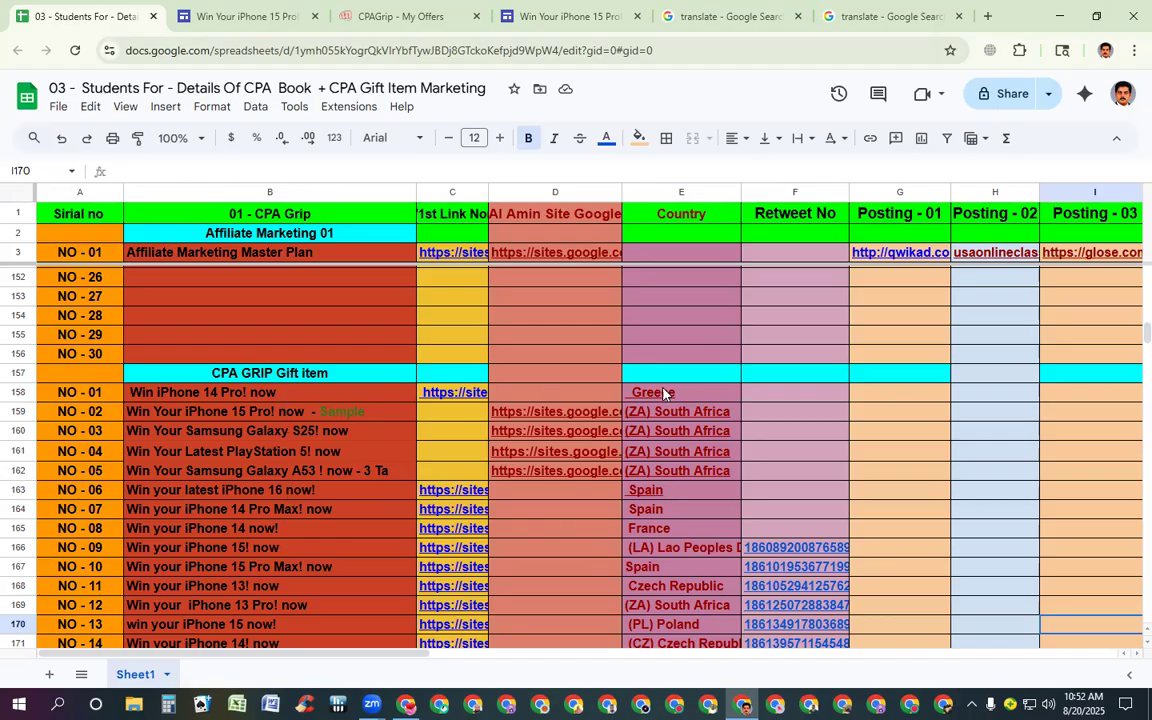
mouse_move(667, 393)
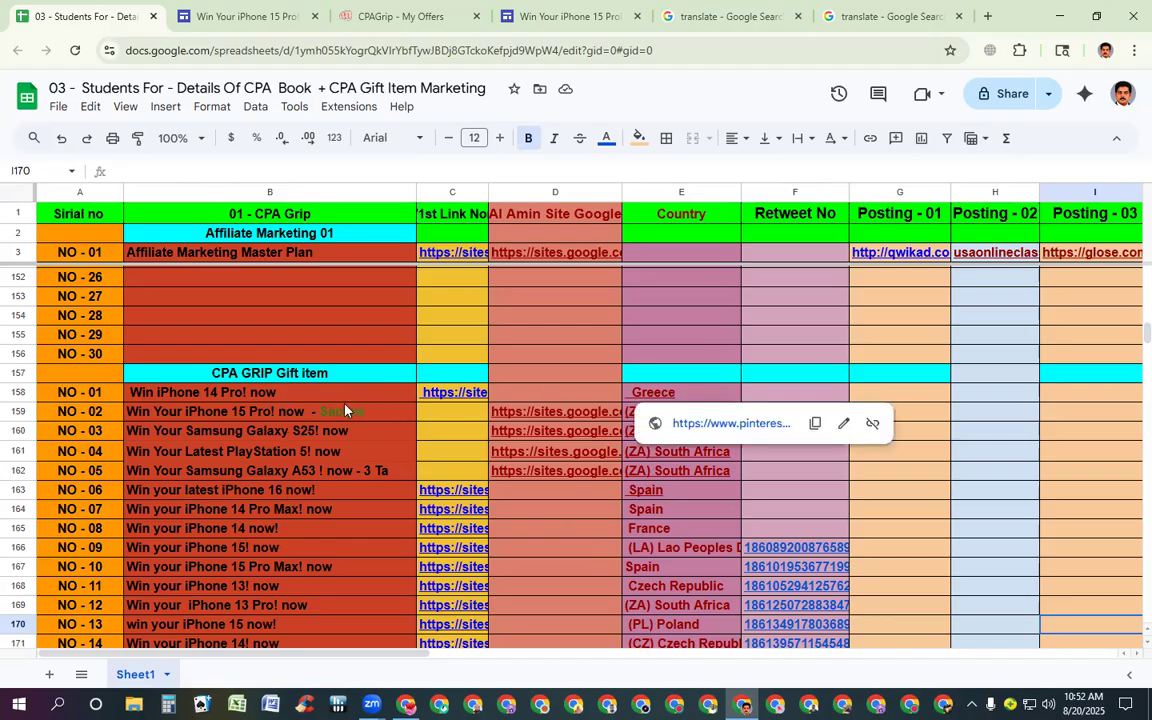
left_click(293, 395)
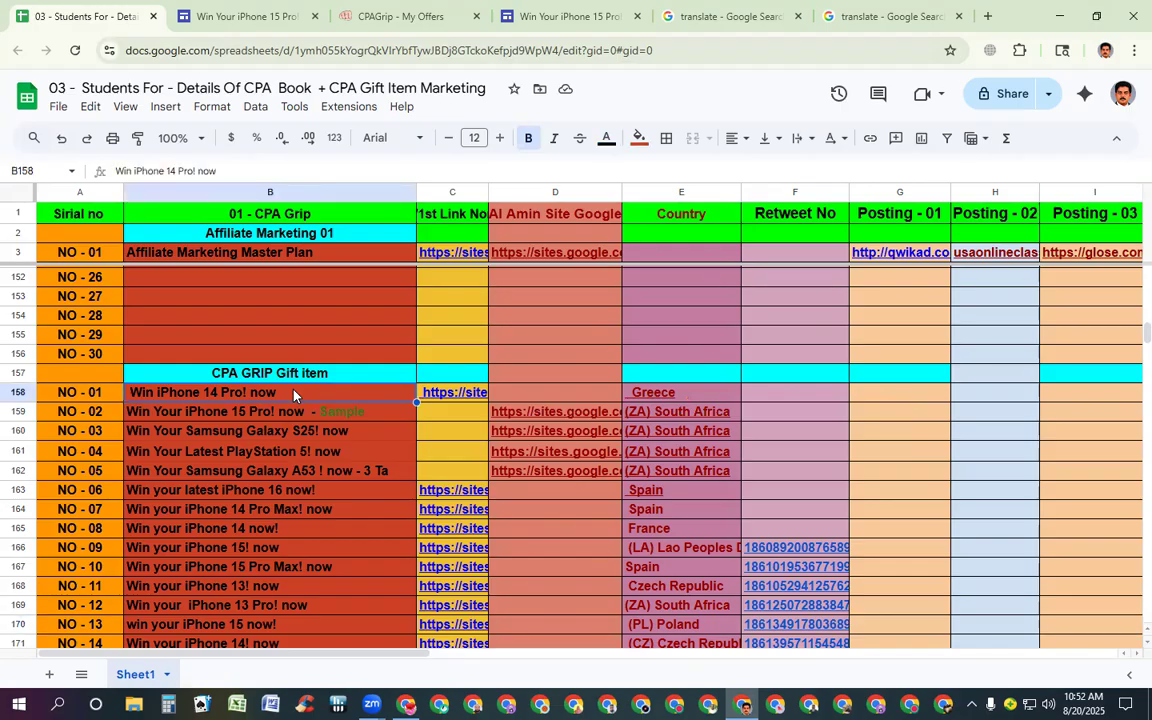
type("Win Your iPhone 15 Pro! now")
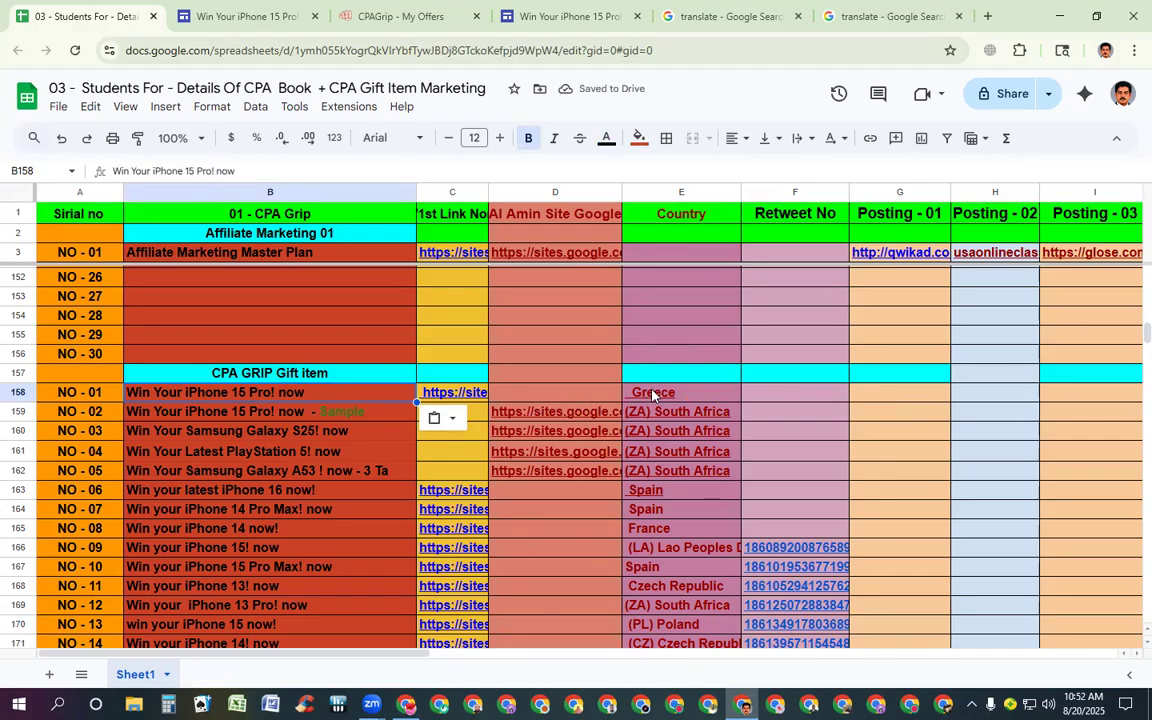
Copy the web address of the site's editing page and paste it into cell D158 of the tracking spreadsheet.
mouse_move(652, 395)
left_click(562, 25)
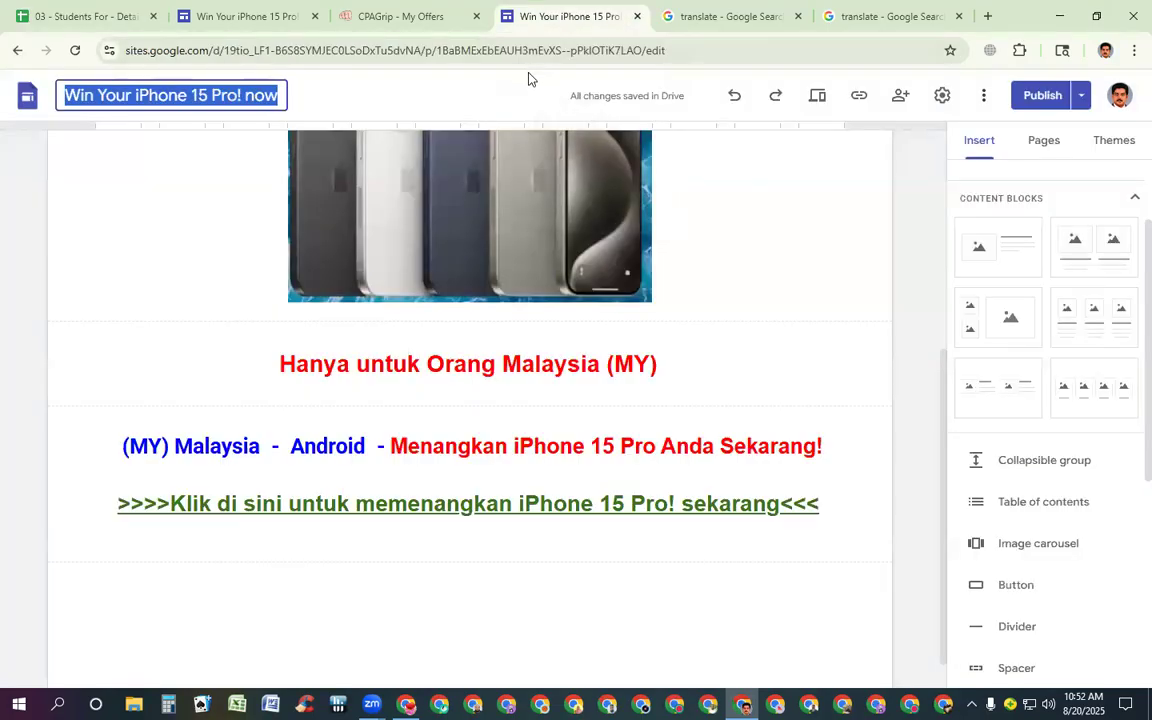
left_click(690, 45)
double_click(691, 46)
triple_click(749, 51)
key("ctrl+c")
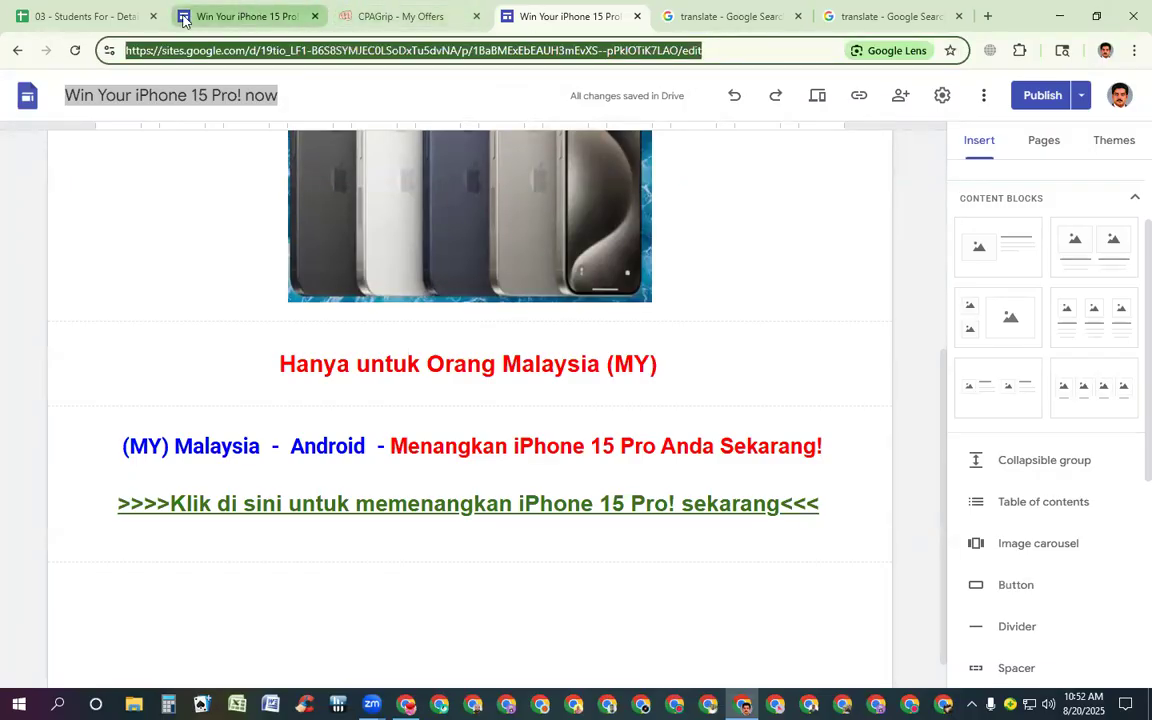
left_click(103, 18)
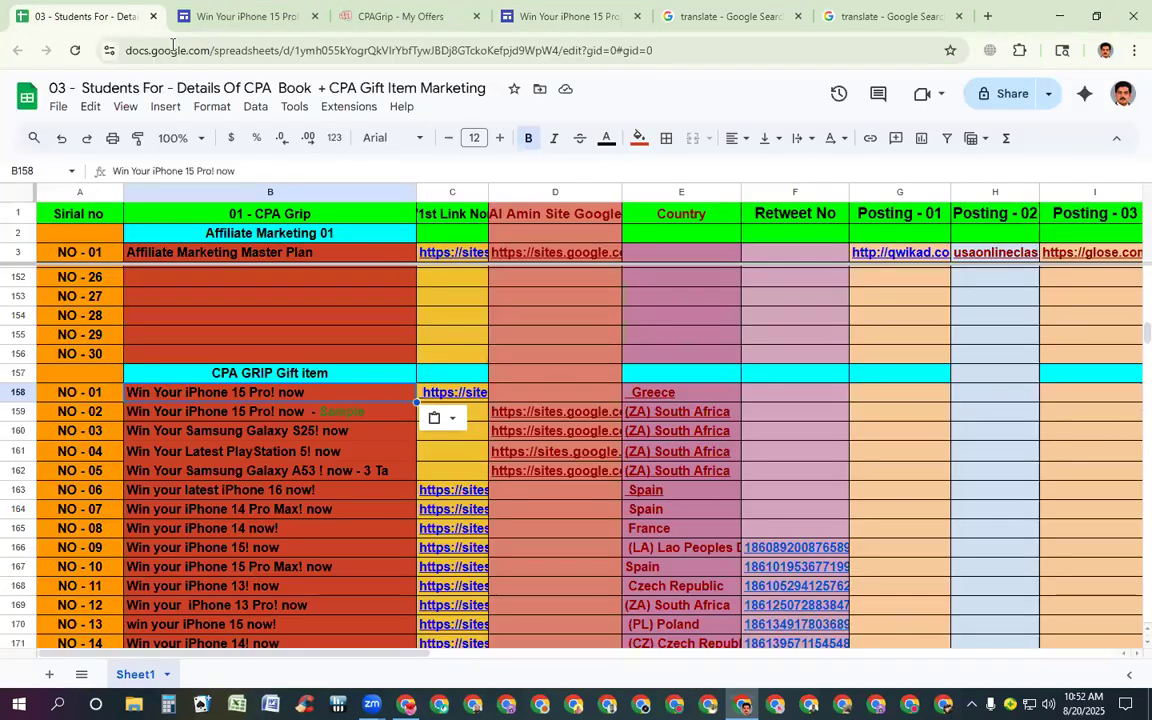
mouse_move(663, 397)
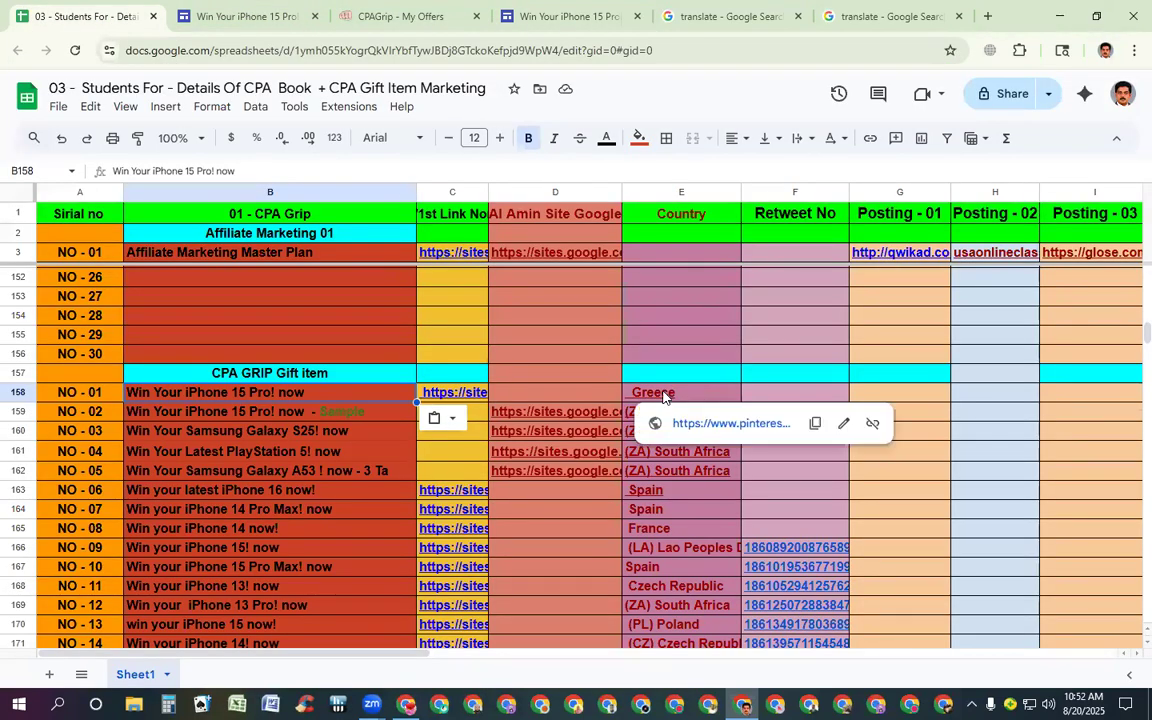
left_click(526, 392)
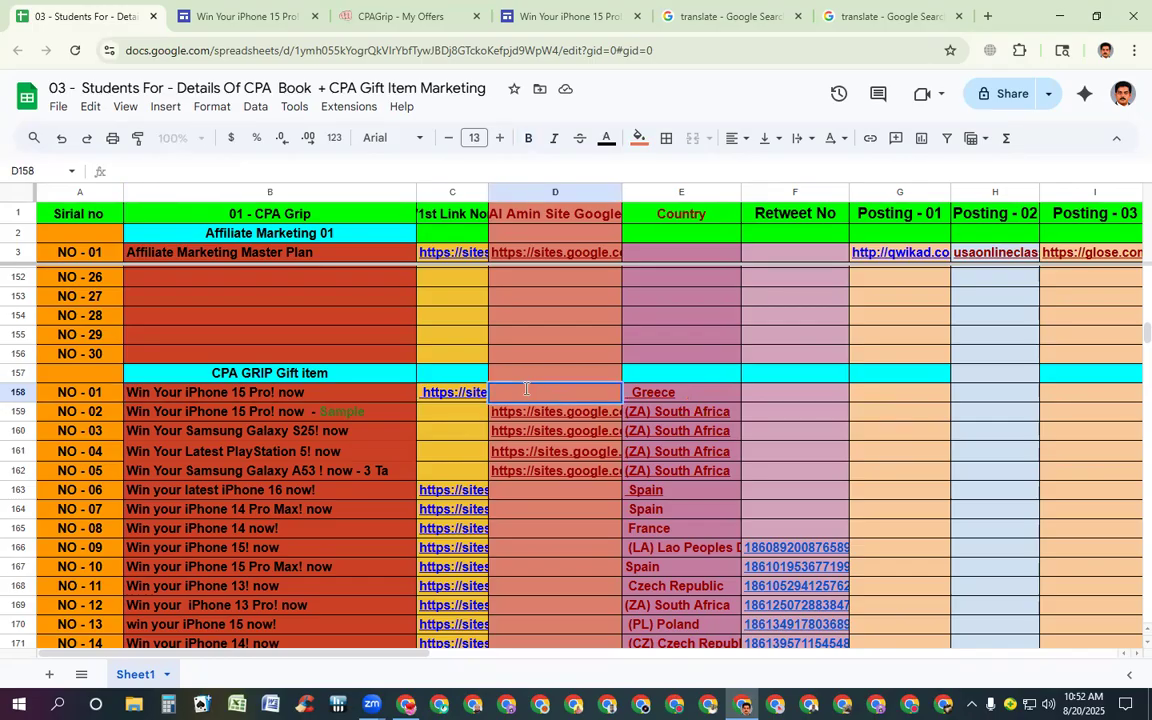
key("ctrl+v")
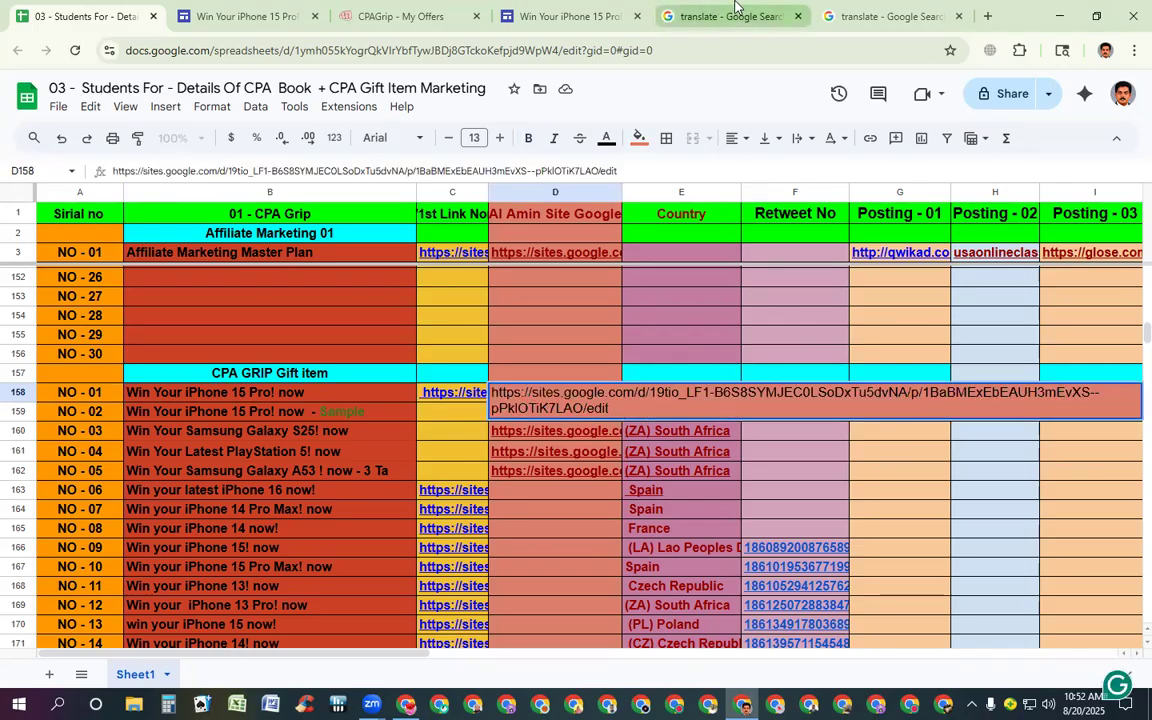
Clip the text overflow of the link in D158 and format it dark red, bold and size 12.
left_click(808, 138)
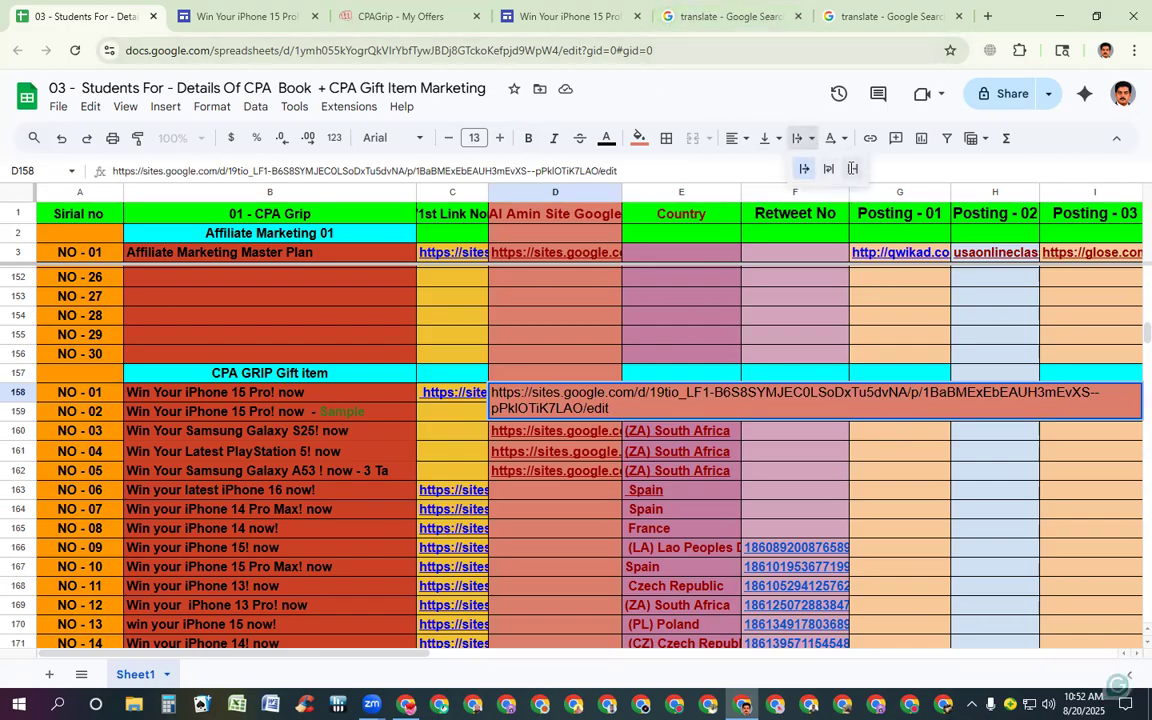
left_click(853, 170)
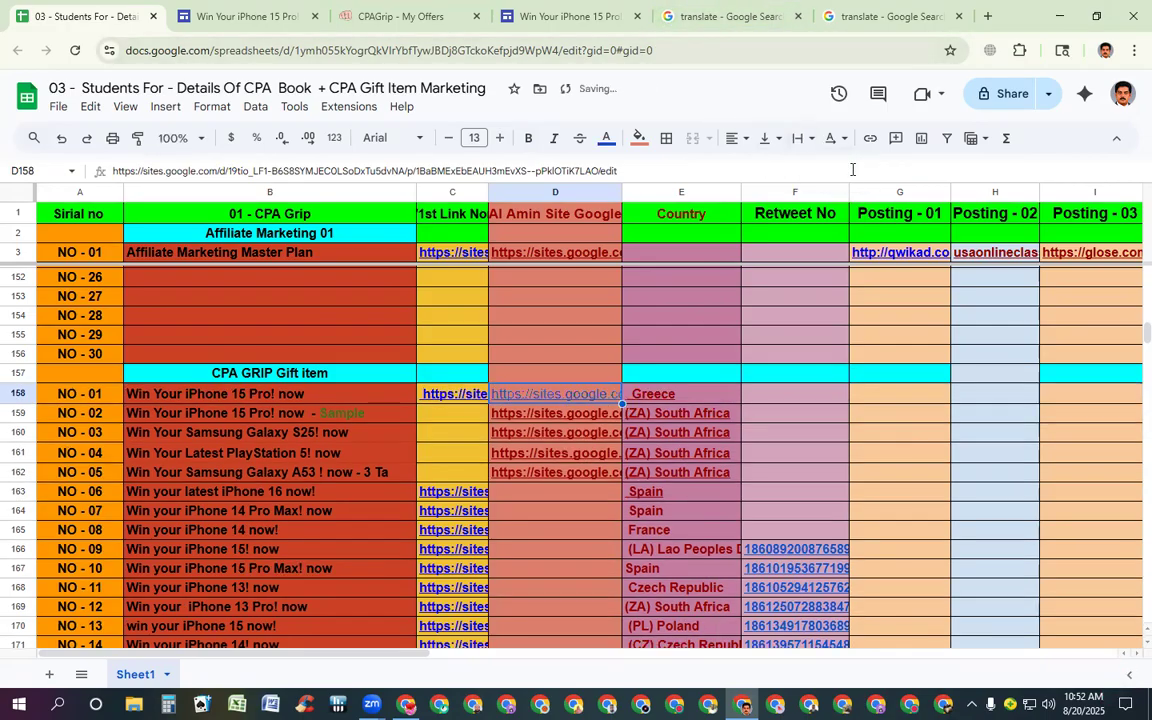
left_click(607, 140)
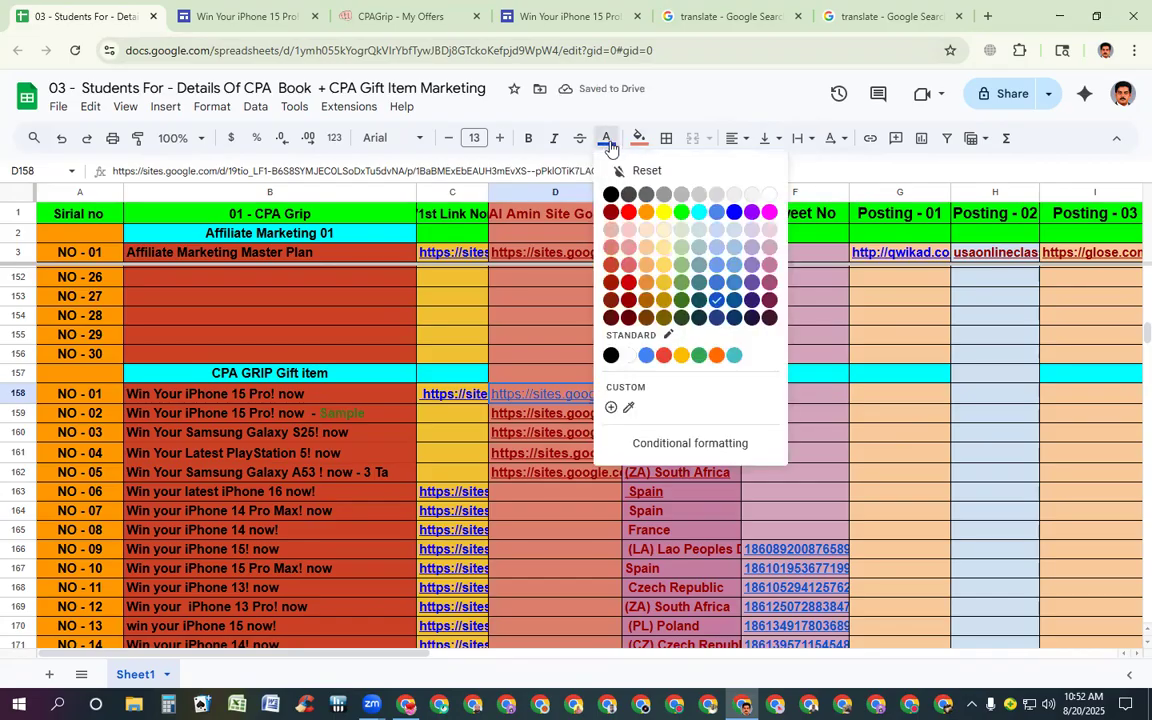
left_click(611, 214)
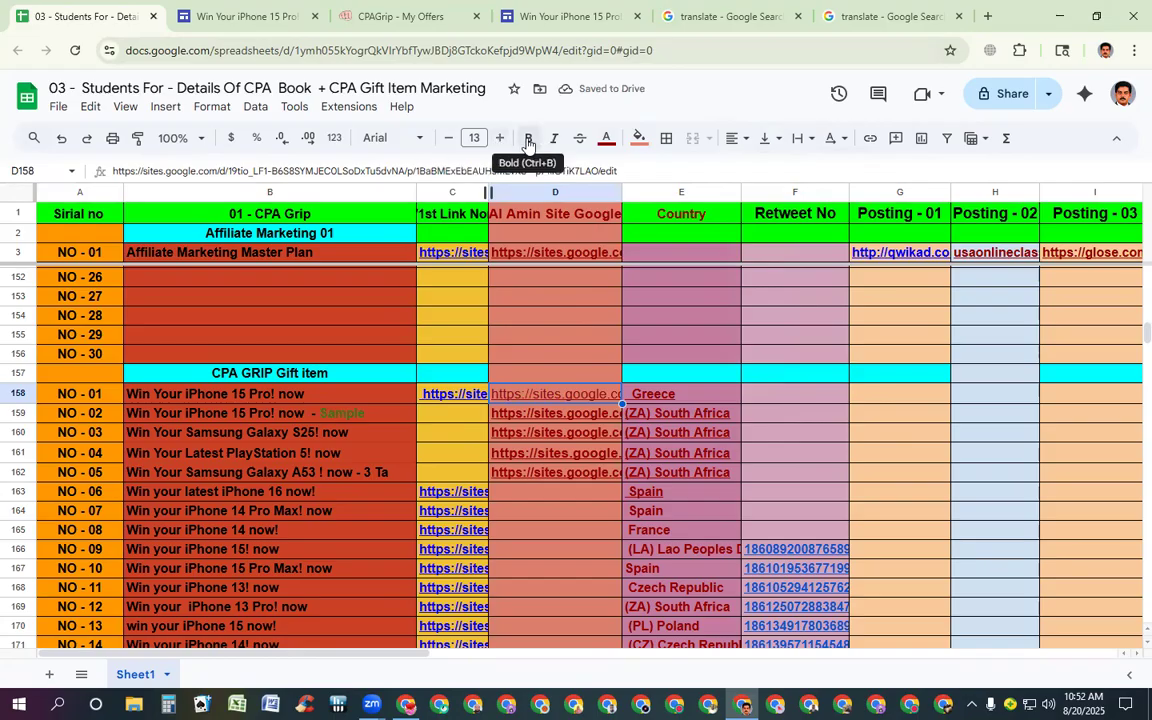
left_click(529, 139)
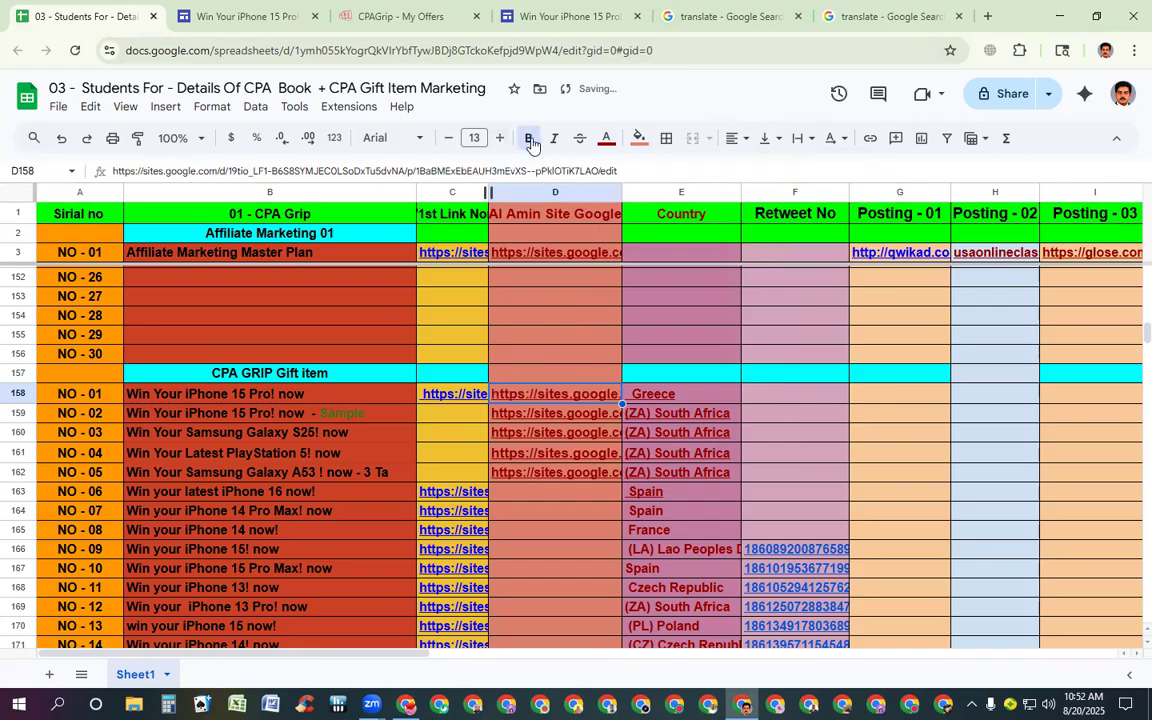
left_click(449, 138)
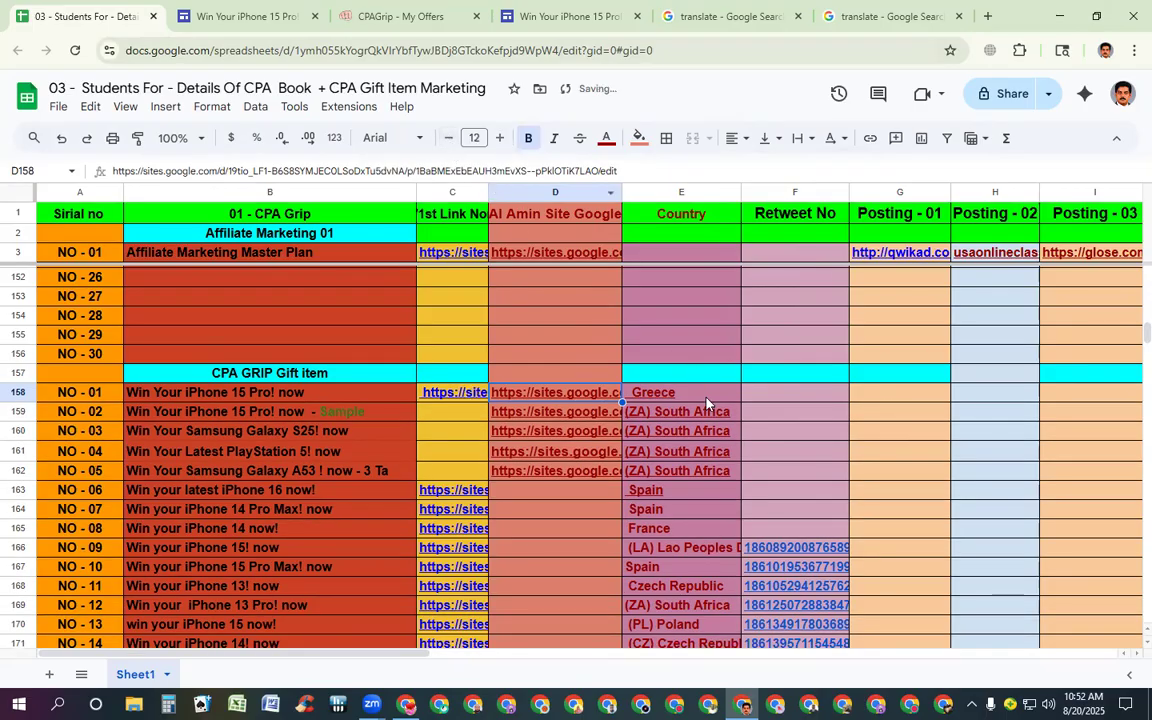
Copy the country text "(MY) Malaysia" from the CPAGrip offer details for country cell E158 and return to the spreadsheet.
left_click(706, 400)
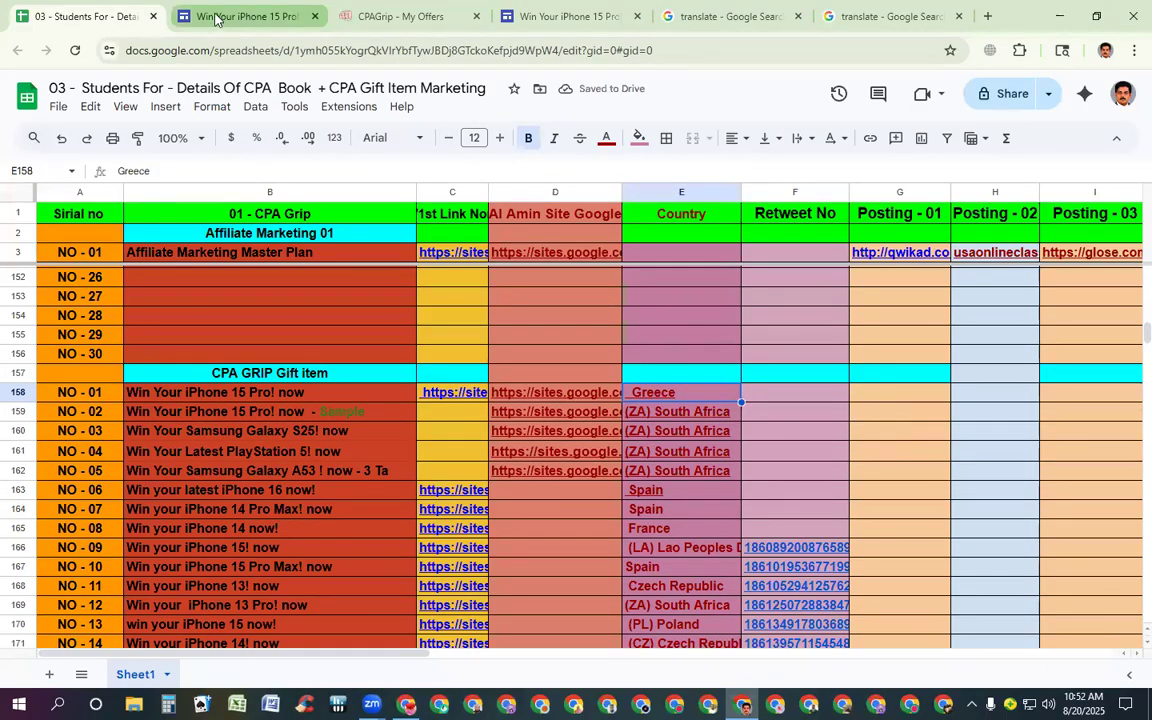
left_click(385, 16)
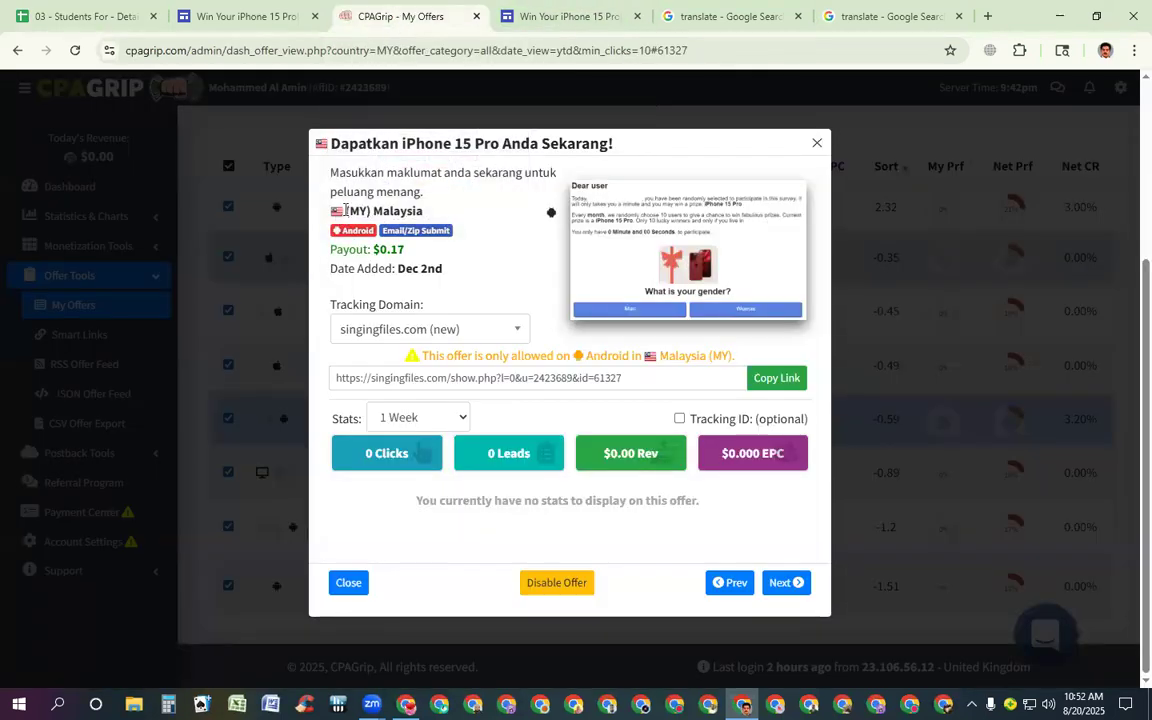
left_click_drag(345, 210, 420, 208)
key("ctrl+c")
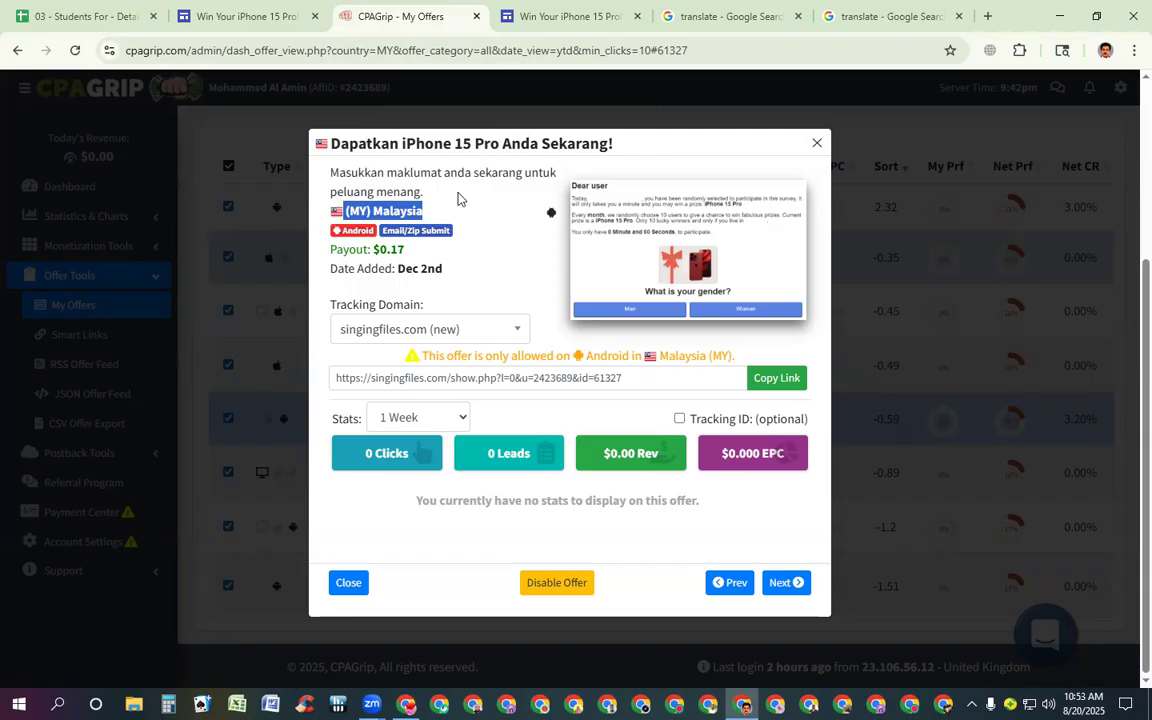
left_click(102, 13)
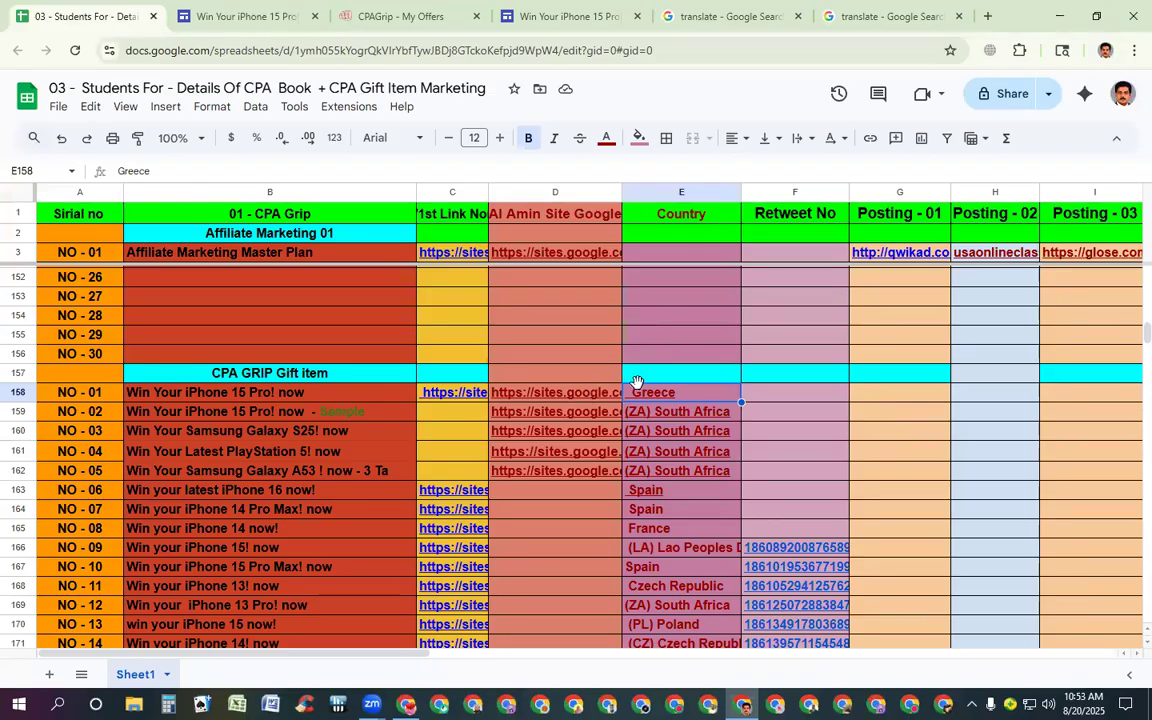
mouse_move(656, 395)
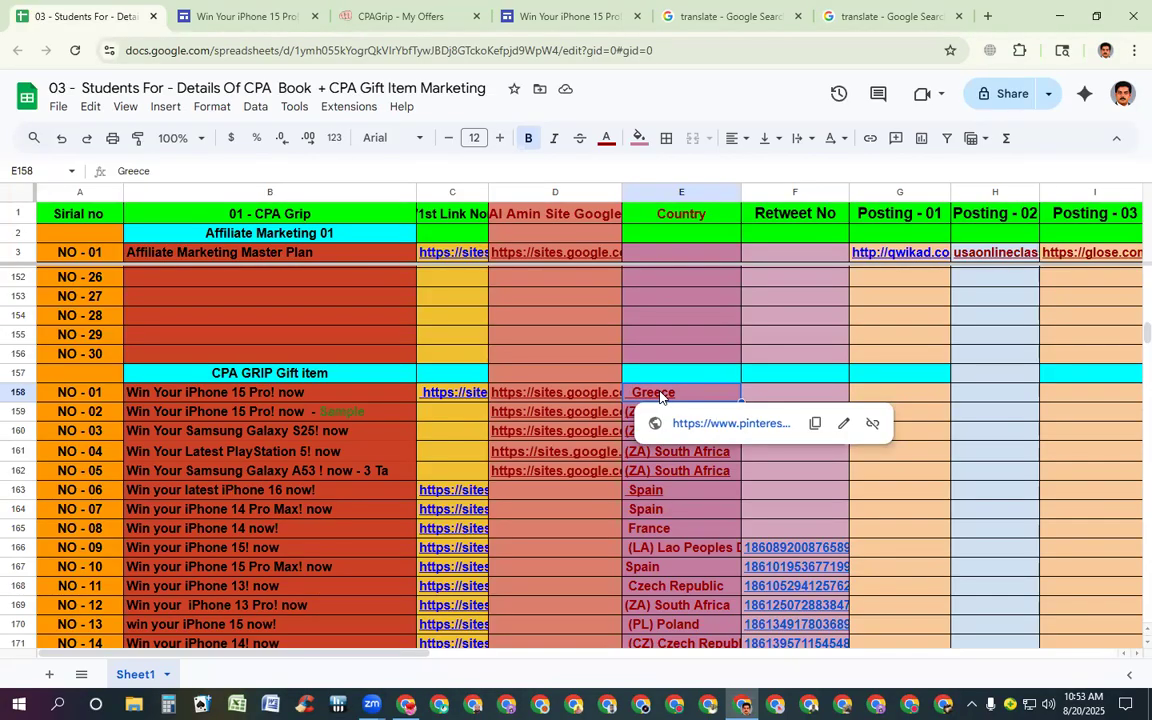
key("ctrl+v")
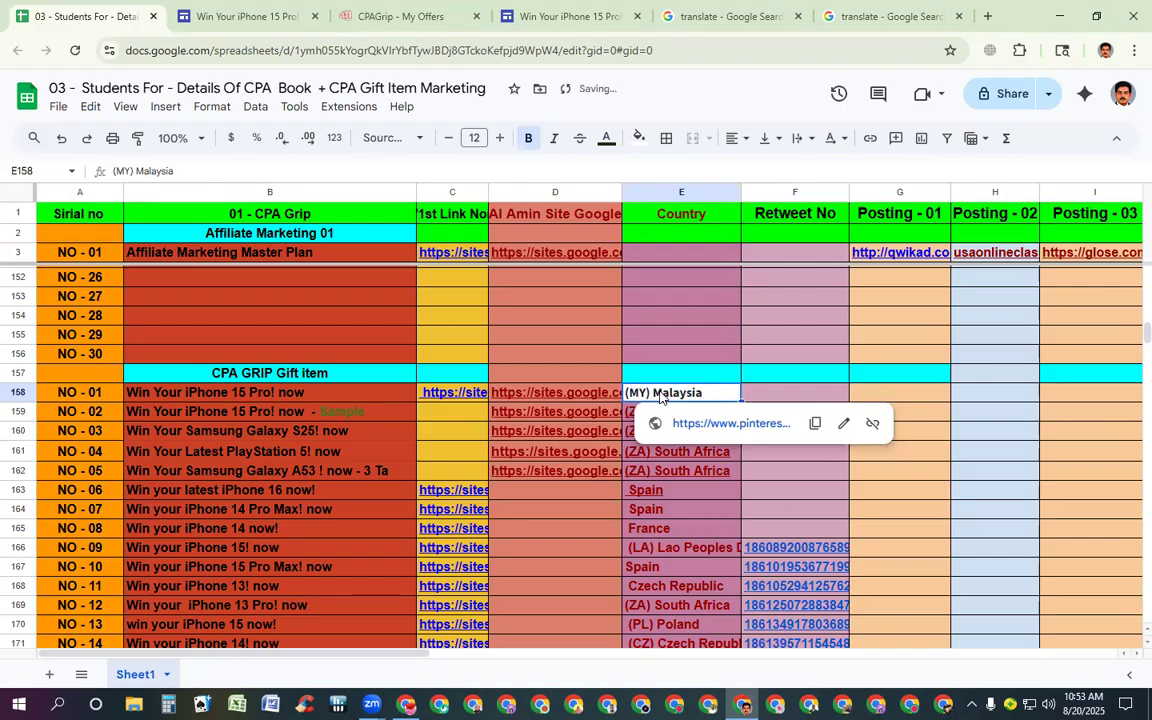
key("ctrl+z")
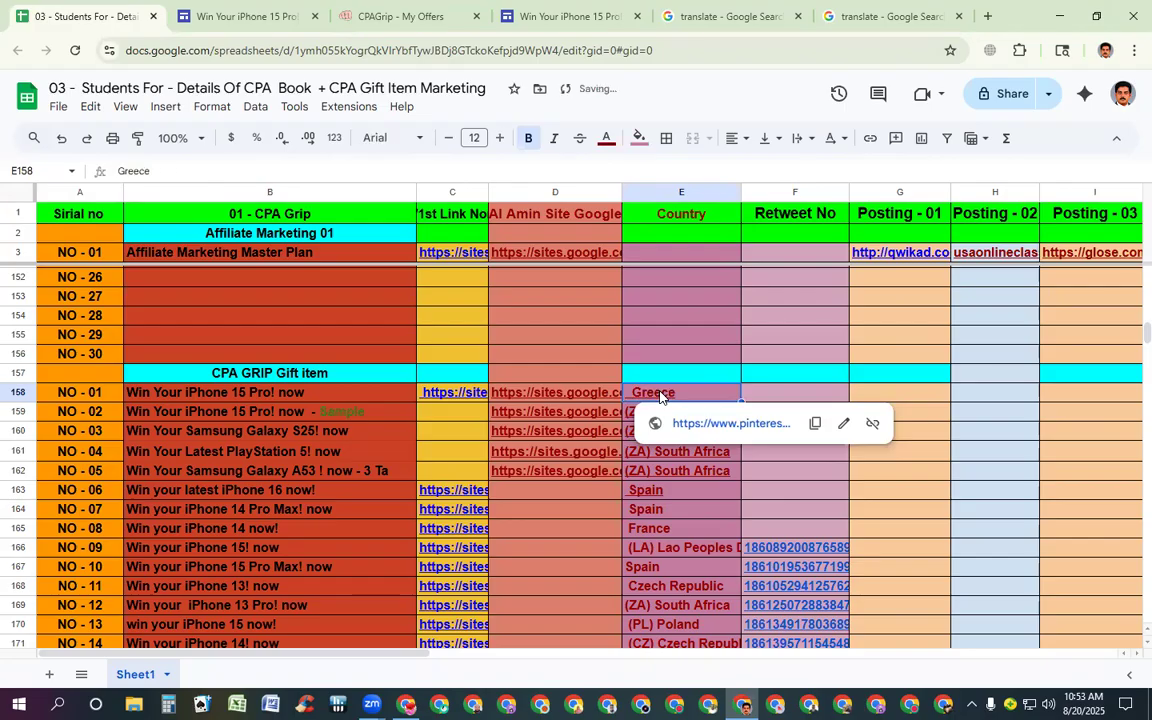
Replace the text inside cell E158 with "(MY) Malaysia", keeping the cell's own formatting, and widen column C slightly.
double_click(660, 394)
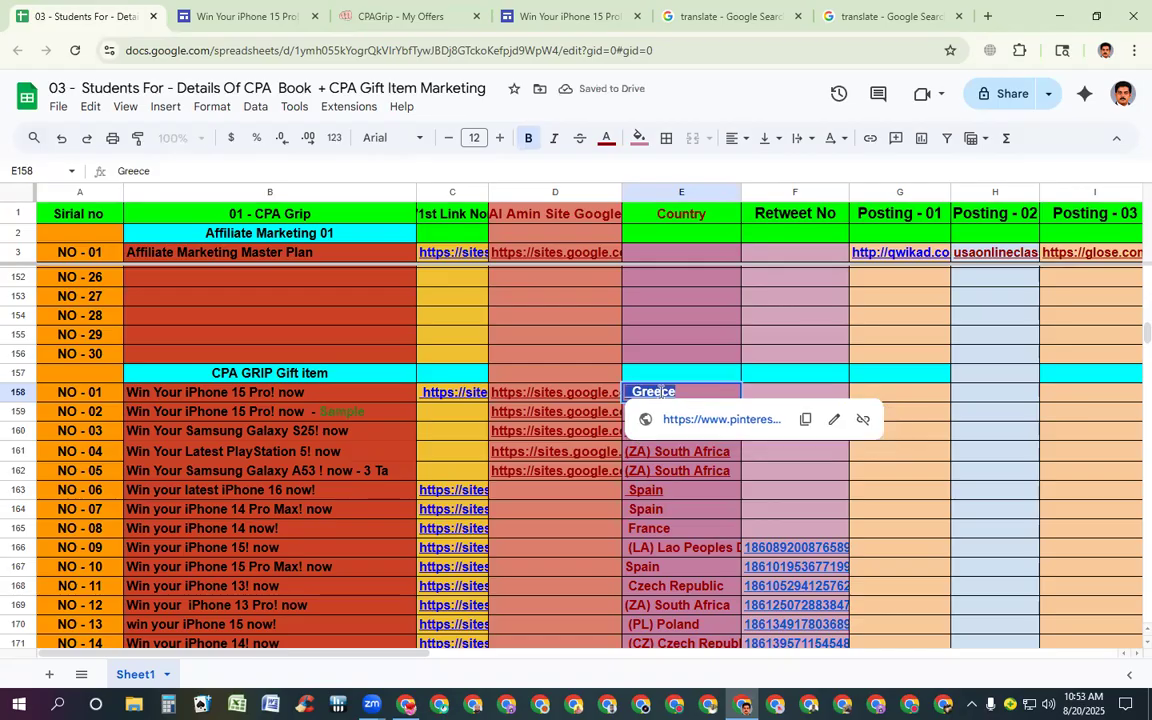
key("ctrl+v")
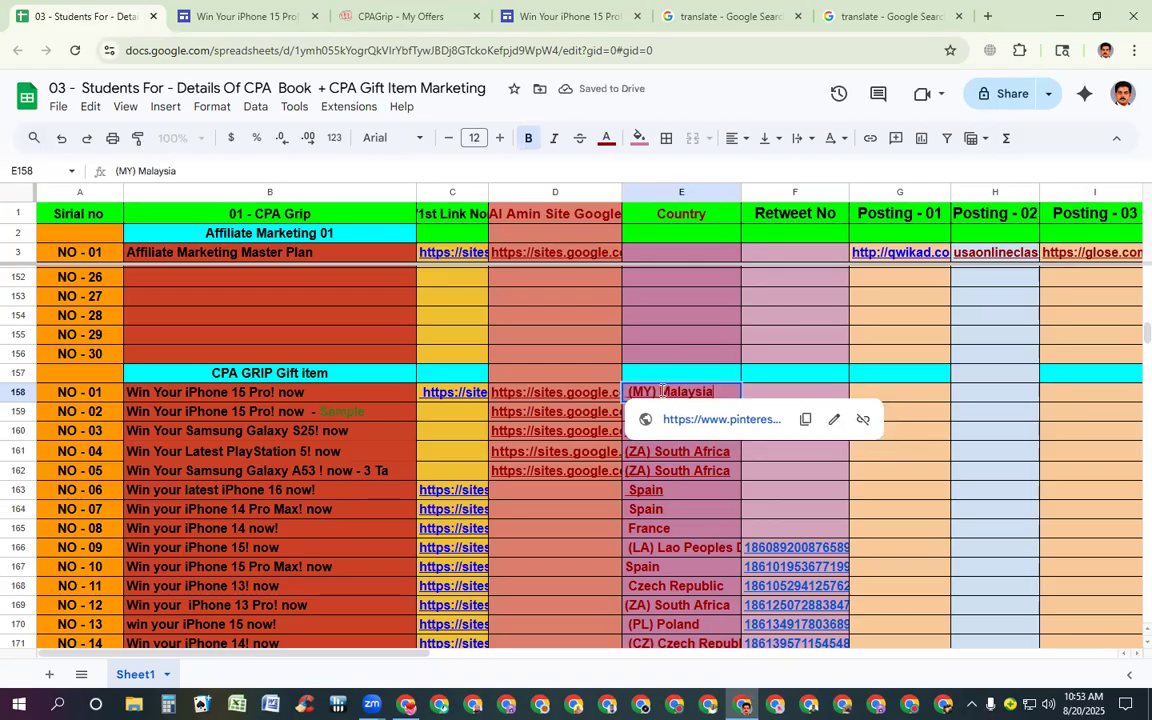
left_click(937, 452)
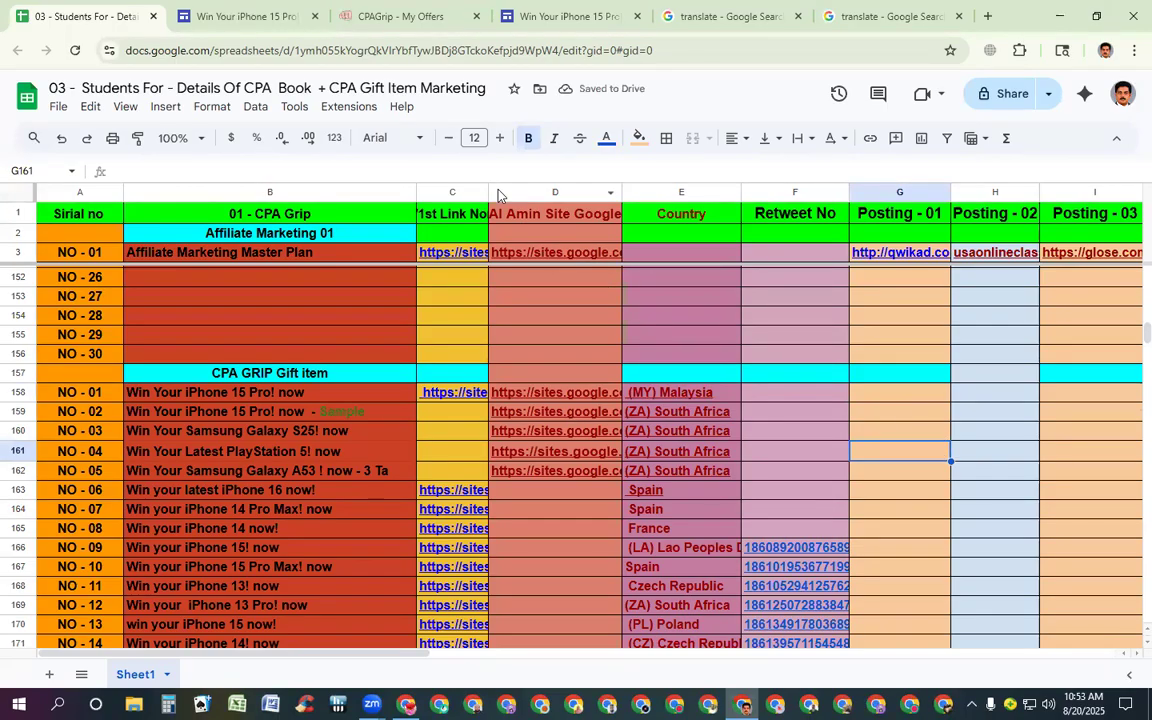
left_click_drag(487, 190, 534, 190)
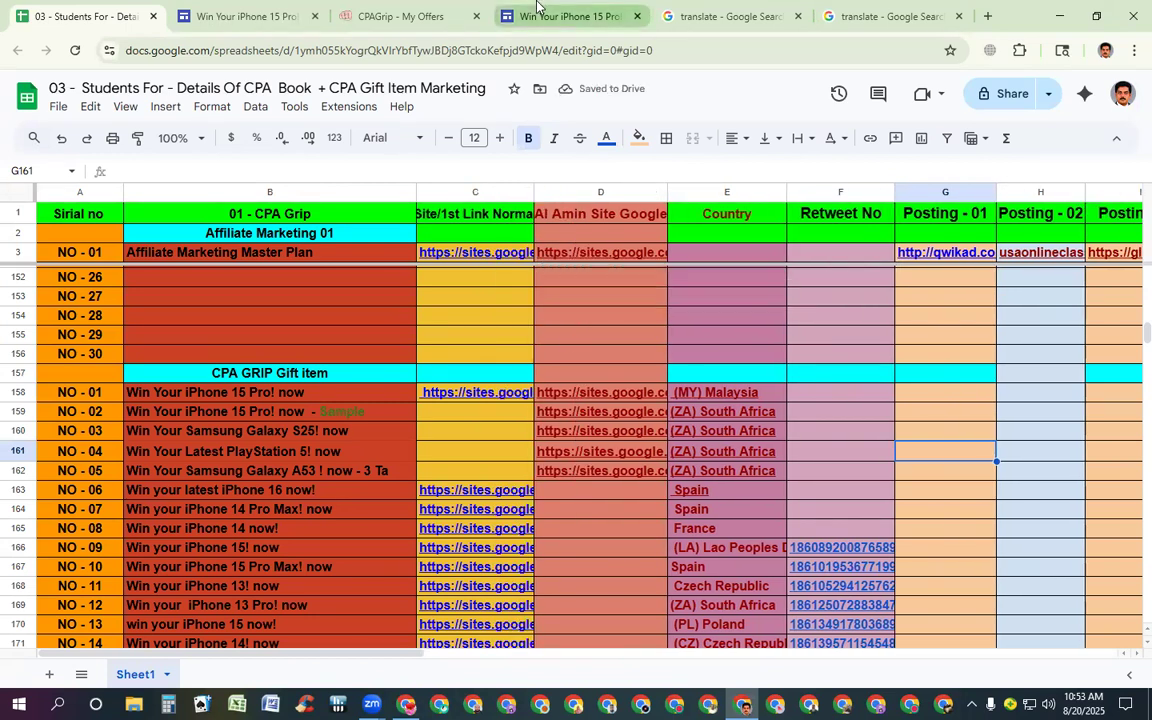
Return to the Google Sites editor and insert a new text box below the Malaysian Android offer block.
left_click(565, 16)
left_click(473, 481)
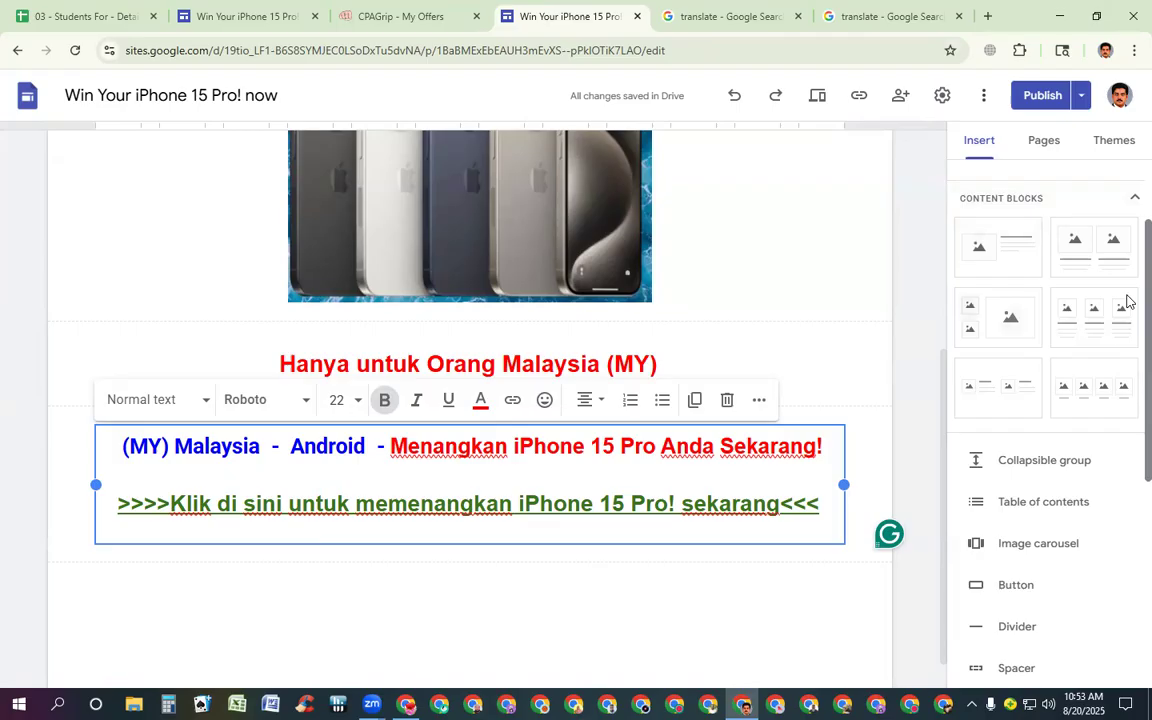
scroll(1127, 296, "up", 2)
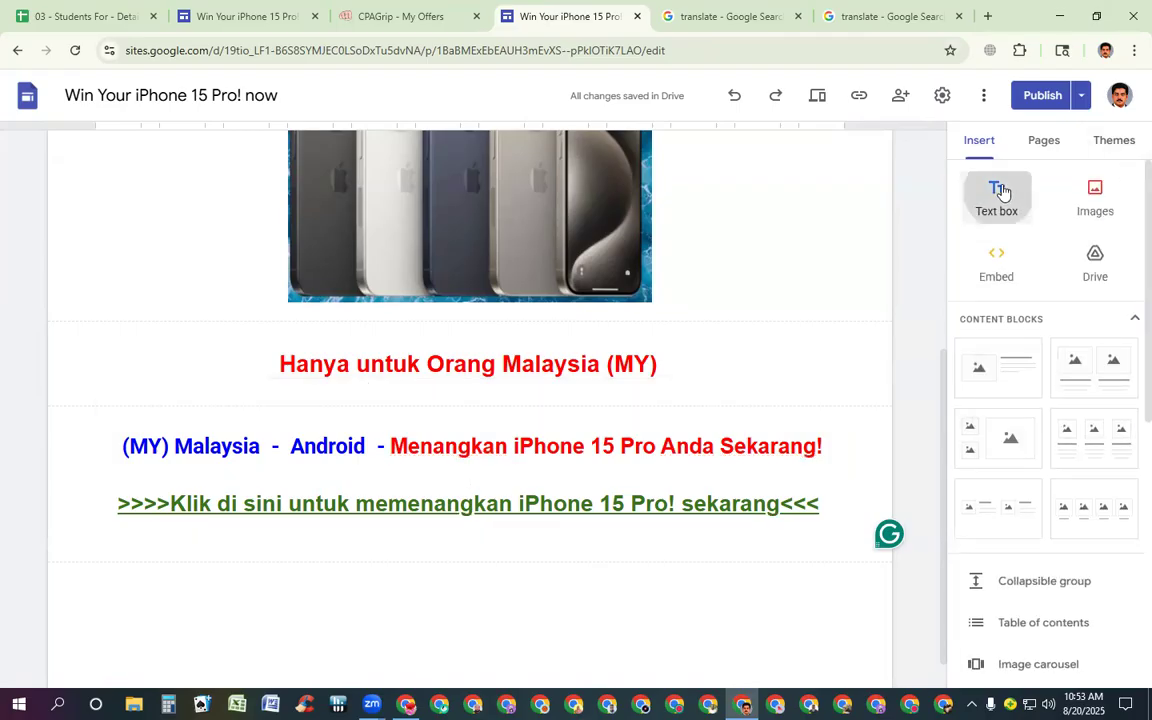
left_click(1002, 196)
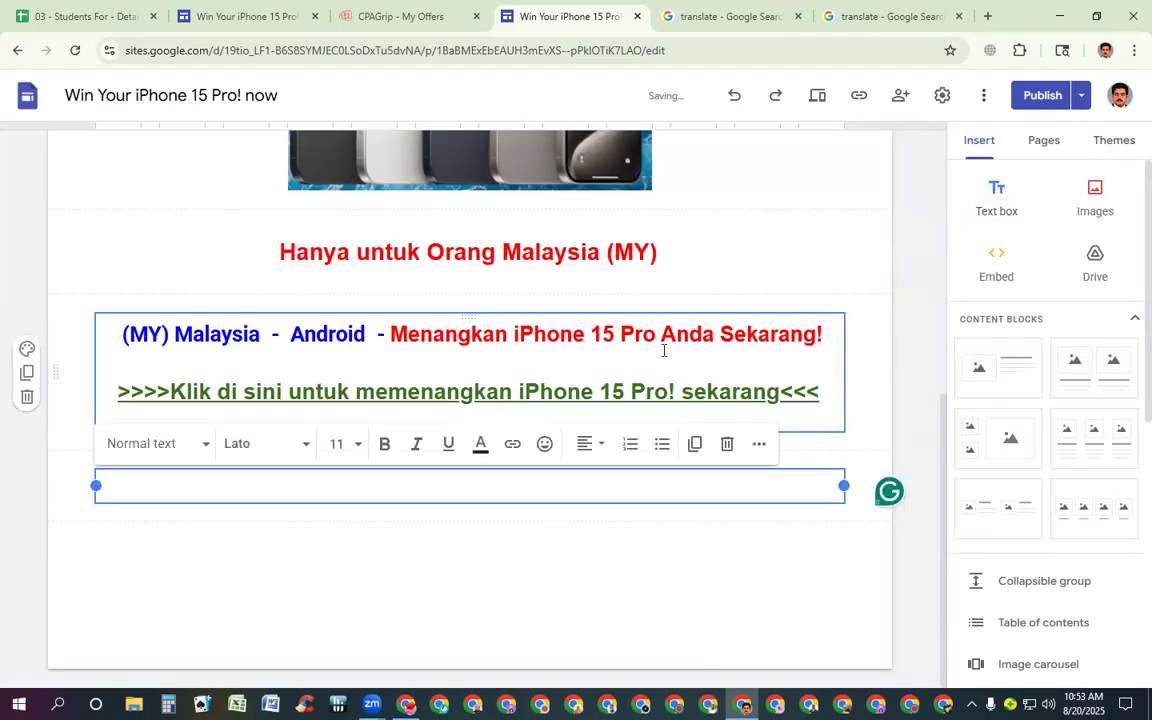
Copy the whole Android offer text into the new text box and remove the link from its copied "Klik di sini" line.
left_click(480, 355)
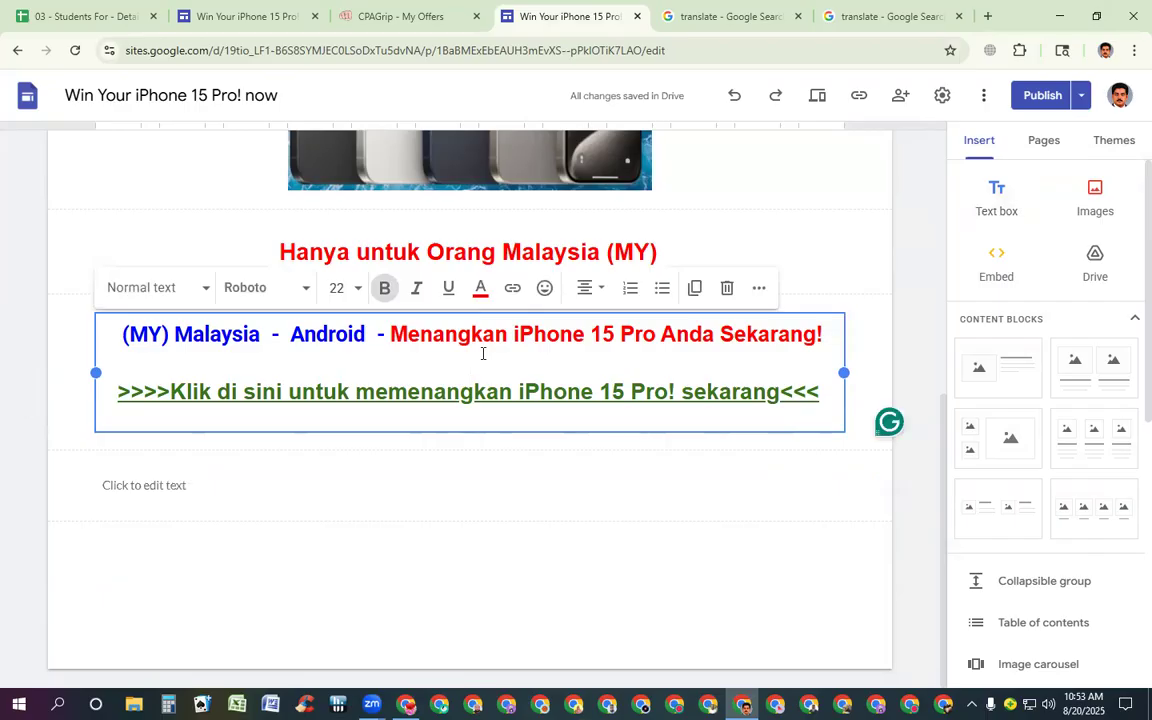
key("ctrl+a")
key("ctrl+c")
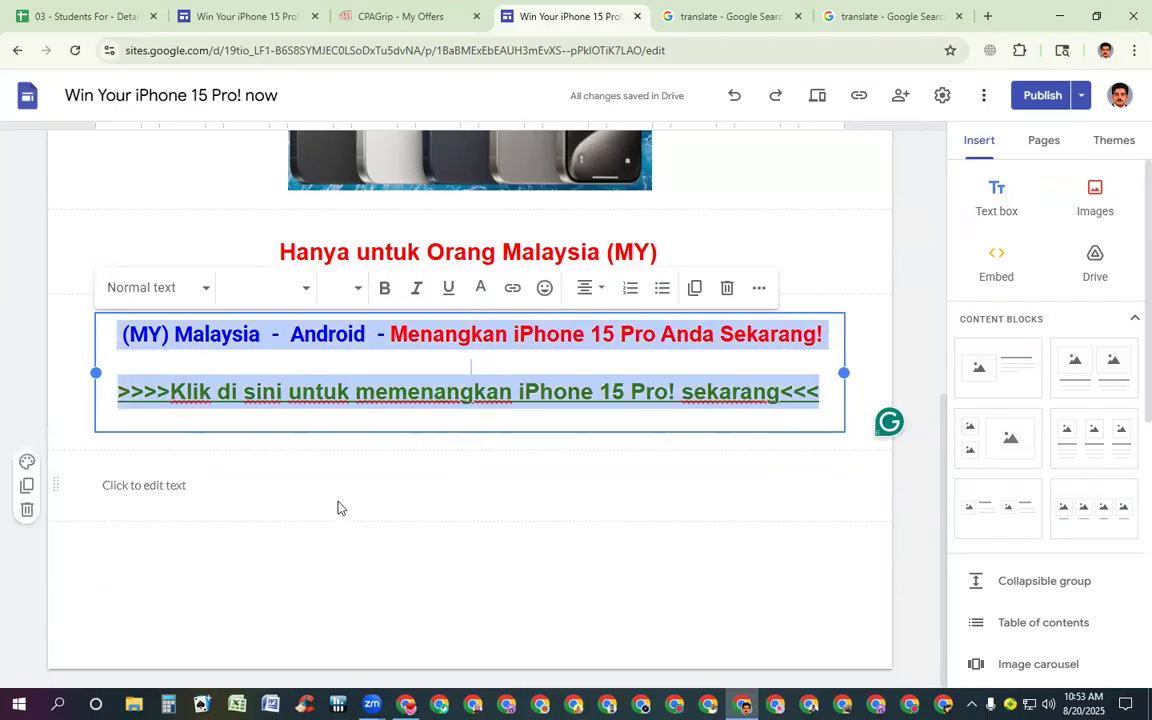
left_click(319, 484)
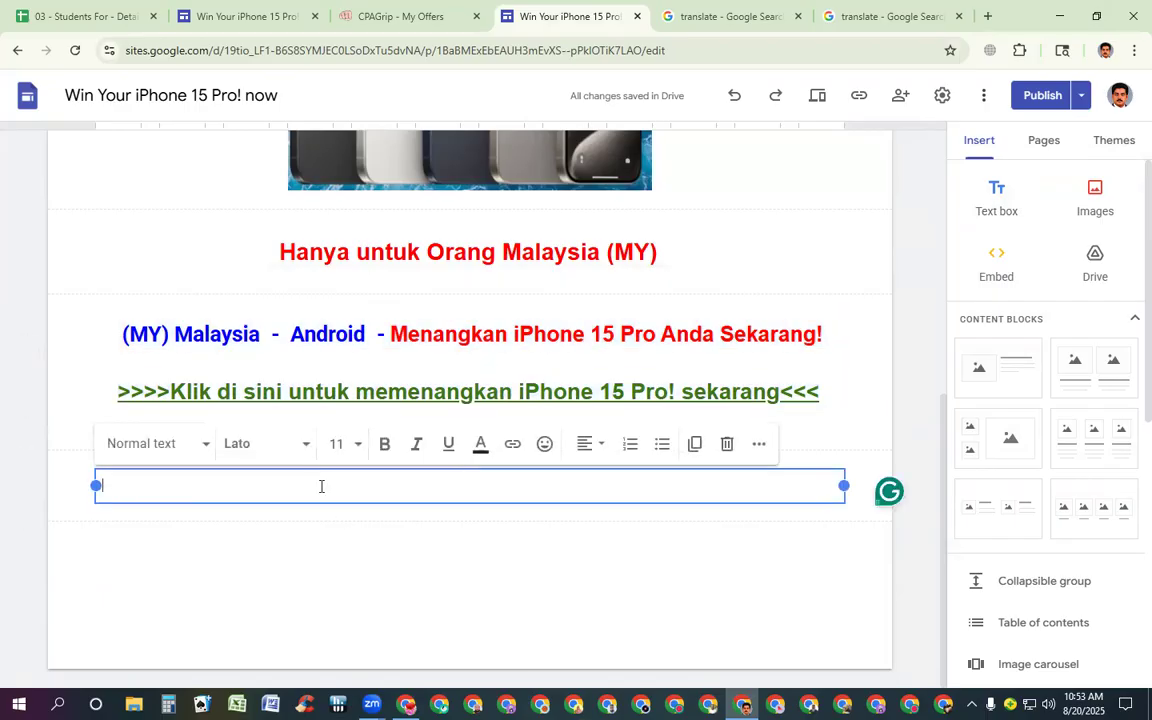
key("ctrl+v")
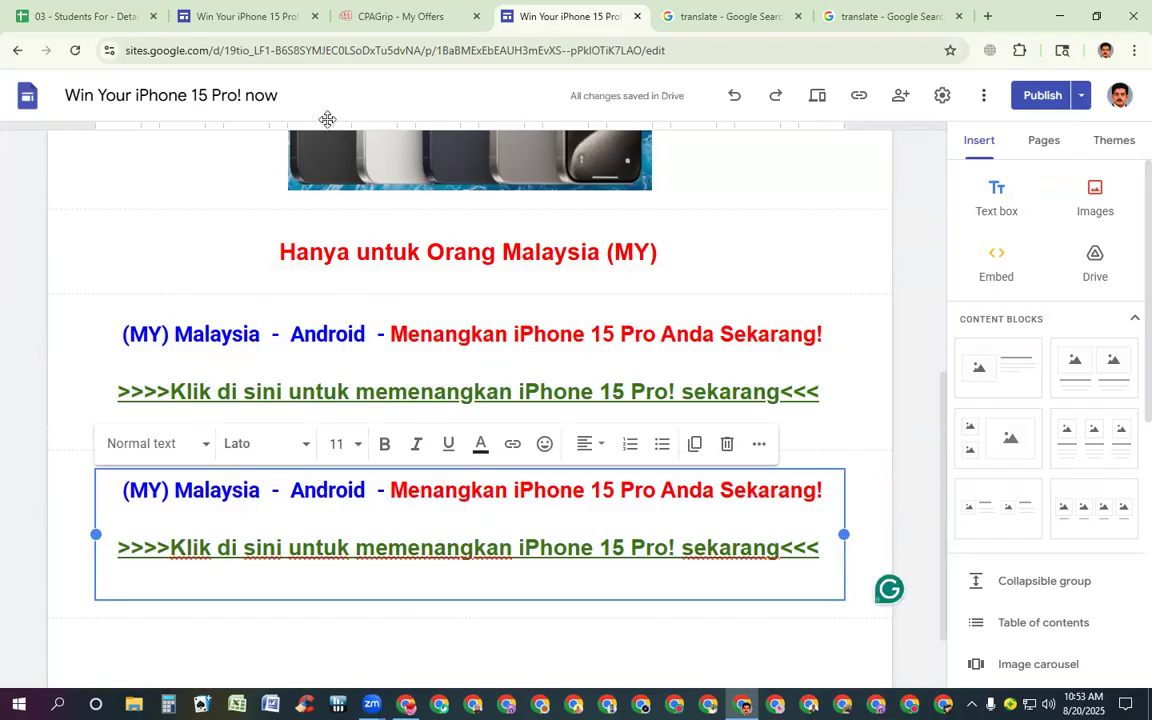
left_click(434, 545)
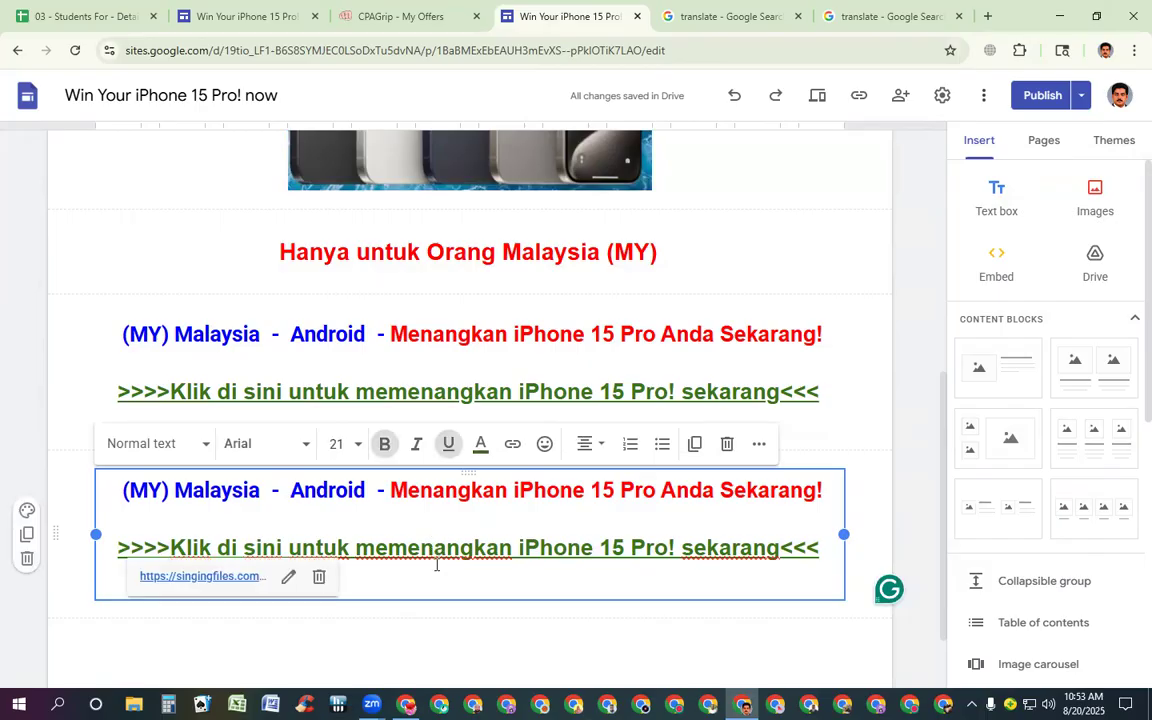
left_click(318, 577)
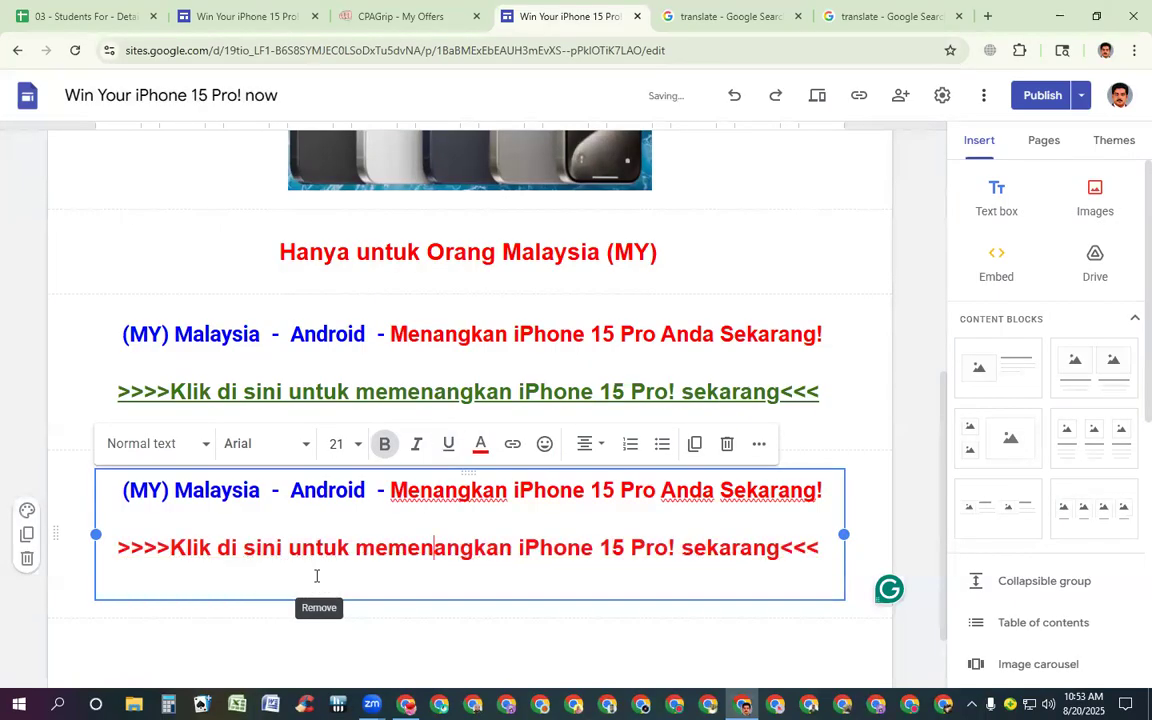
In CPAGrip, open the Apple iOS version of the Malaysian iPhone 15 Pro offer and copy its "Apple iOS" label.
left_click(398, 14)
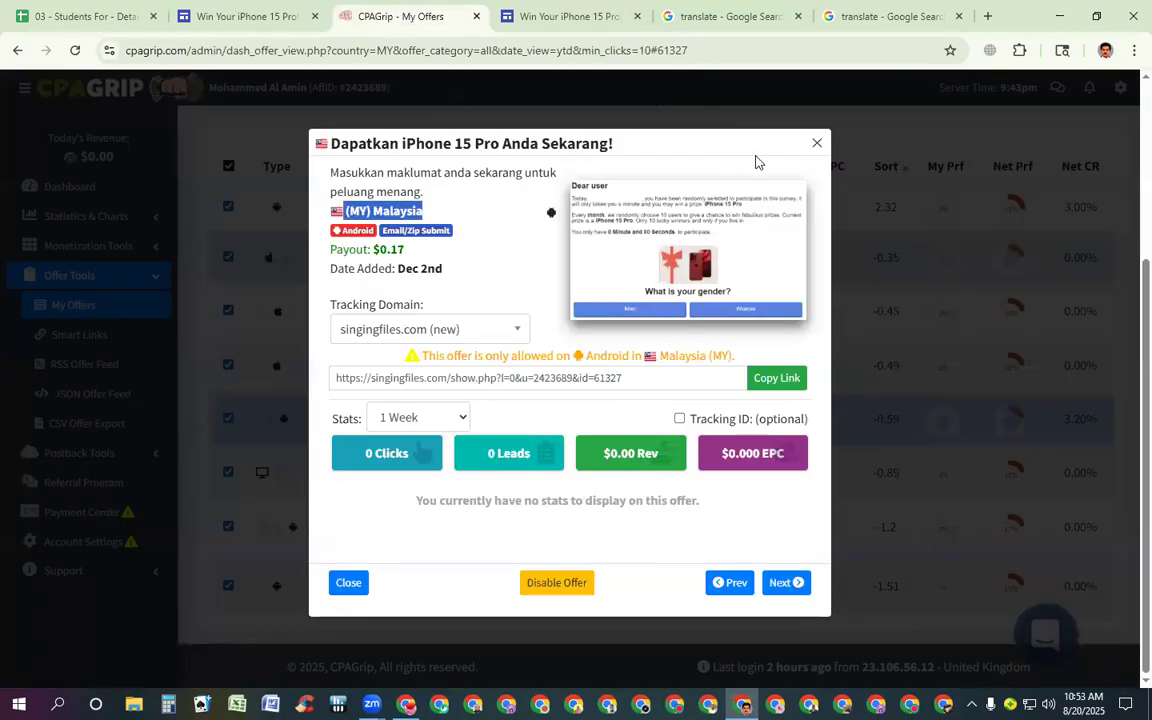
left_click(817, 143)
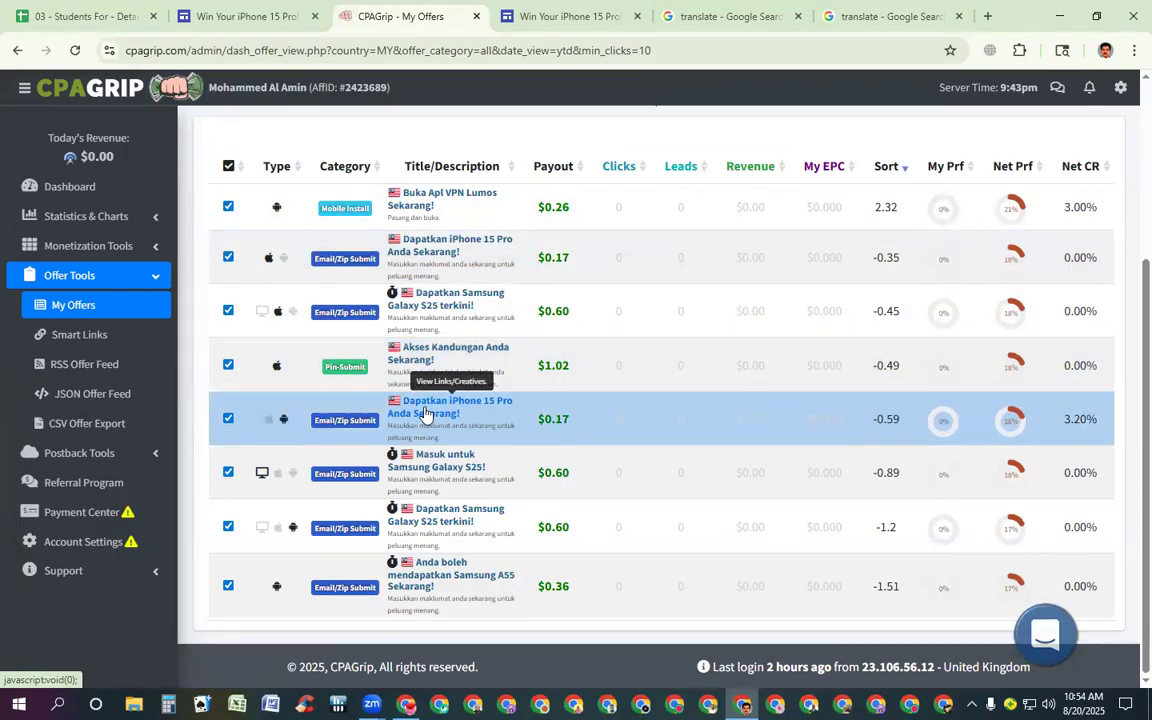
left_click(424, 411)
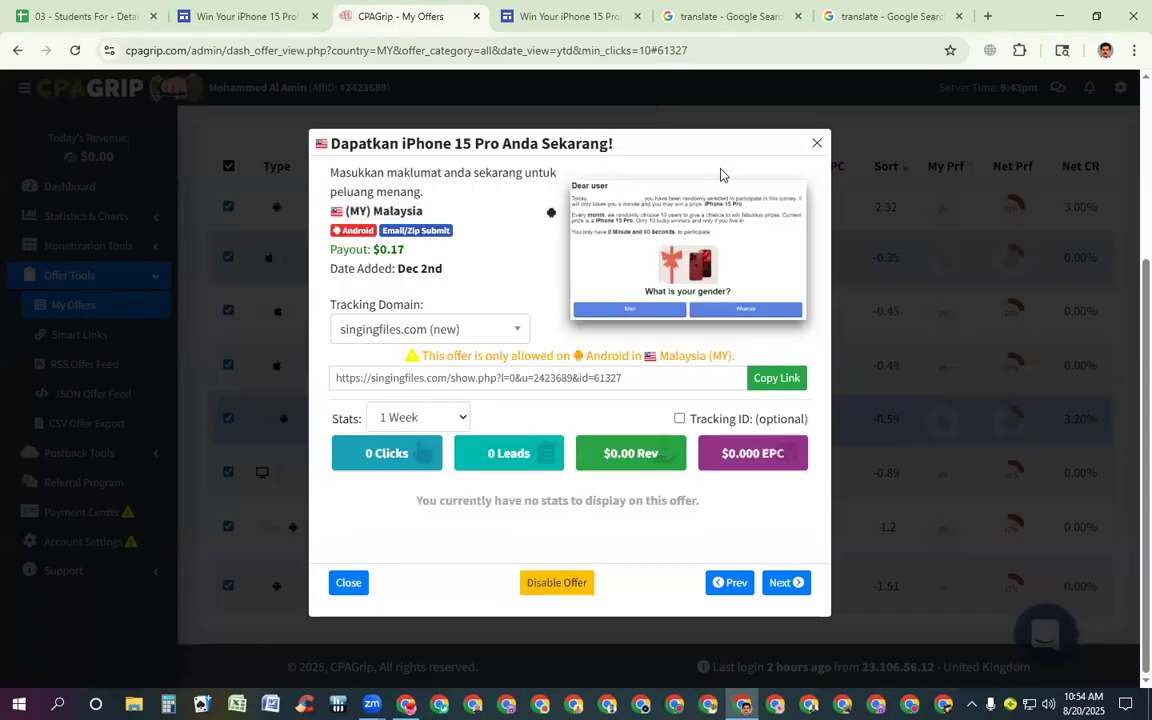
left_click(816, 142)
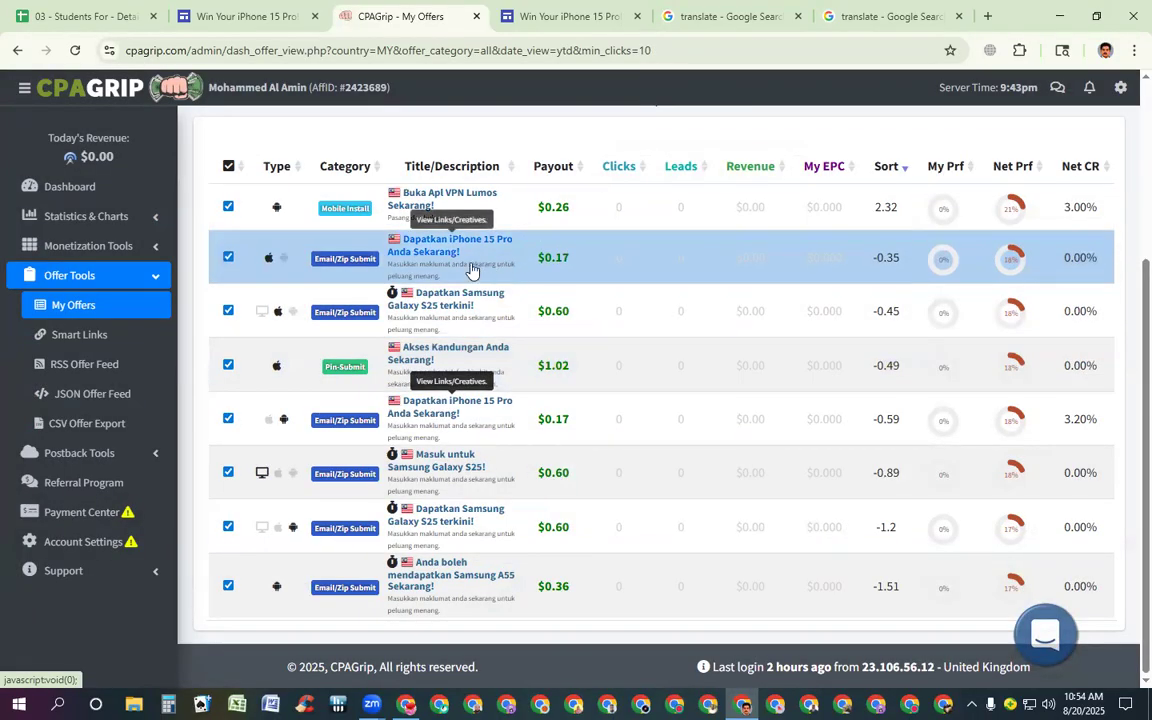
left_click(434, 251)
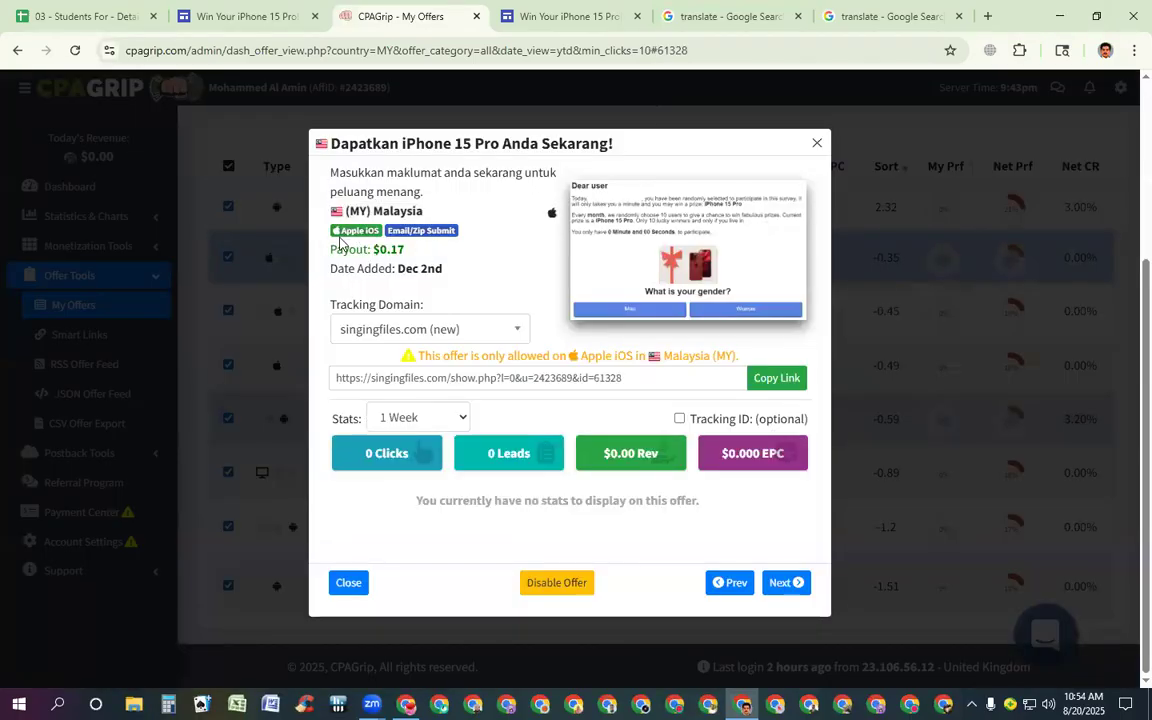
left_click_drag(338, 230, 382, 235)
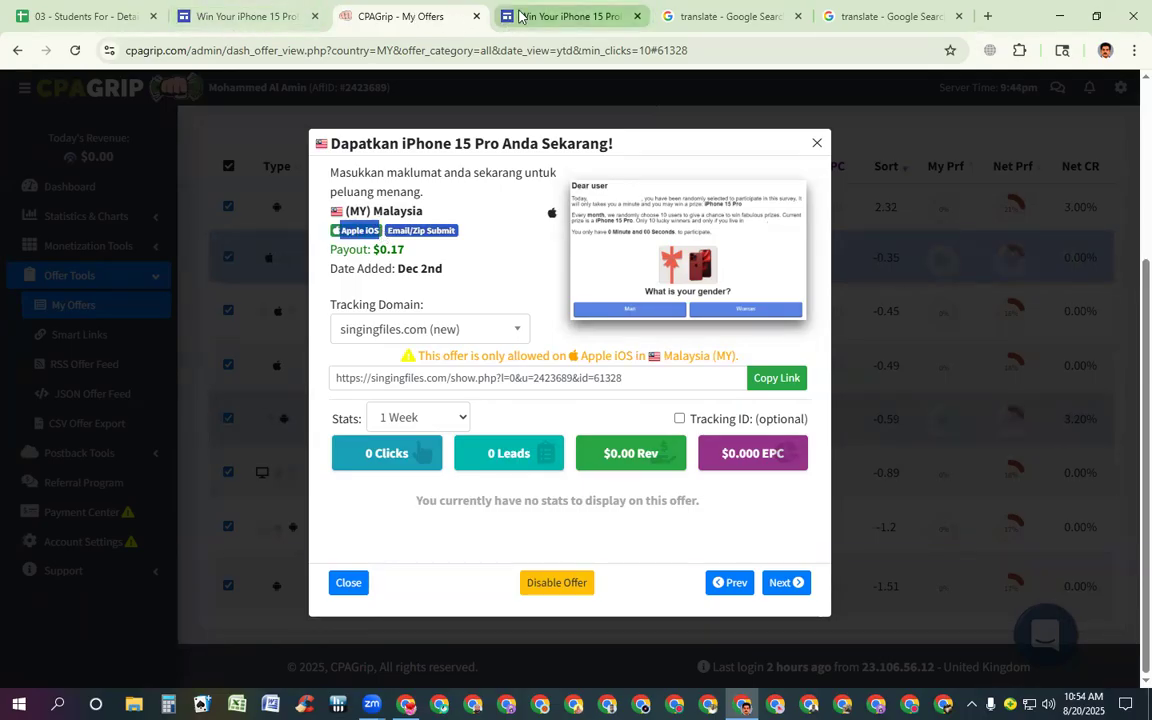
Back in Google Sites, replace "Android" in the copied block's heading with "Apple iOS" and color it blue.
left_click(519, 15)
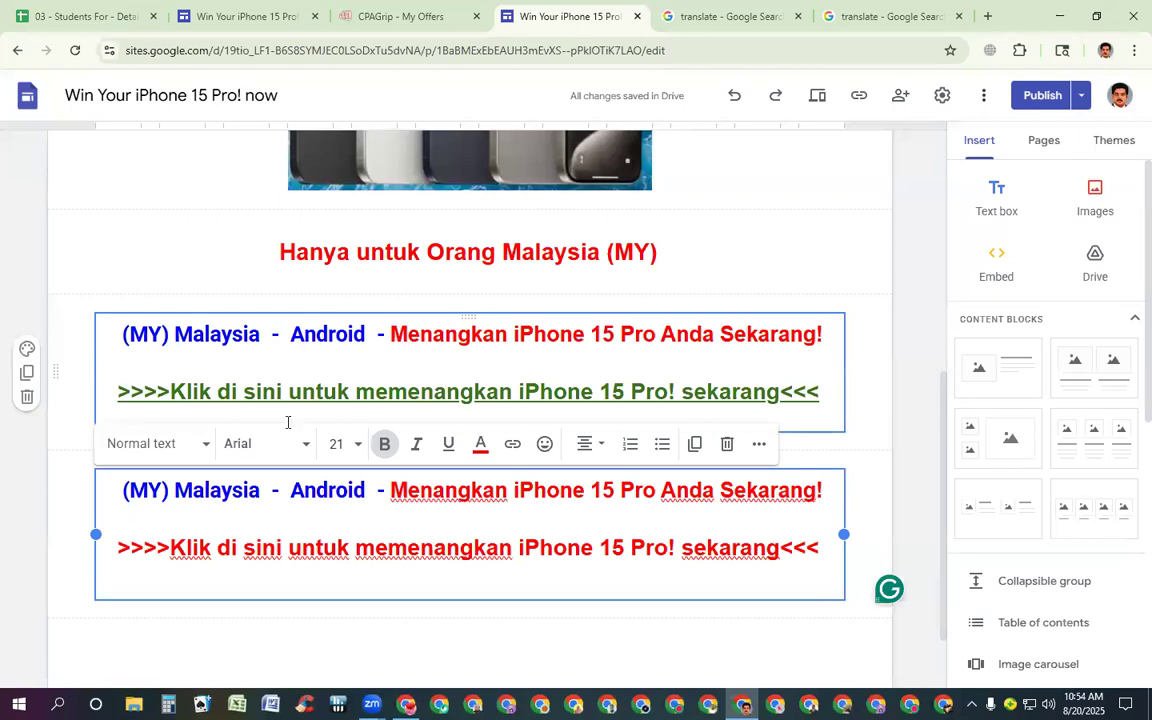
left_click_drag(305, 495, 378, 493)
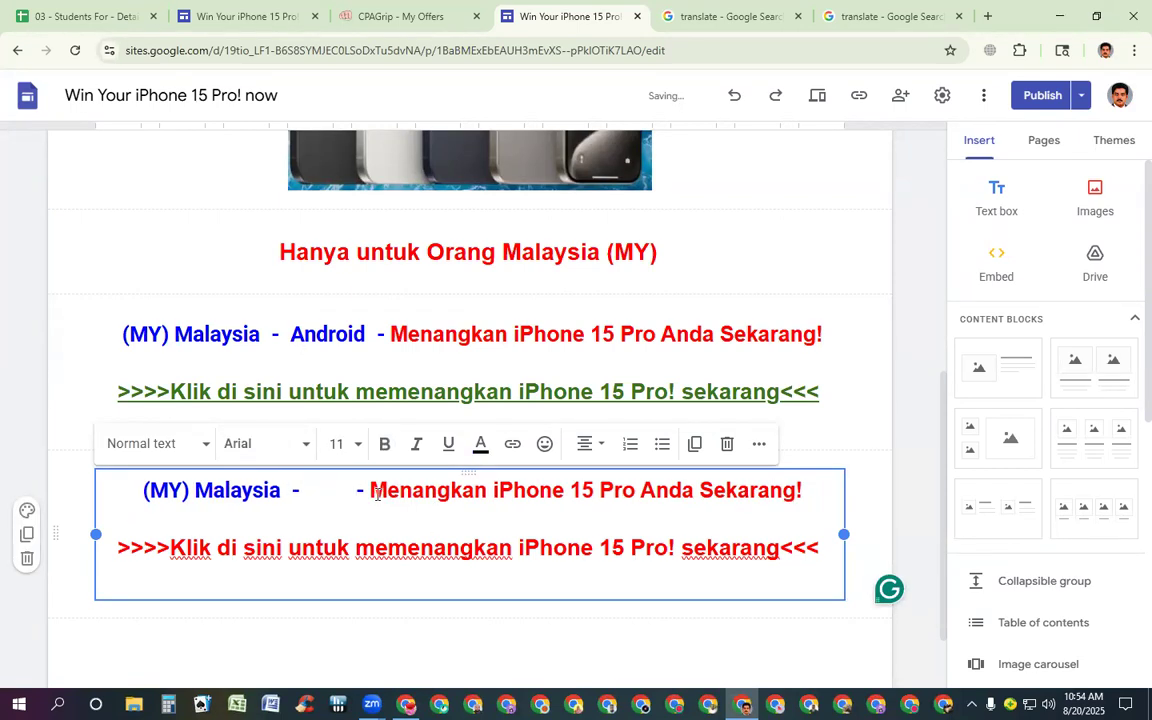
left_click_drag(300, 490, 365, 488)
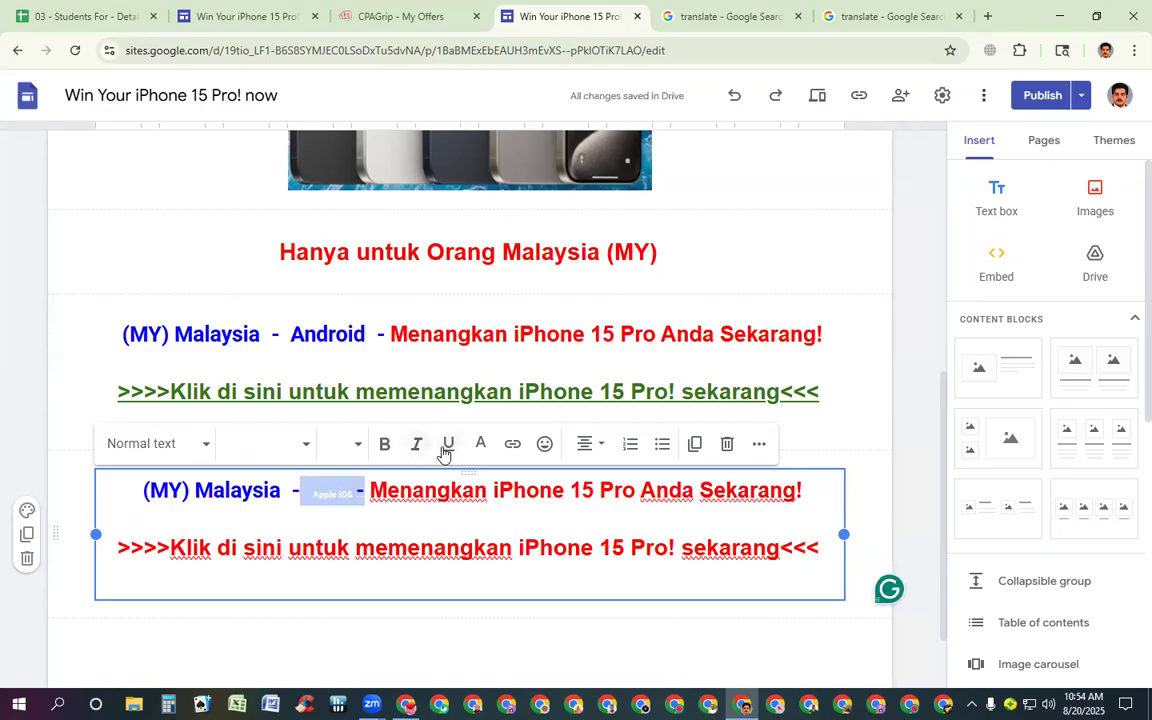
left_click(484, 445)
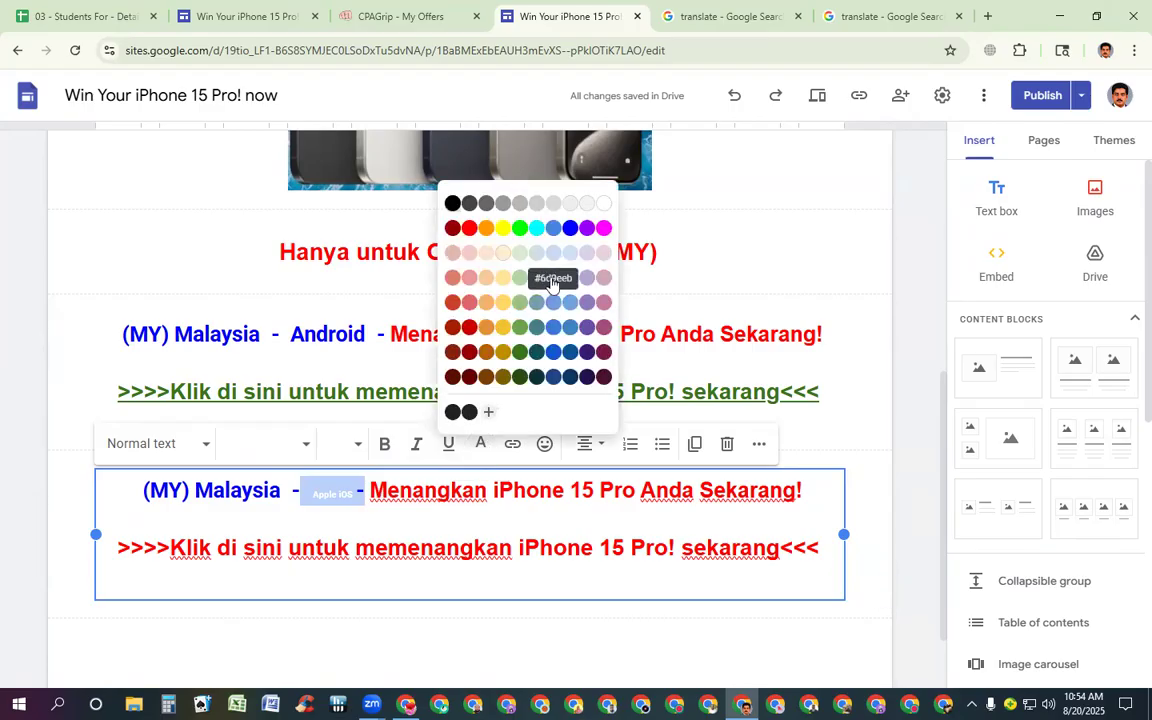
left_click(569, 229)
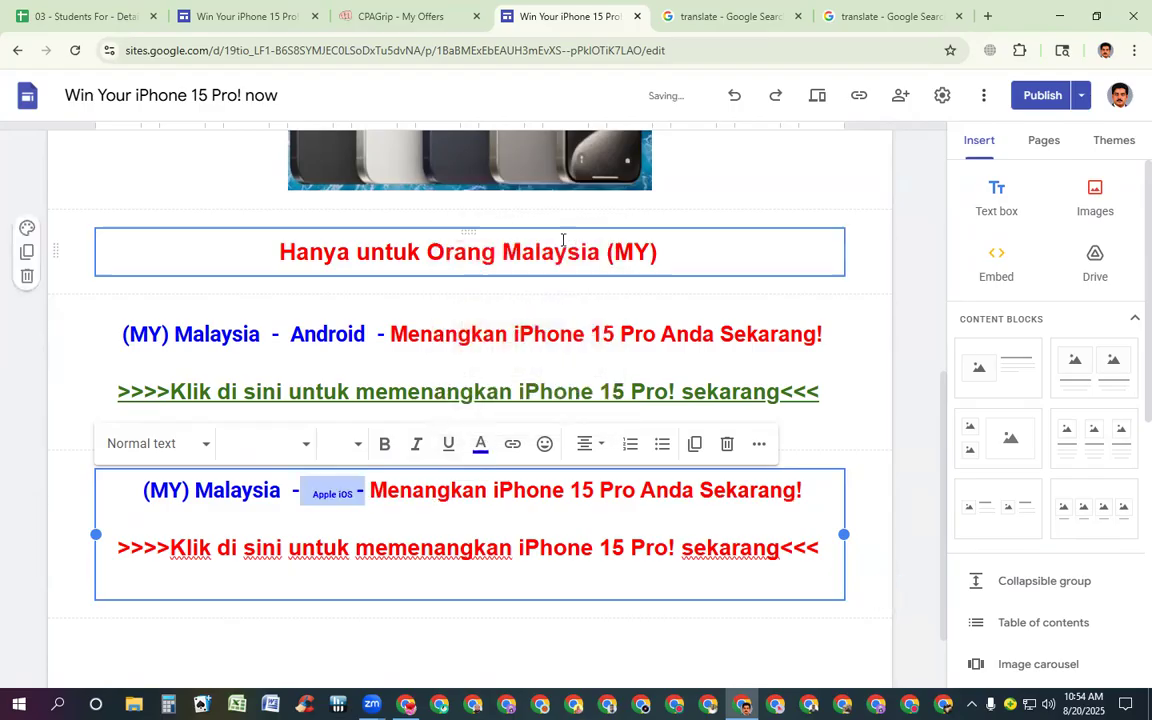
Enlarge the "Apple iOS -" part of the heading to size 24, and set the words "Apple iOS" to size 20.
left_click(356, 452)
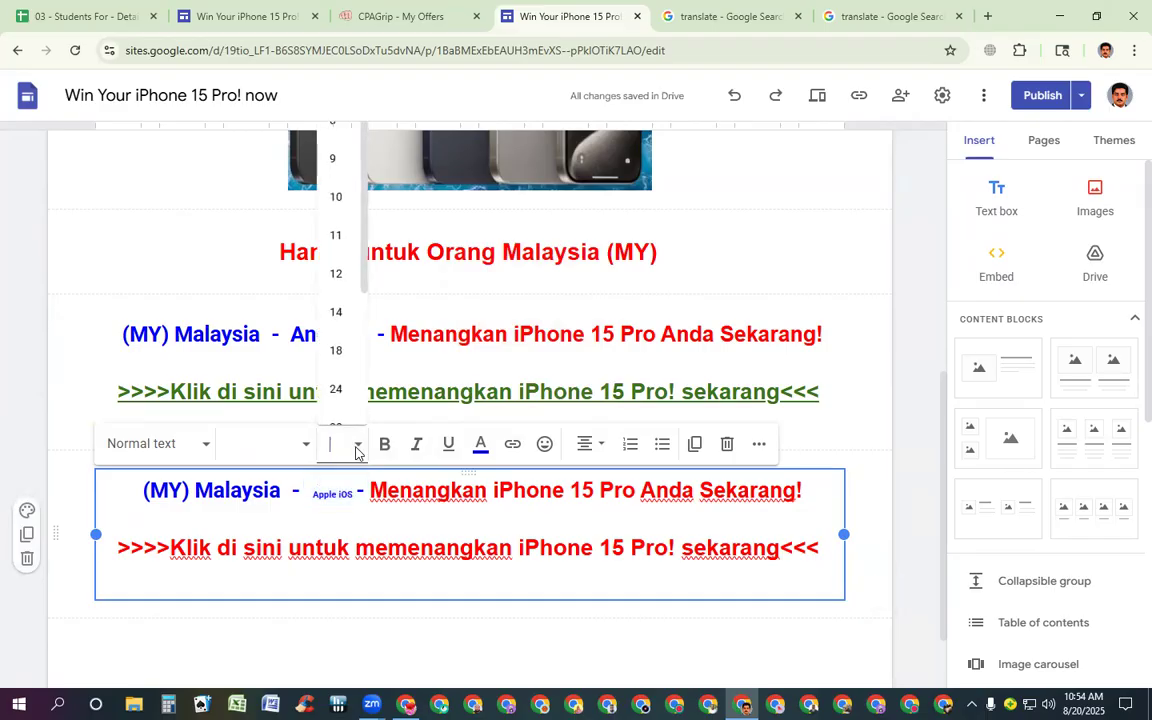
left_click(335, 389)
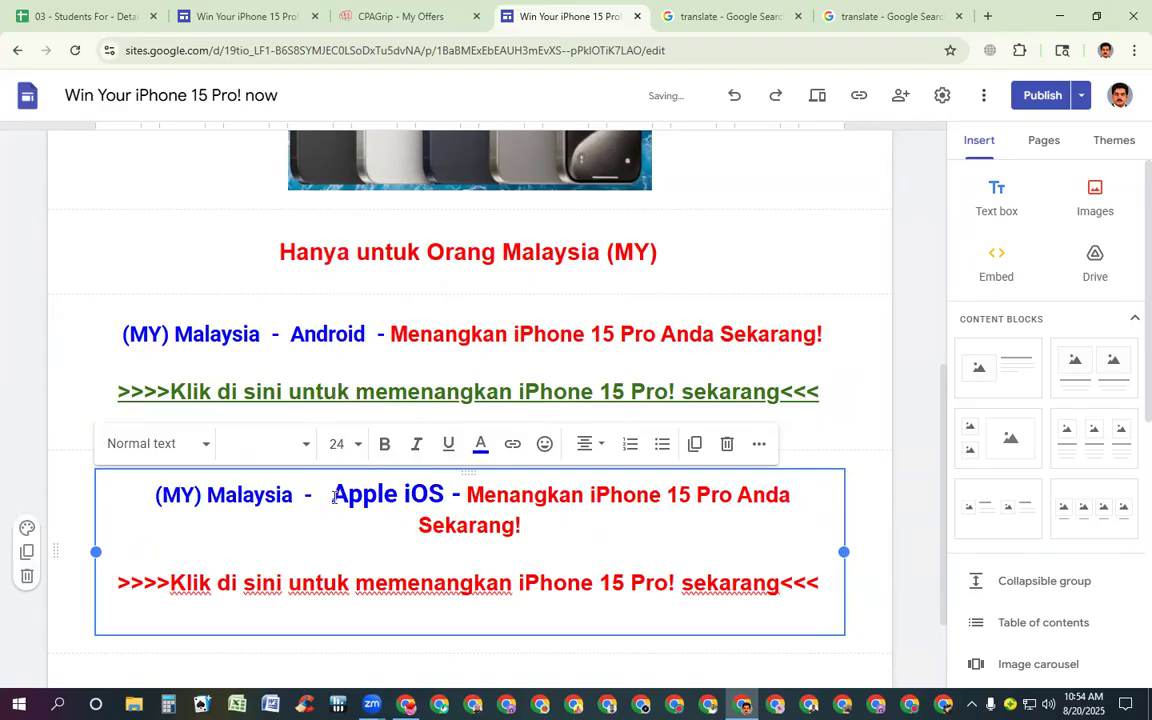
left_click_drag(334, 497, 444, 497)
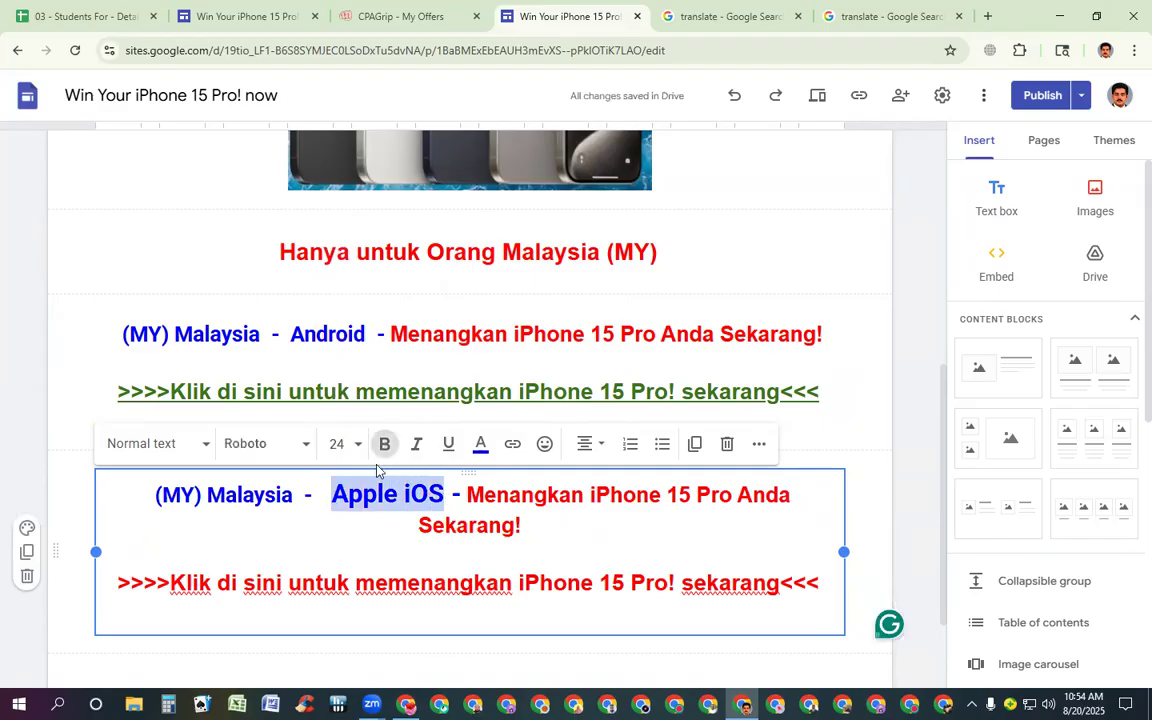
left_click(342, 443)
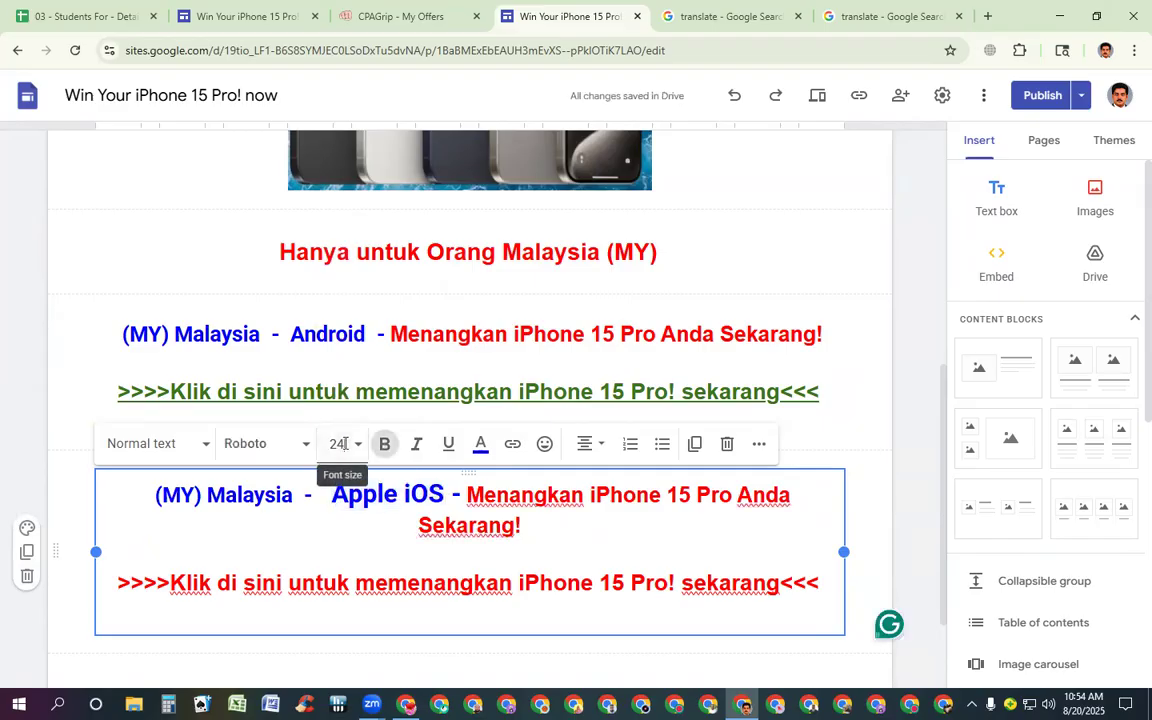
key("BackSpace")
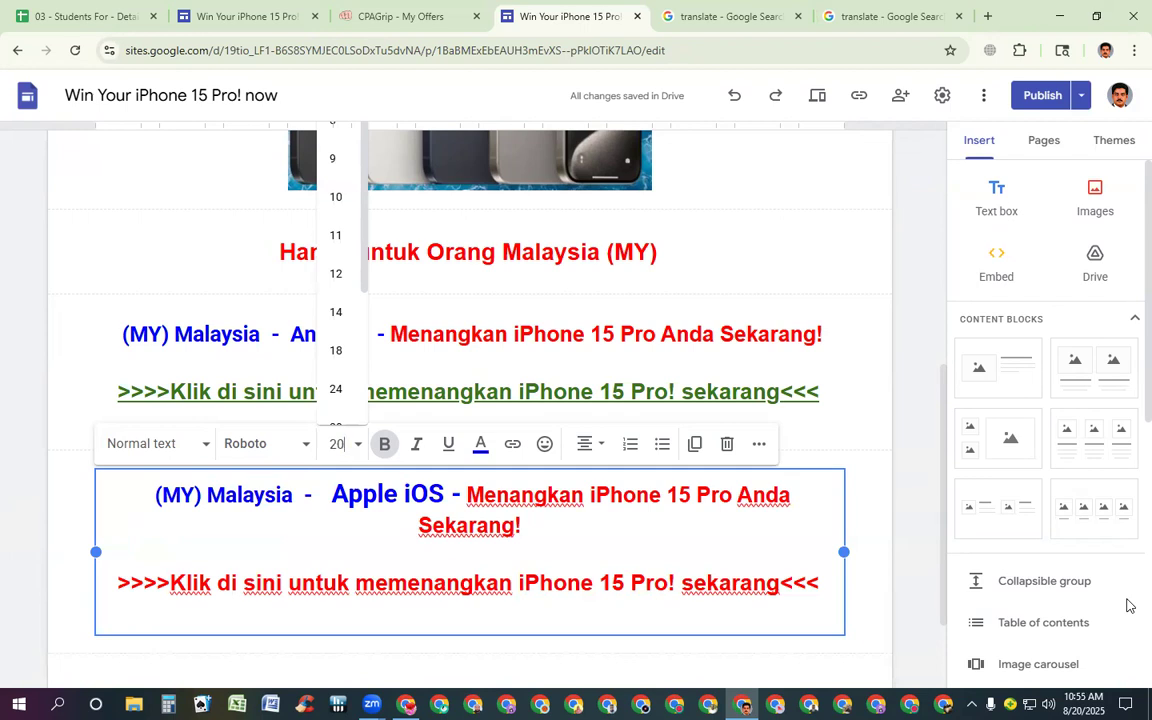
key("Return")
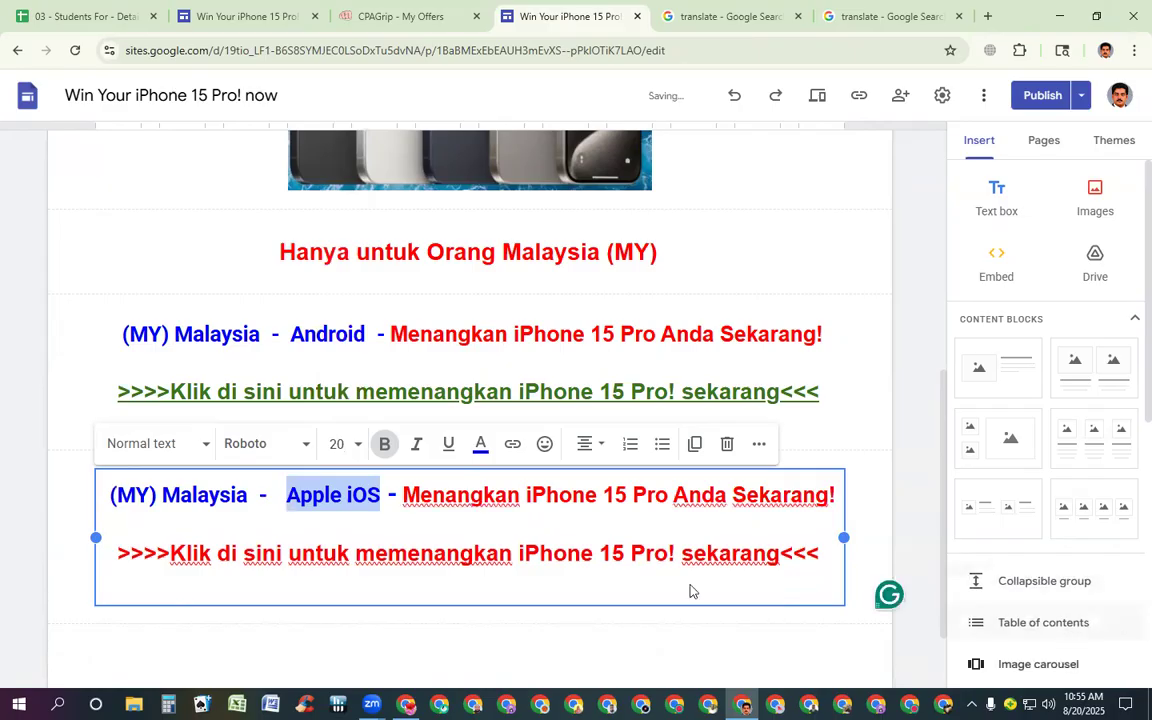
left_click(591, 526)
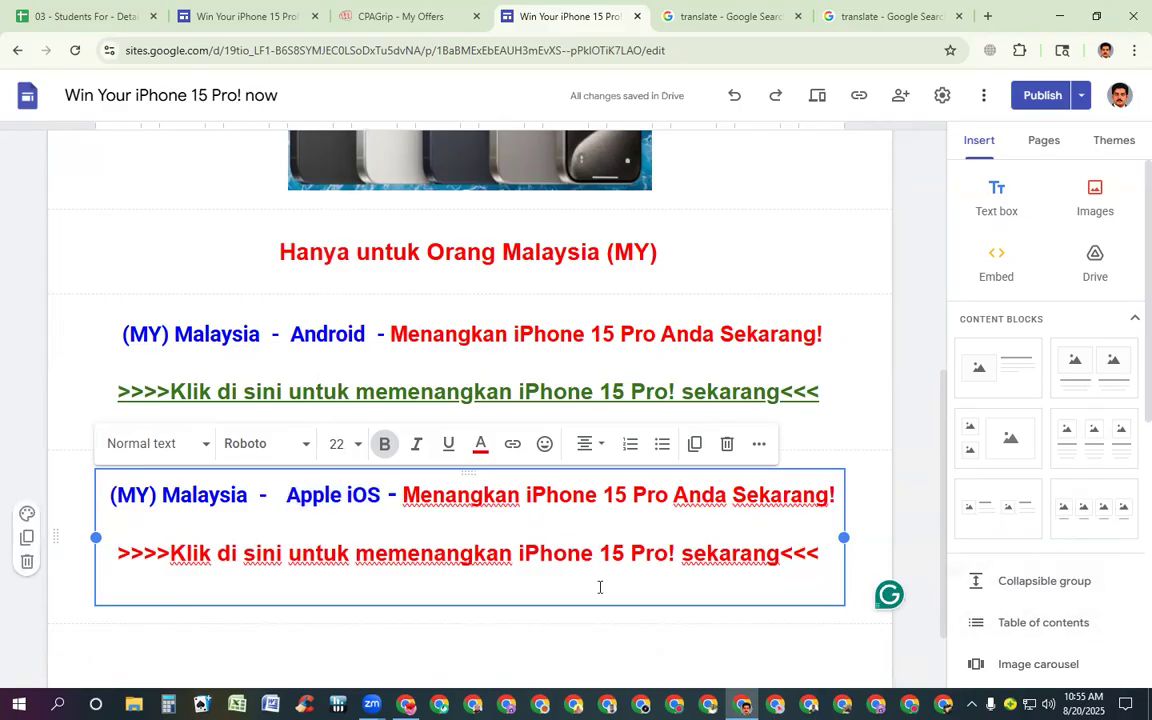
left_click(680, 666)
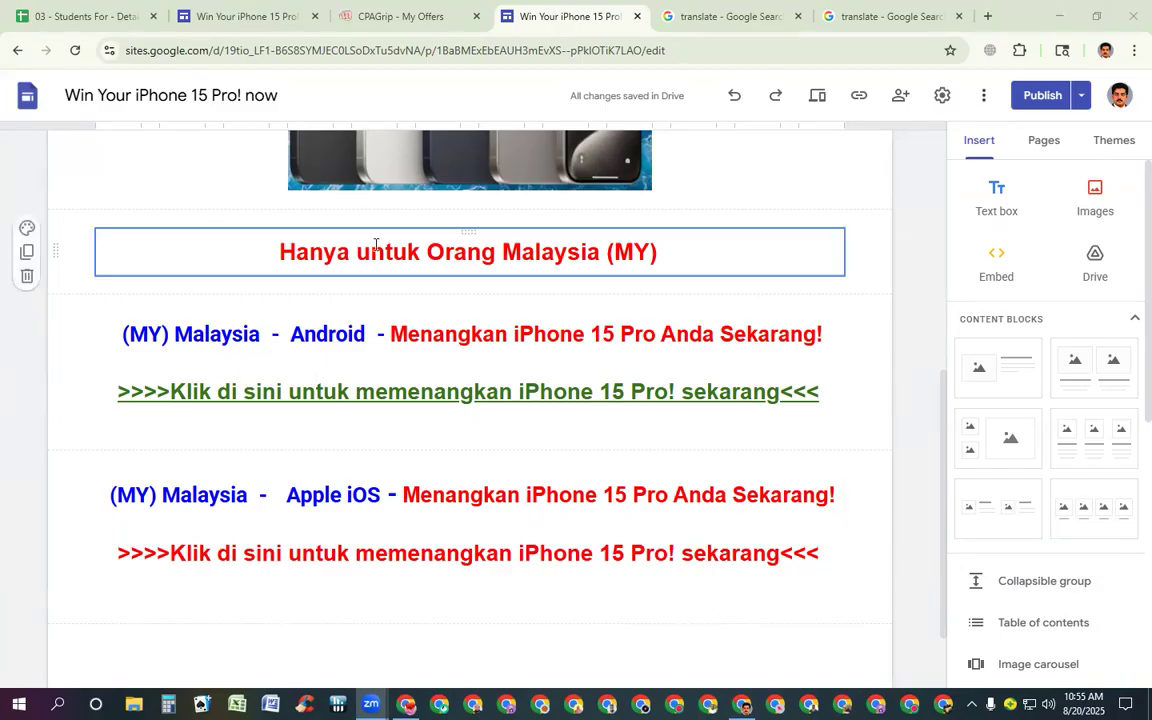
Copy the iOS offer's tracking link from CPAGrip and apply it to the "Klik di sini" line of the Apple iOS block in Google Sites.
left_click(430, 17)
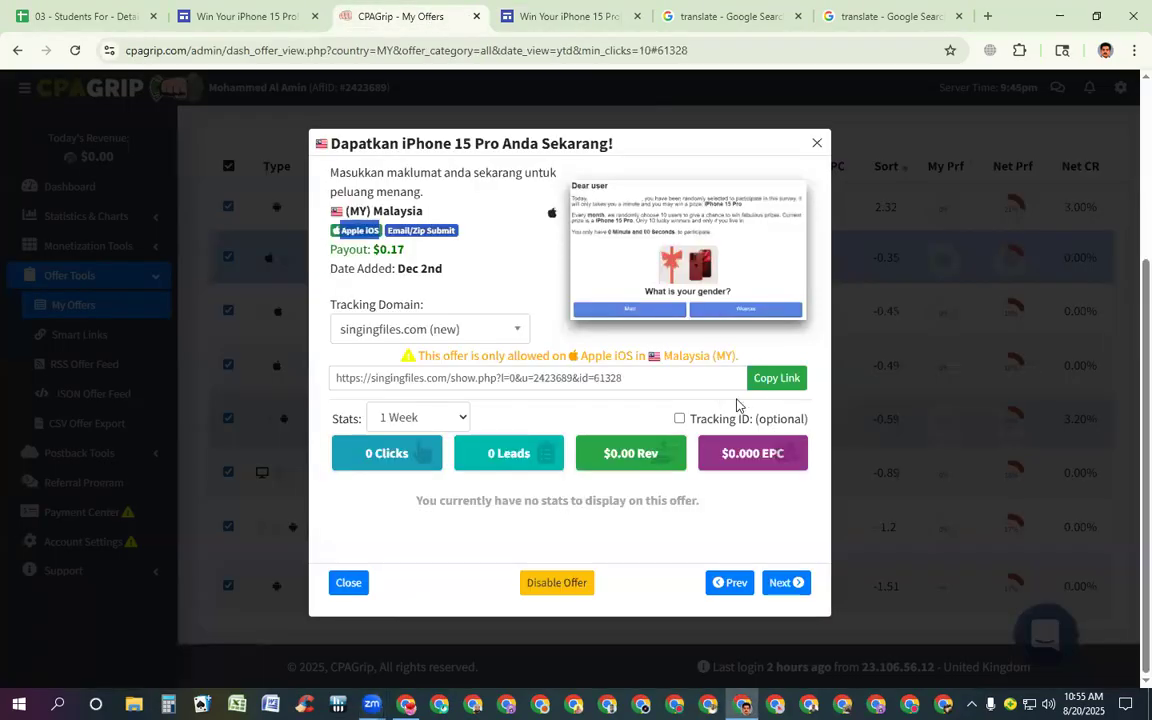
left_click(778, 380)
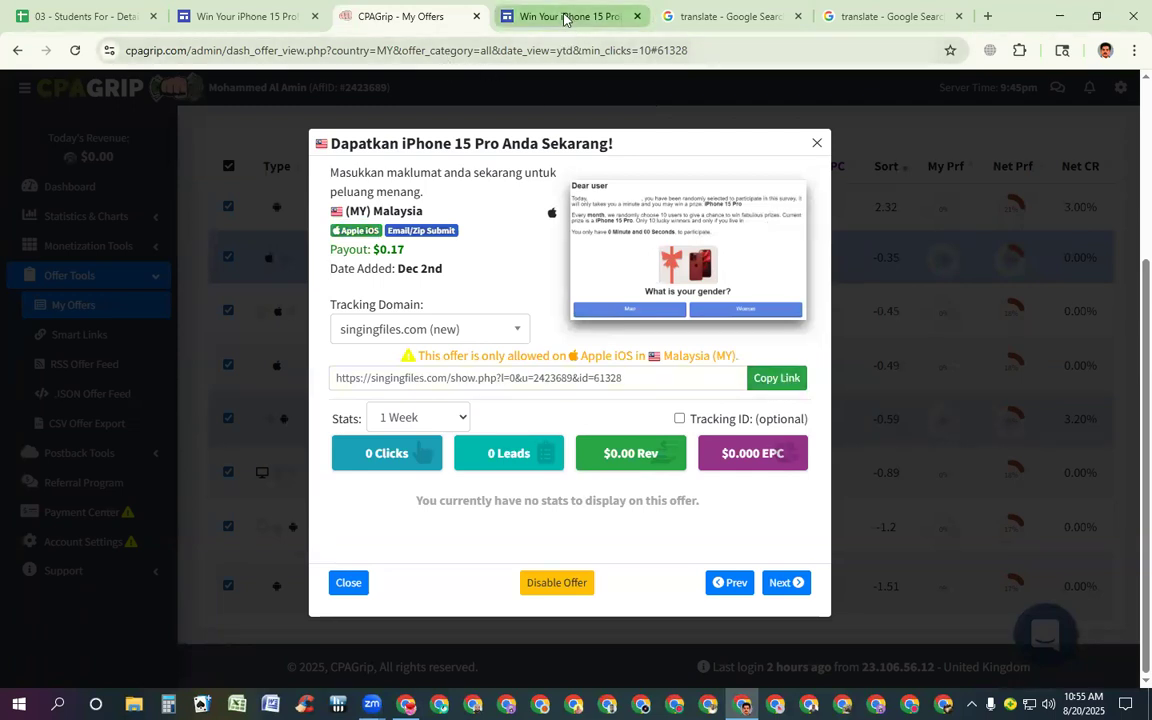
left_click(555, 17)
left_click(100, 530)
left_click_drag(116, 553, 833, 544)
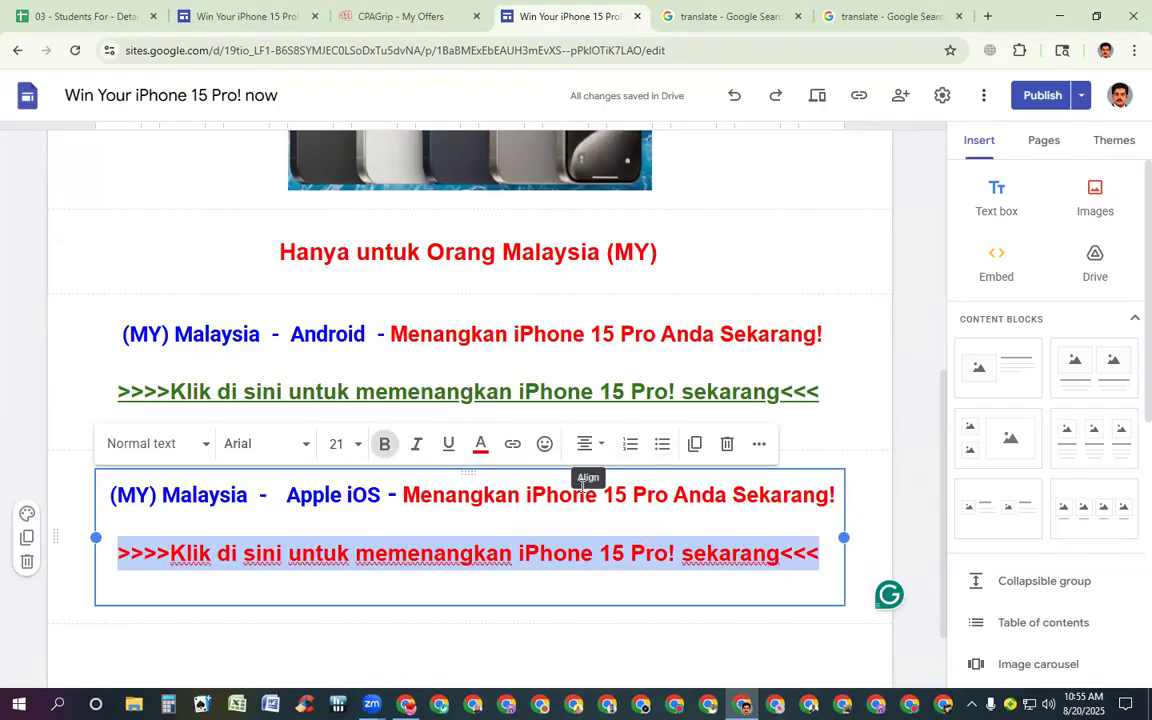
left_click(514, 446)
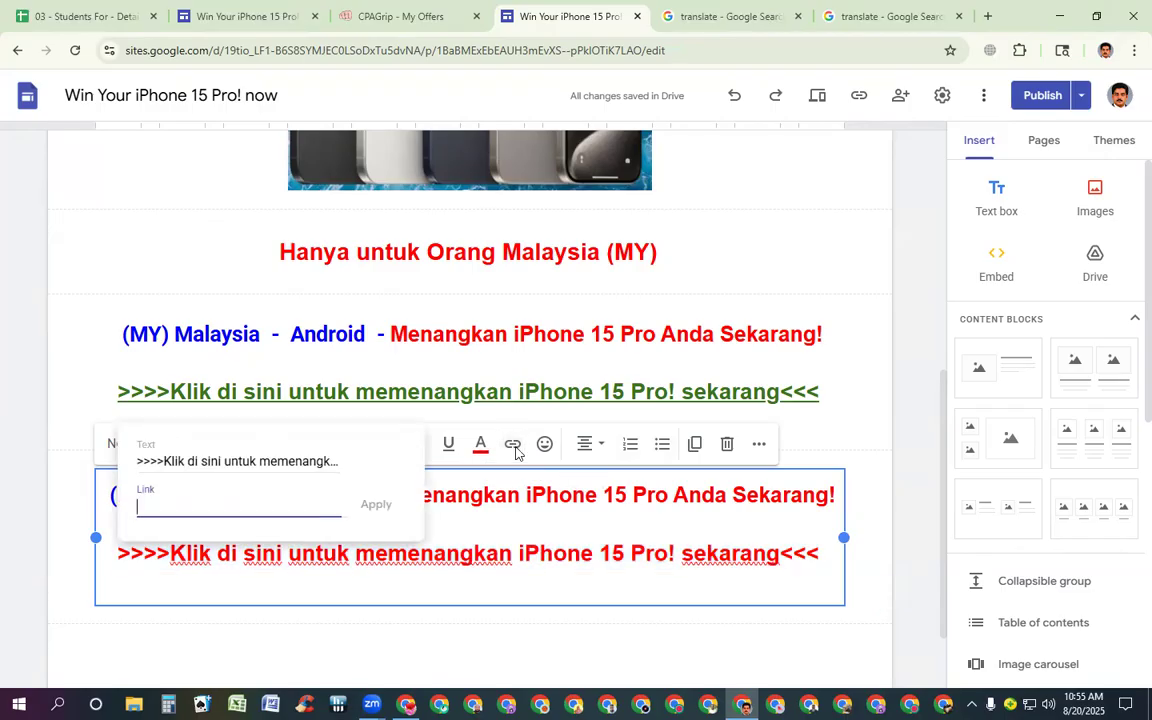
key("ctrl+v")
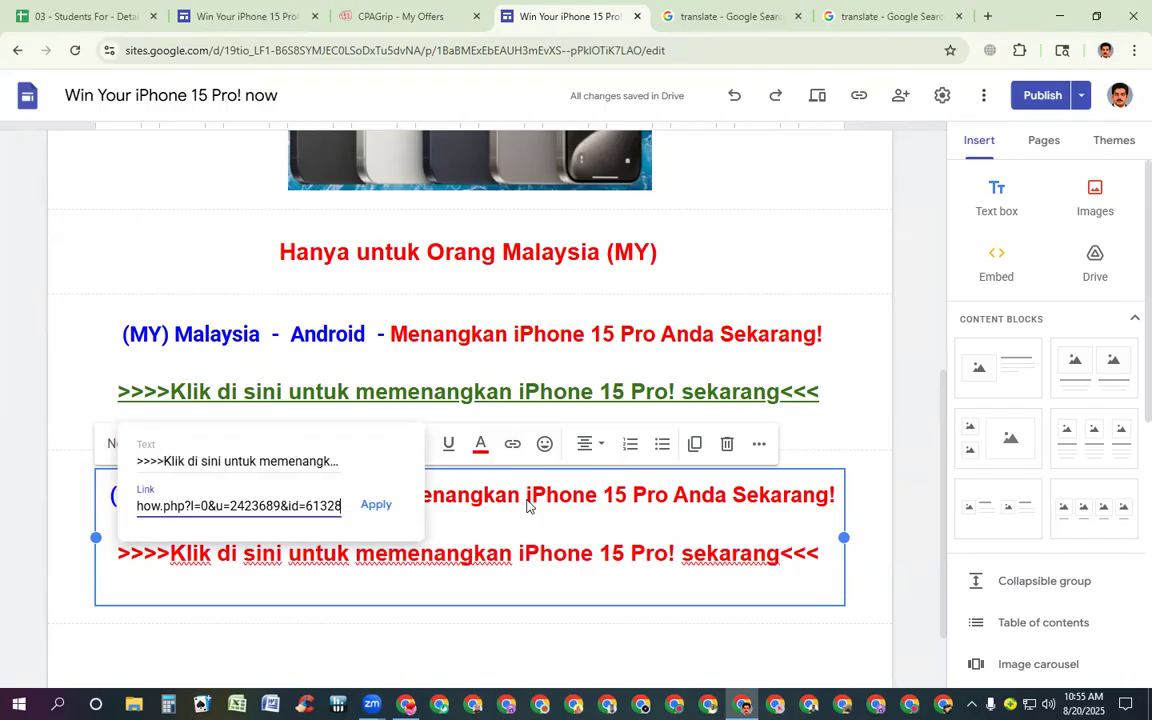
left_click(378, 505)
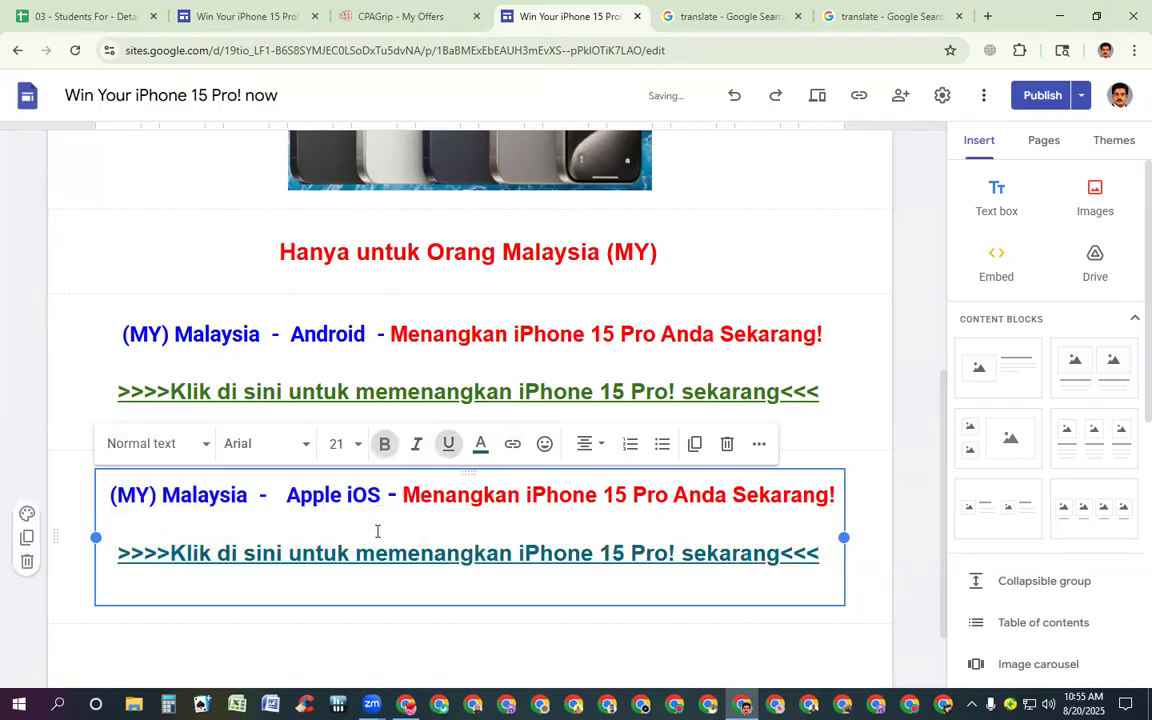
left_click_drag(117, 555, 832, 549)
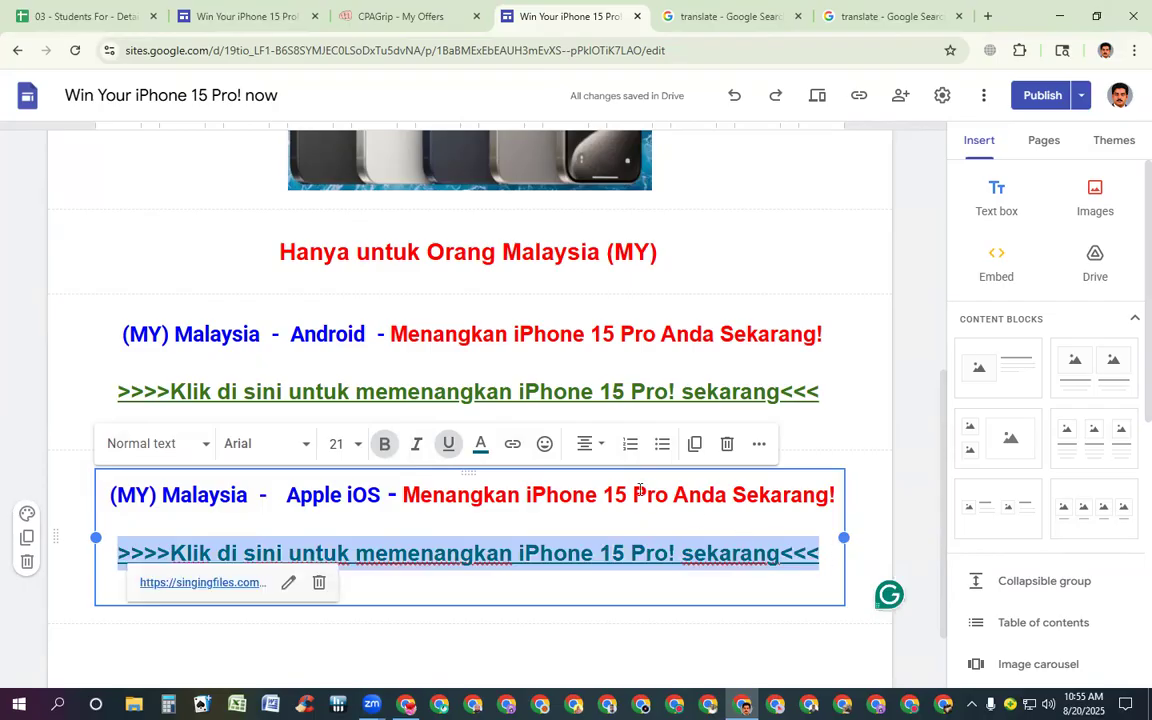
left_click(483, 476)
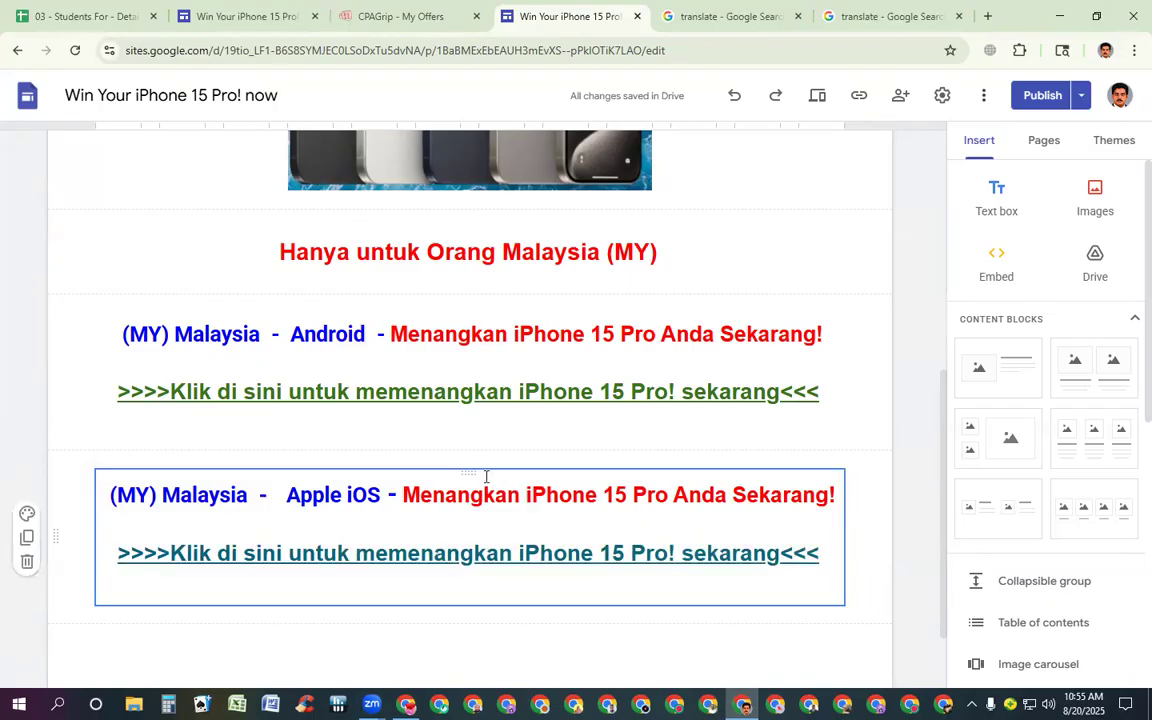
left_click(476, 497)
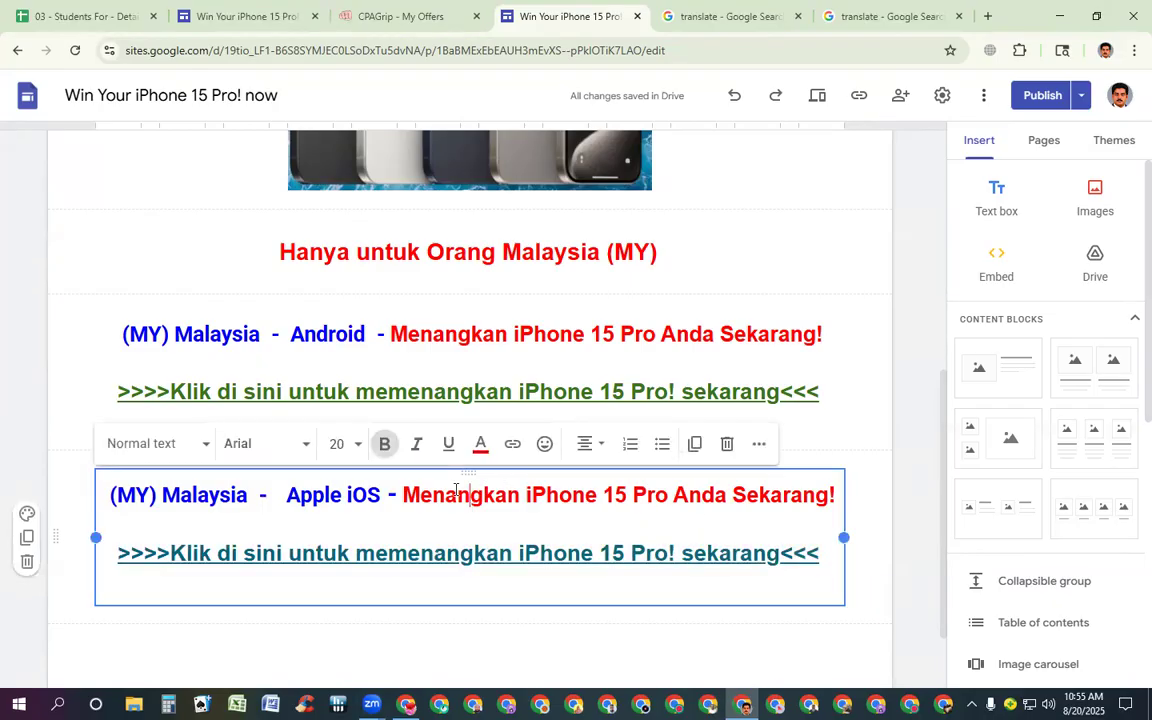
left_click(482, 446)
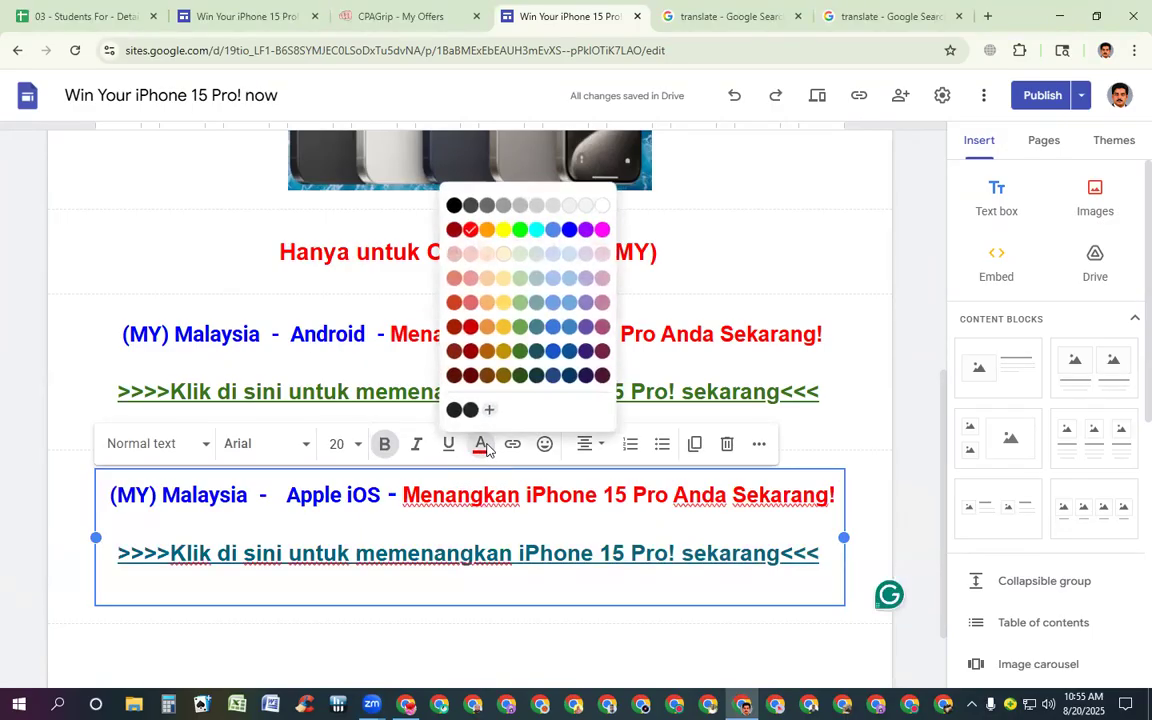
left_click(530, 402)
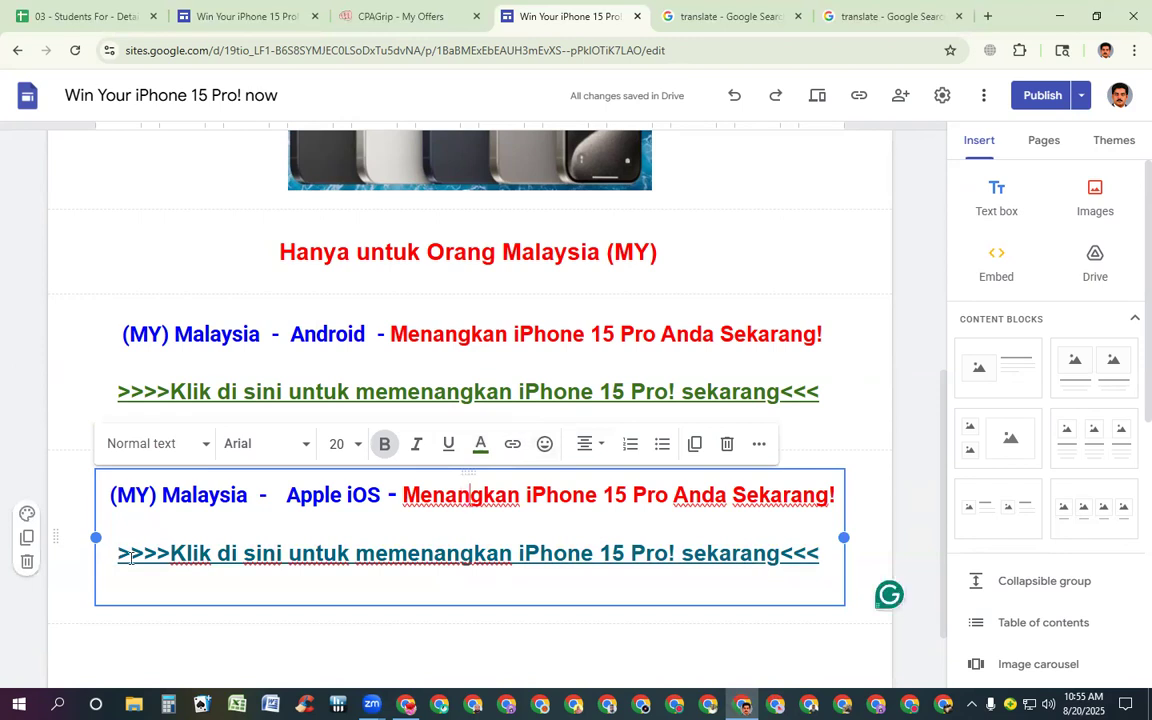
Color the whole "Klik di sini untuk memenangkan iPhone 15 Pro! sekarang" line of the Apple iOS block dark green, matching the Android block.
left_click_drag(118, 553, 819, 553)
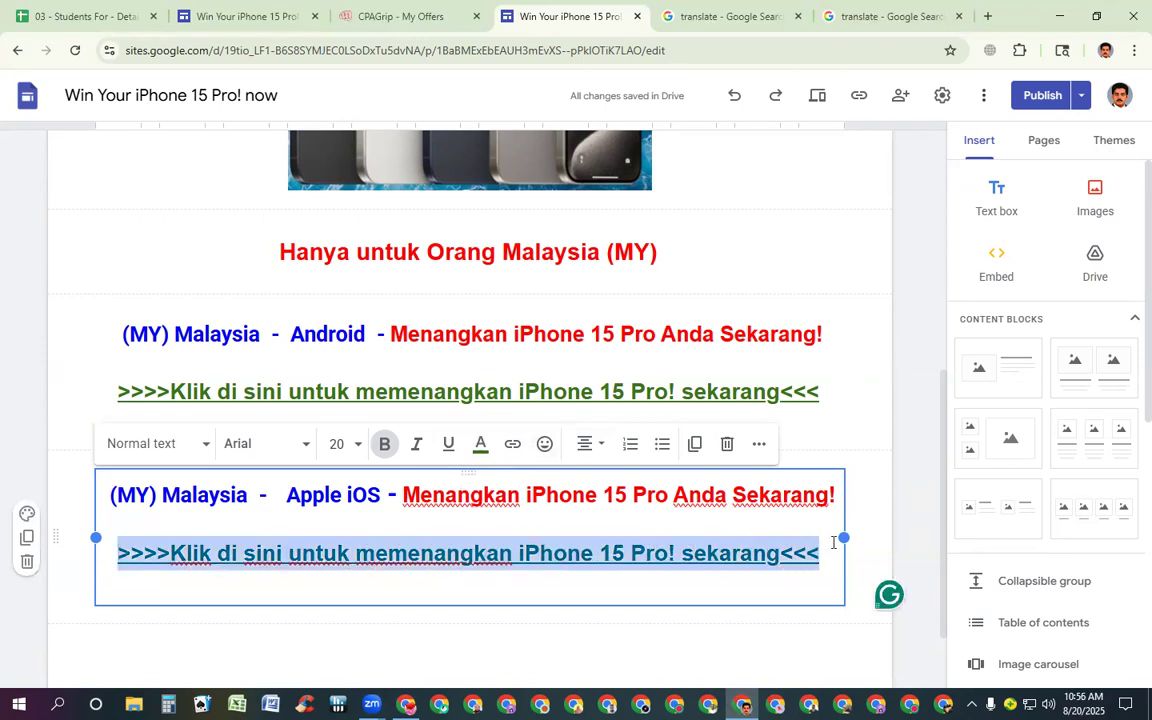
left_click(480, 444)
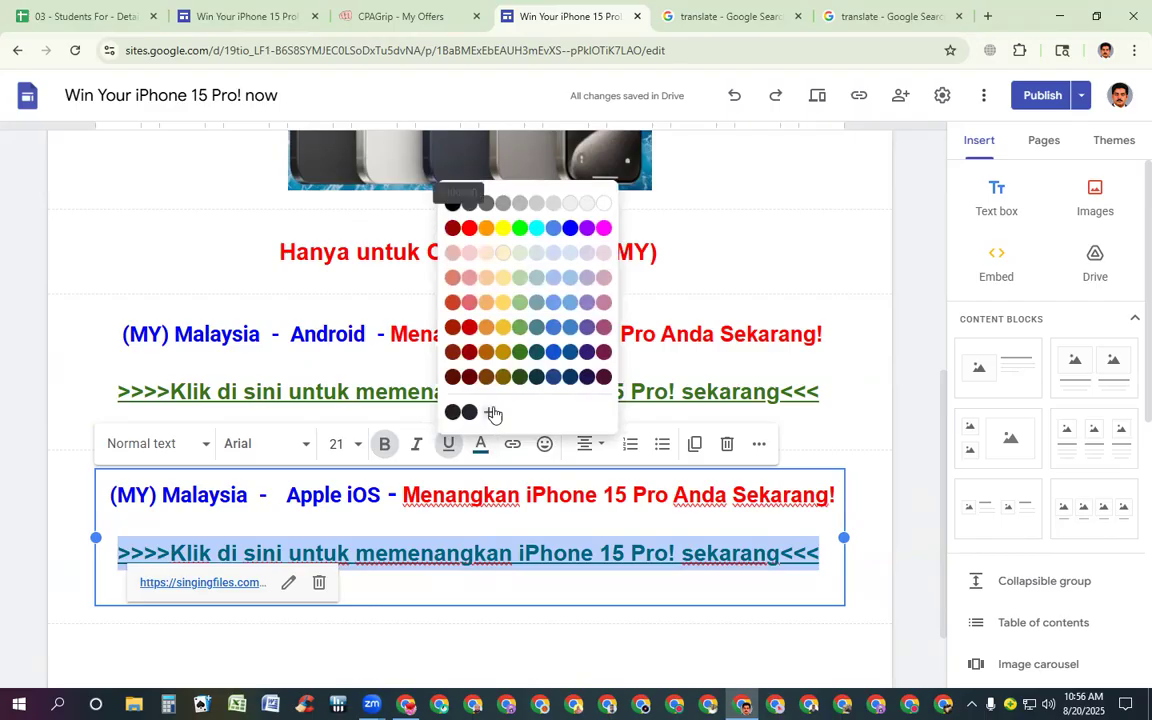
left_click(519, 352)
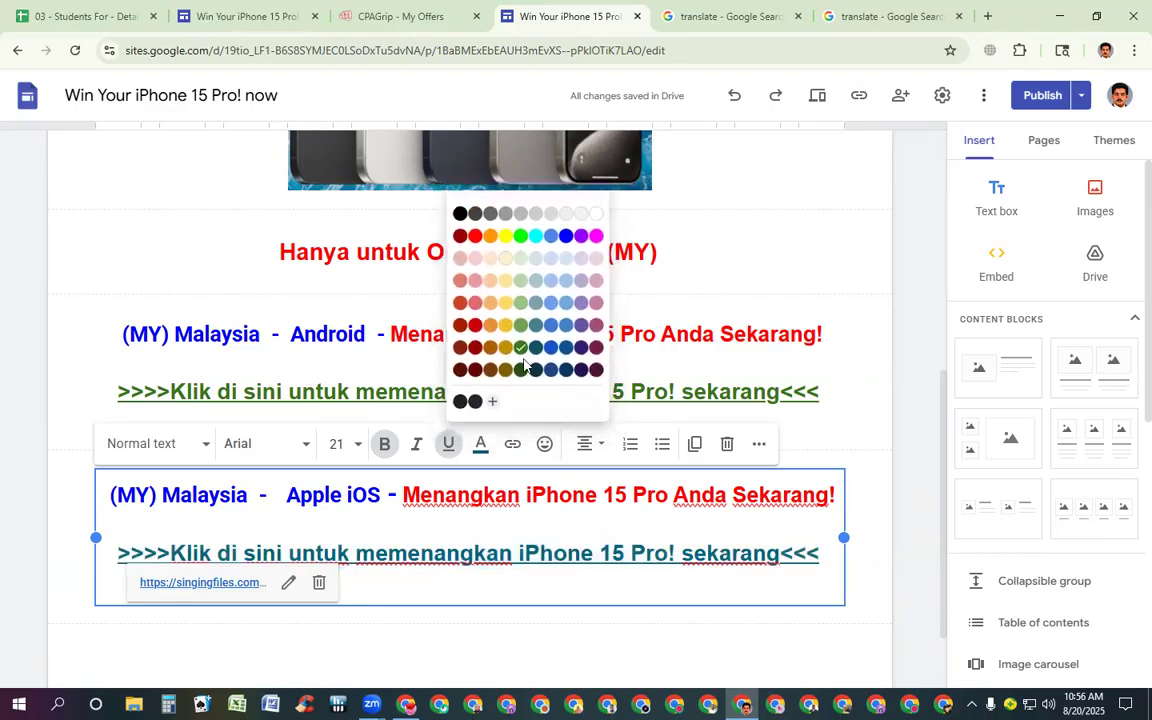
left_click(566, 597)
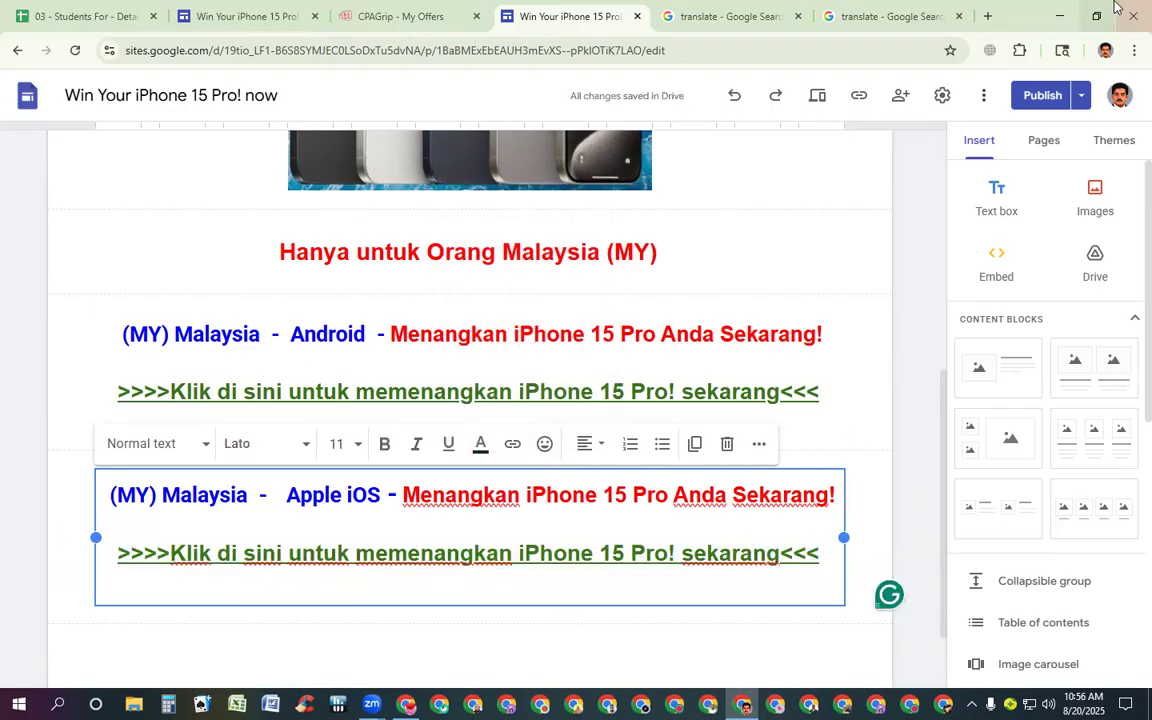
Publish the updated site and check the page from its banner down to the Android and Apple iOS blocks.
left_click(1041, 95)
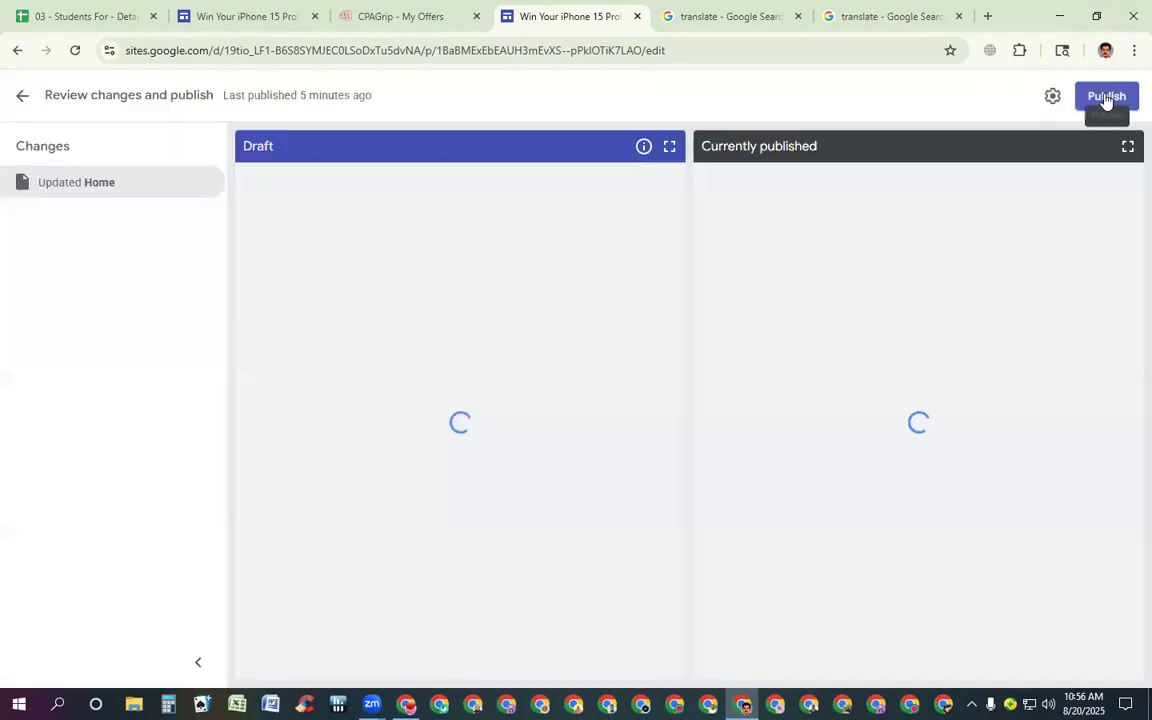
left_click(1102, 103)
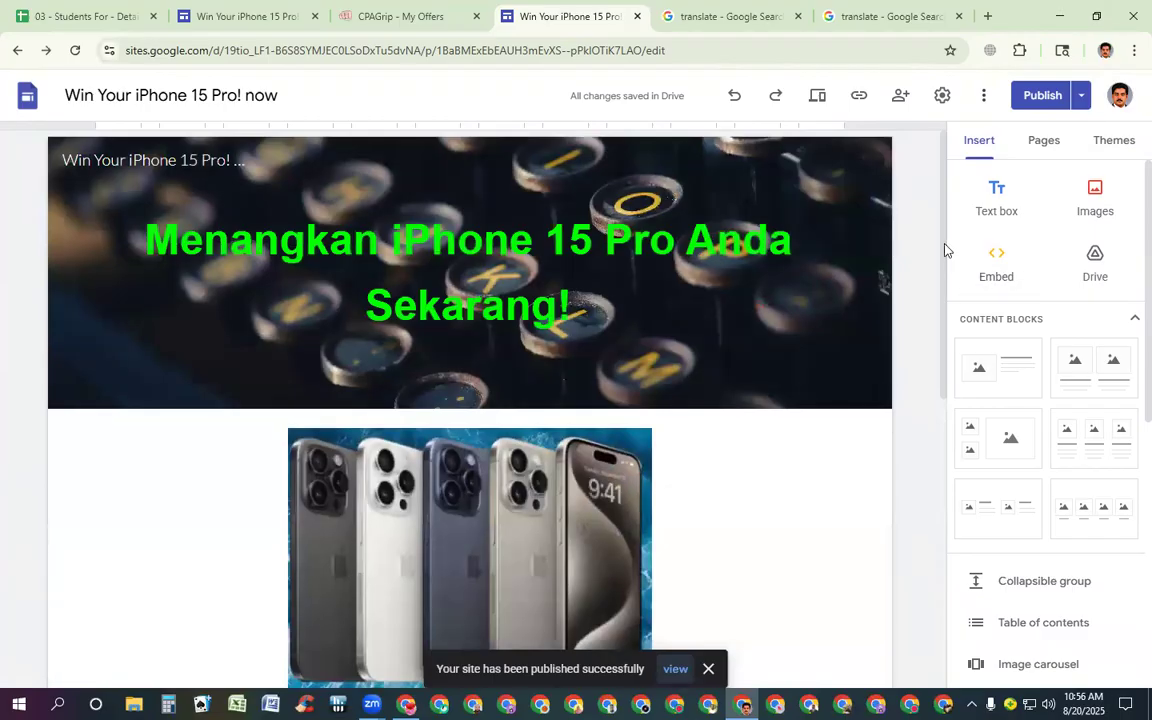
left_click_drag(946, 249, 940, 521)
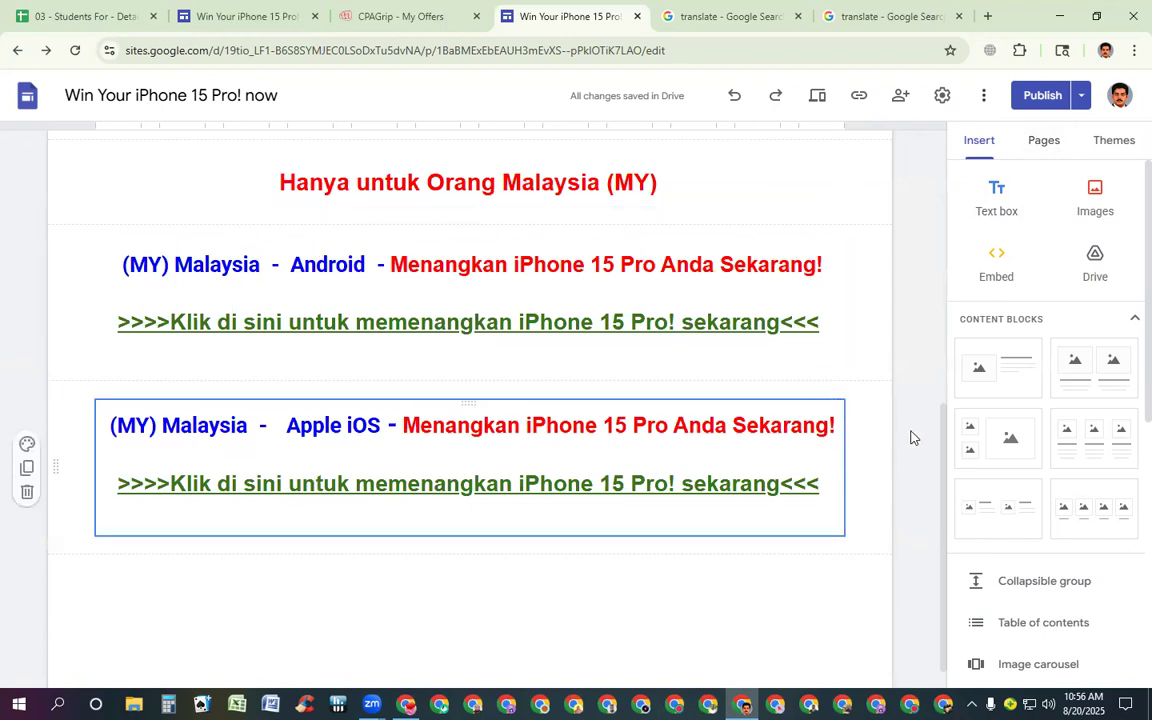
left_click_drag(938, 442, 910, 257)
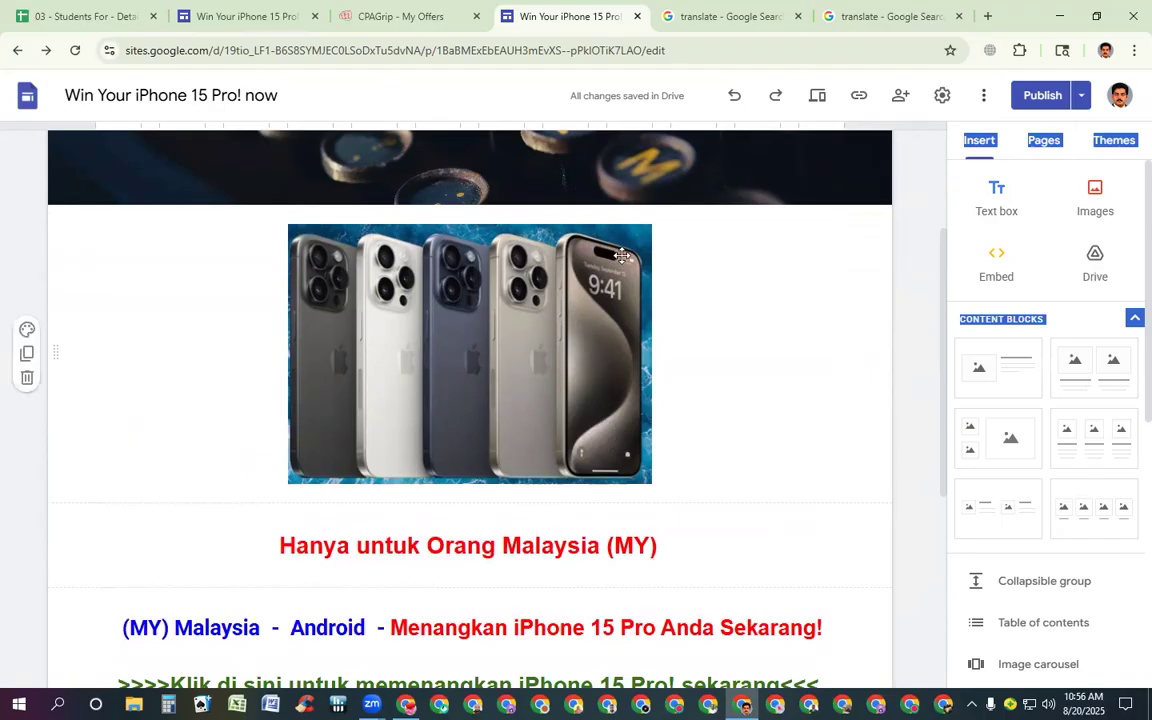
Switch to the tracking spreadsheet in Google Sheets and look through the CPA Grip offer rows.
mouse_move(423, 7)
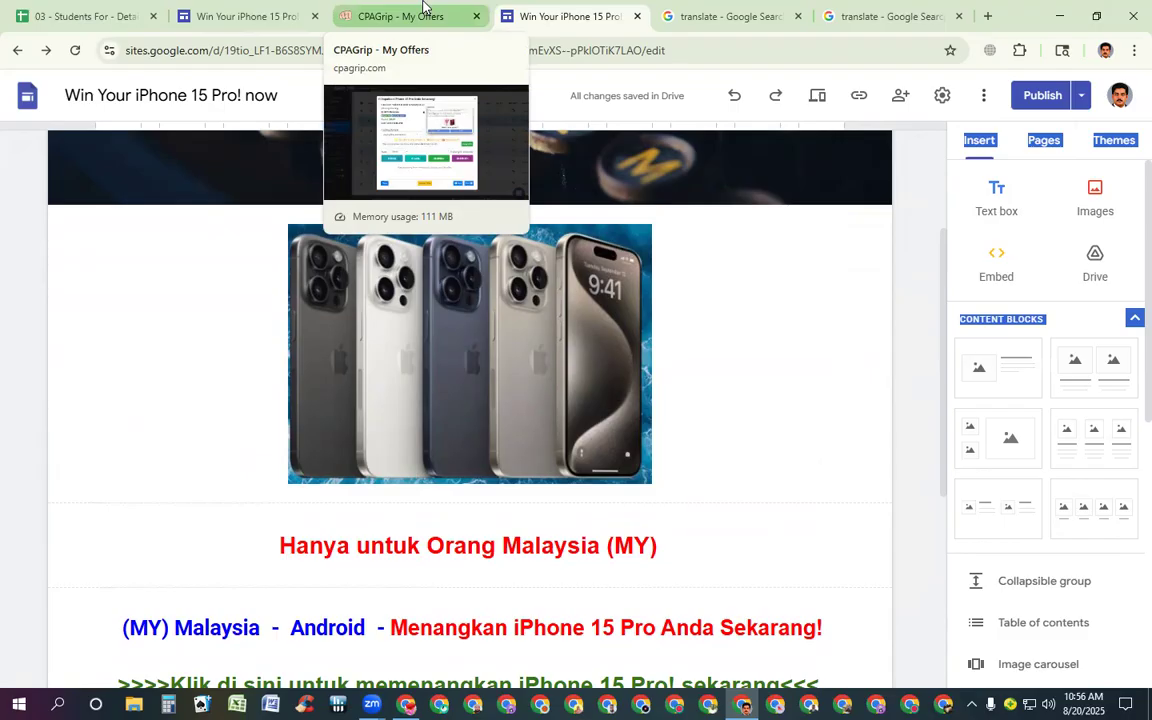
left_click(72, 17)
scroll(480, 428, "down", 5)
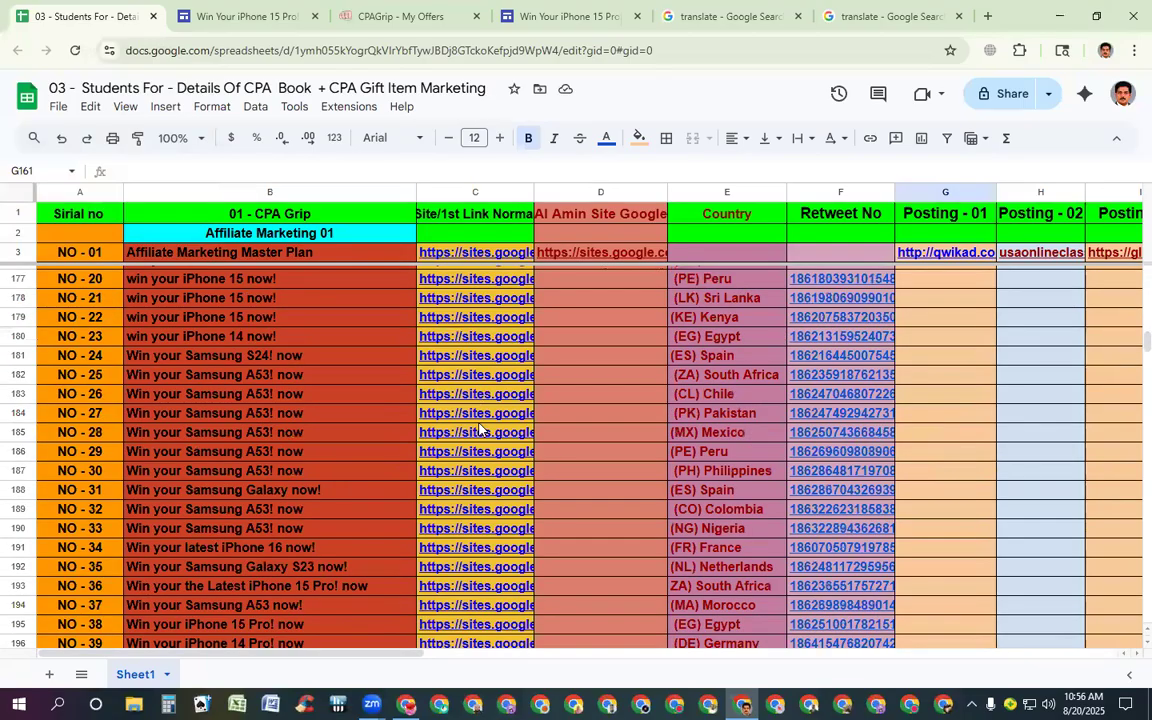
mouse_move(743, 705)
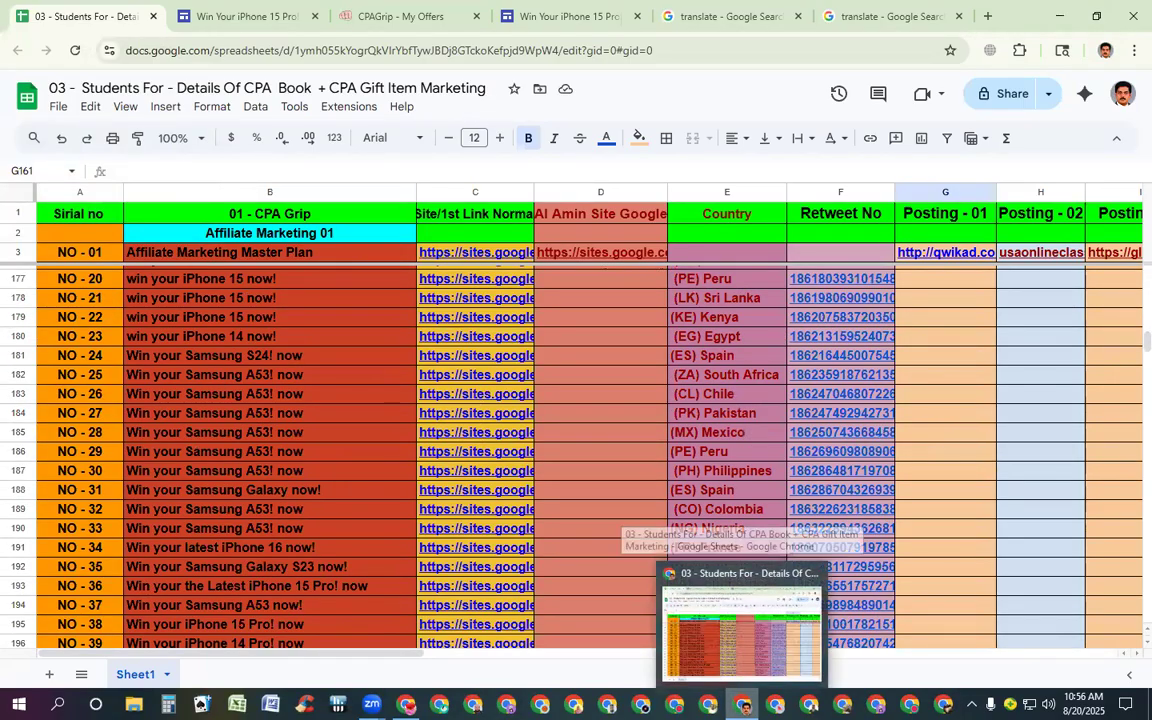